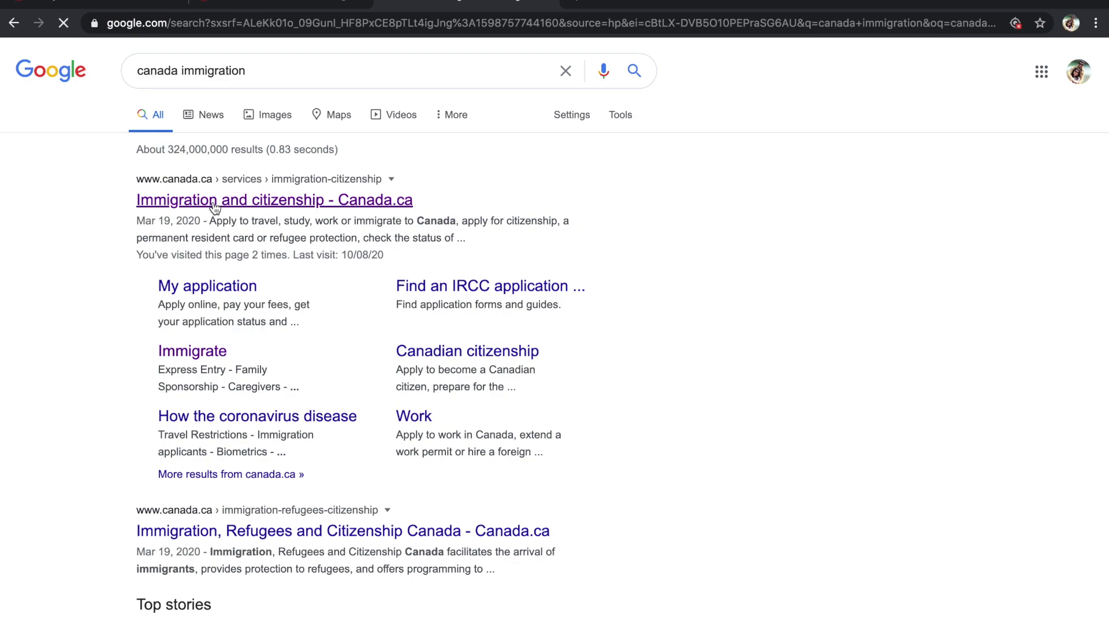
# From the Canada.ca result, go to My application and its 'Sign in or create an account' page.
pyautogui.scroll(-10, 268, 327)
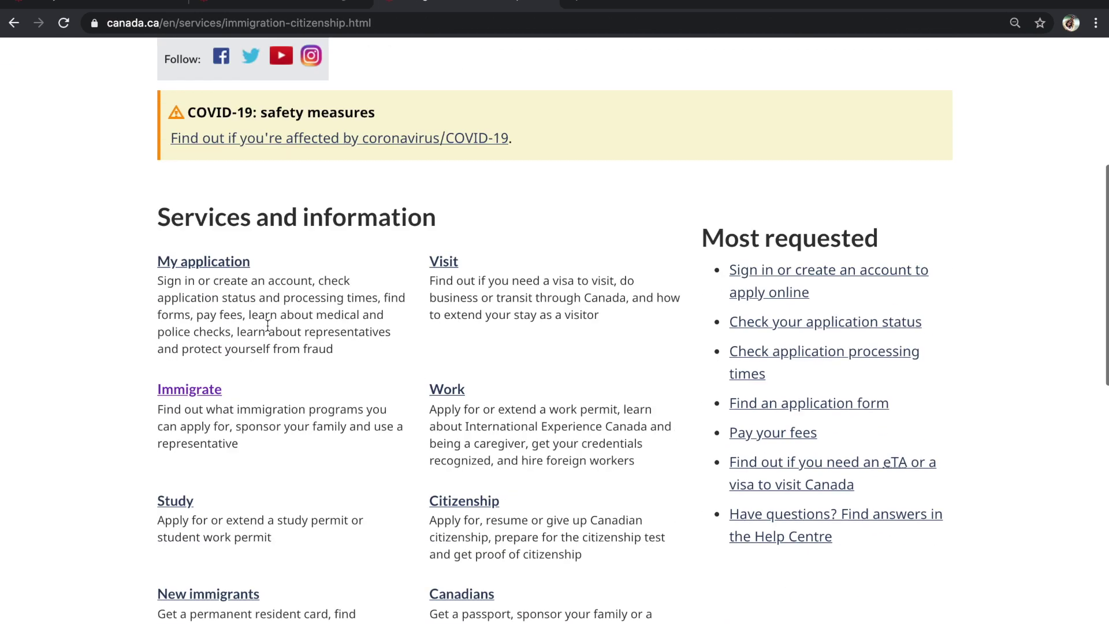
pyautogui.scroll(-1, 268, 327)
pyautogui.scroll(6, 264, 326)
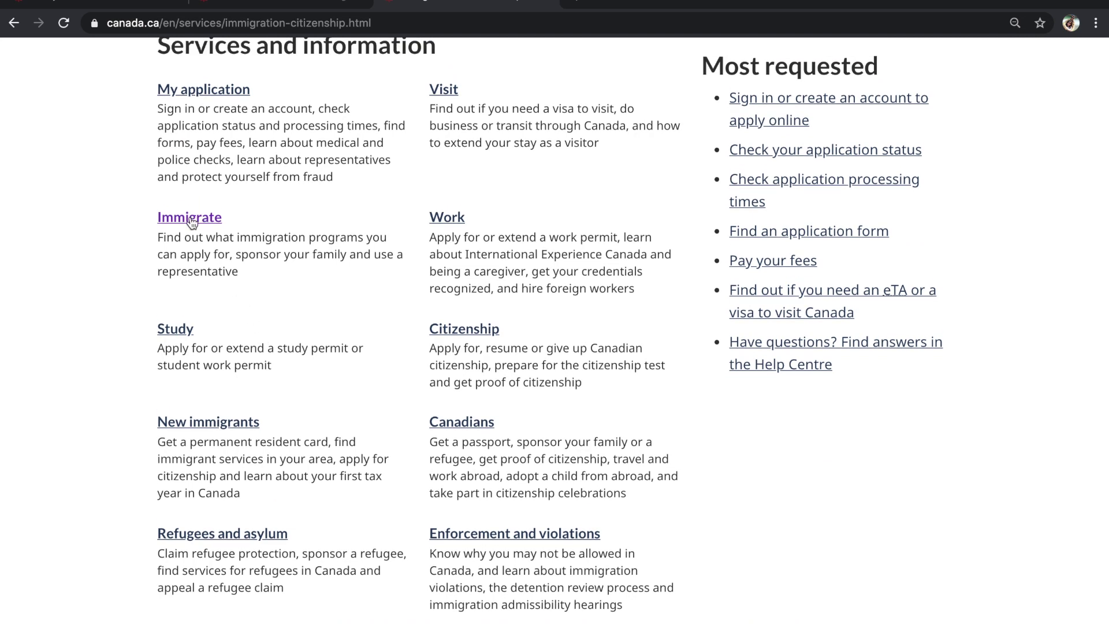
pyautogui.click(196, 91)
pyautogui.scroll(-4, 295, 359)
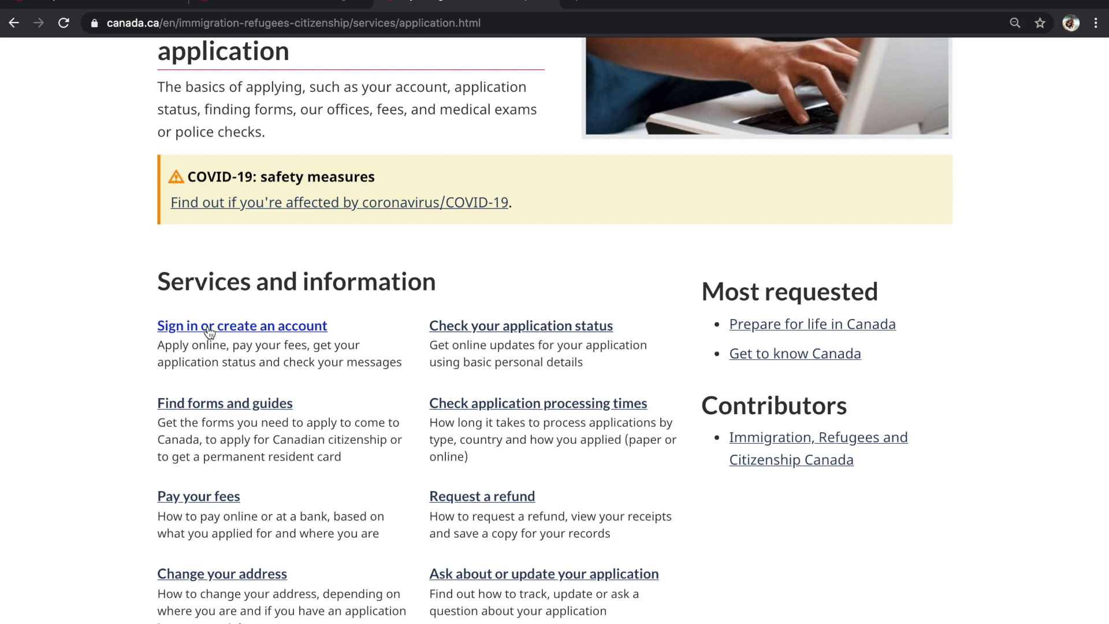
pyautogui.click(210, 332)
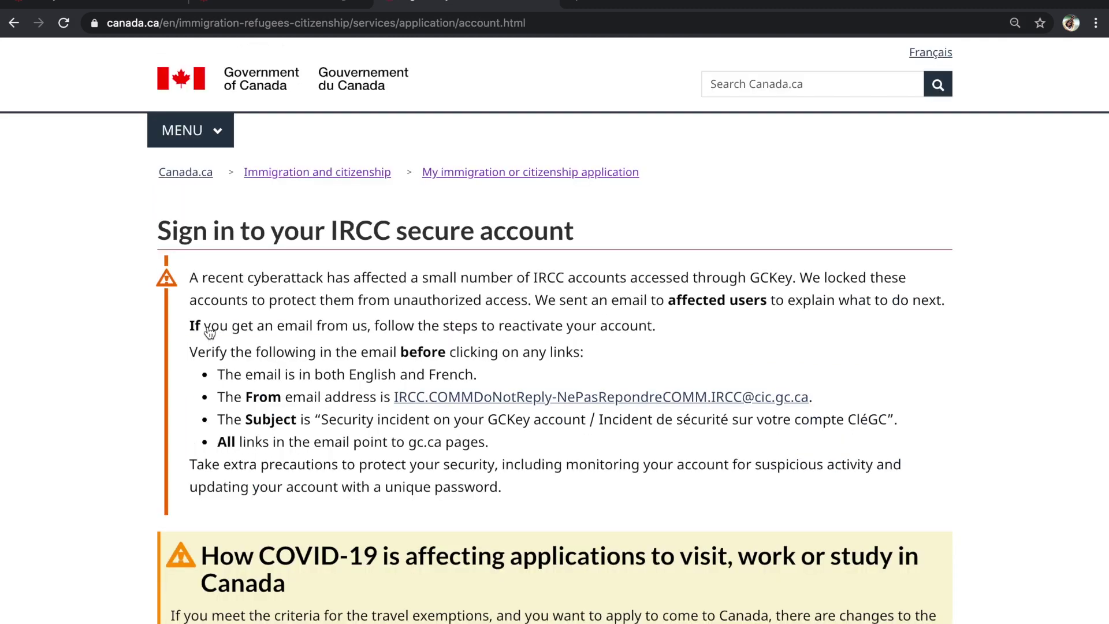
# Scroll down the sign-in page and choose Register to start a new account.
pyautogui.scroll(-4, 323, 355)
pyautogui.scroll(-7, 323, 358)
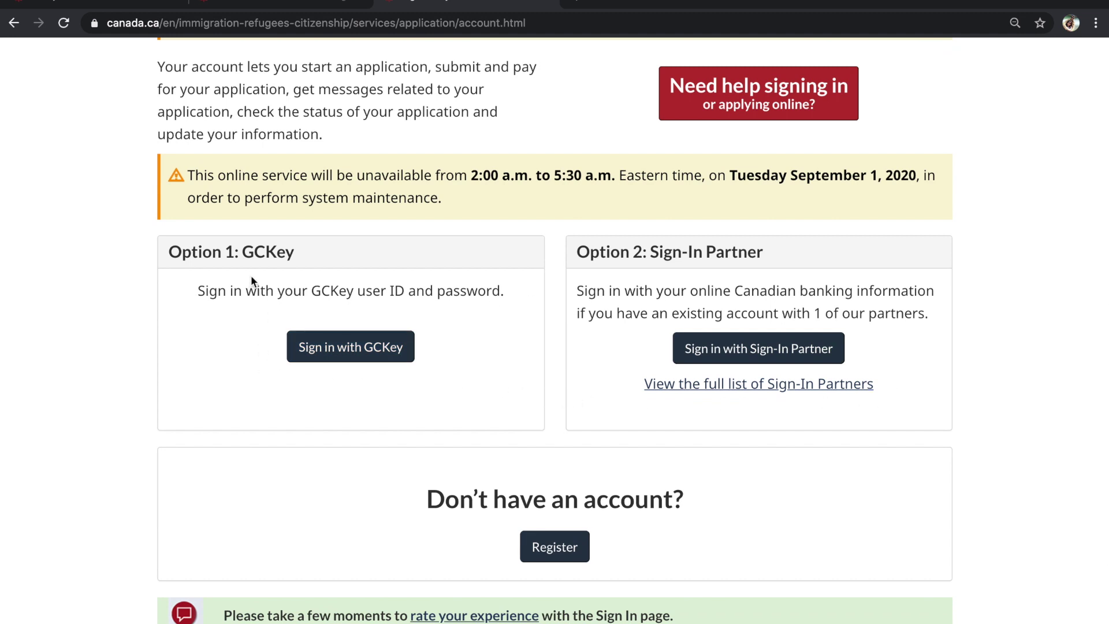
pyautogui.moveTo(660, 249); pyautogui.dragTo(760, 247)
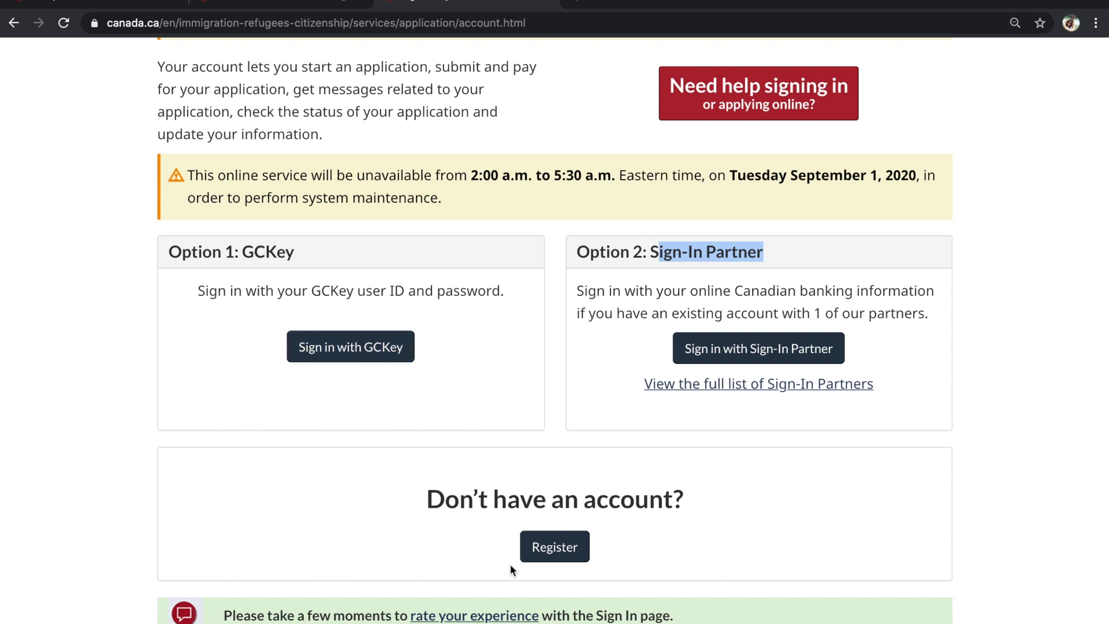
pyautogui.click(535, 554)
# Choose 'Register with GCKey', then Sign Up on the Welcome to GCKey page.
pyautogui.scroll(-10, 534, 551)
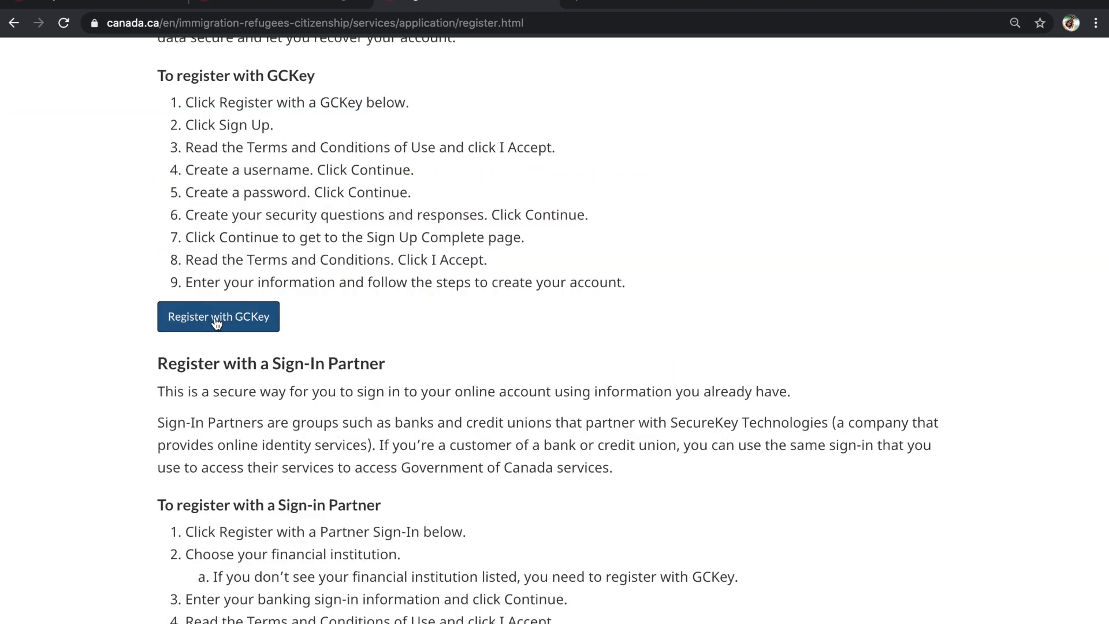
pyautogui.click(234, 323)
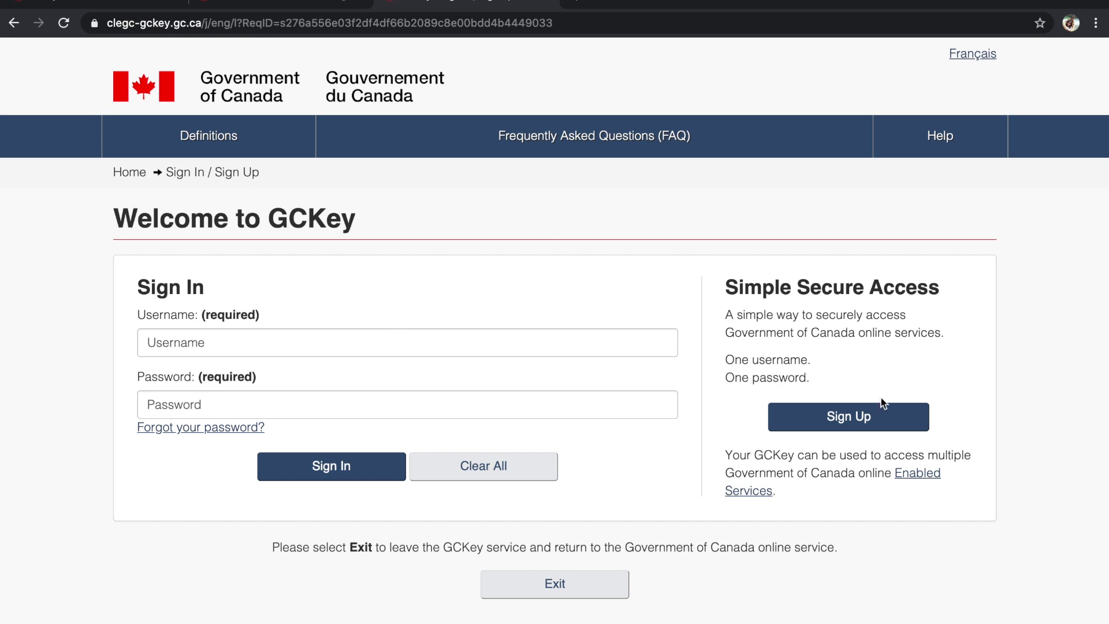
pyautogui.click(855, 418)
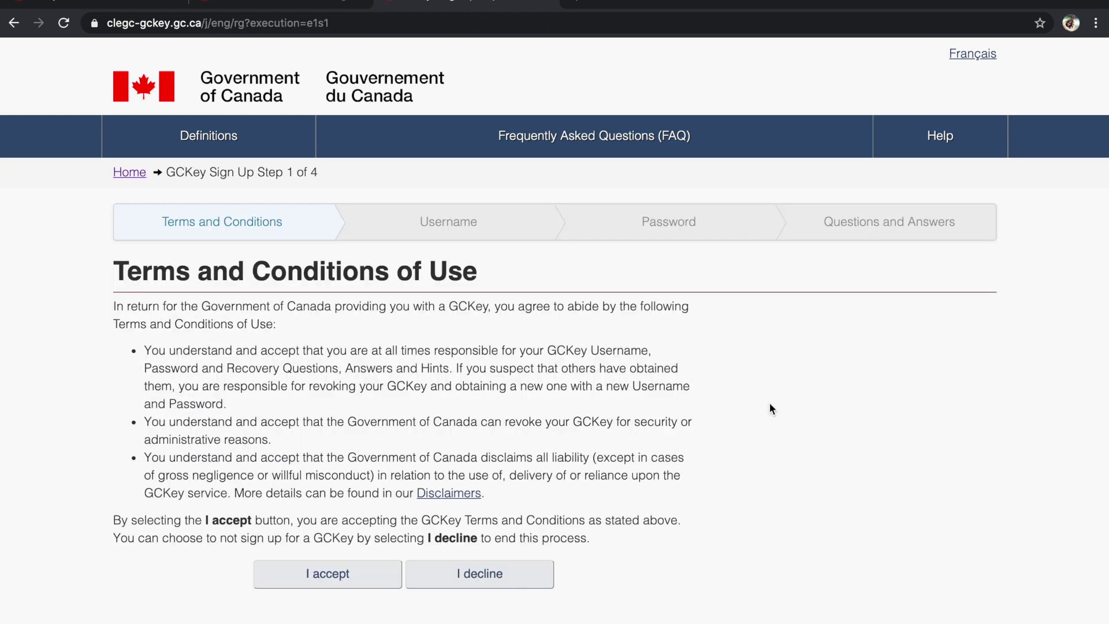
# Accept the GCKey terms and submit a new username.
pyautogui.click(328, 572)
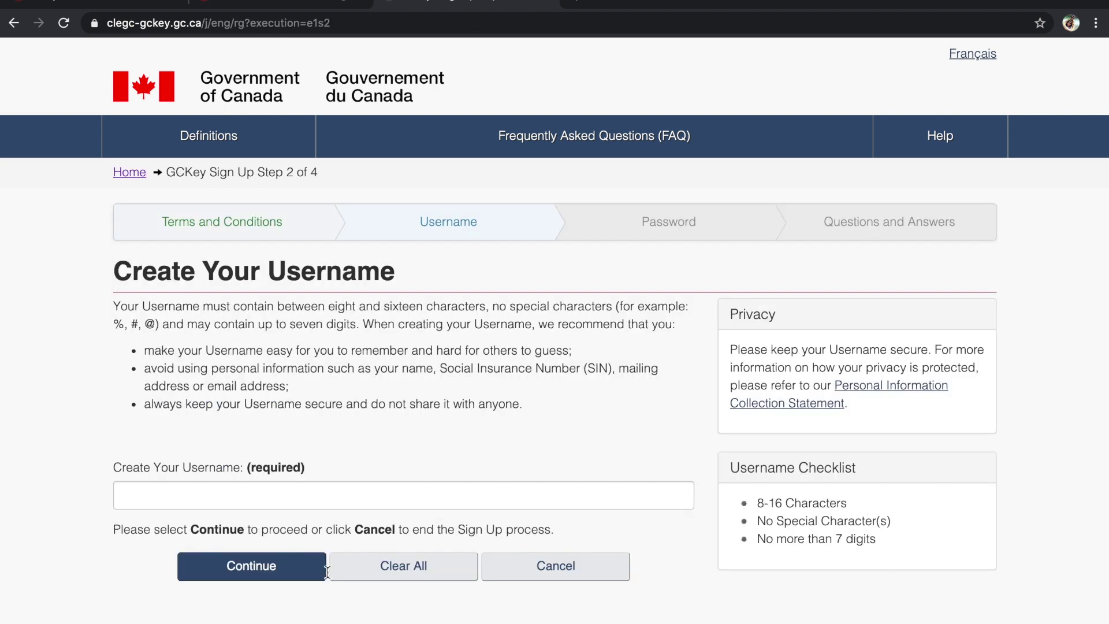
pyautogui.scroll(-5, 205, 497)
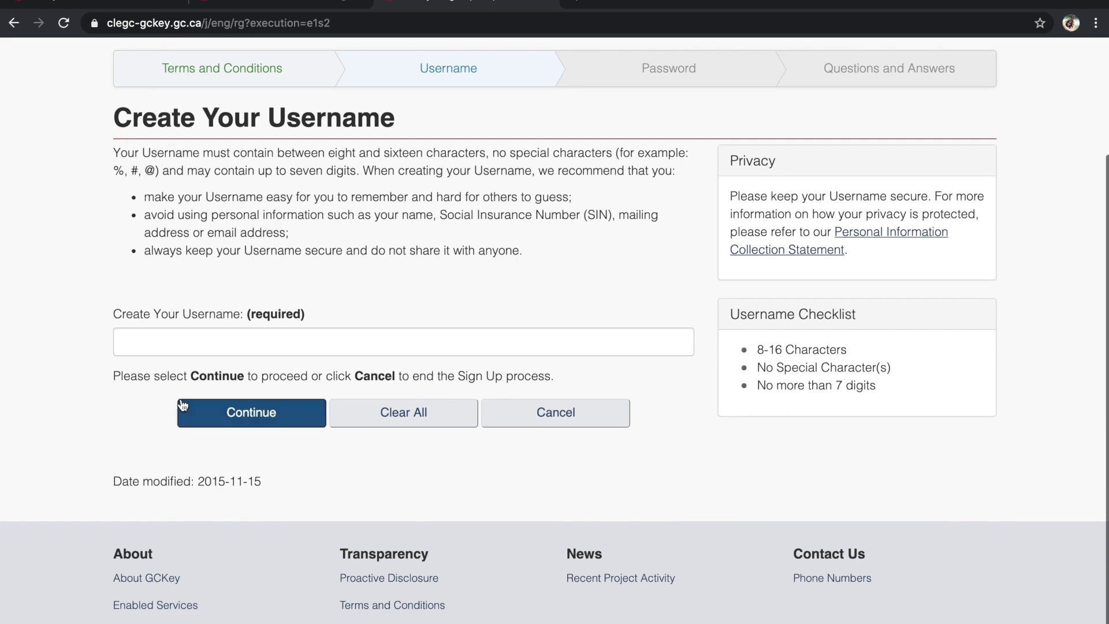
pyautogui.click(159, 338)
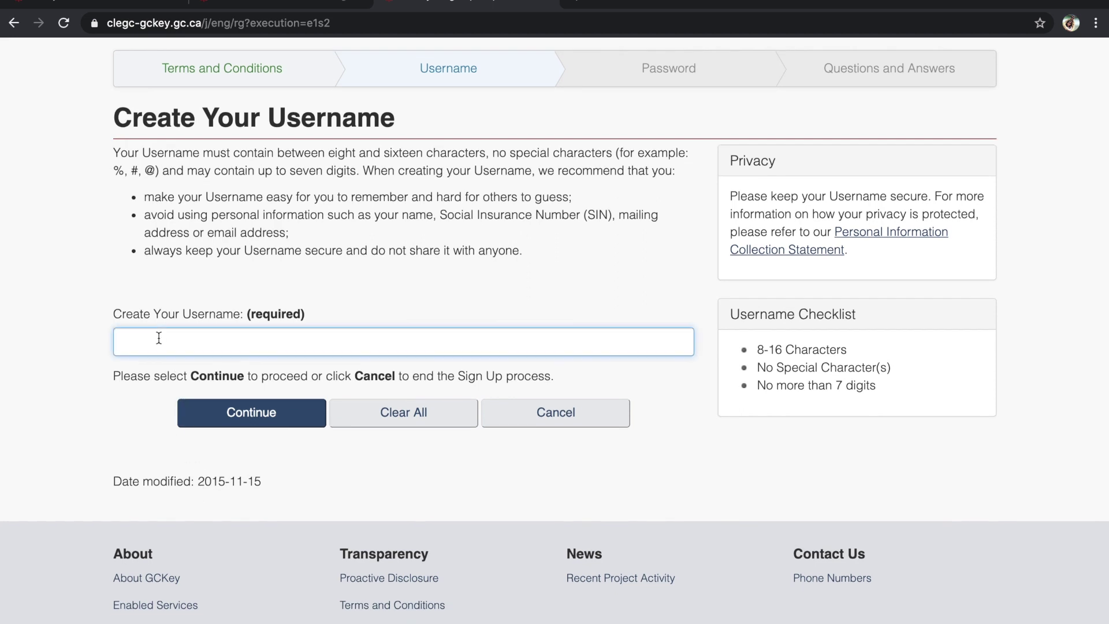
pyautogui.write('chimesoflife04')
pyautogui.click(225, 414)
# Enter and confirm the new account password, then continue to recovery questions.
pyautogui.click(194, 406)
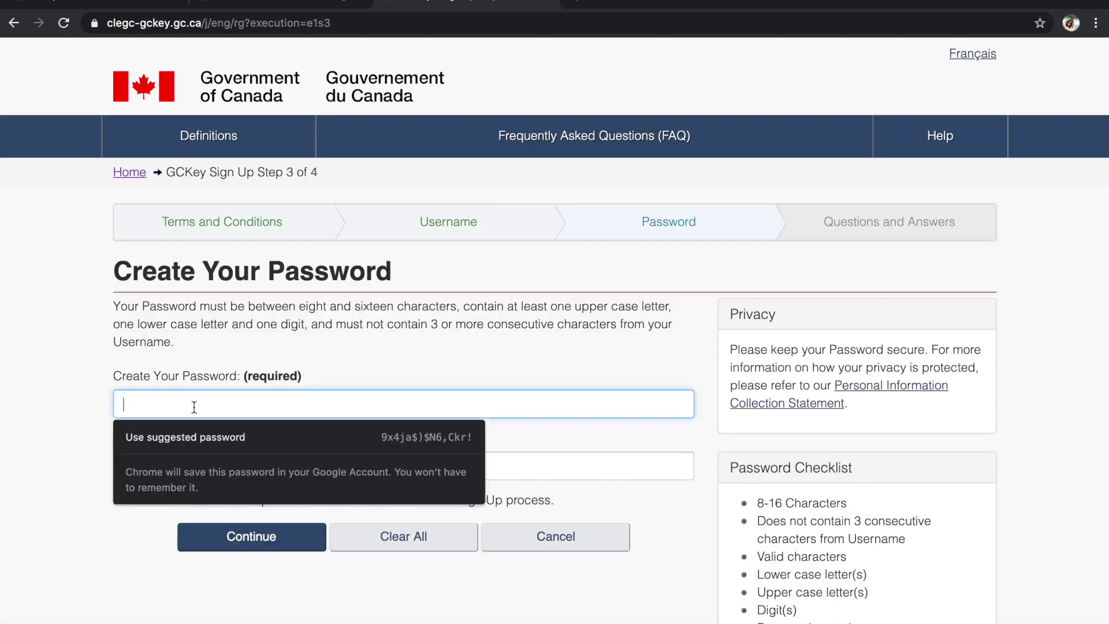
pyautogui.write('••••••••••')
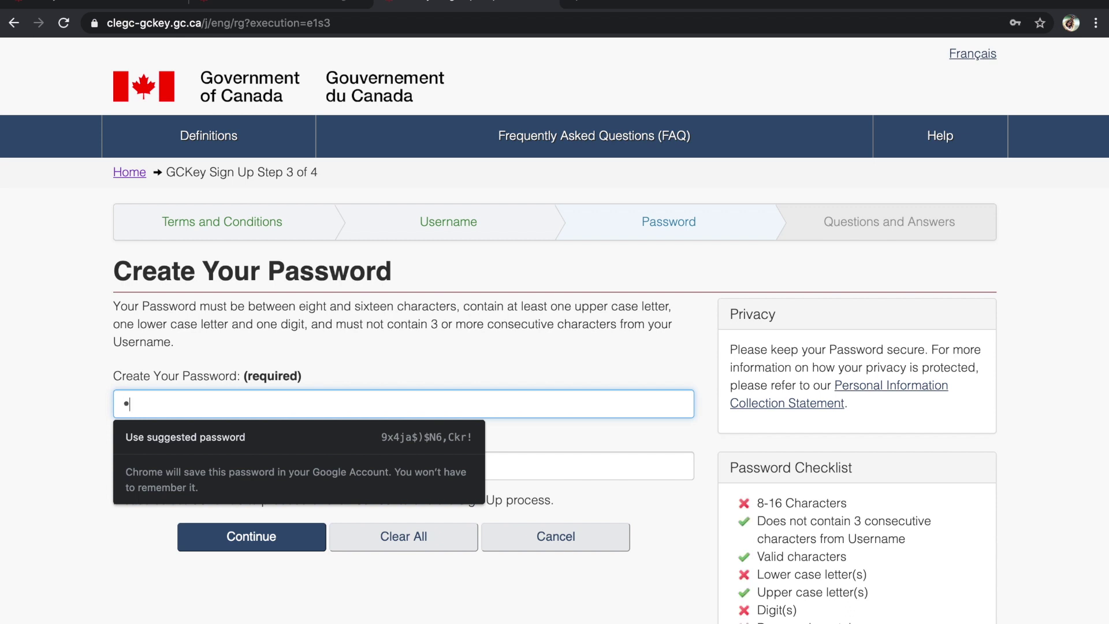
pyautogui.write('••••••')
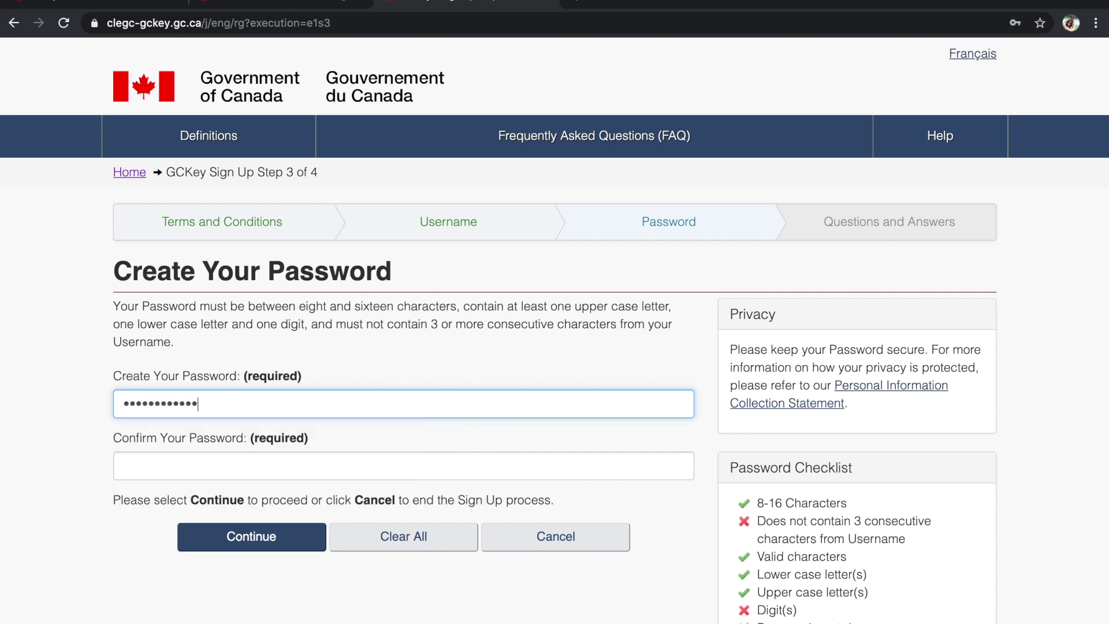
pyautogui.press('Tab')
pyautogui.hotkey('ctrl', 'v')
pyautogui.click(221, 535)
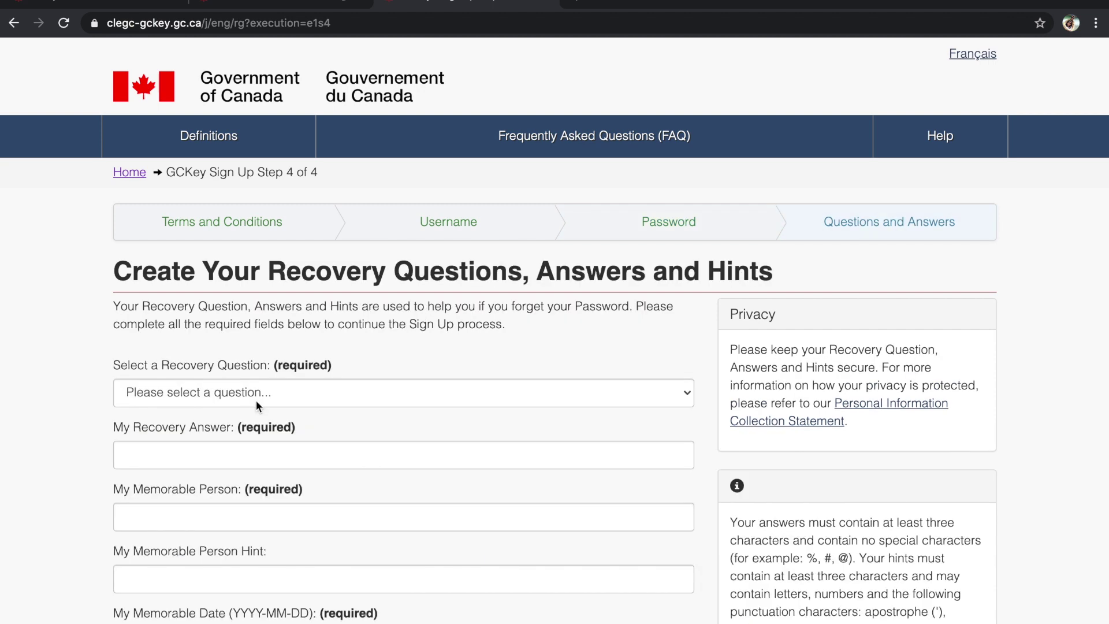
# Pick 'What was my first pet's name?' as the recovery question, type its answer, and submit.
pyautogui.scroll(-3, 255, 376)
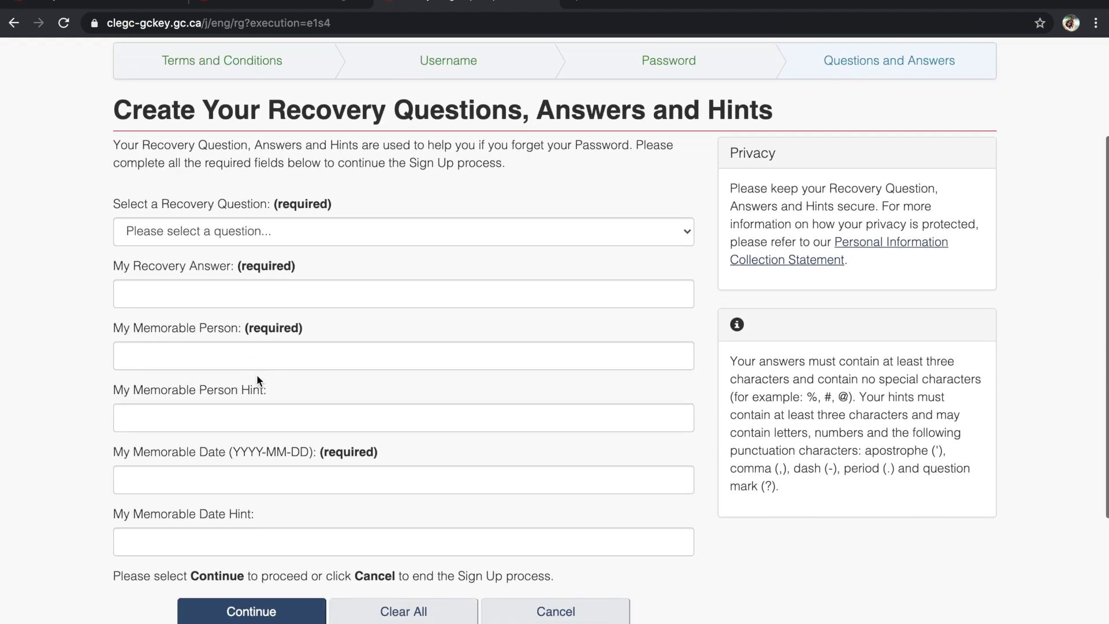
pyautogui.moveTo(116, 109); pyautogui.dragTo(699, 108)
pyautogui.click(173, 237)
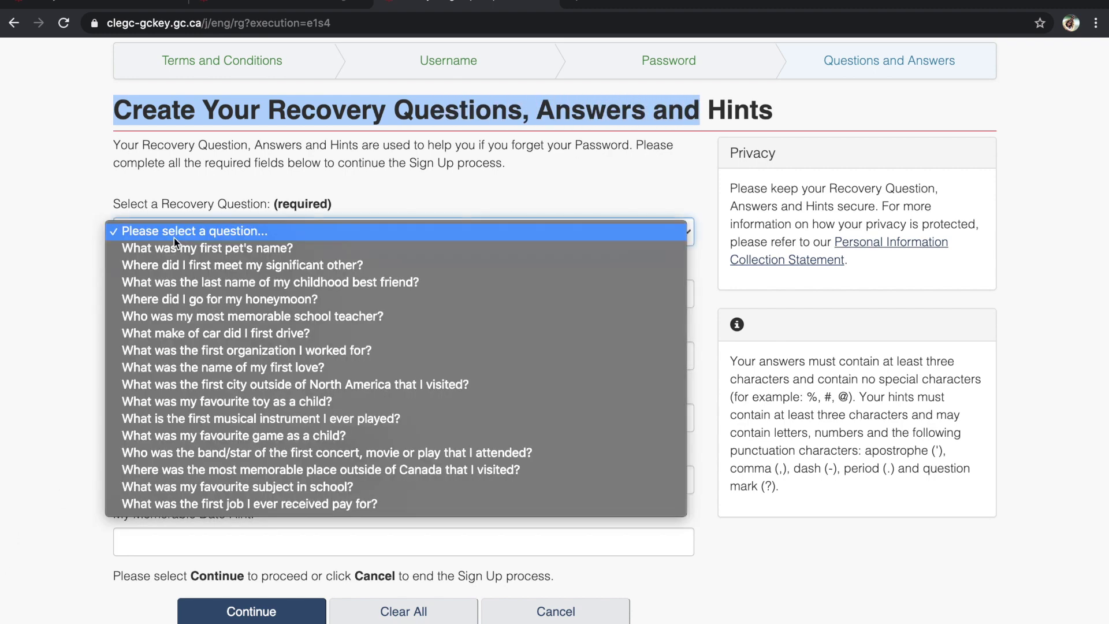
pyautogui.click(169, 237)
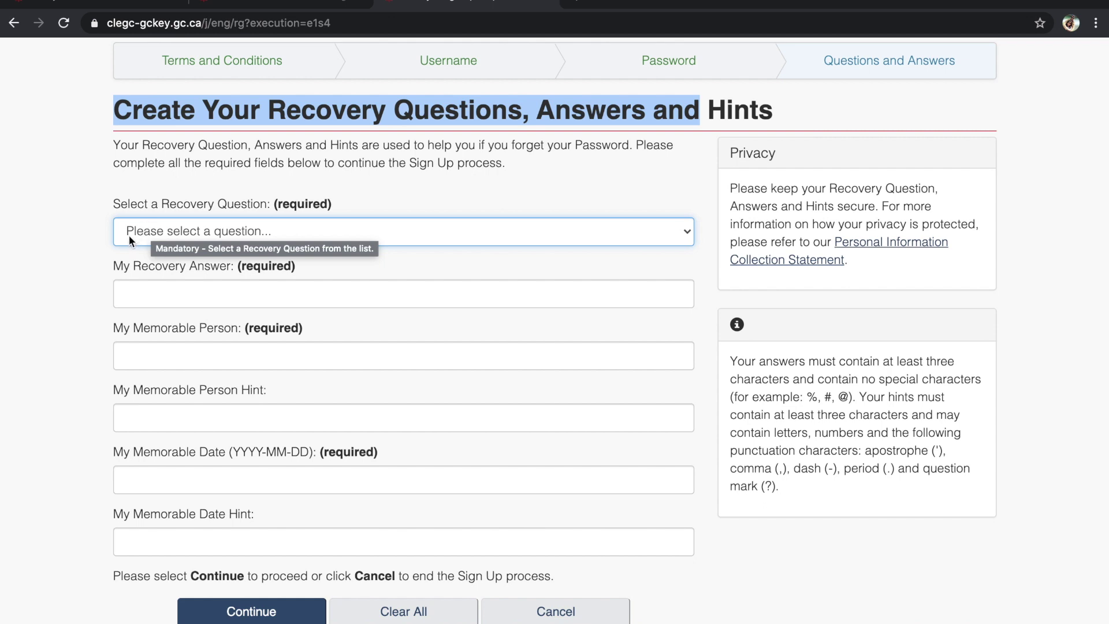
pyautogui.click(79, 216)
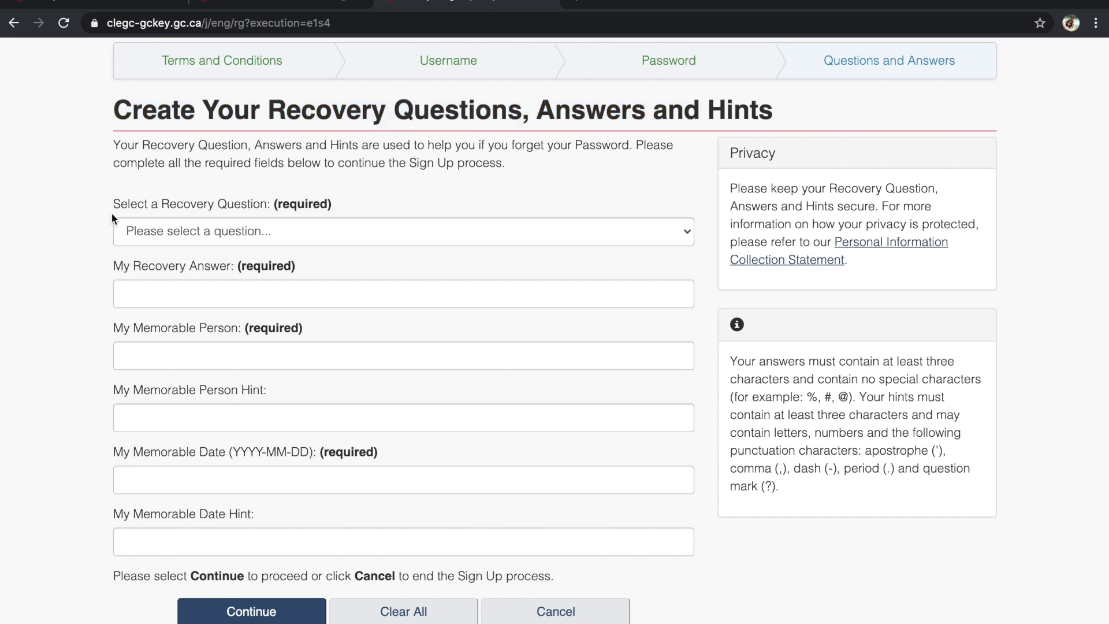
pyautogui.click(148, 234)
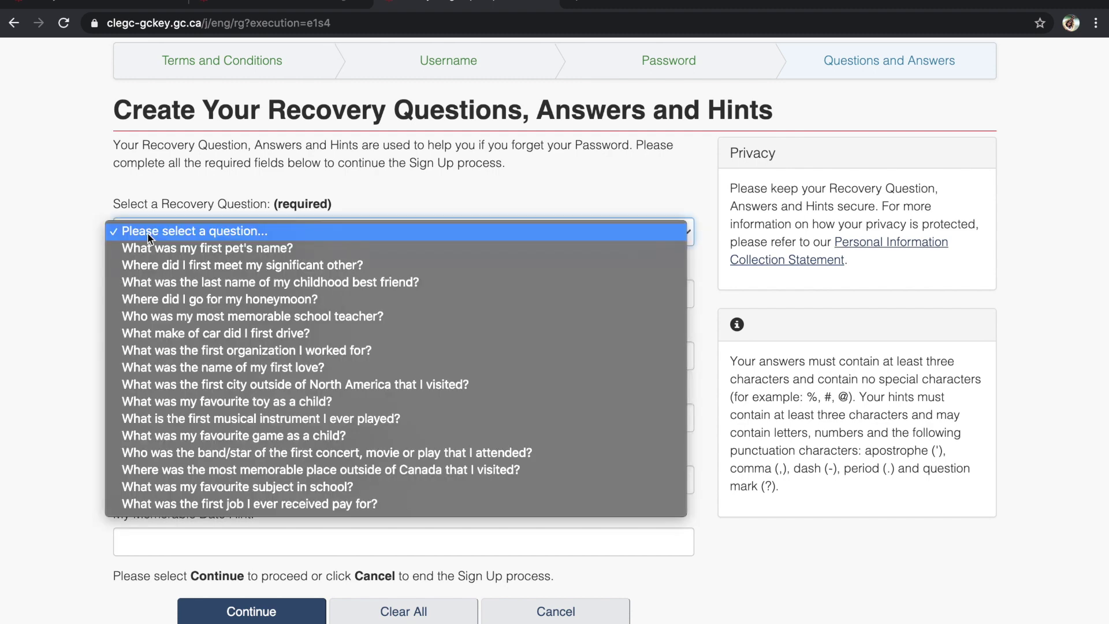
pyautogui.click(149, 261)
pyautogui.click(150, 294)
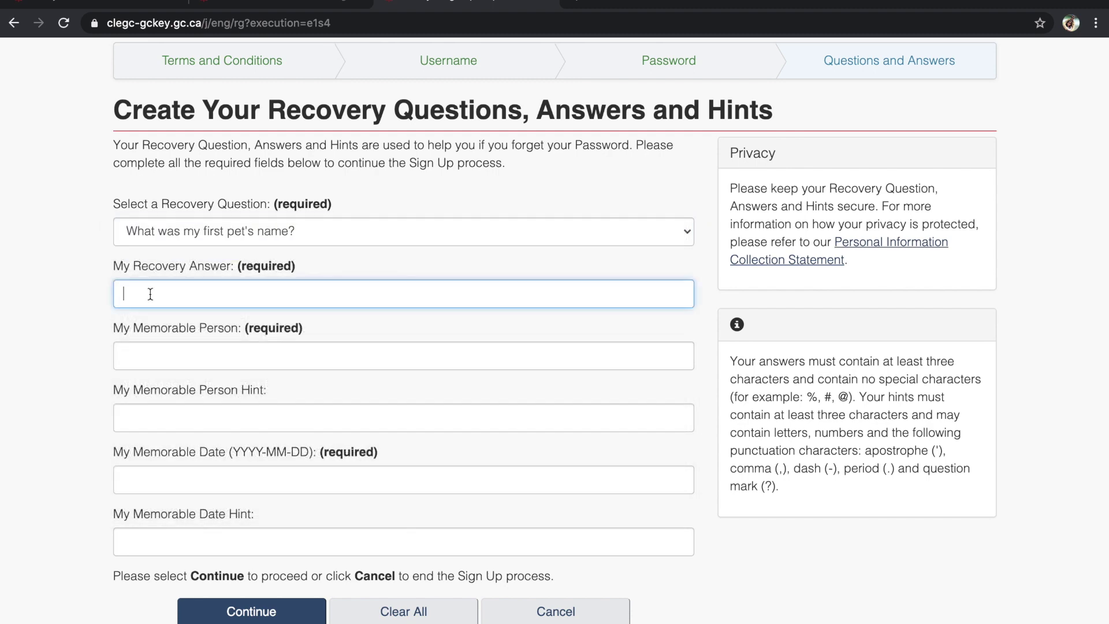
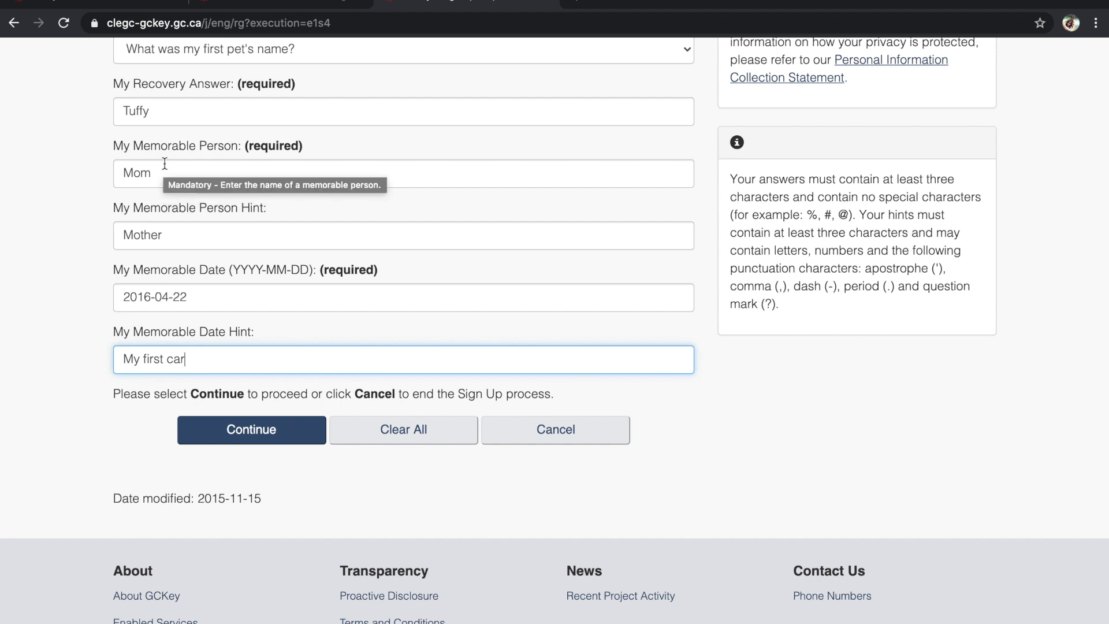
pyautogui.click(234, 438)
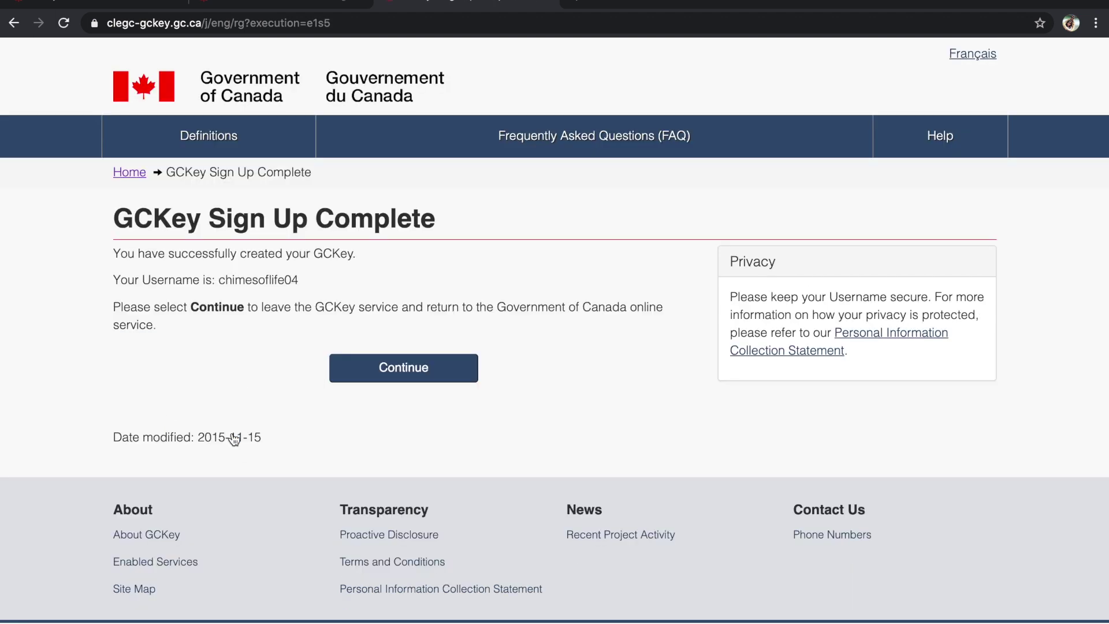
# Continue from the GCKey Sign Up Complete page back to the Government of Canada online service.
pyautogui.moveTo(301, 279); pyautogui.dragTo(219, 280)
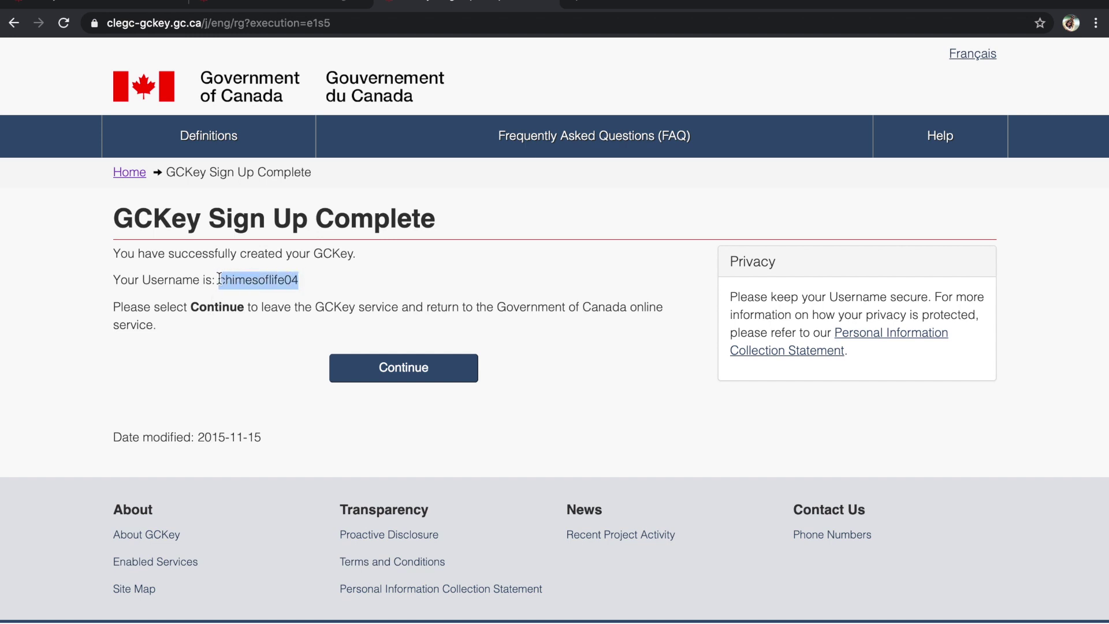
pyautogui.click(231, 332)
pyautogui.moveTo(120, 254); pyautogui.dragTo(365, 254)
pyautogui.click(377, 255)
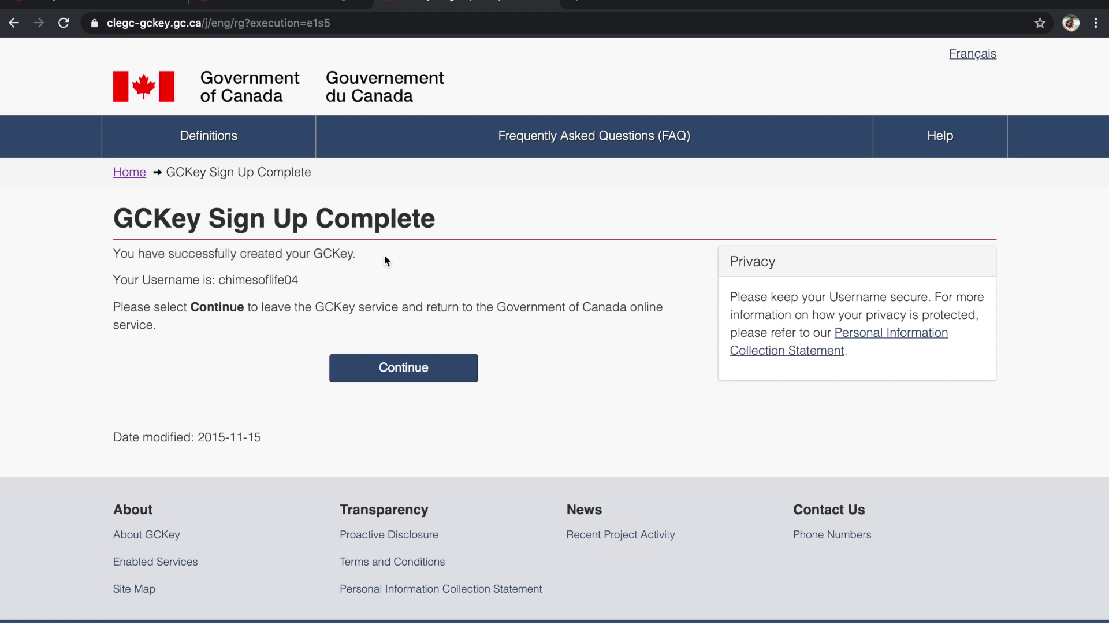
pyautogui.click(385, 378)
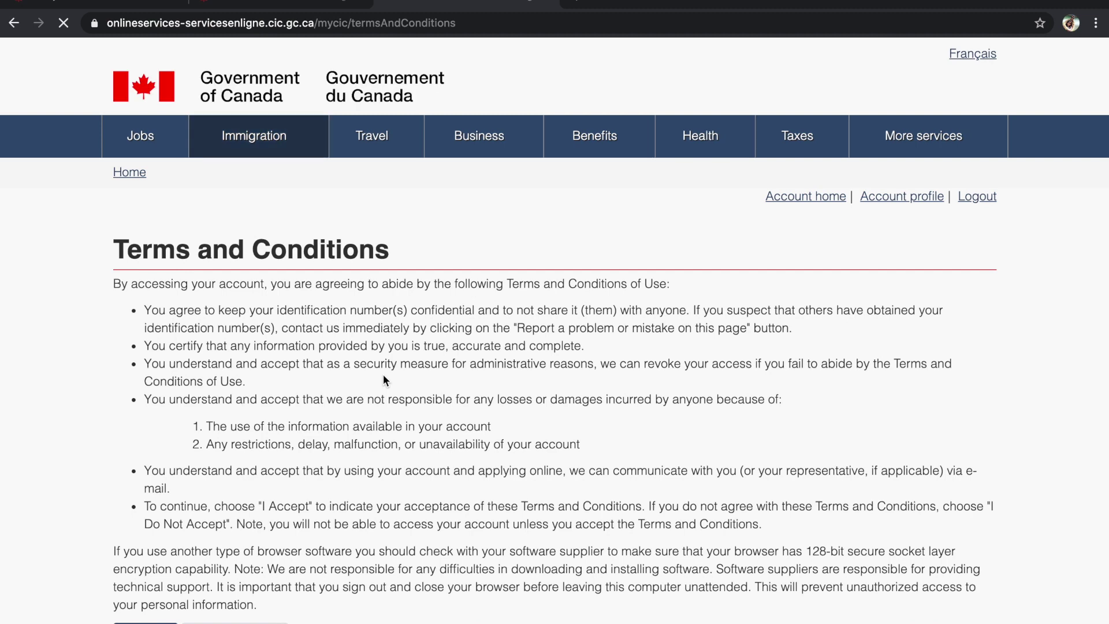
# Accept the IRCC online services terms and conditions.
pyautogui.scroll(-5, 364, 358)
pyautogui.click(151, 355)
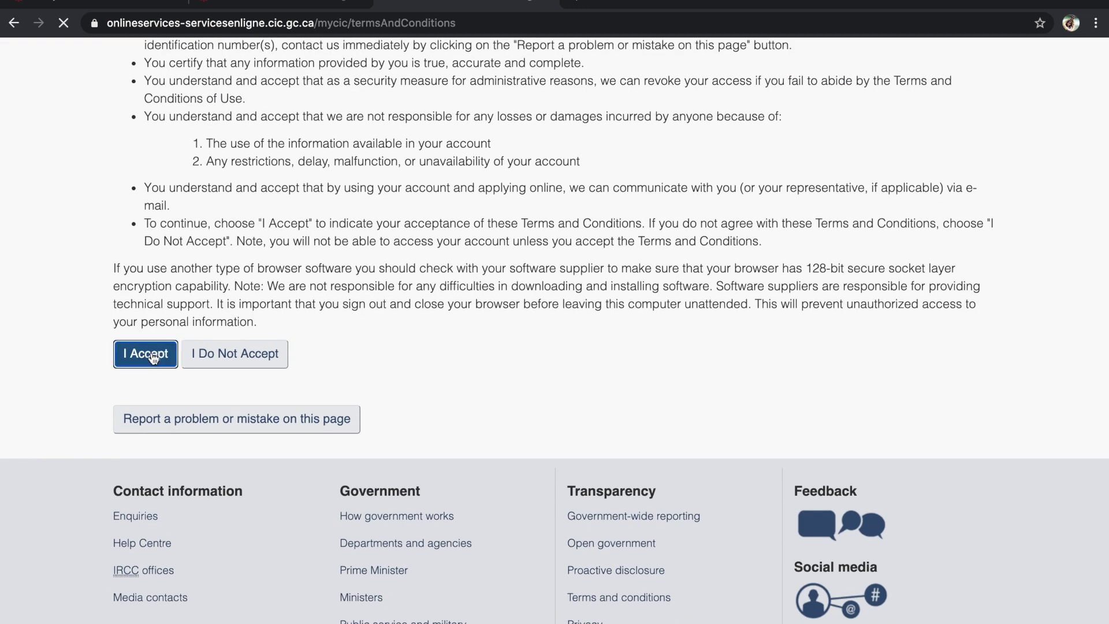
pyautogui.scroll(-2, 476, 353)
pyautogui.scroll(-2, 476, 354)
pyautogui.scroll(3, 474, 354)
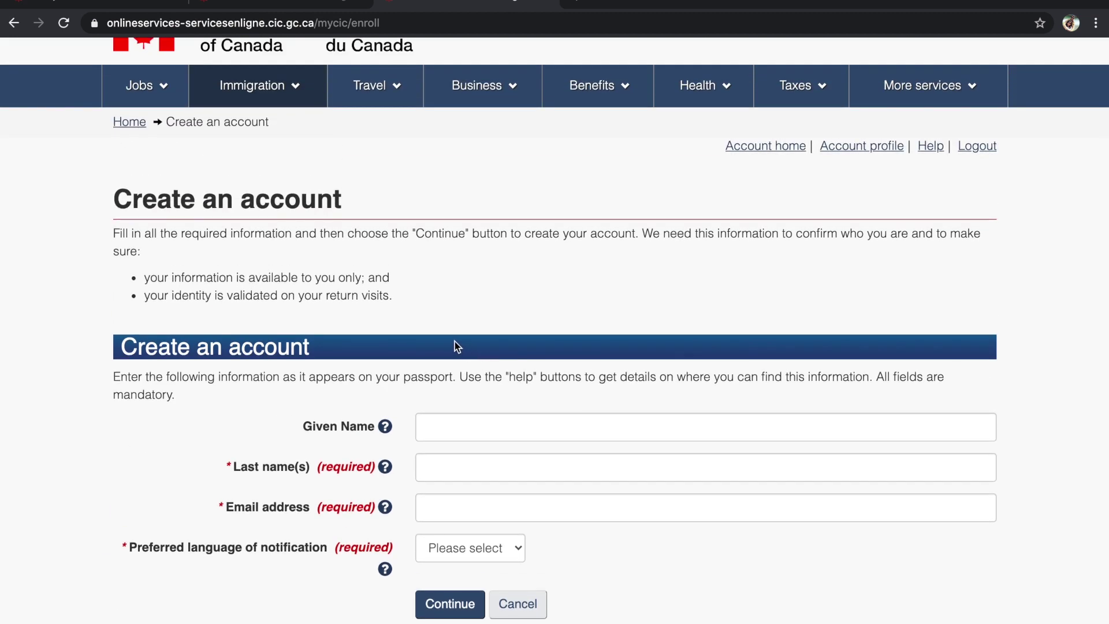
pyautogui.scroll(1, 454, 341)
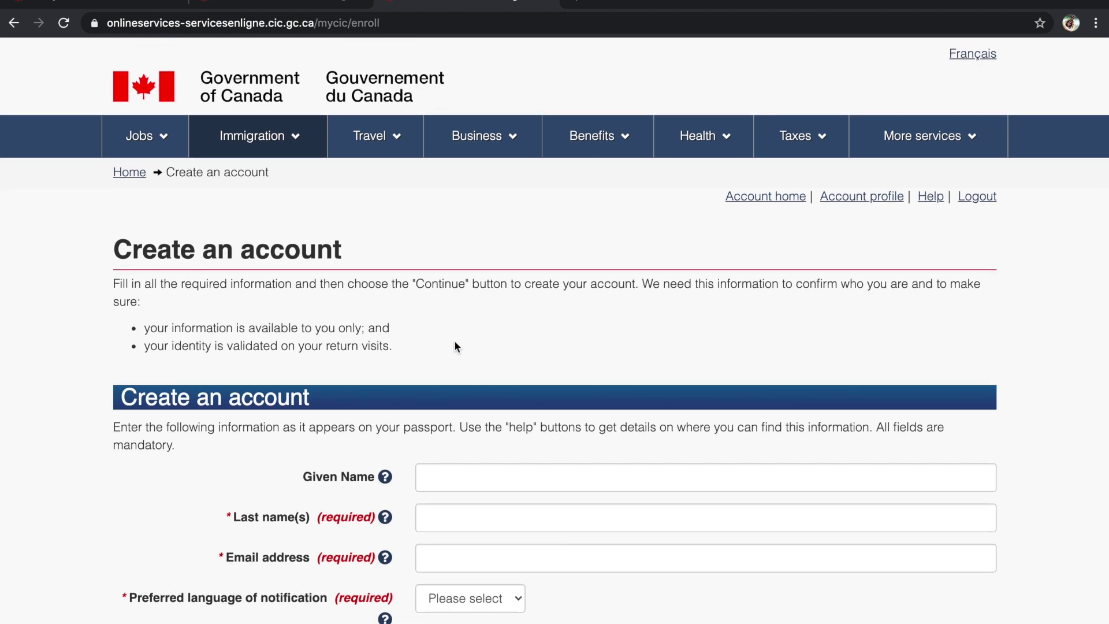
pyautogui.scroll(-2, 454, 341)
# Fill in the account holder's given name and last name.
pyautogui.click(450, 336)
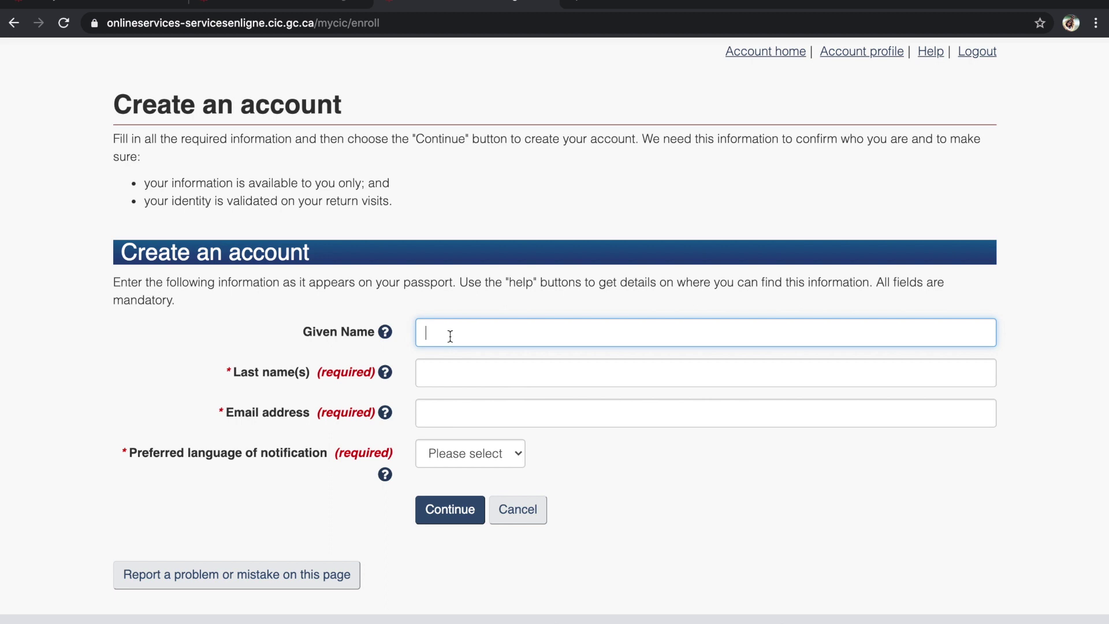
pyautogui.write('Chimesof')
pyautogui.click(455, 367)
pyautogui.write('Life')
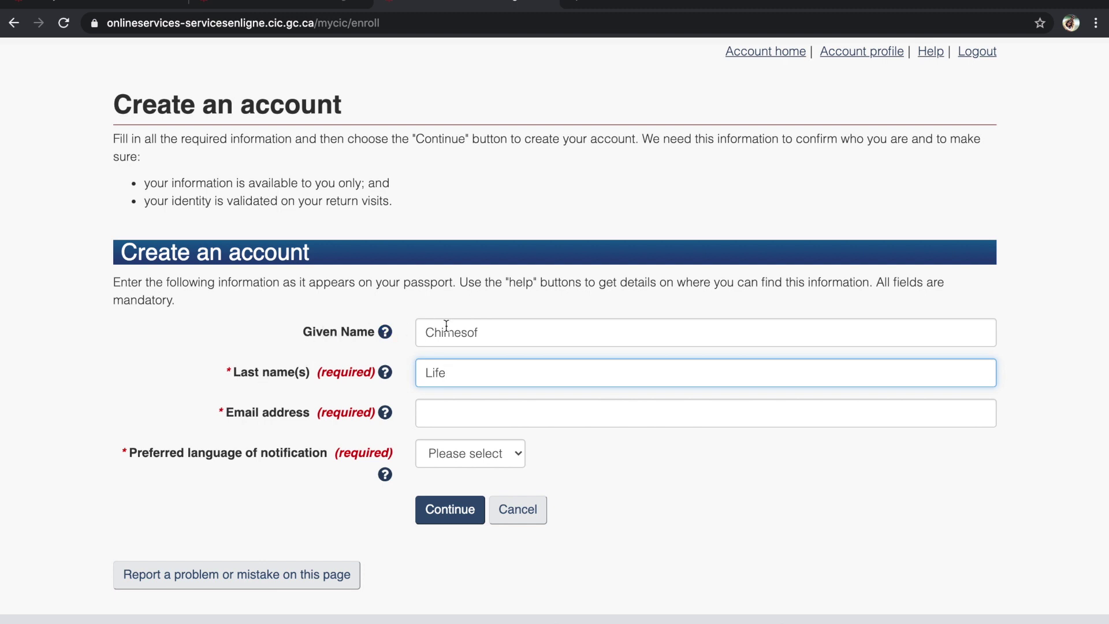
pyautogui.click(480, 330)
pyautogui.moveTo(479, 330); pyautogui.dragTo(425, 332)
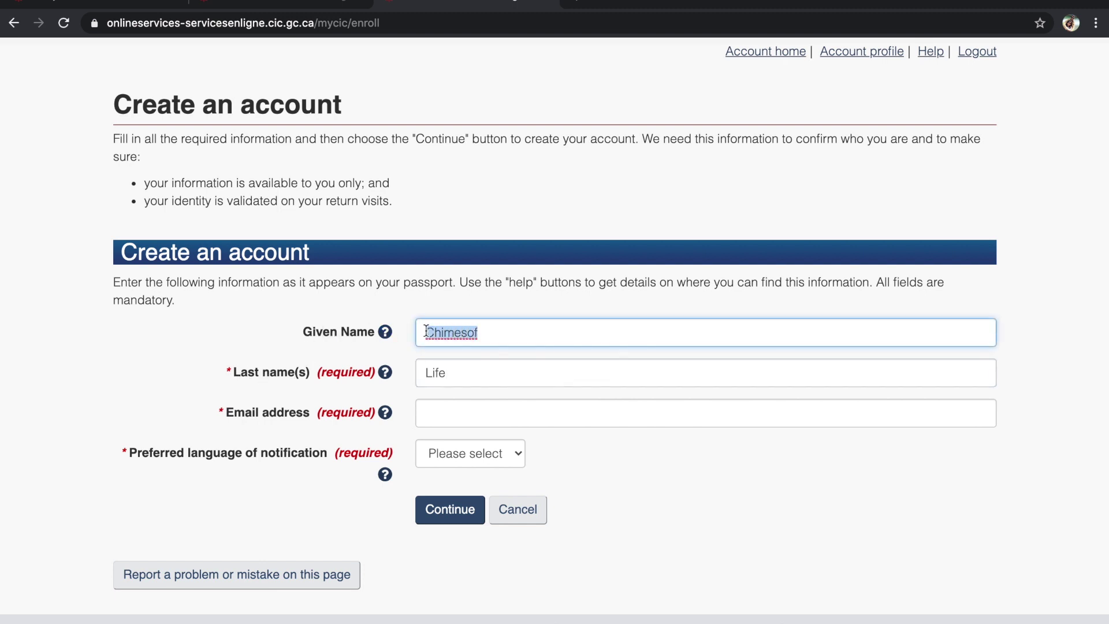
pyautogui.moveTo(460, 373); pyautogui.dragTo(424, 373)
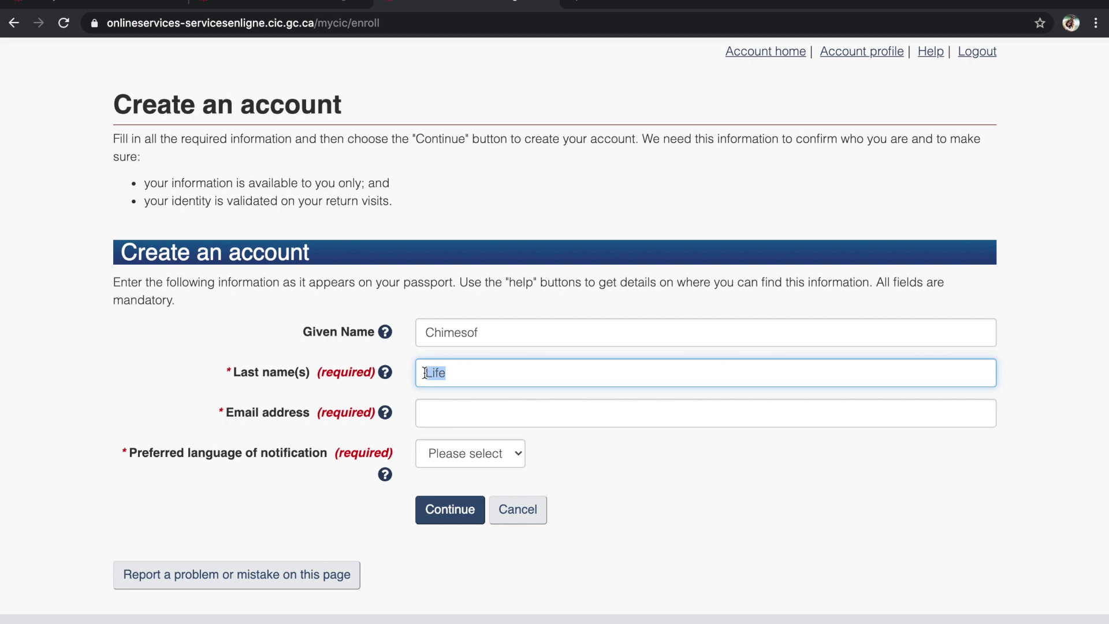
pyautogui.click(439, 332)
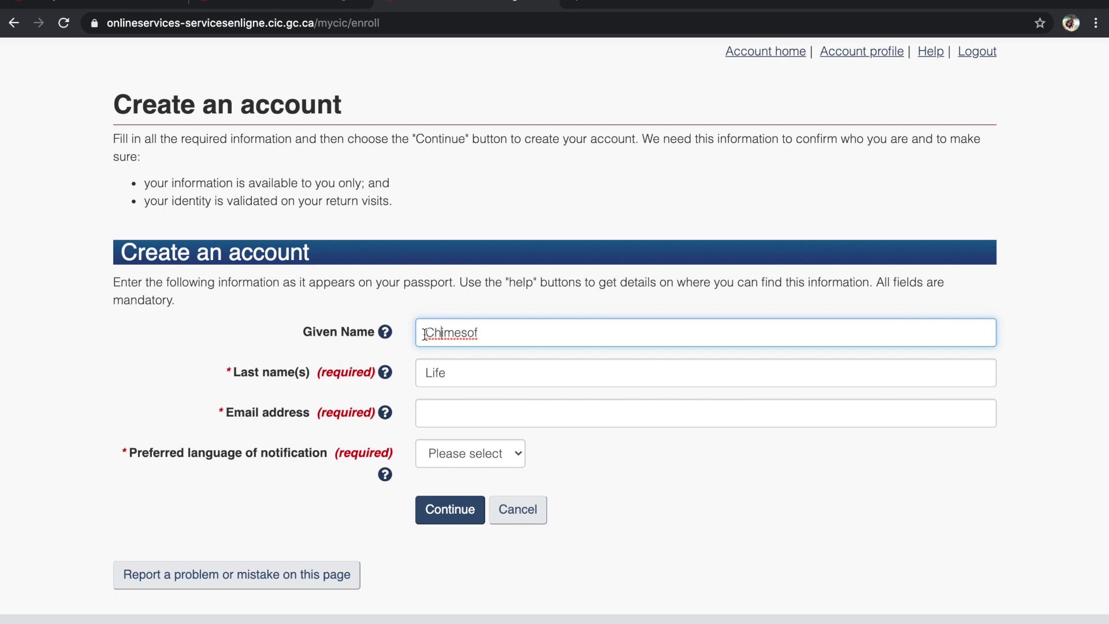
pyautogui.moveTo(425, 334); pyautogui.dragTo(492, 334)
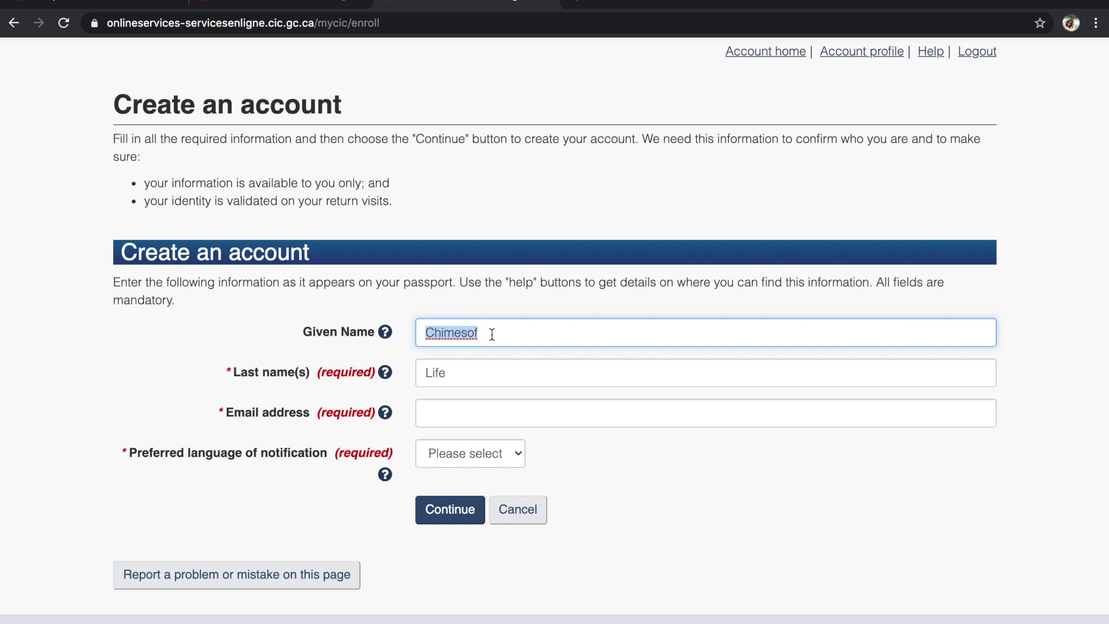
pyautogui.moveTo(426, 371); pyautogui.dragTo(459, 373)
# Enter the account e-mail address, choose English for notifications, and submit the profile.
pyautogui.click(457, 419)
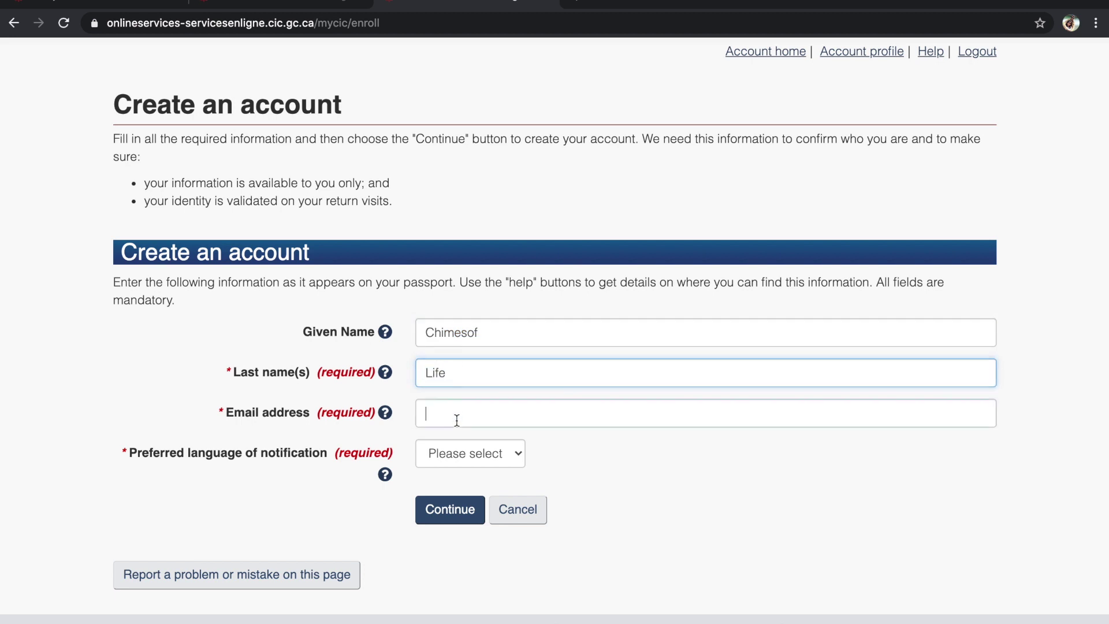
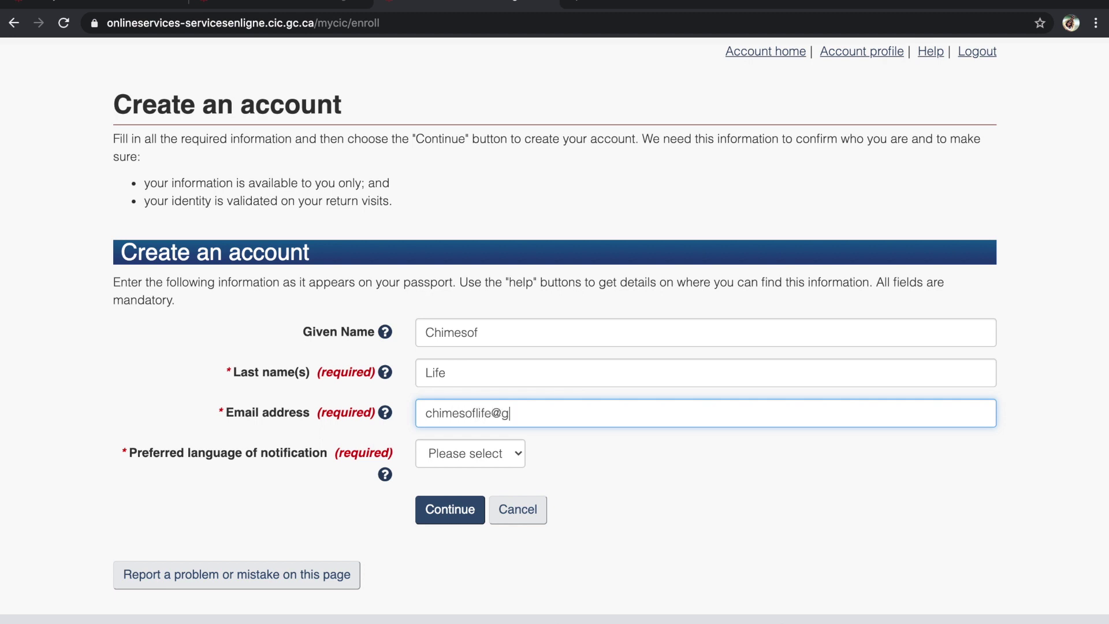
pyautogui.click(449, 457)
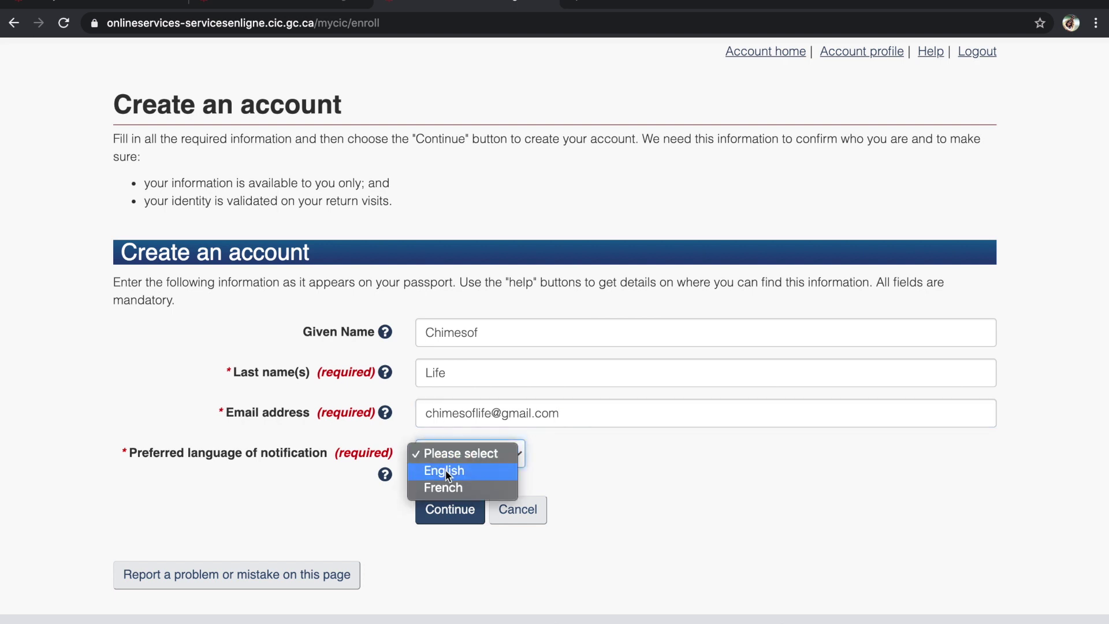
pyautogui.click(445, 471)
pyautogui.click(446, 514)
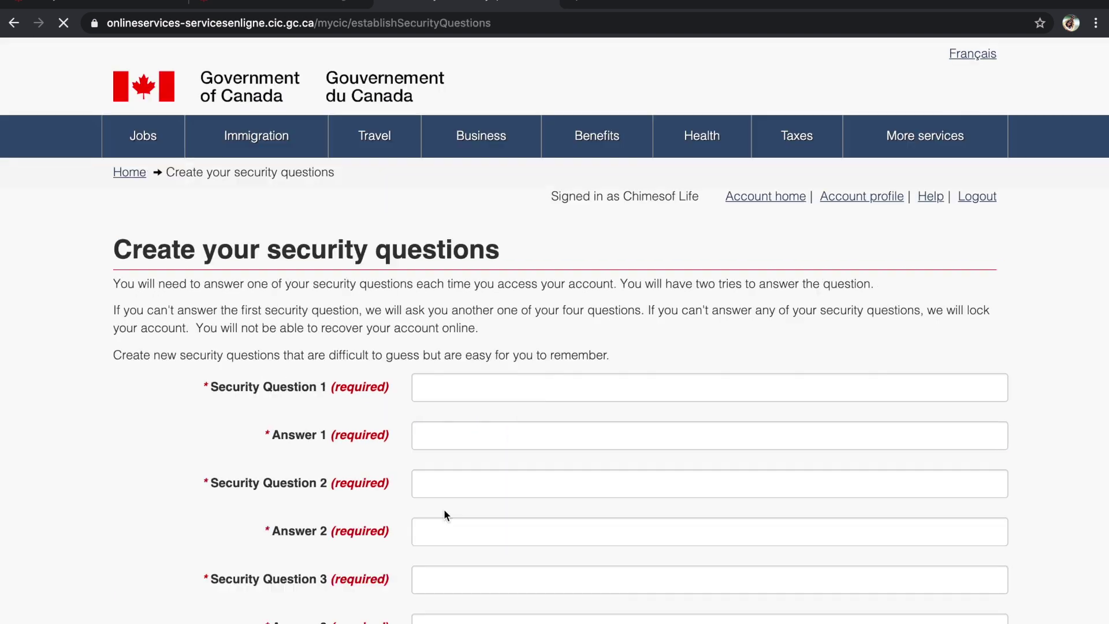
# Enter security questions 1 'What is first name' and 2 'What is your country' with their answers.
pyautogui.scroll(-3, 428, 351)
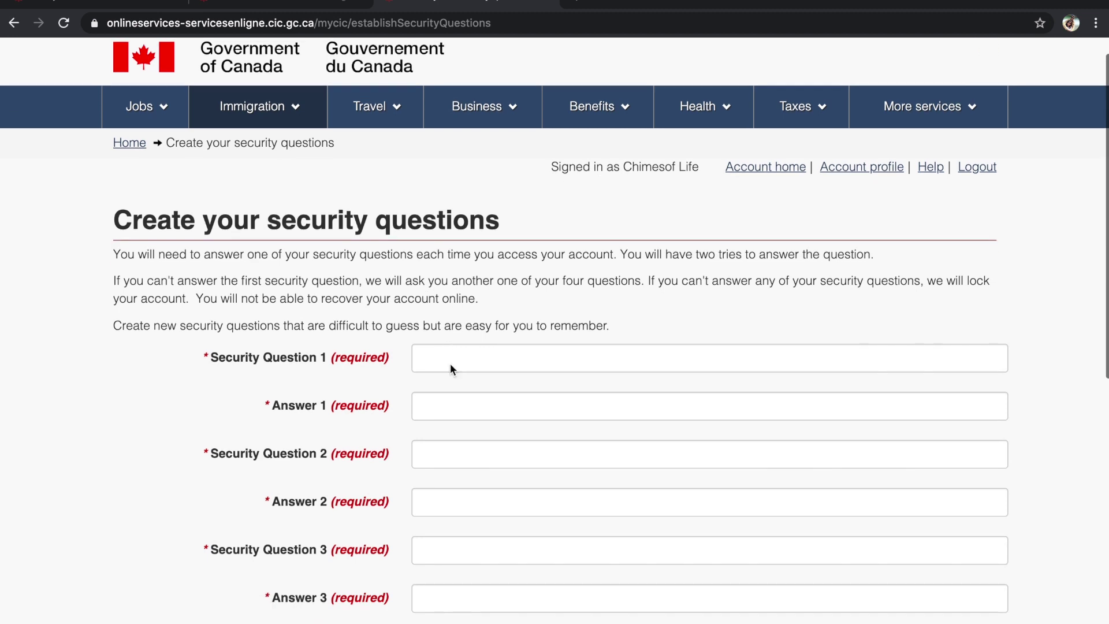
pyautogui.scroll(-1, 450, 364)
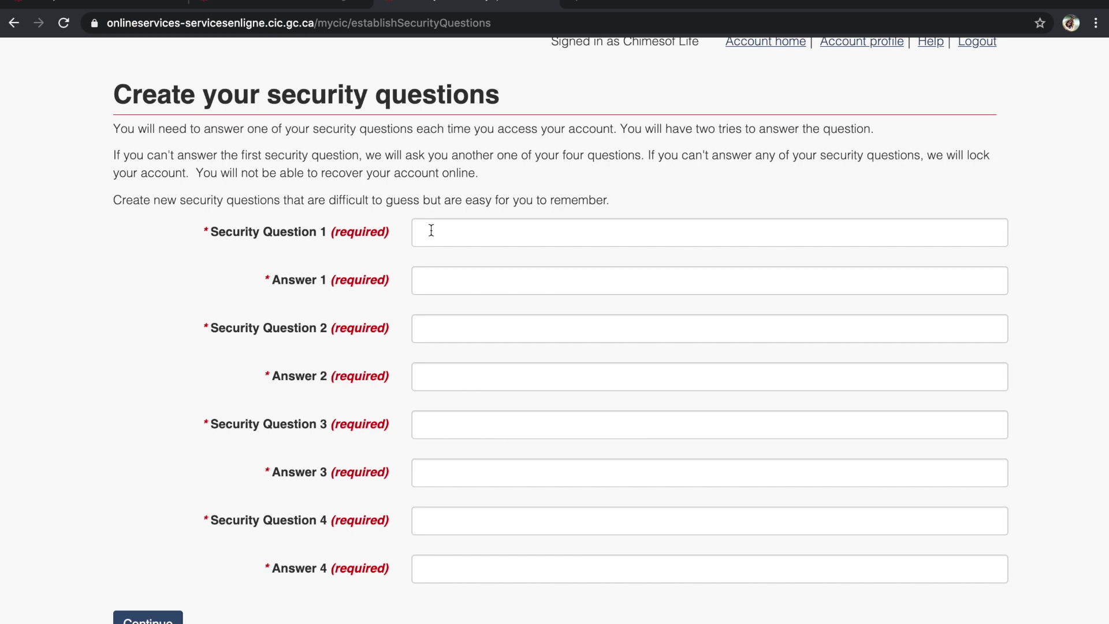
pyautogui.click(440, 242)
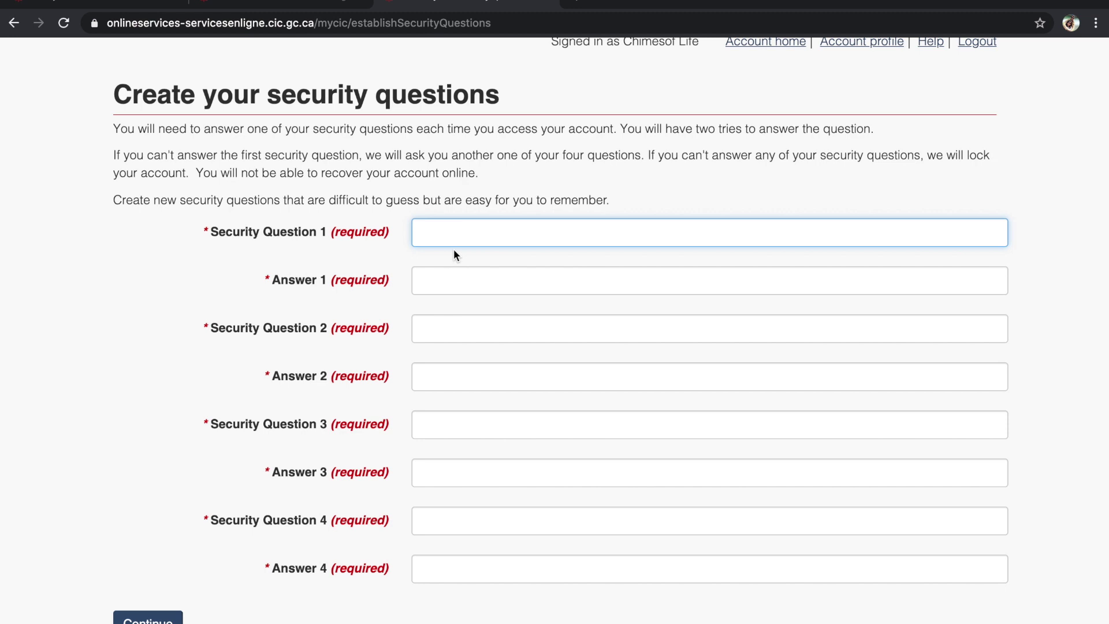
pyautogui.write('What is first name')
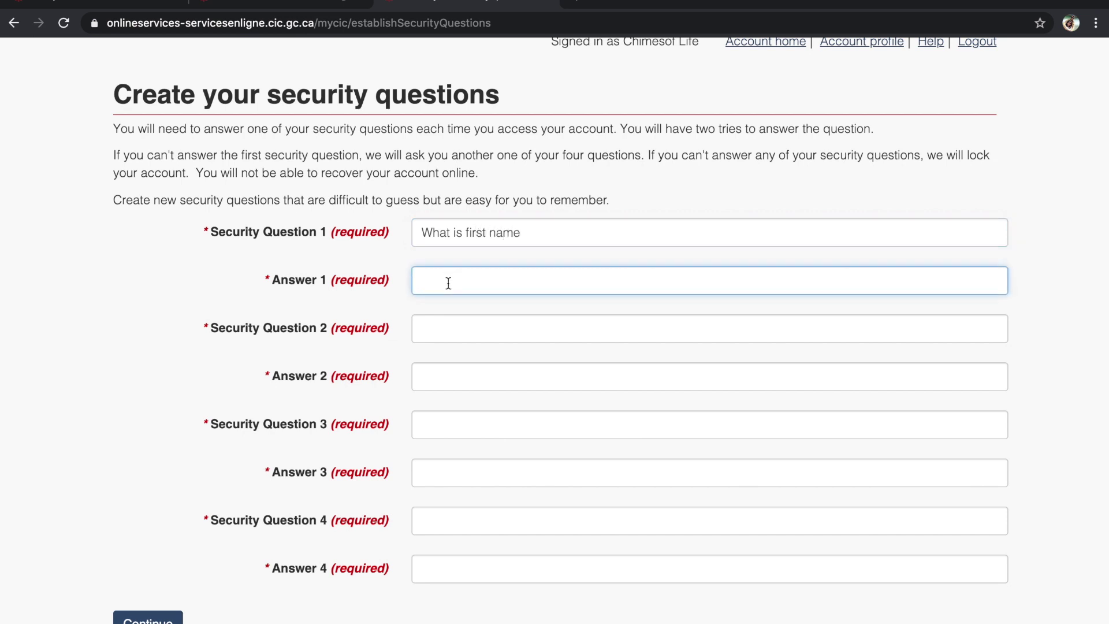
pyautogui.click(452, 326)
pyautogui.write('What is your ')
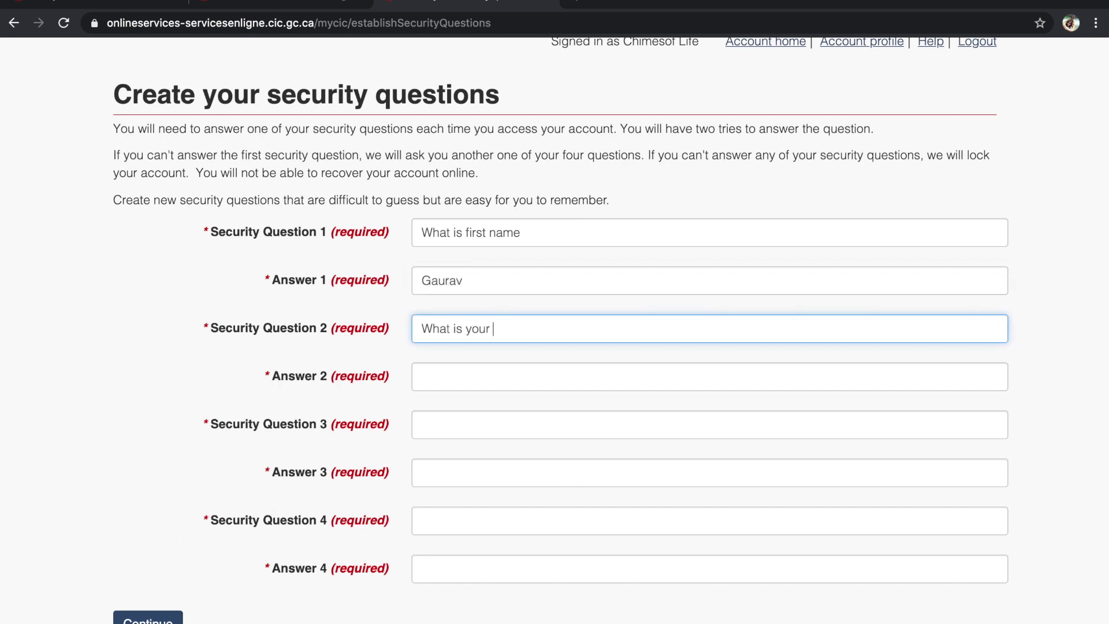
pyautogui.write('country')
pyautogui.click(452, 375)
# Enter questions 3 'Which is your fav country' and 4 'What is your birthday' with answers, and submit.
pyautogui.click(462, 421)
pyautogui.write('Which is your fav country')
pyautogui.click(441, 472)
pyautogui.click(439, 510)
pyautogui.write('What is your birthday')
pyautogui.click(436, 573)
pyautogui.scroll(-3, 463, 512)
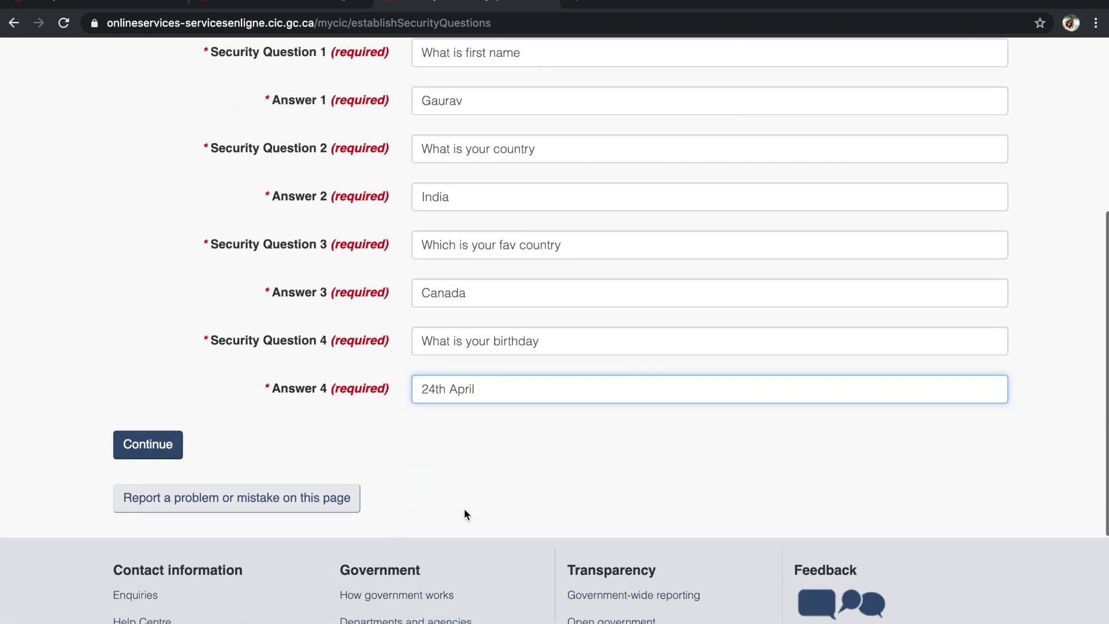
pyautogui.click(156, 444)
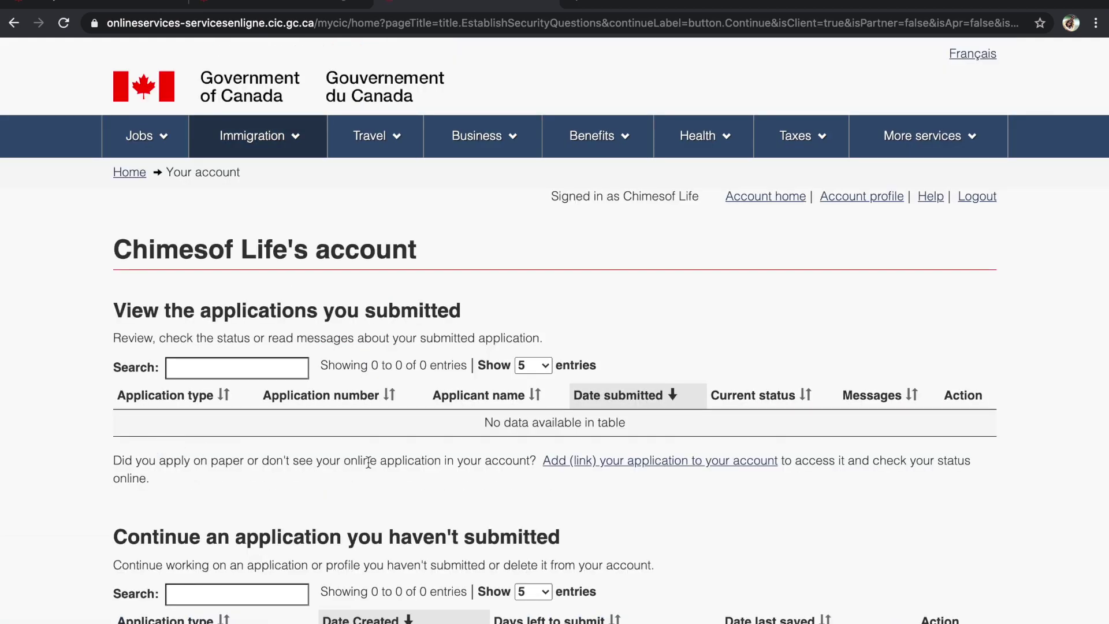
# Scroll the account home page to Start an application and choose 'Apply to come to Canada'.
pyautogui.scroll(-5, 394, 463)
pyautogui.scroll(5, 394, 458)
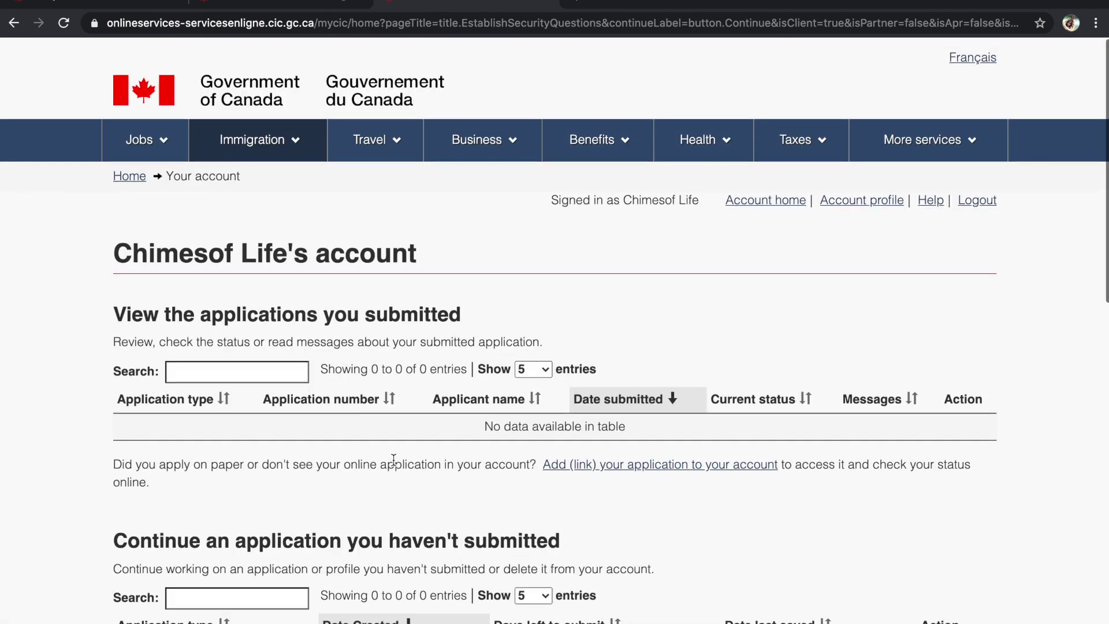
pyautogui.moveTo(114, 249); pyautogui.dragTo(418, 251)
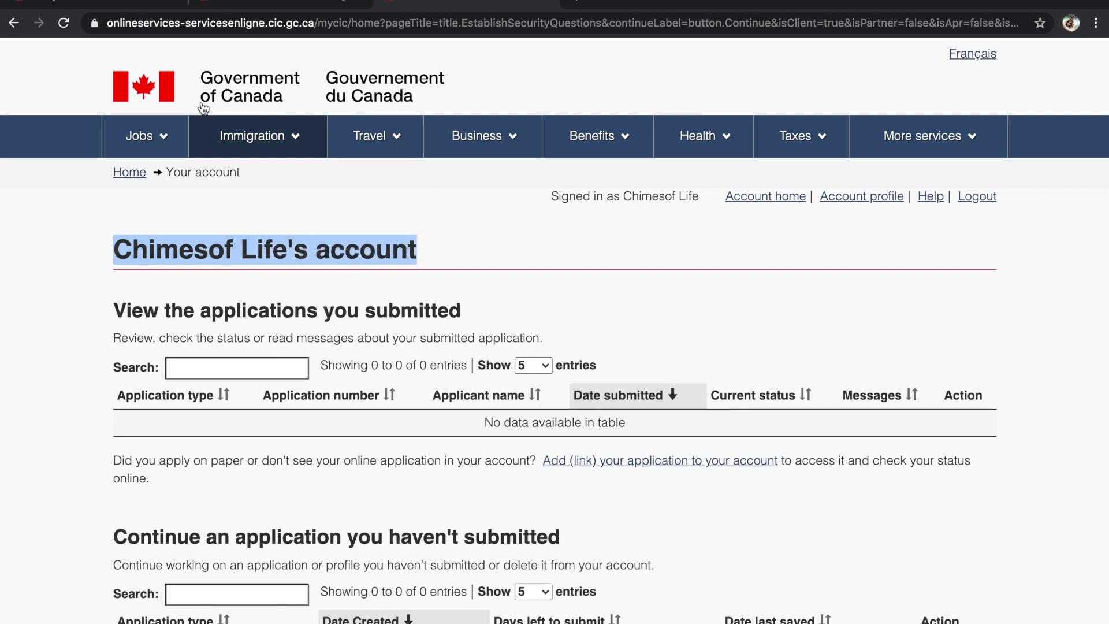
pyautogui.click(475, 258)
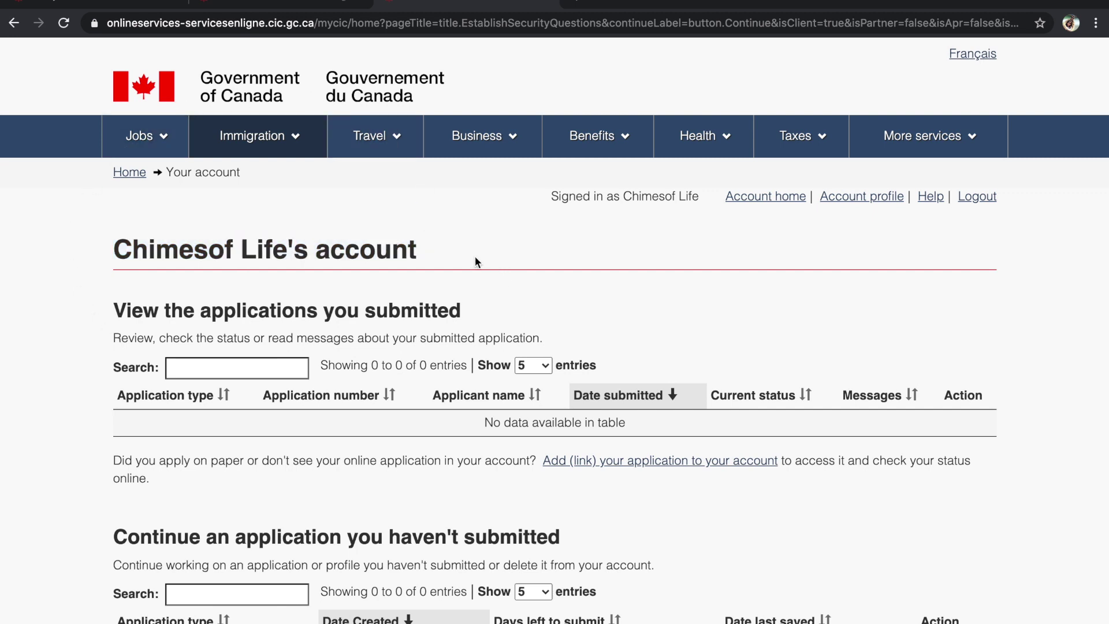
pyautogui.scroll(-1, 475, 262)
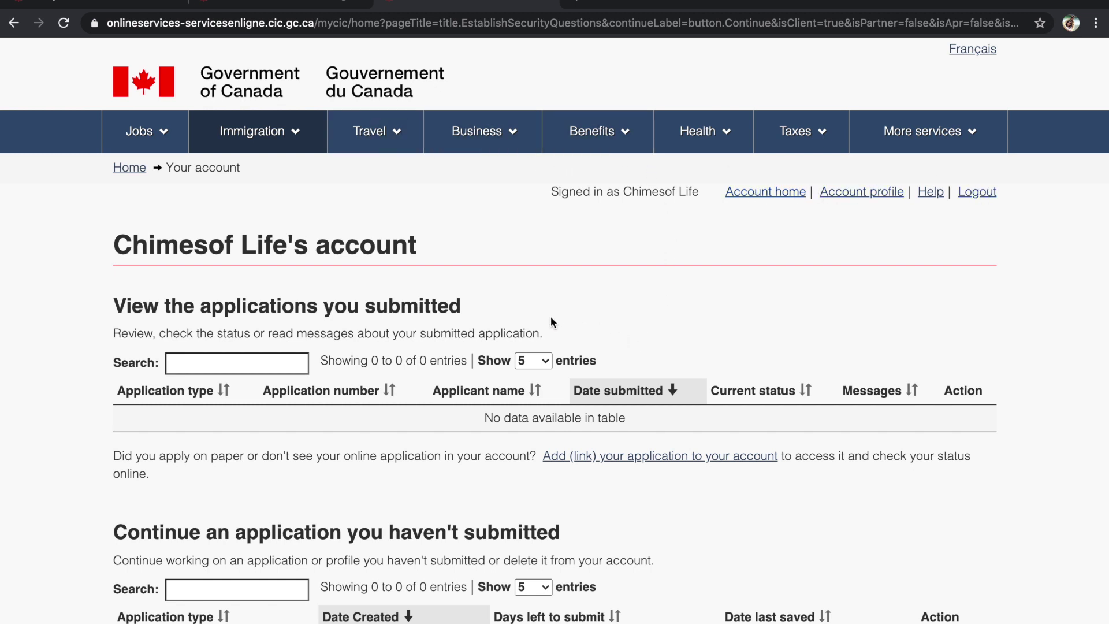
pyautogui.scroll(-5, 551, 322)
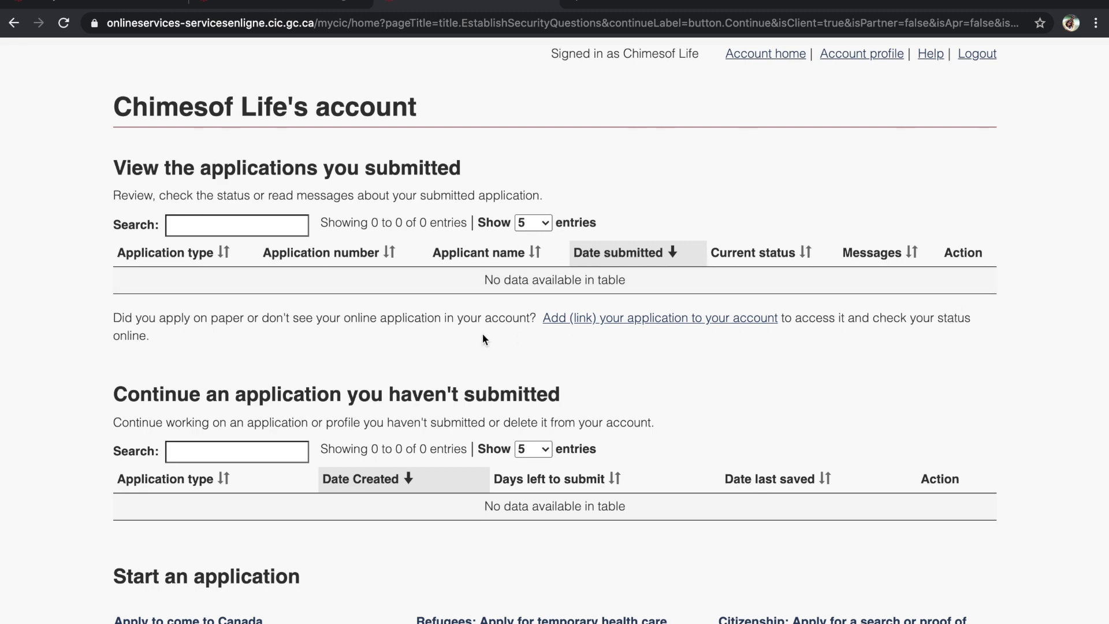
pyautogui.scroll(-5, 391, 331)
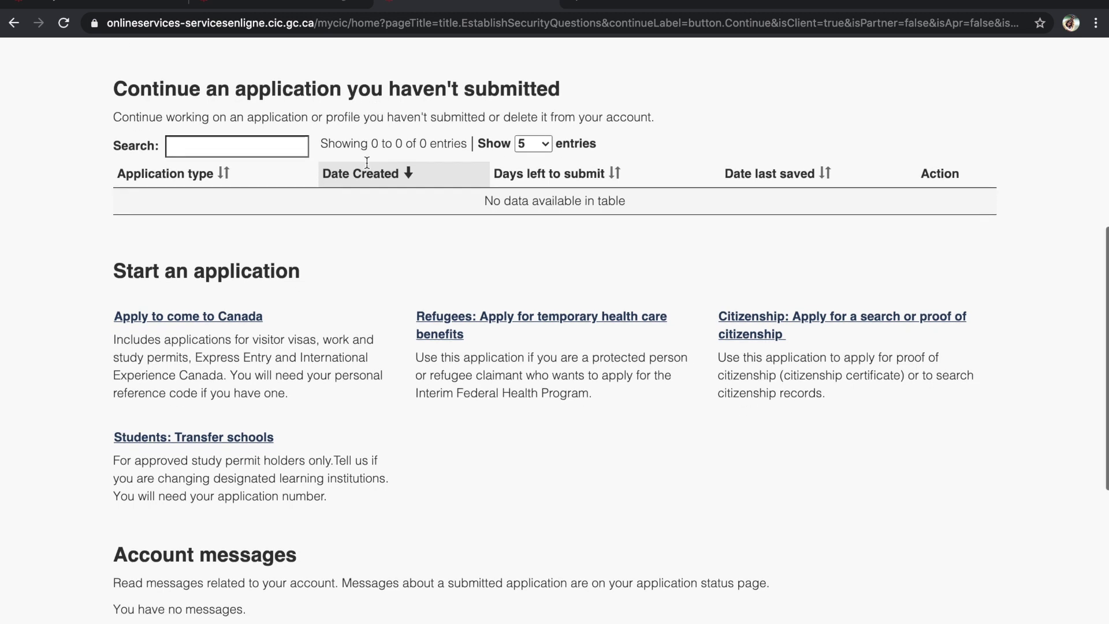
pyautogui.scroll(2, 350, 173)
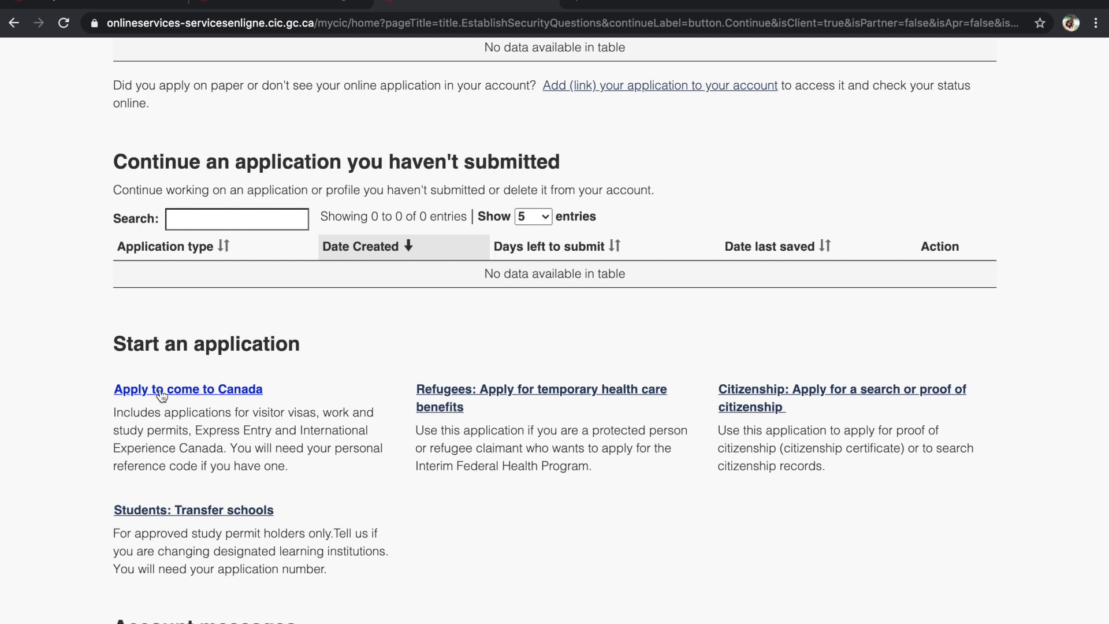
pyautogui.click(239, 396)
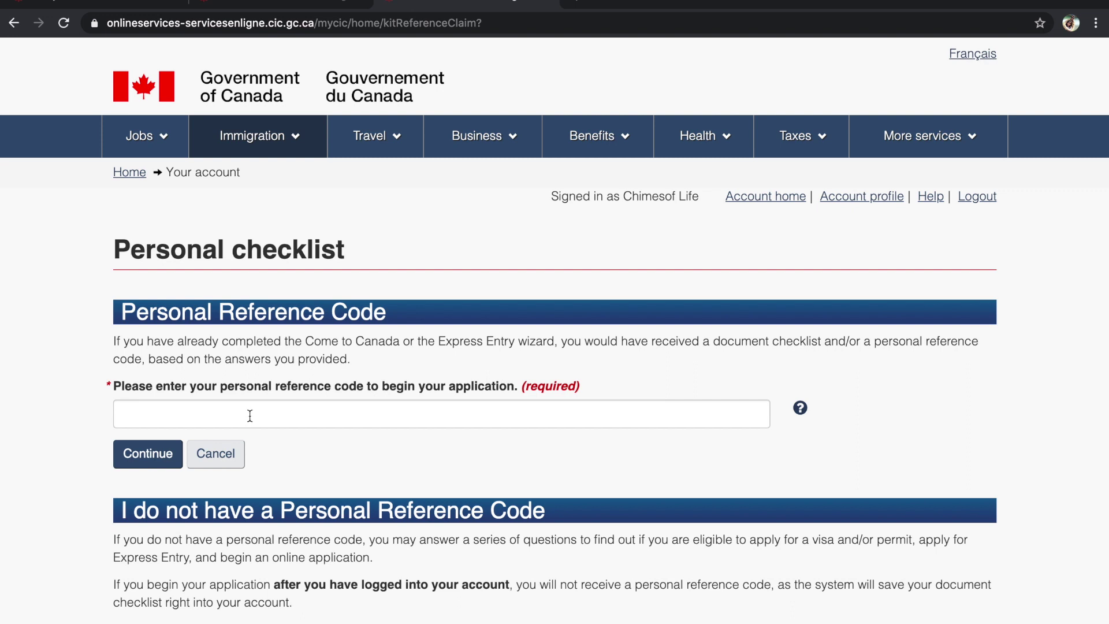
# Check the Personal Reference Code field, then scroll to the 'Determine your eligibility' options.
pyautogui.moveTo(122, 313); pyautogui.dragTo(395, 316)
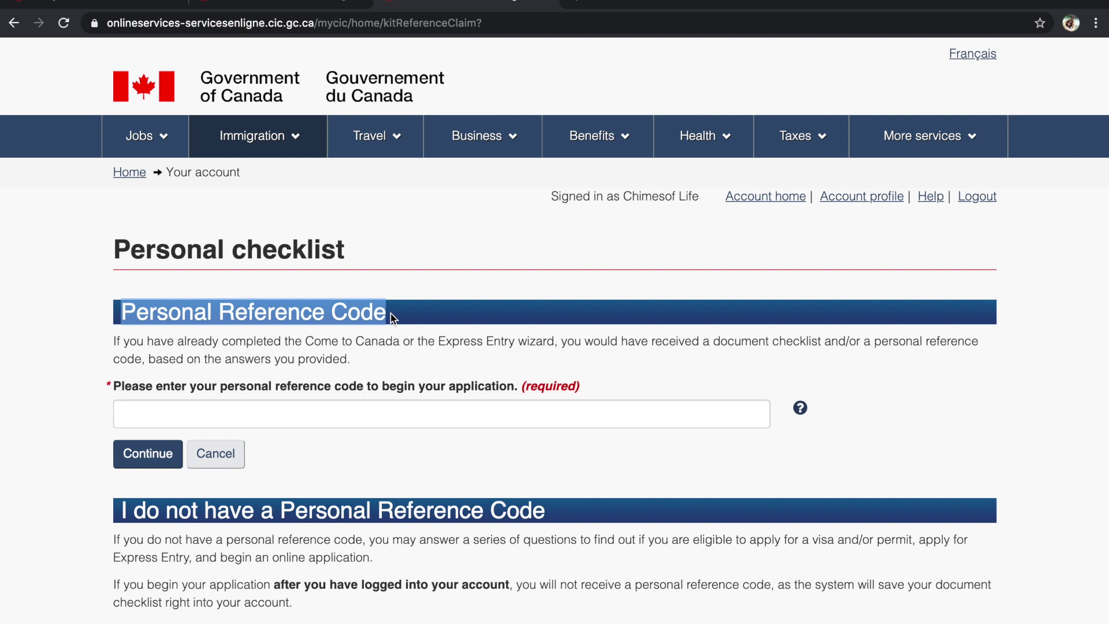
pyautogui.click(274, 358)
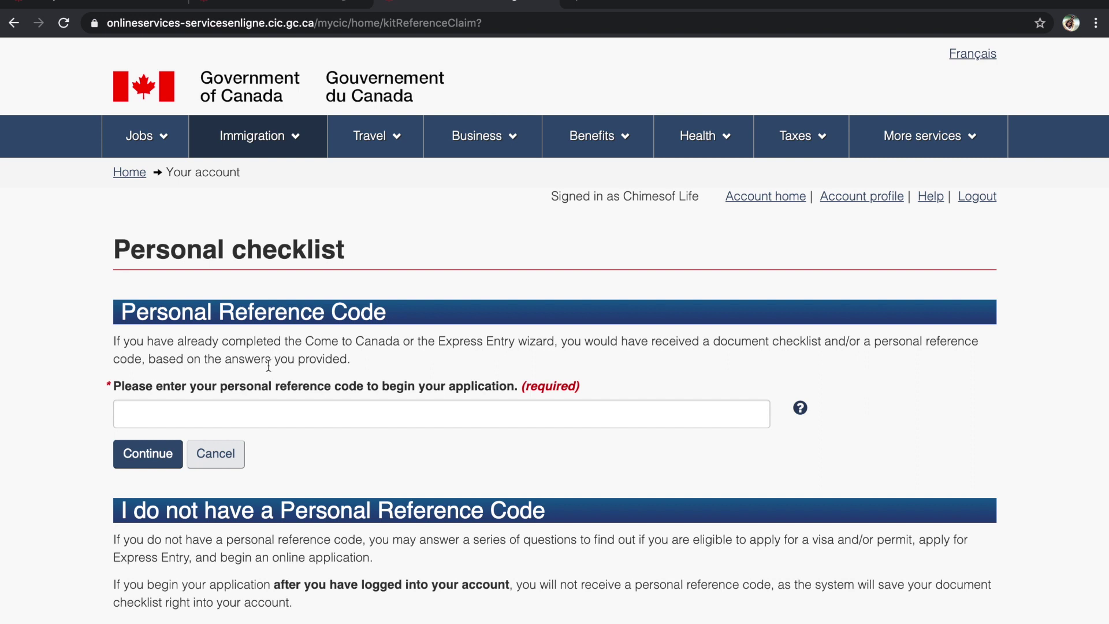
pyautogui.click(239, 415)
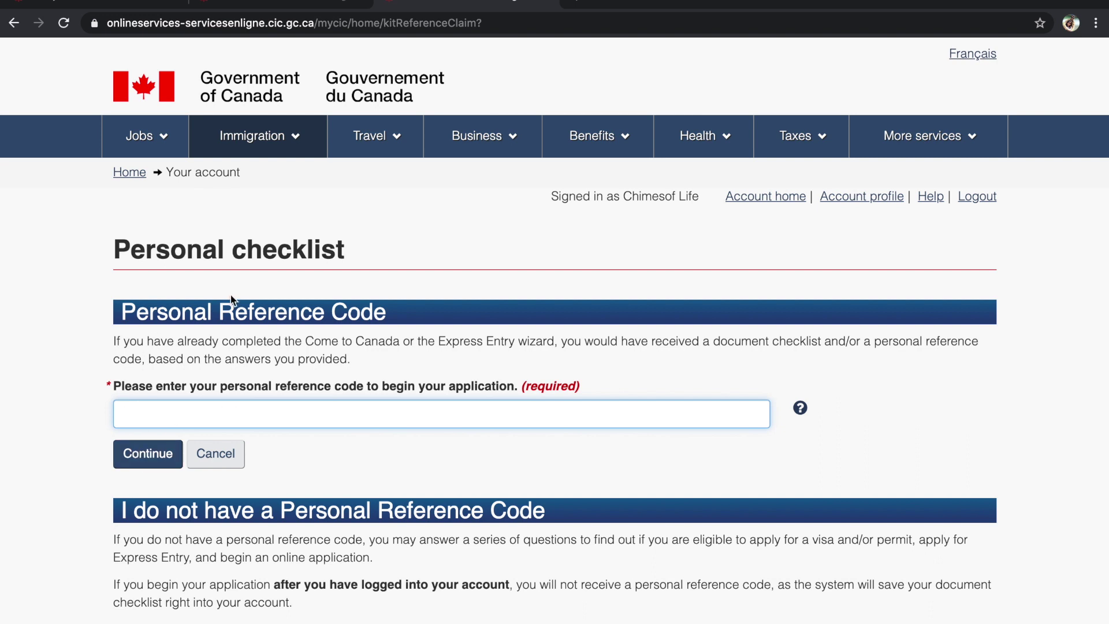
pyautogui.click(234, 344)
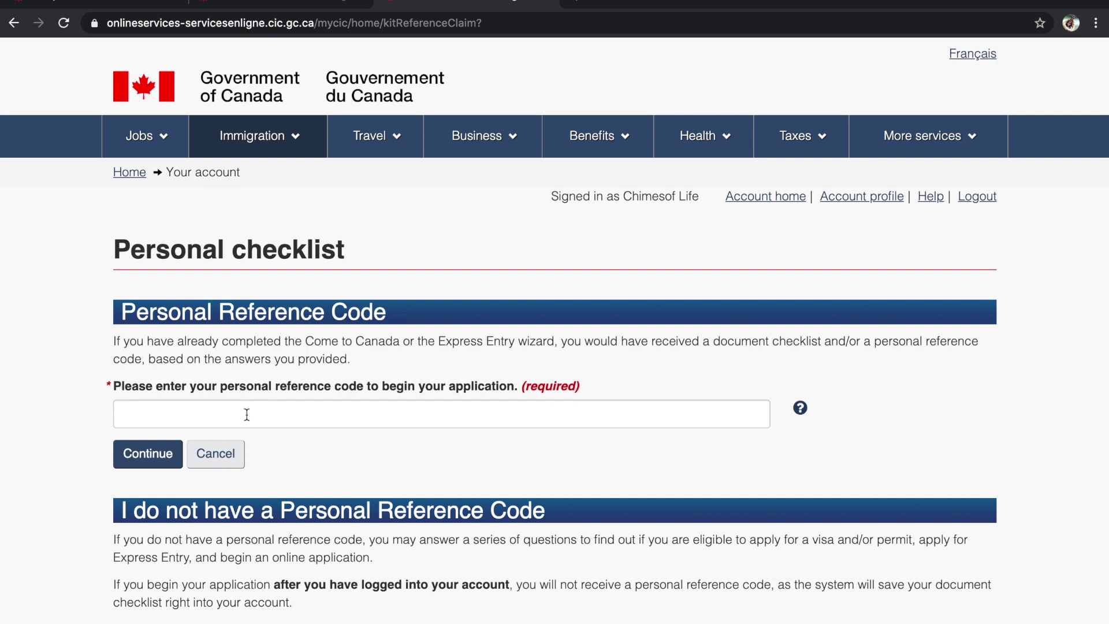
pyautogui.scroll(-5, 246, 414)
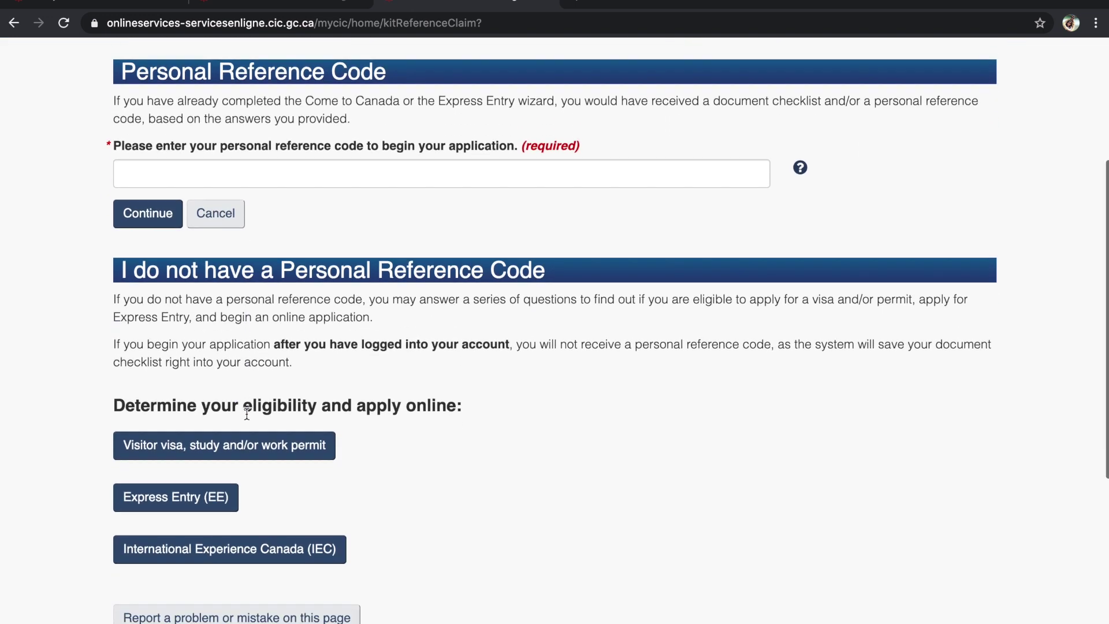
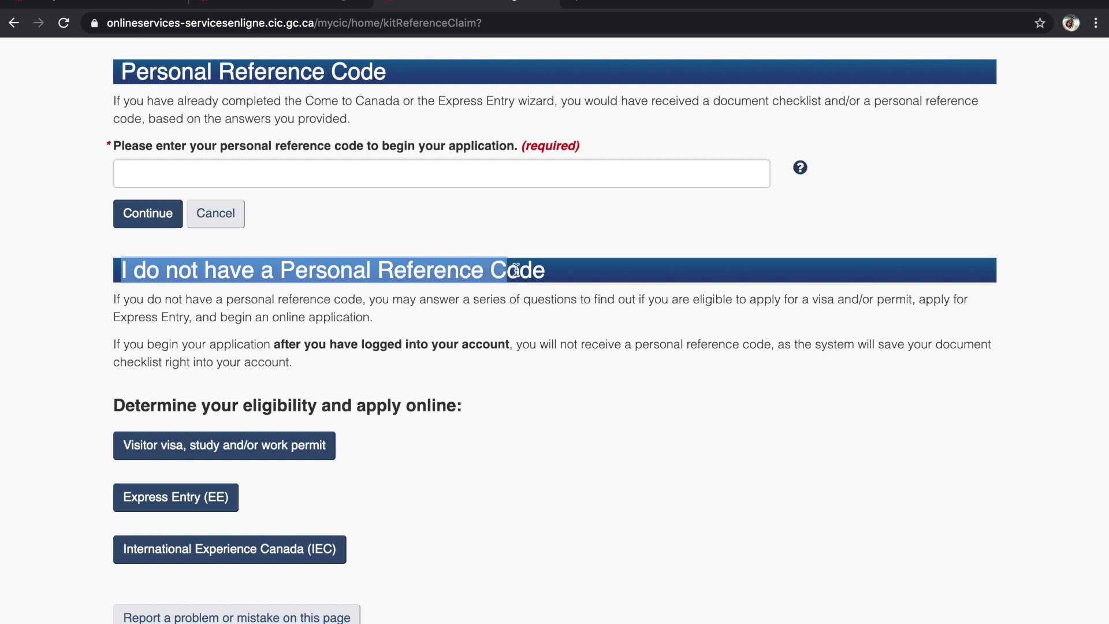
# Start the Express Entry (EE) eligibility questionnaire.
pyautogui.moveTo(173, 298); pyautogui.dragTo(413, 317)
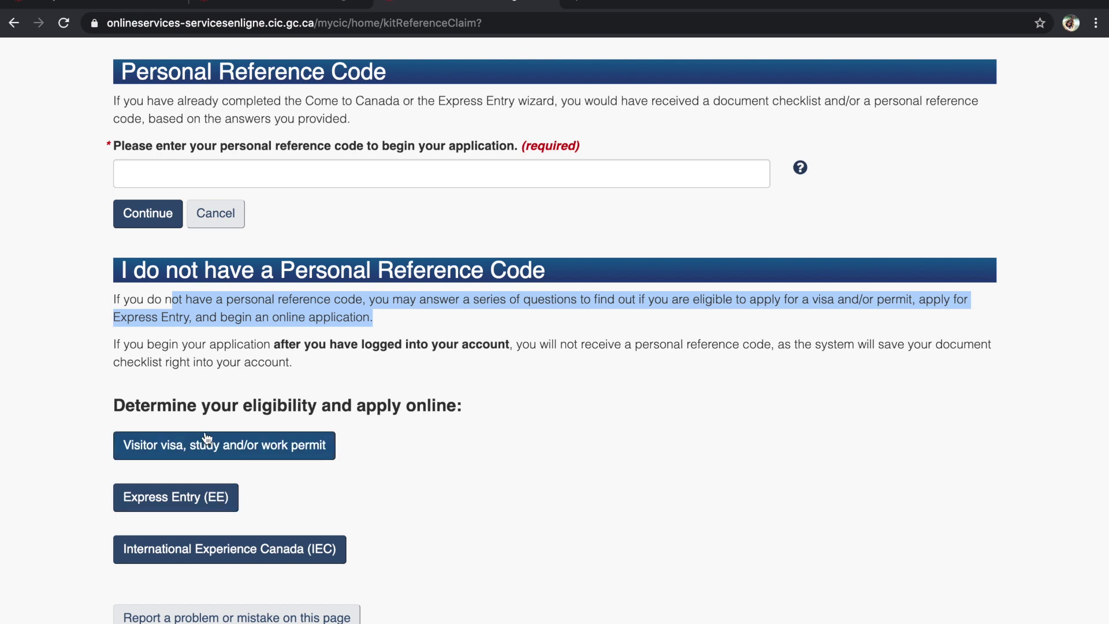
pyautogui.scroll(-3, 207, 437)
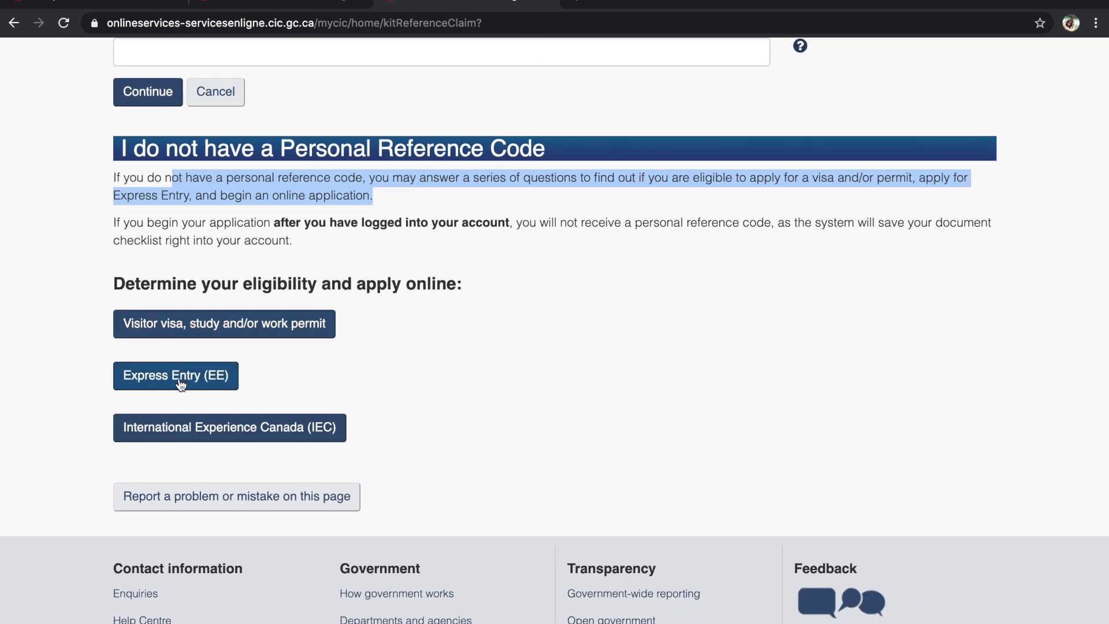
pyautogui.scroll(-1, 180, 382)
pyautogui.click(162, 377)
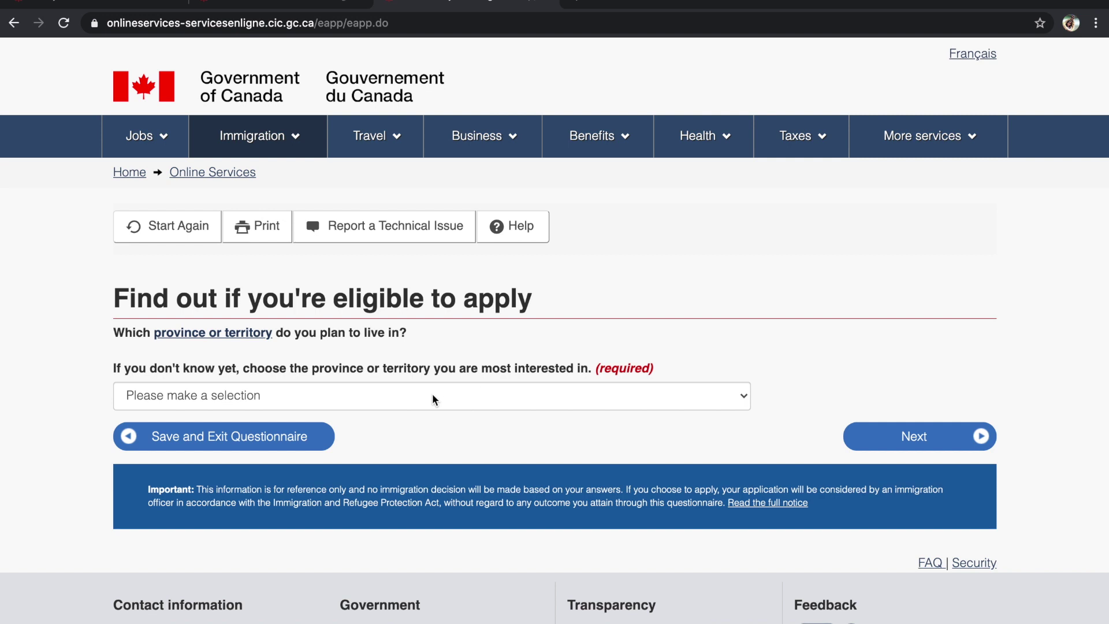
# Answer Ontario as the planned province or territory and continue.
pyautogui.scroll(-1, 432, 393)
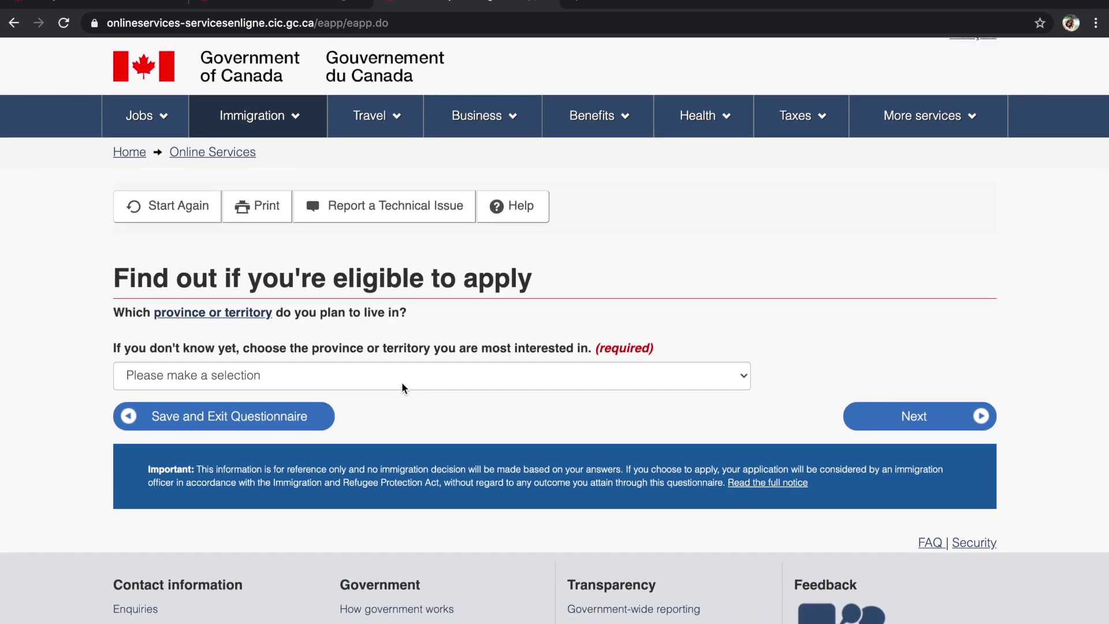
pyautogui.click(403, 383)
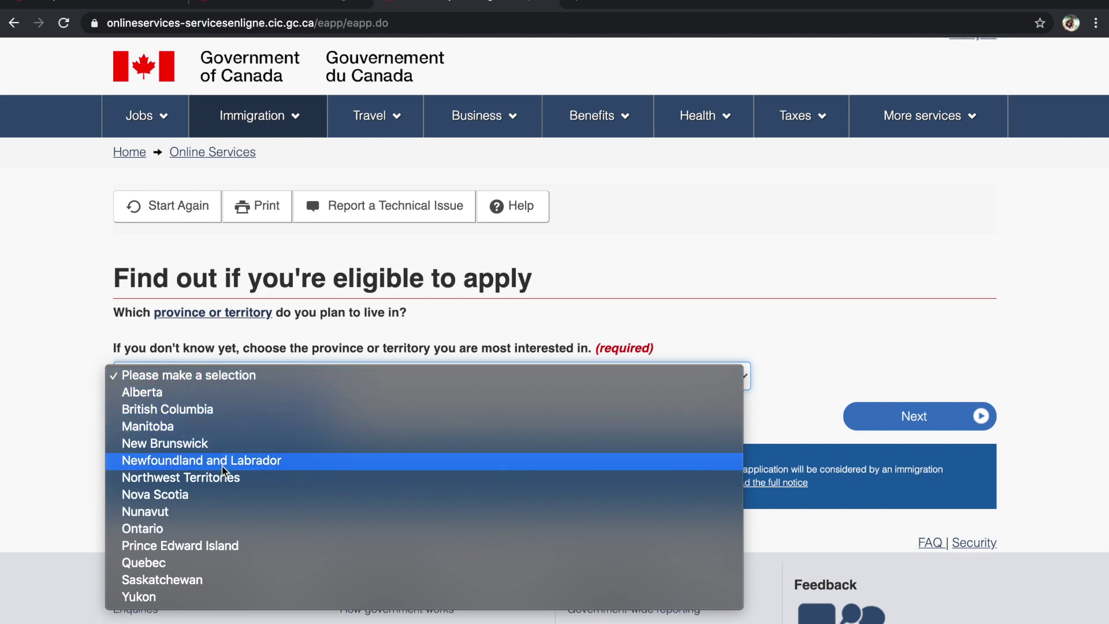
pyautogui.click(164, 531)
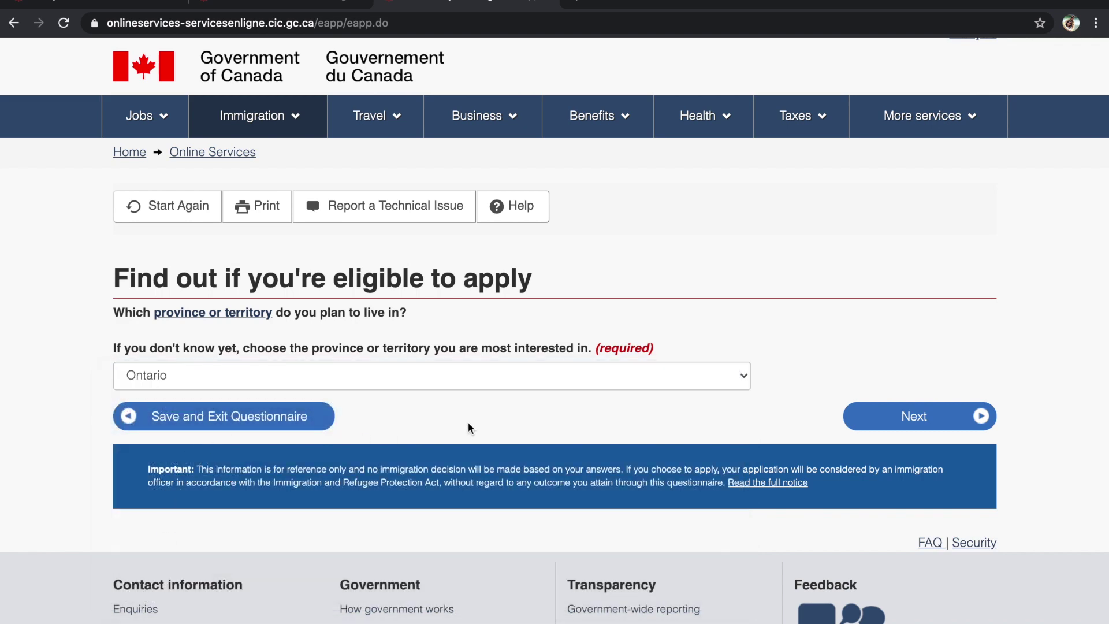
pyautogui.click(911, 415)
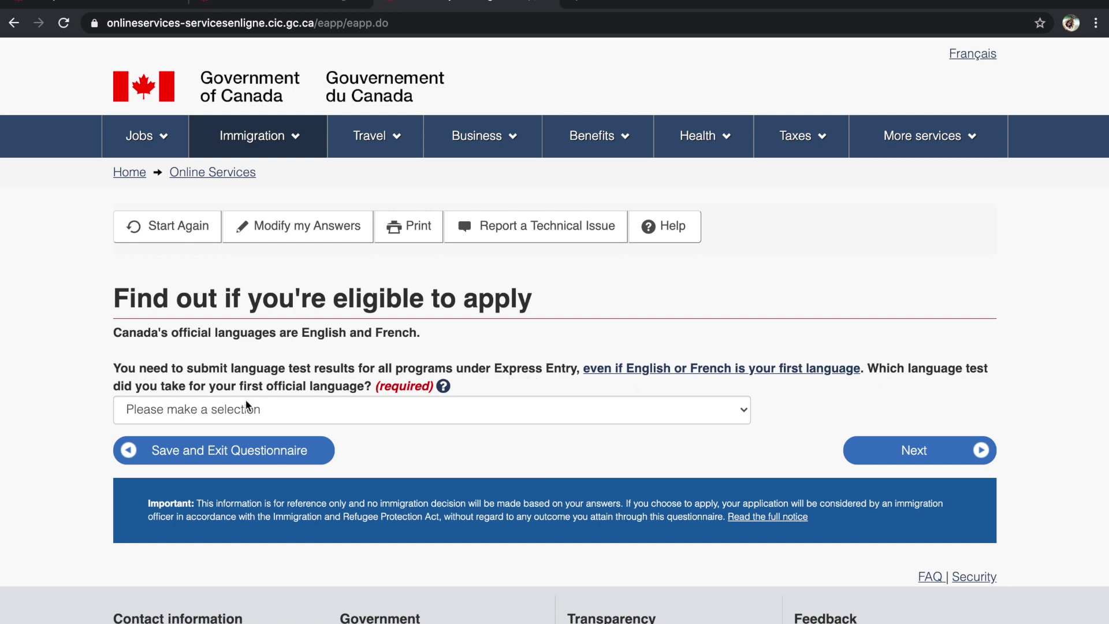
# Choose IELTS as the first-language test.
pyautogui.click(231, 411)
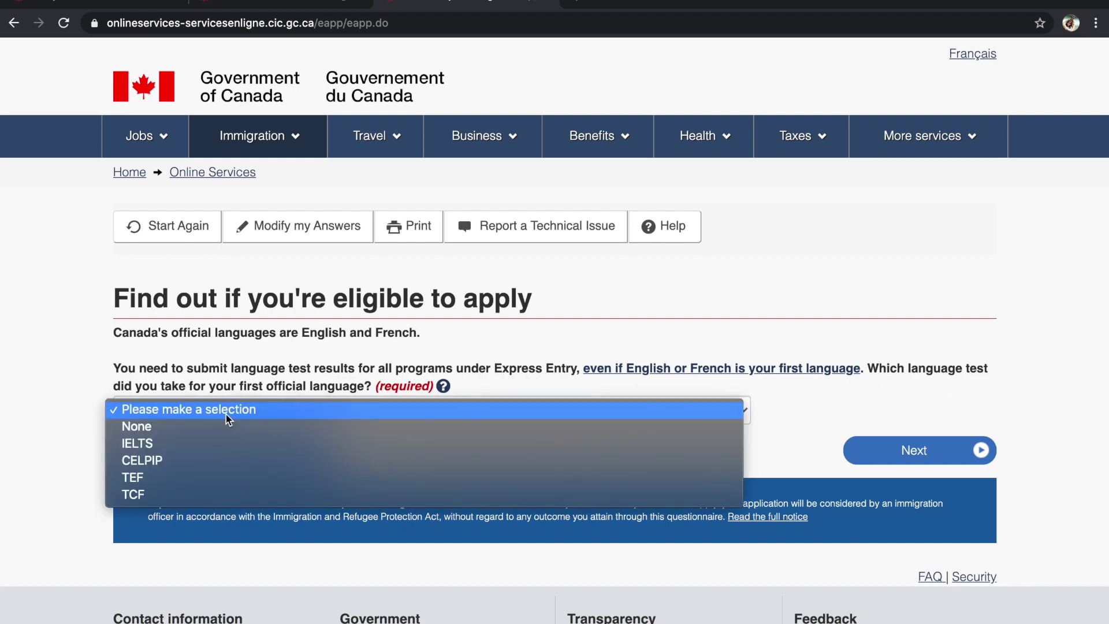
pyautogui.click(144, 444)
pyautogui.click(907, 466)
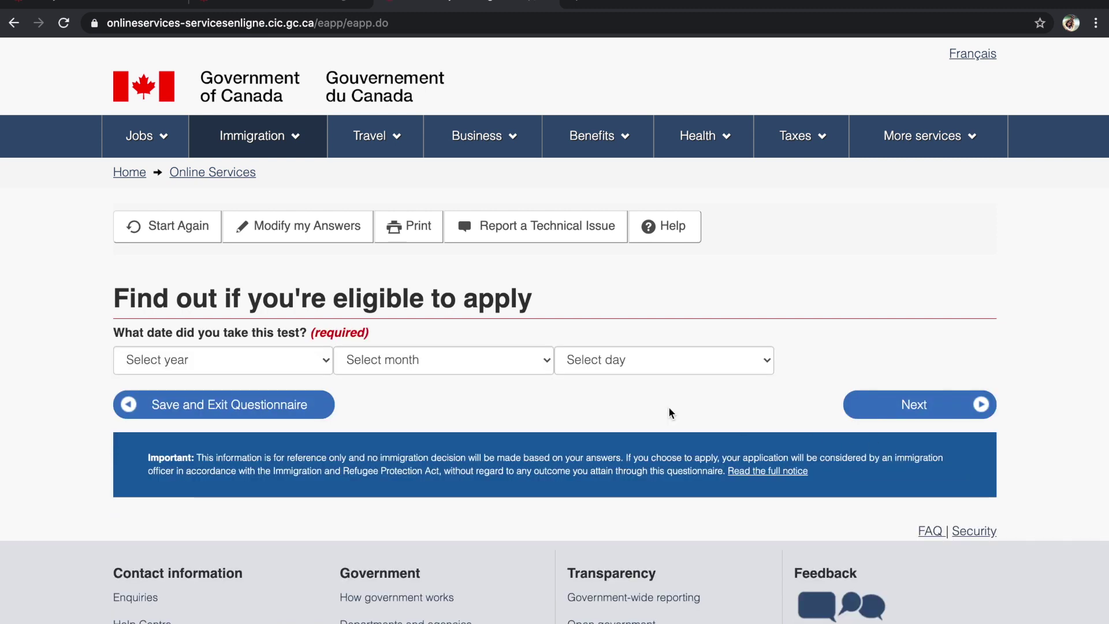
# Set the IELTS test date to 2020 February 03.
pyautogui.click(271, 359)
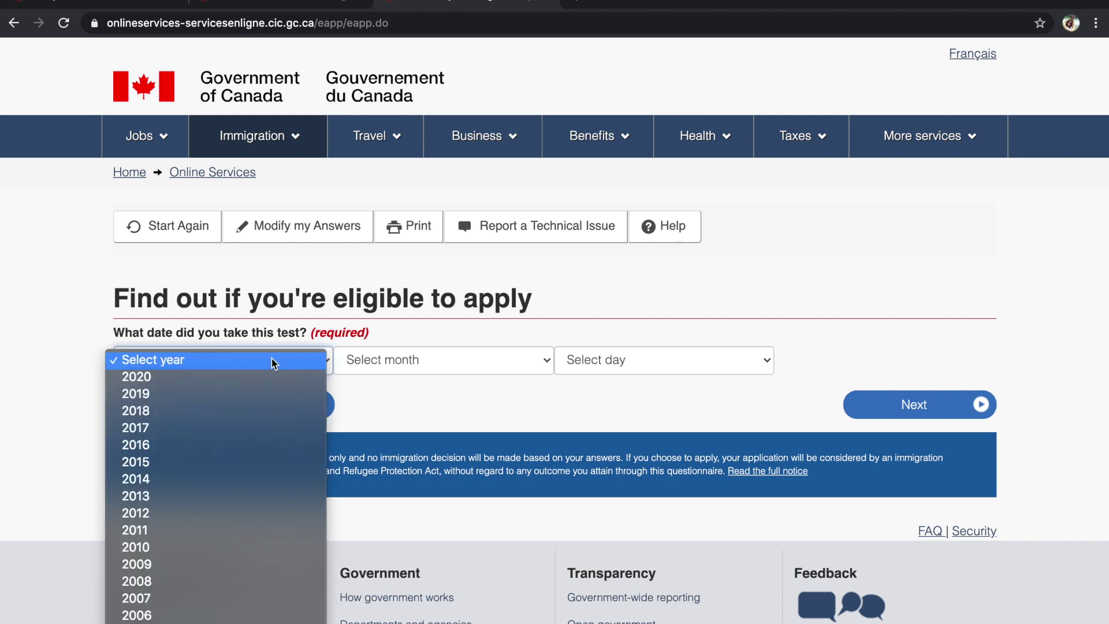
pyautogui.click(220, 381)
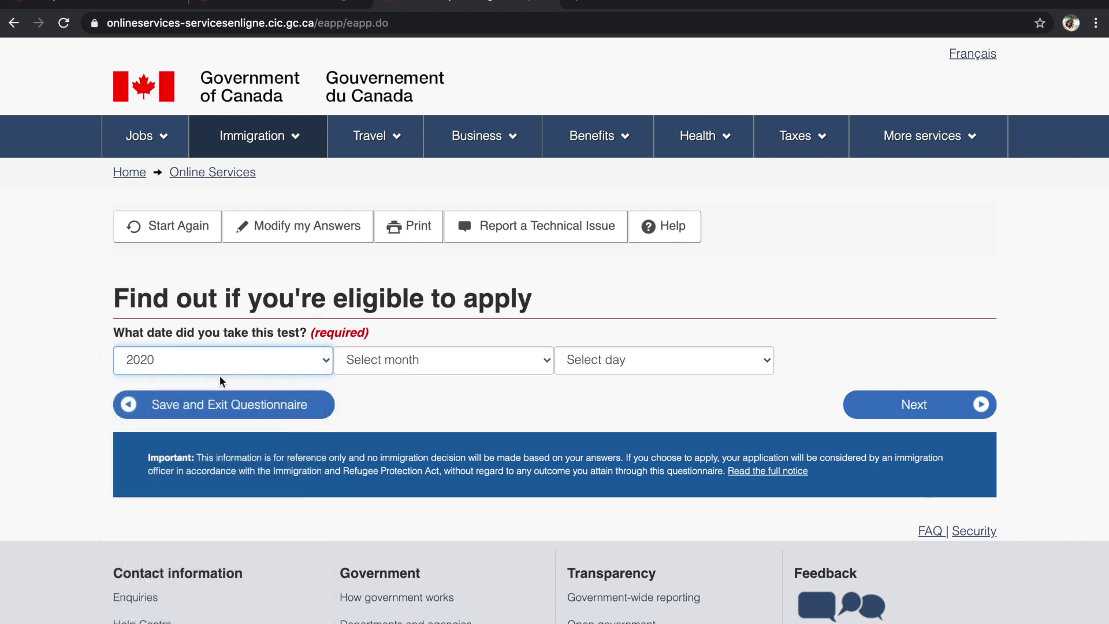
pyautogui.click(357, 365)
pyautogui.click(356, 392)
pyautogui.click(640, 361)
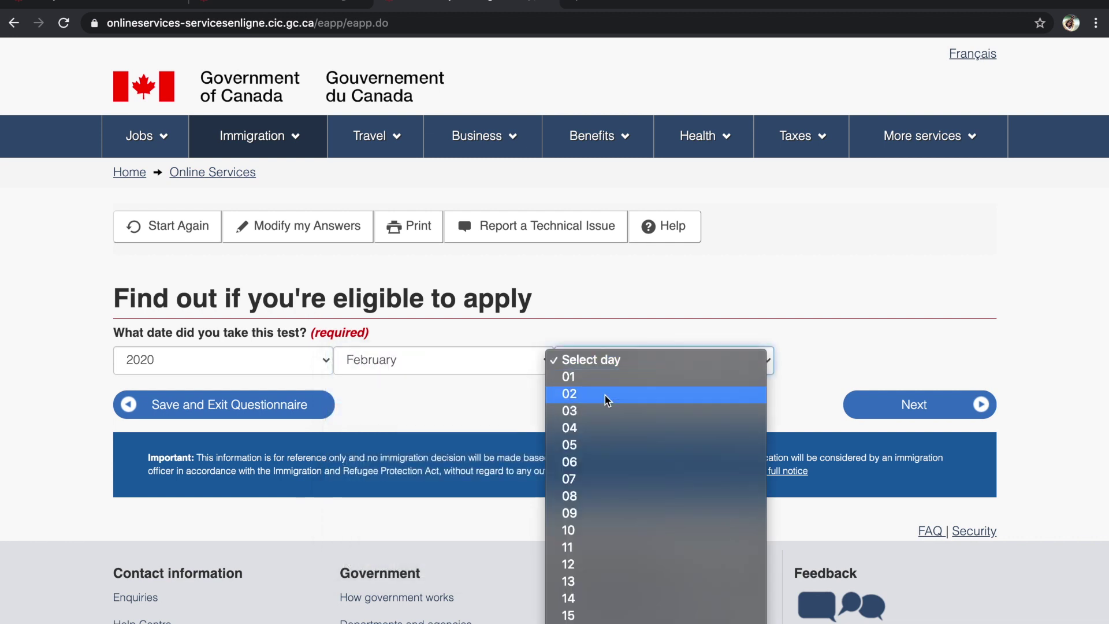
pyautogui.click(601, 408)
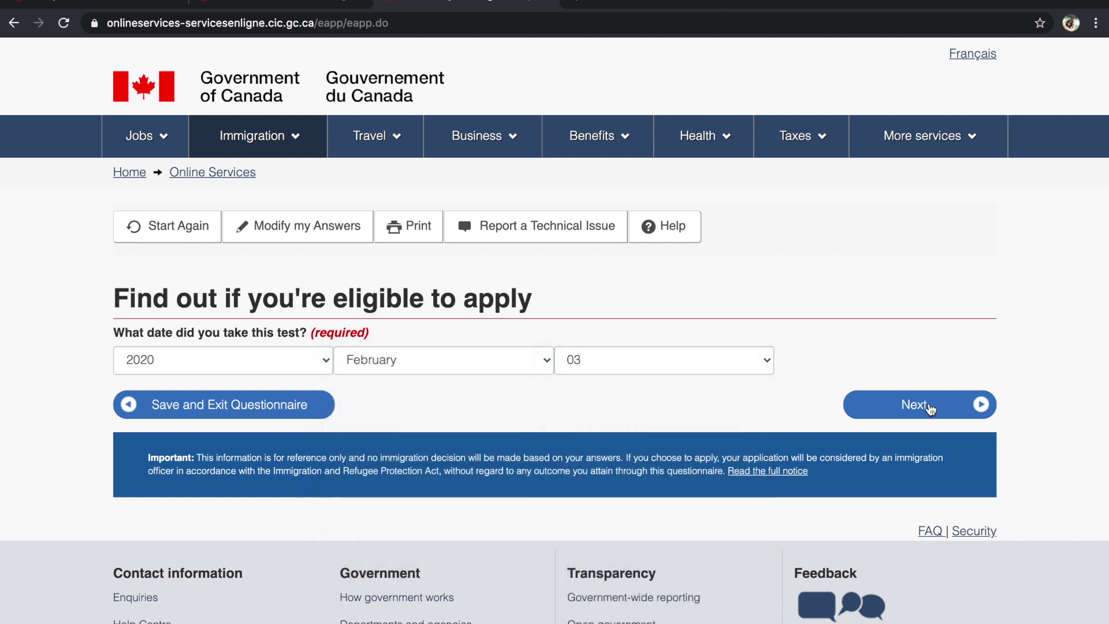
pyautogui.click(898, 411)
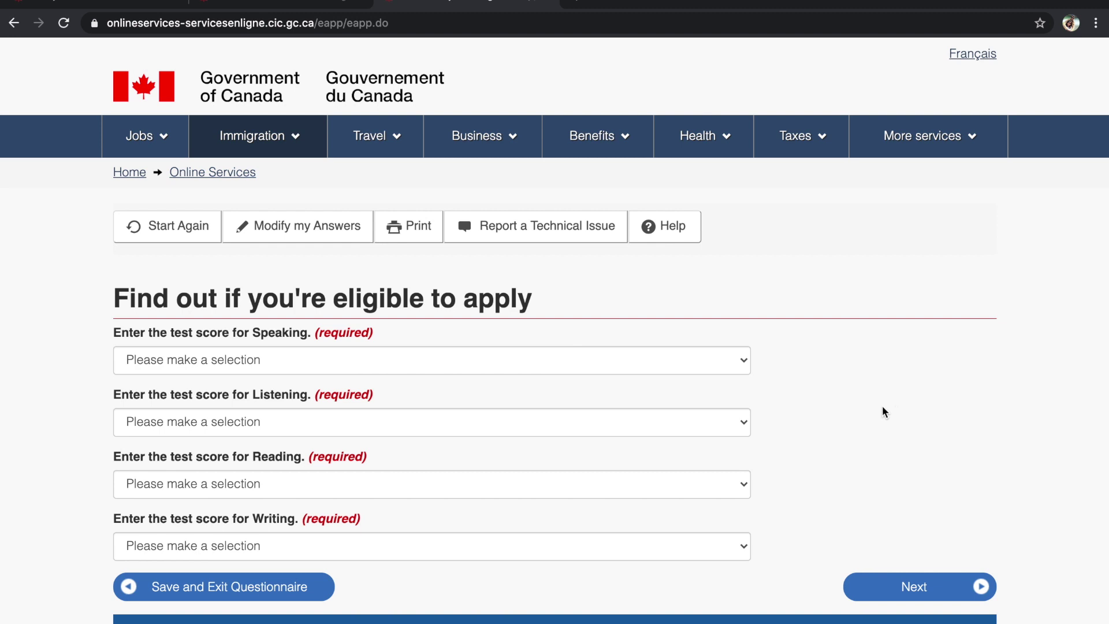
# Enter IELTS scores of 9 for Speaking, Listening, Reading and Writing.
pyautogui.click(222, 359)
pyautogui.click(165, 376)
pyautogui.click(157, 425)
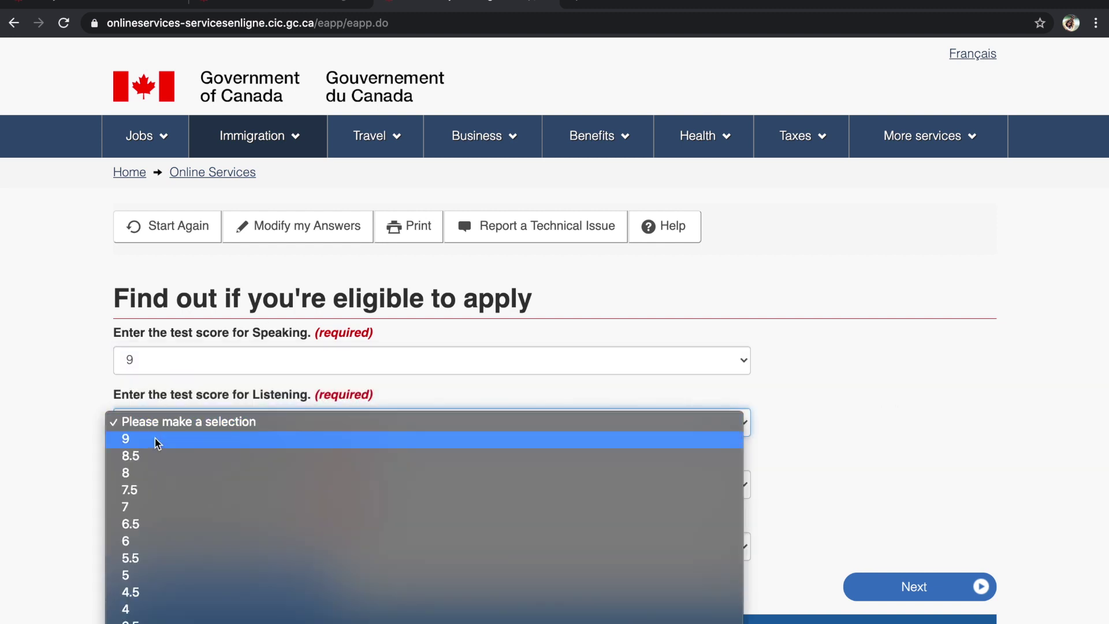
pyautogui.click(155, 439)
pyautogui.scroll(-3, 237, 376)
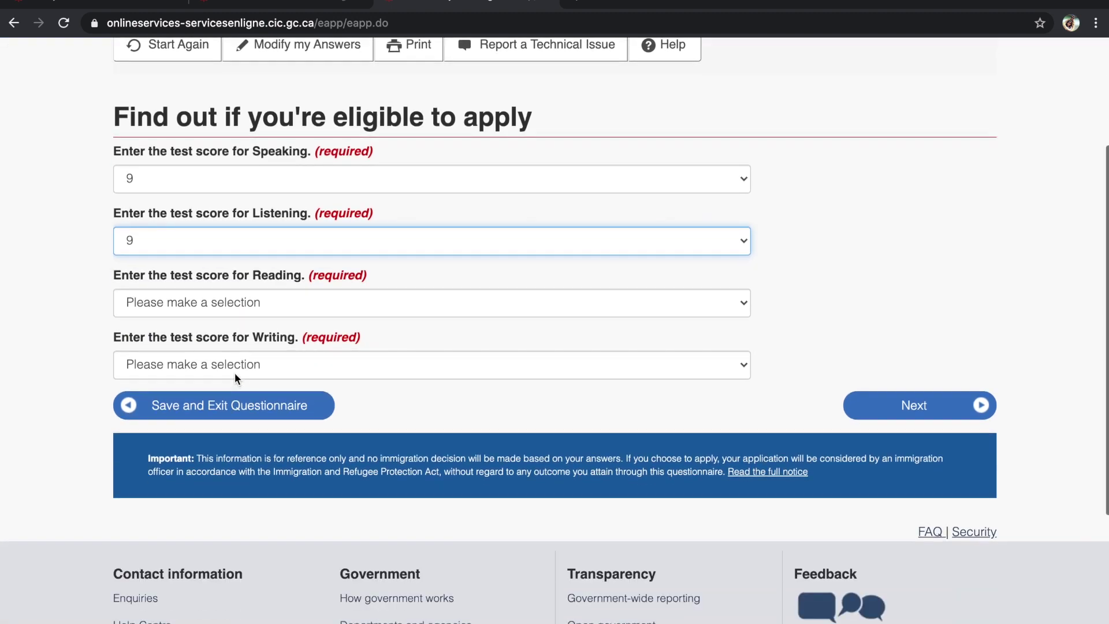
pyautogui.click(218, 303)
pyautogui.click(155, 319)
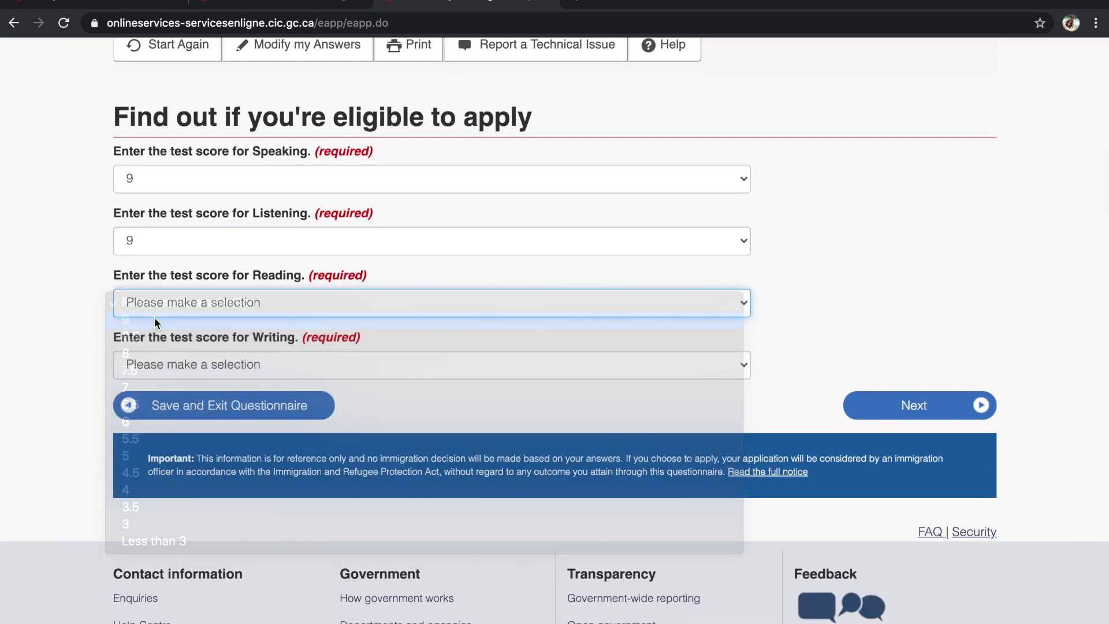
pyautogui.click(149, 361)
pyautogui.click(144, 386)
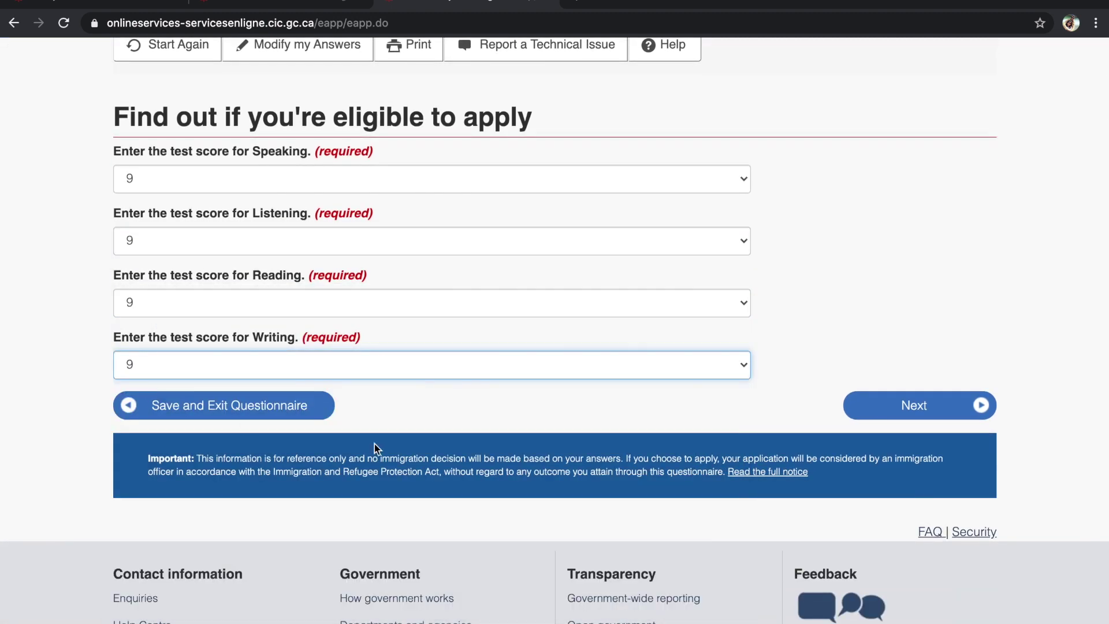
pyautogui.click(890, 412)
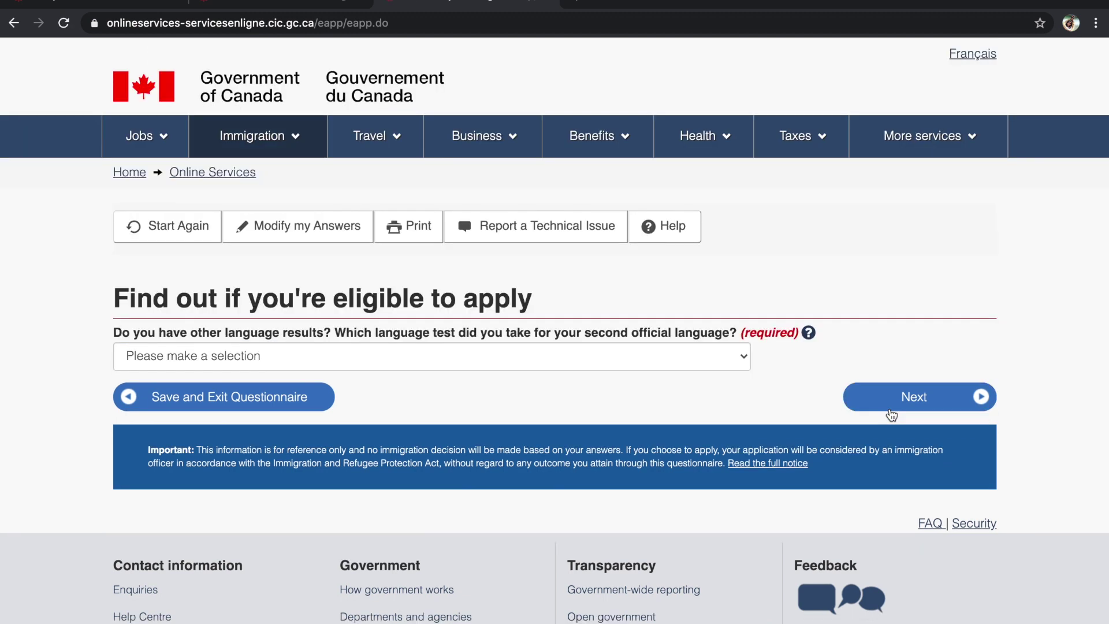
# Answer None for a second-language test.
pyautogui.click(336, 357)
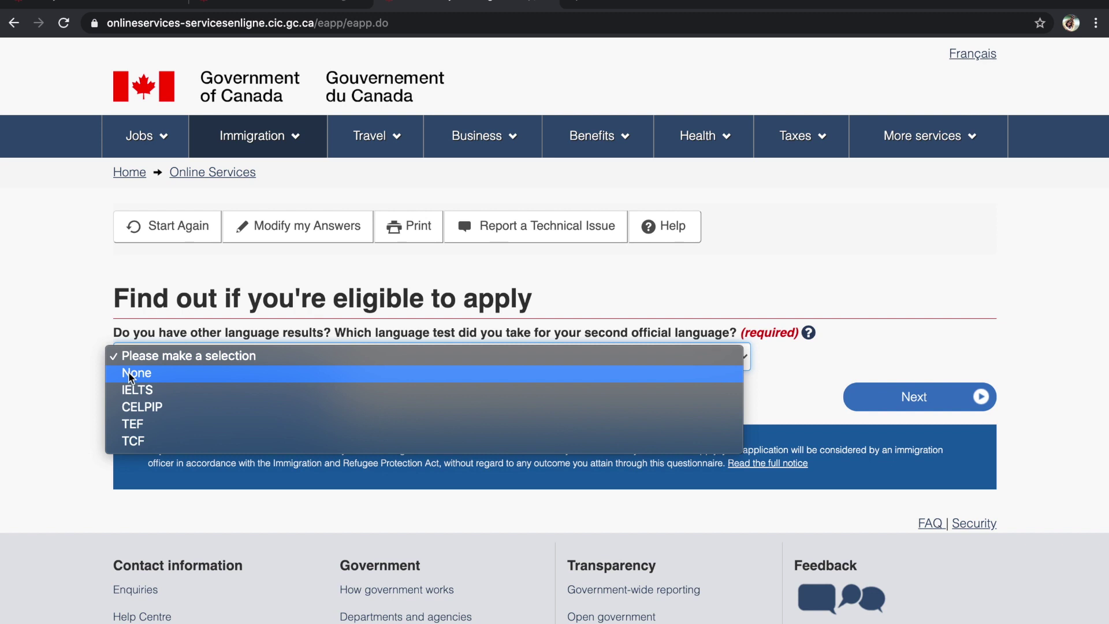
pyautogui.click(128, 373)
pyautogui.click(902, 397)
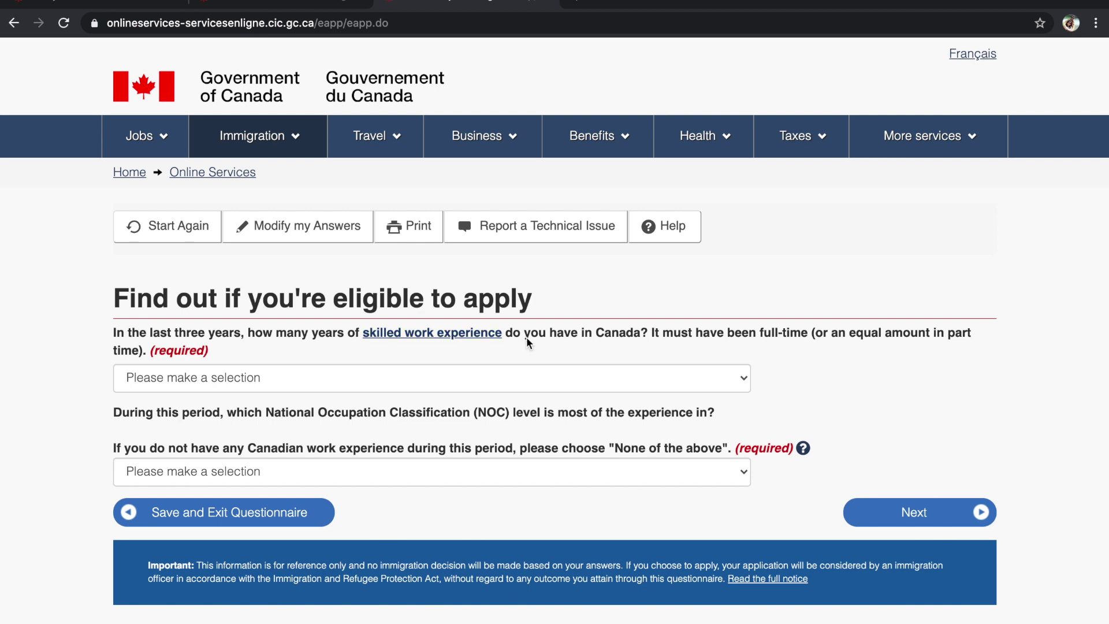
# Answer None for Canadian skilled experience and None of the above for NOC level.
pyautogui.click(437, 383)
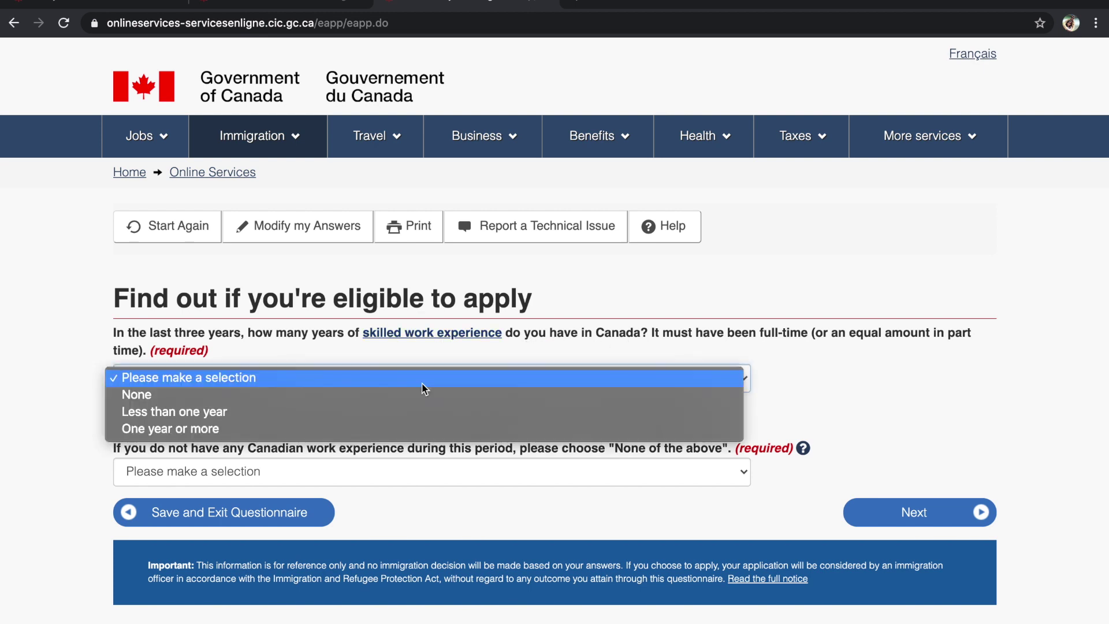
pyautogui.click(140, 396)
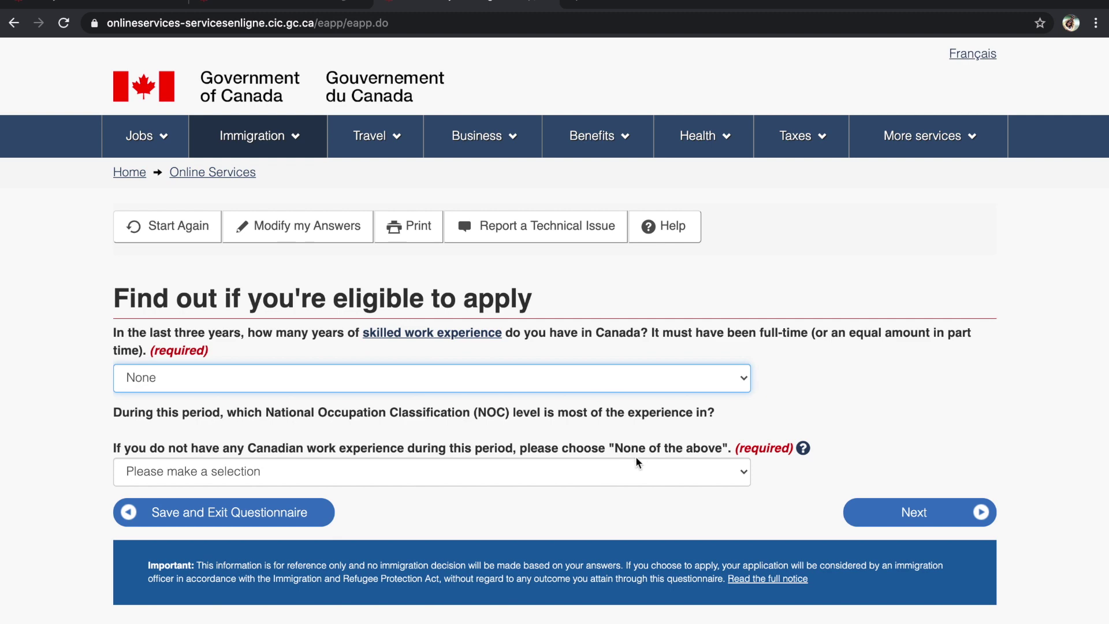
pyautogui.click(407, 476)
pyautogui.click(241, 538)
pyautogui.scroll(-3, 307, 258)
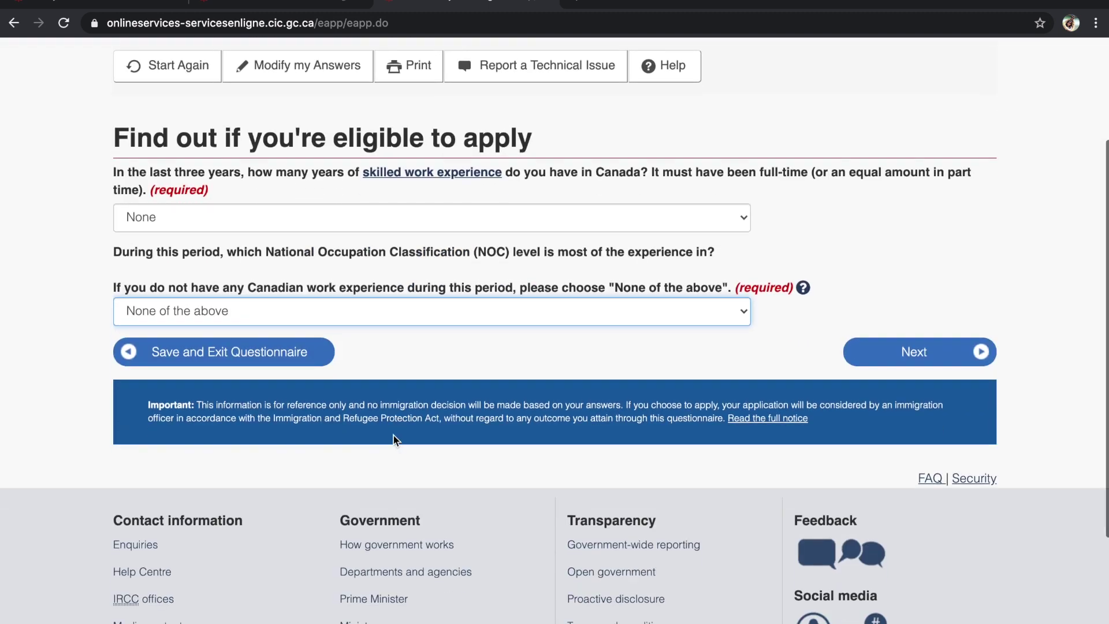
pyautogui.moveTo(281, 253); pyautogui.dragTo(579, 252)
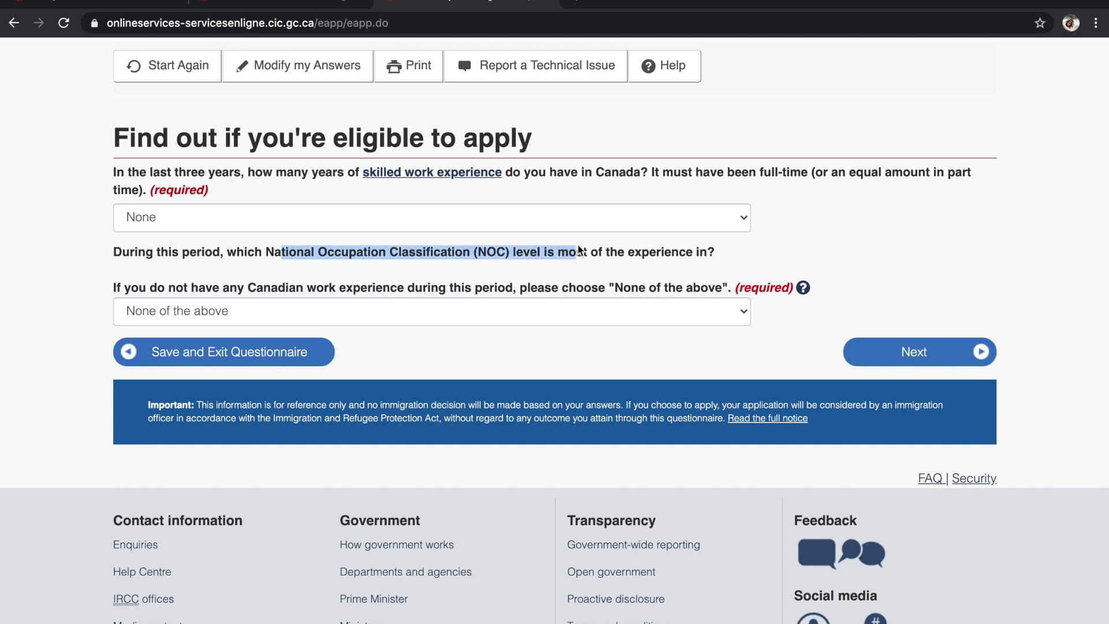
pyautogui.click(561, 252)
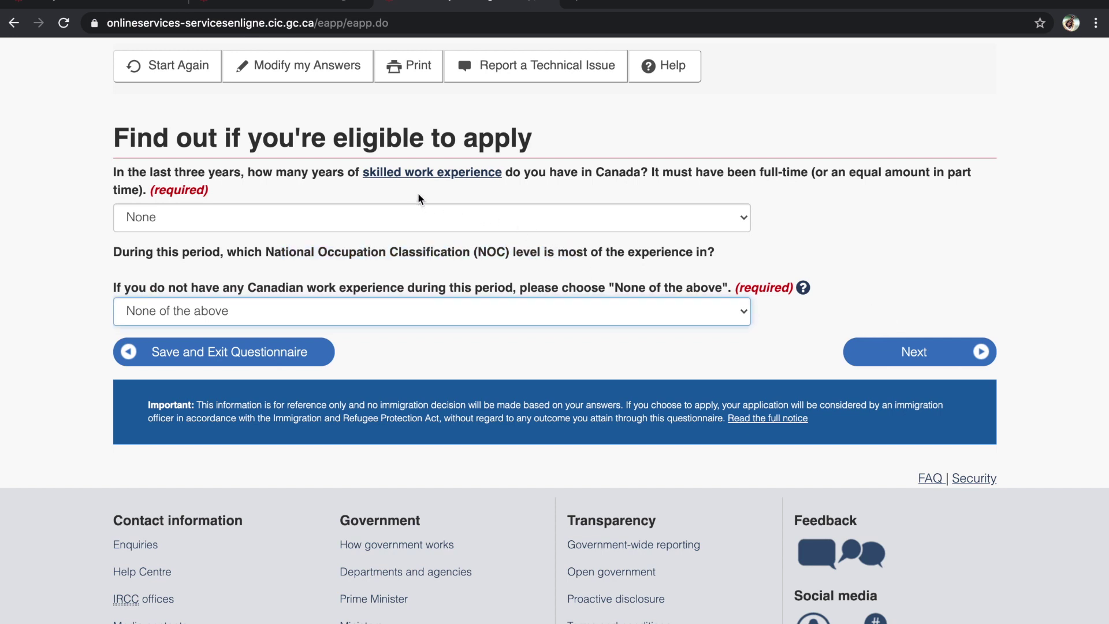
pyautogui.moveTo(440, 288); pyautogui.dragTo(454, 289)
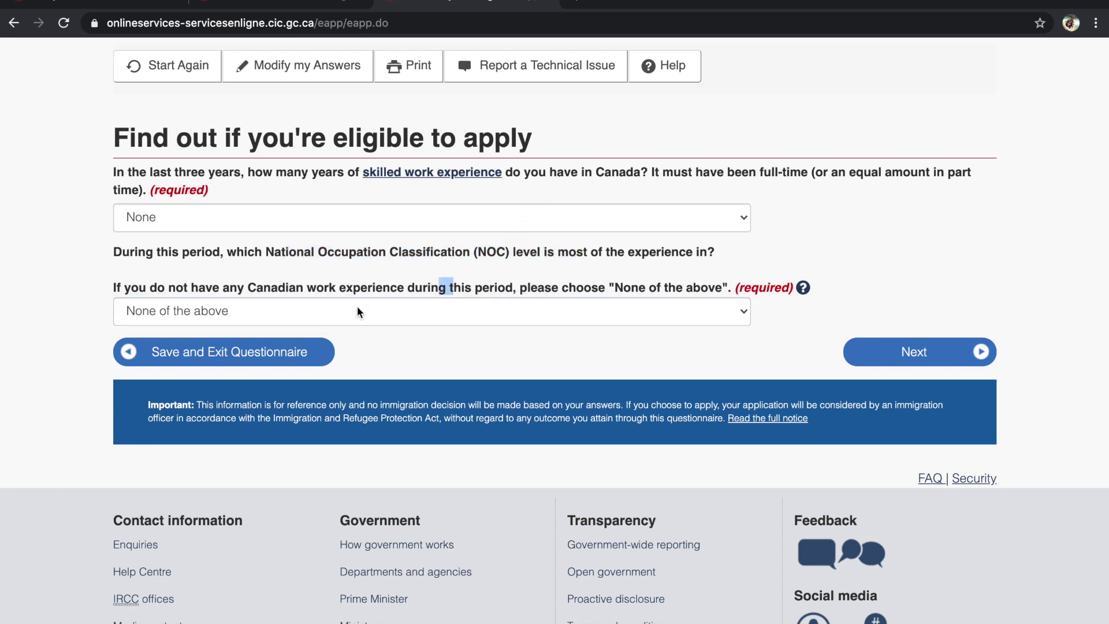
pyautogui.click(917, 364)
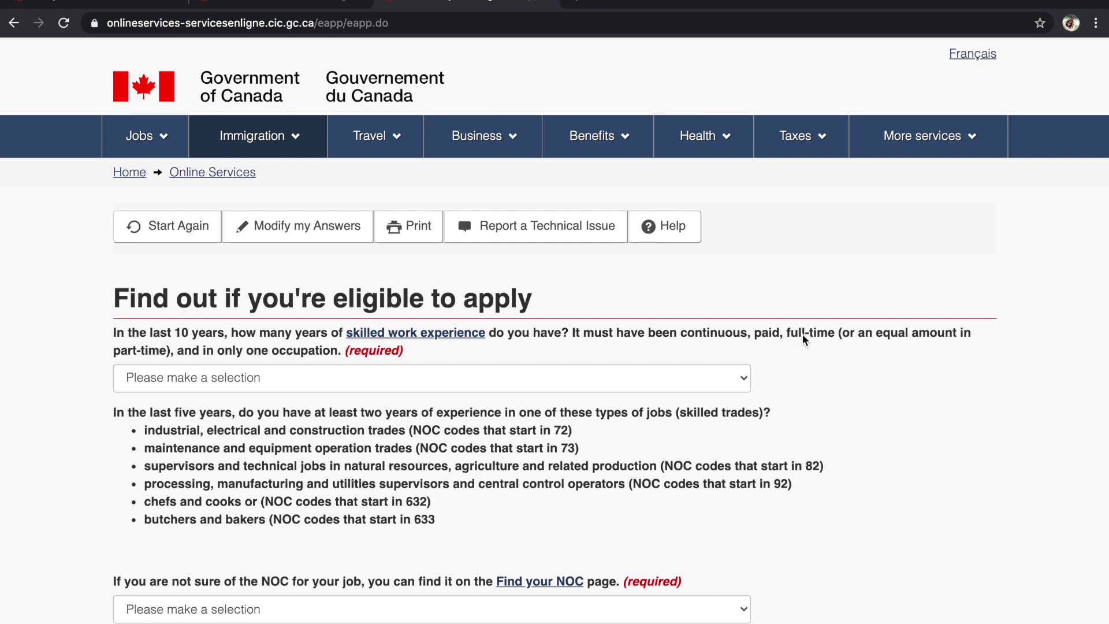
pyautogui.click(190, 385)
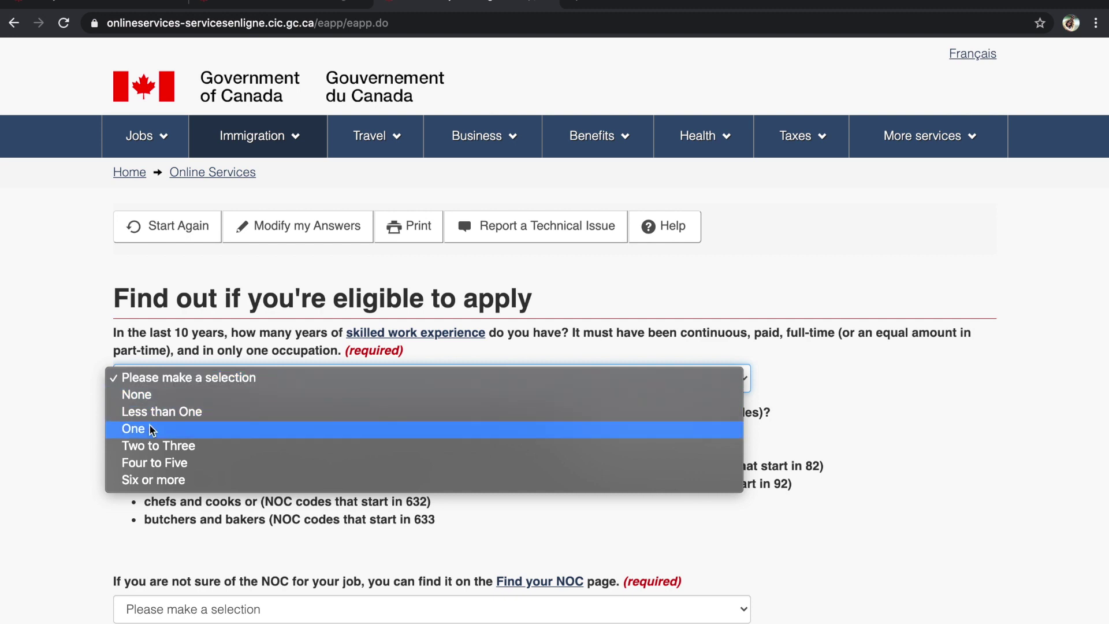
pyautogui.click(147, 484)
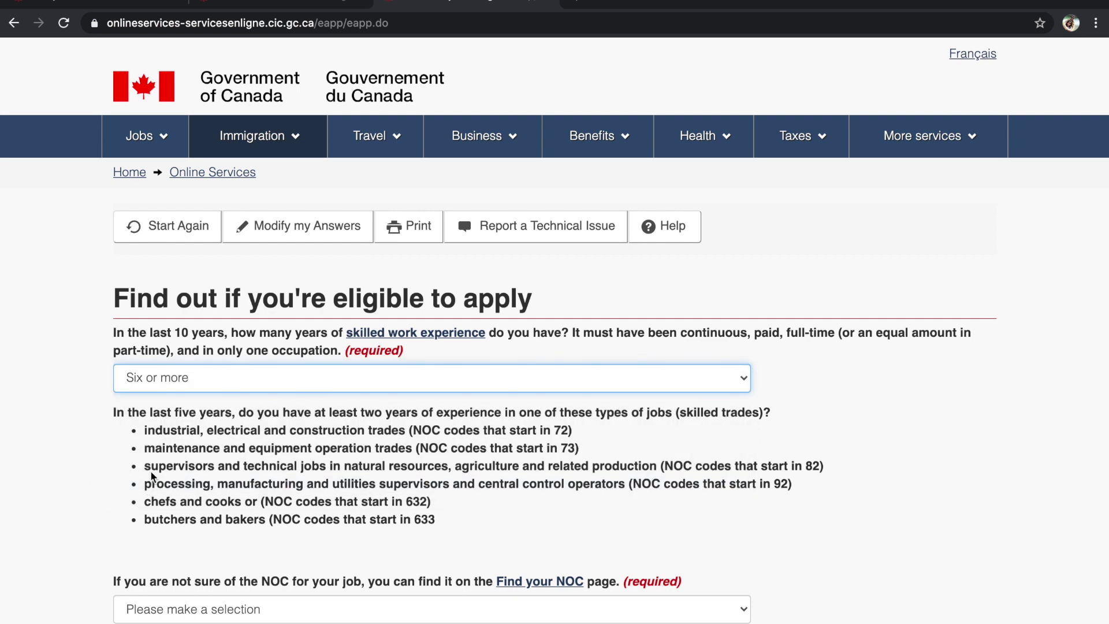
pyautogui.click(162, 383)
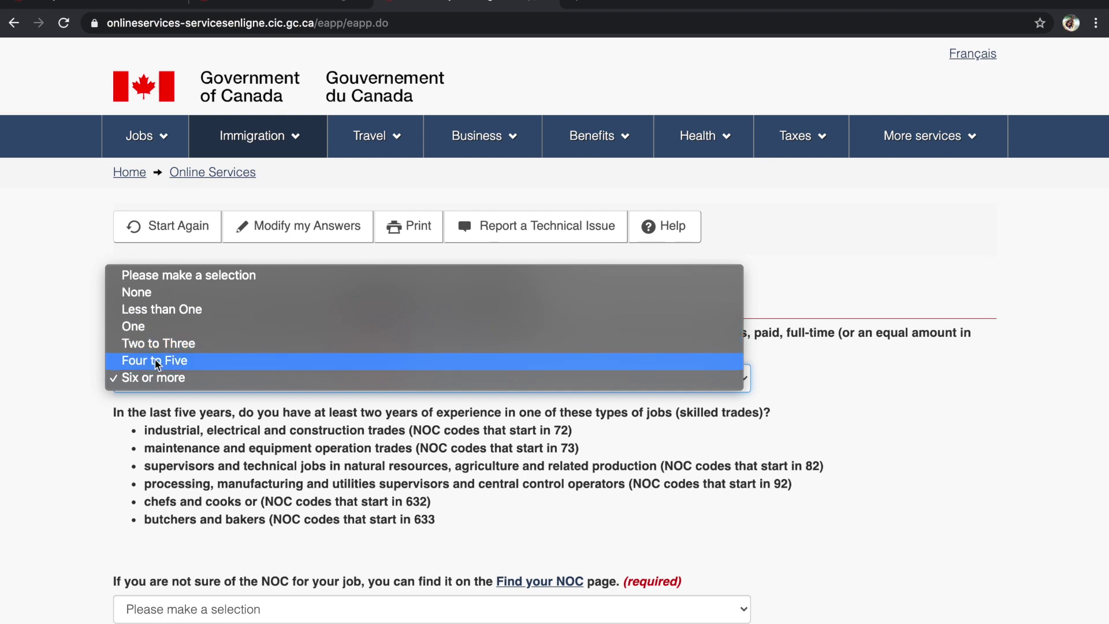
pyautogui.click(167, 450)
pyautogui.scroll(-2, 165, 445)
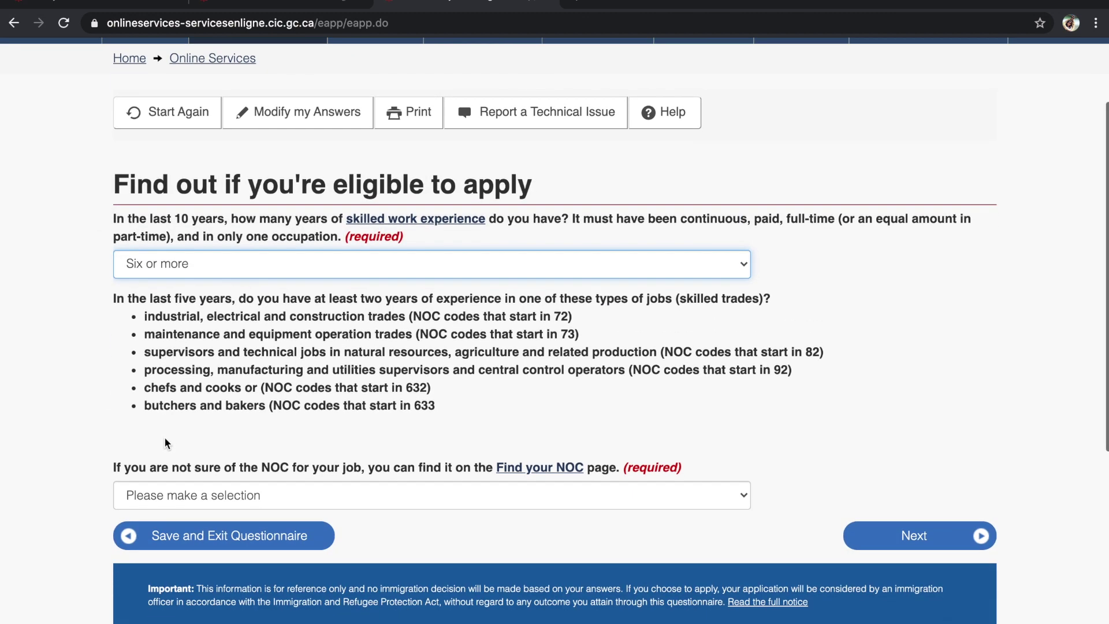
pyautogui.scroll(-1, 163, 439)
pyautogui.moveTo(153, 257); pyautogui.dragTo(669, 256)
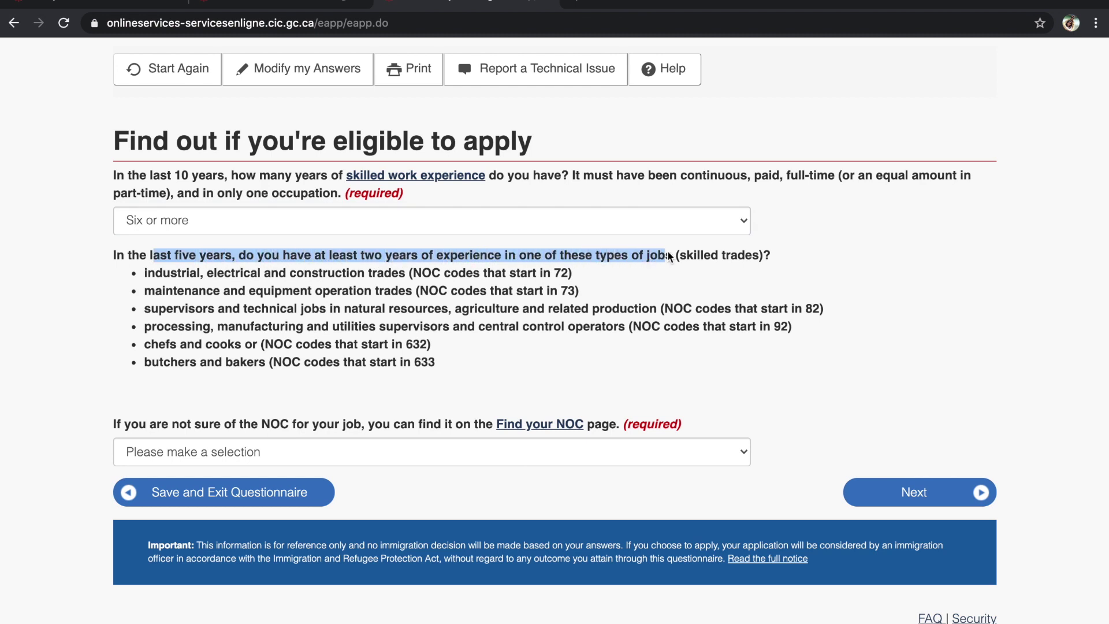
pyautogui.click(715, 255)
pyautogui.press('Tab')
pyautogui.moveTo(438, 370); pyautogui.dragTo(221, 282)
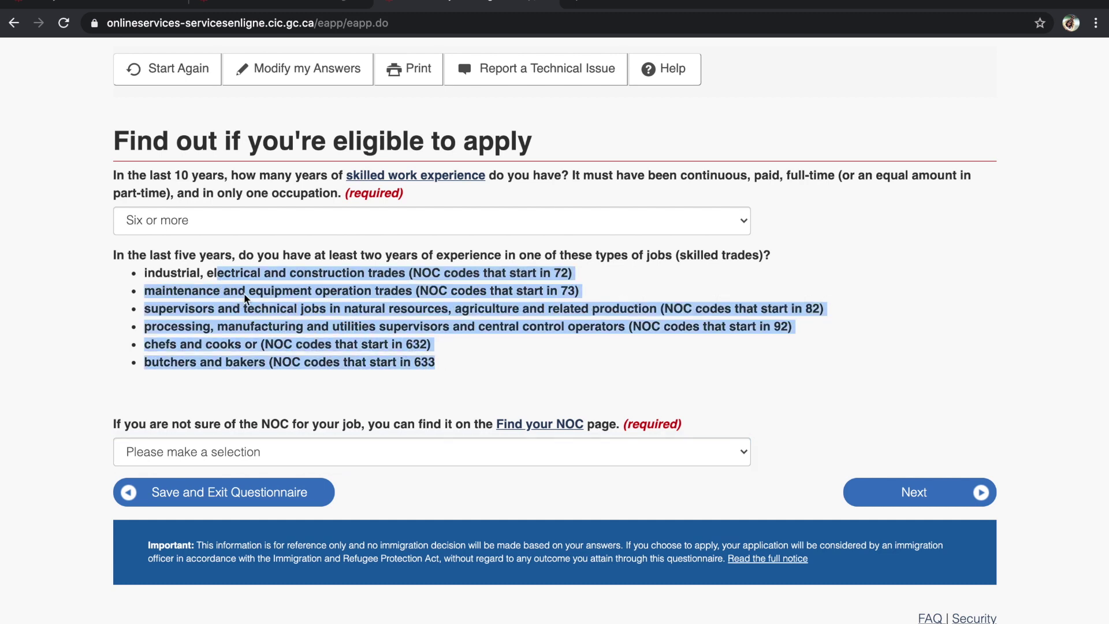
pyautogui.click(230, 344)
pyautogui.press('Tab')
pyautogui.moveTo(104, 423); pyautogui.dragTo(208, 404)
pyautogui.click(295, 396)
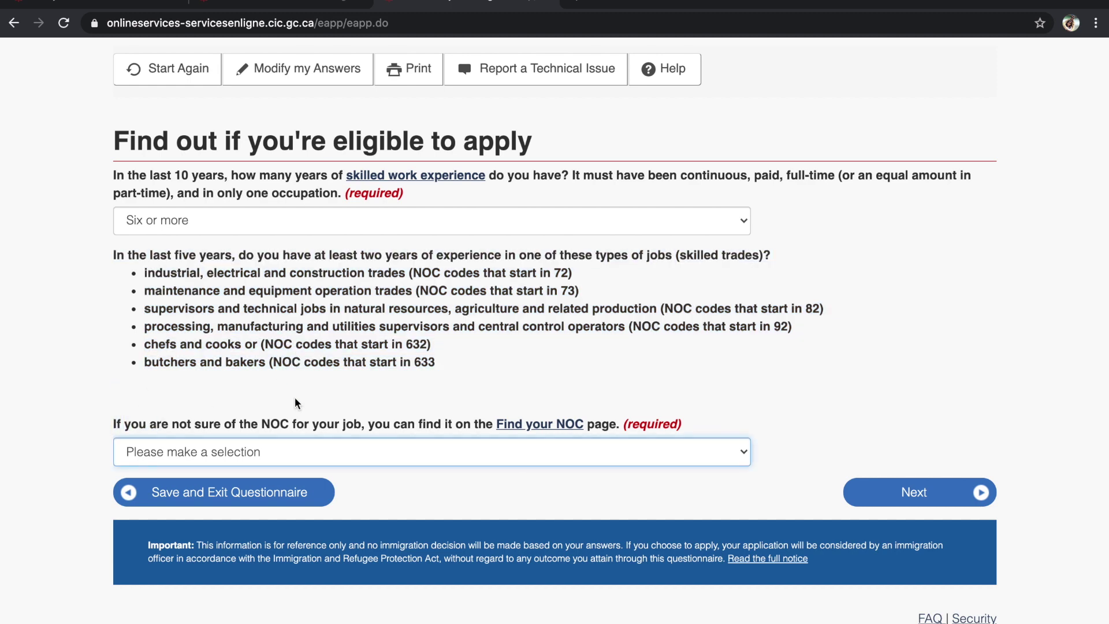
pyautogui.press('Tab')
pyautogui.click(96, 5)
pyautogui.scroll(-1, 586, 422)
pyautogui.scroll(-3, 585, 421)
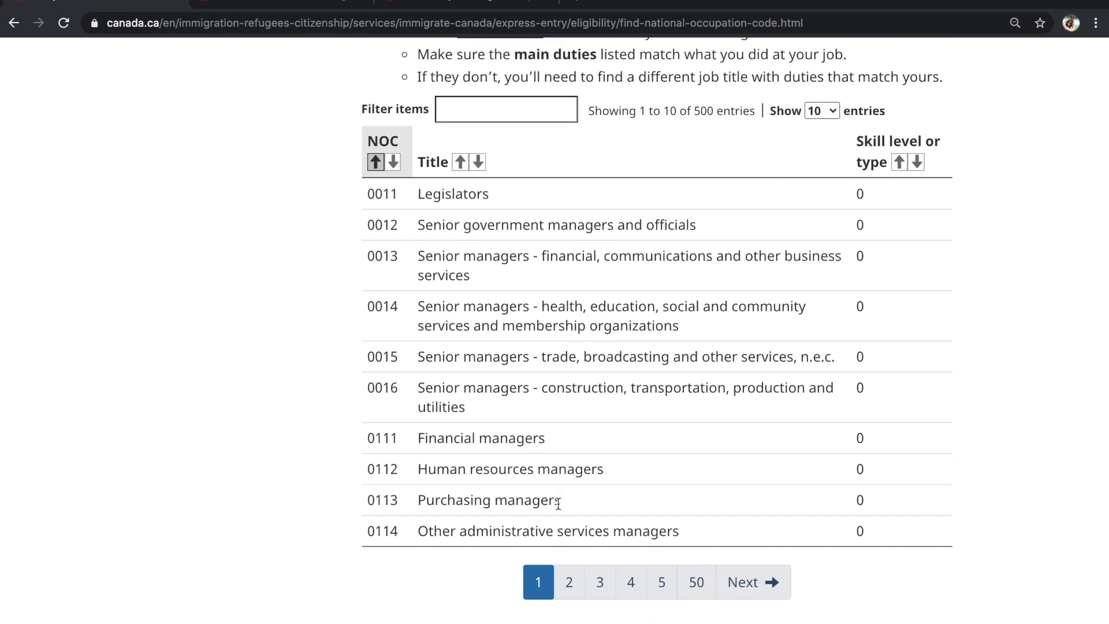
pyautogui.click(569, 581)
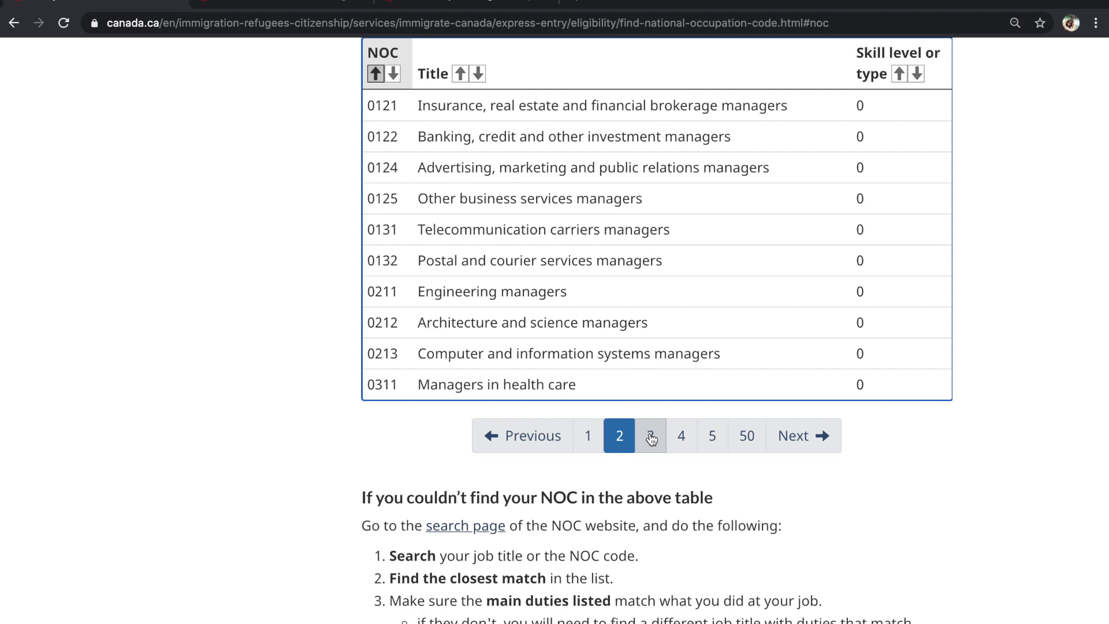
pyautogui.click(651, 437)
pyautogui.click(682, 532)
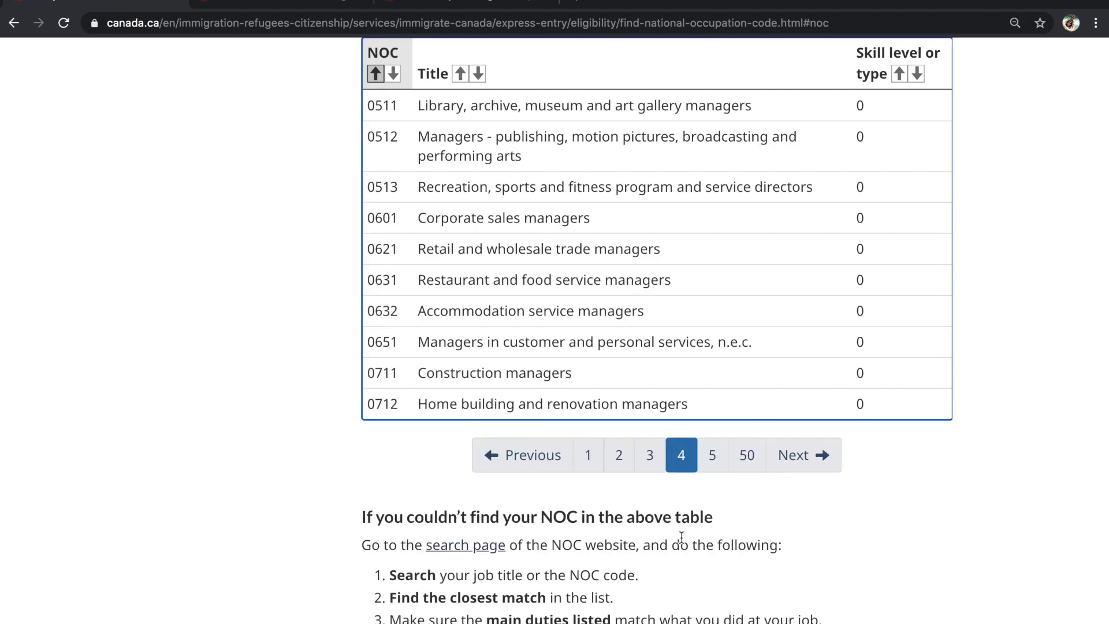
pyautogui.click(712, 456)
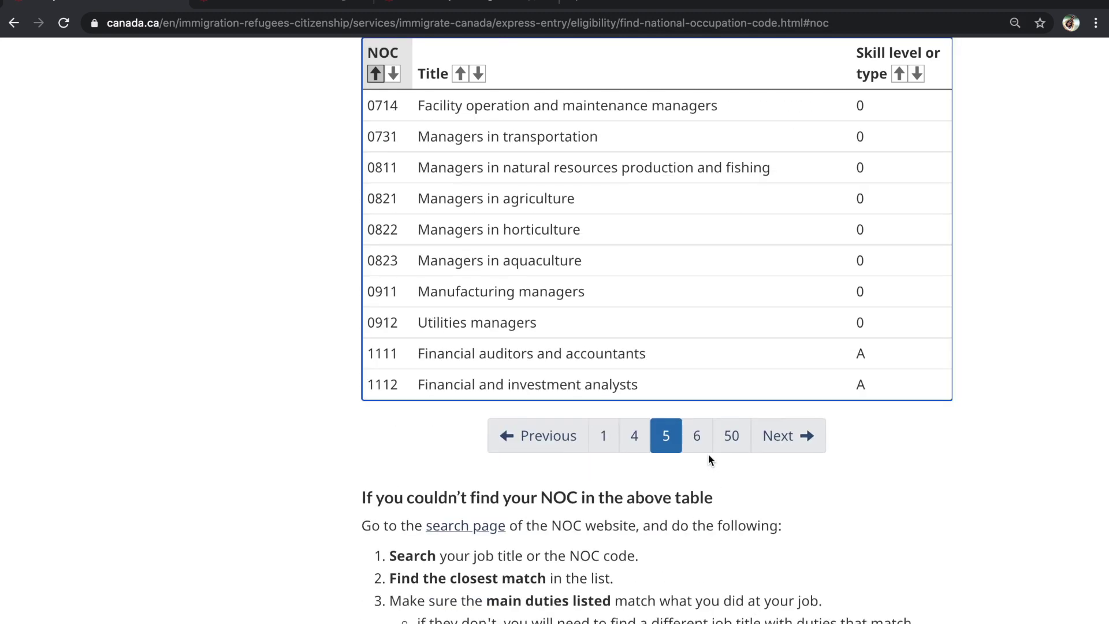
pyautogui.click(427, 9)
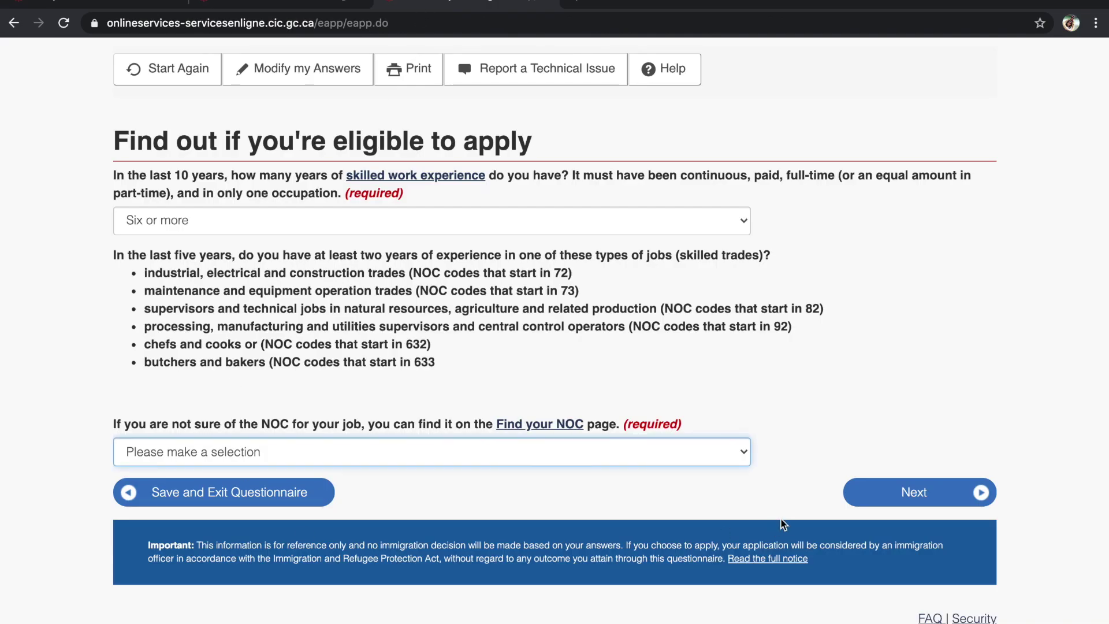
# Answer None for skilled trades experience and submit the answer.
pyautogui.click(684, 462)
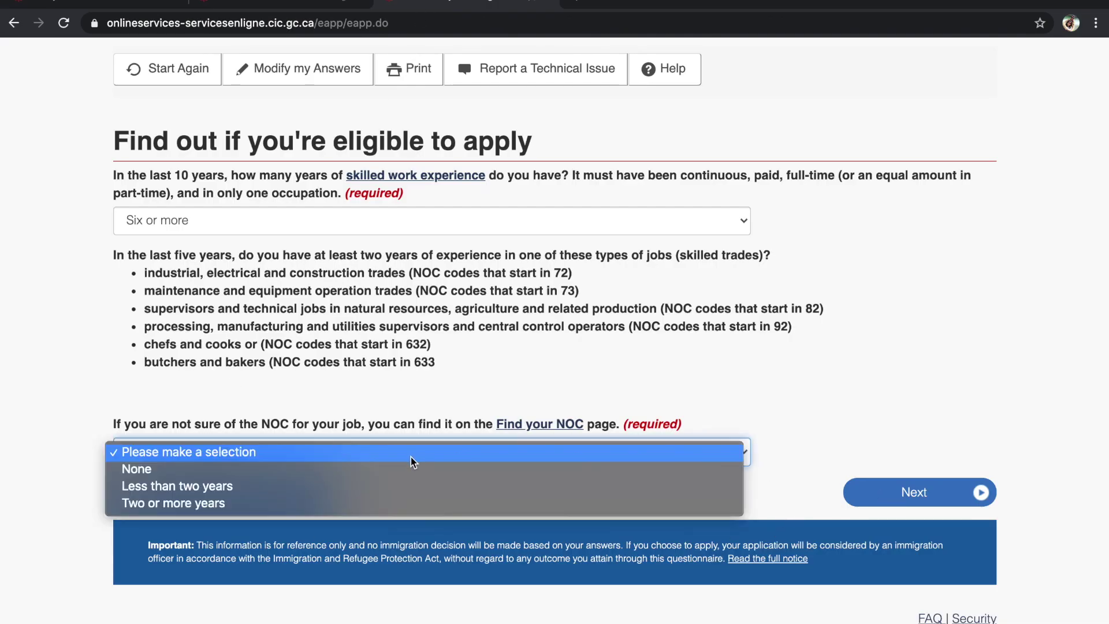
pyautogui.click(231, 502)
pyautogui.click(134, 449)
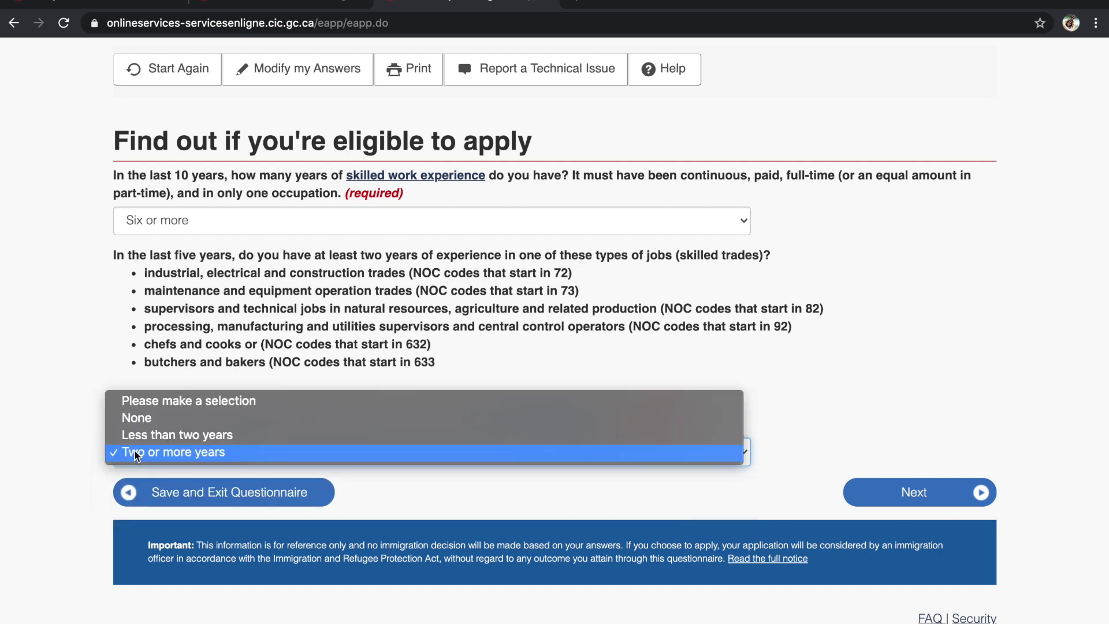
pyautogui.click(137, 417)
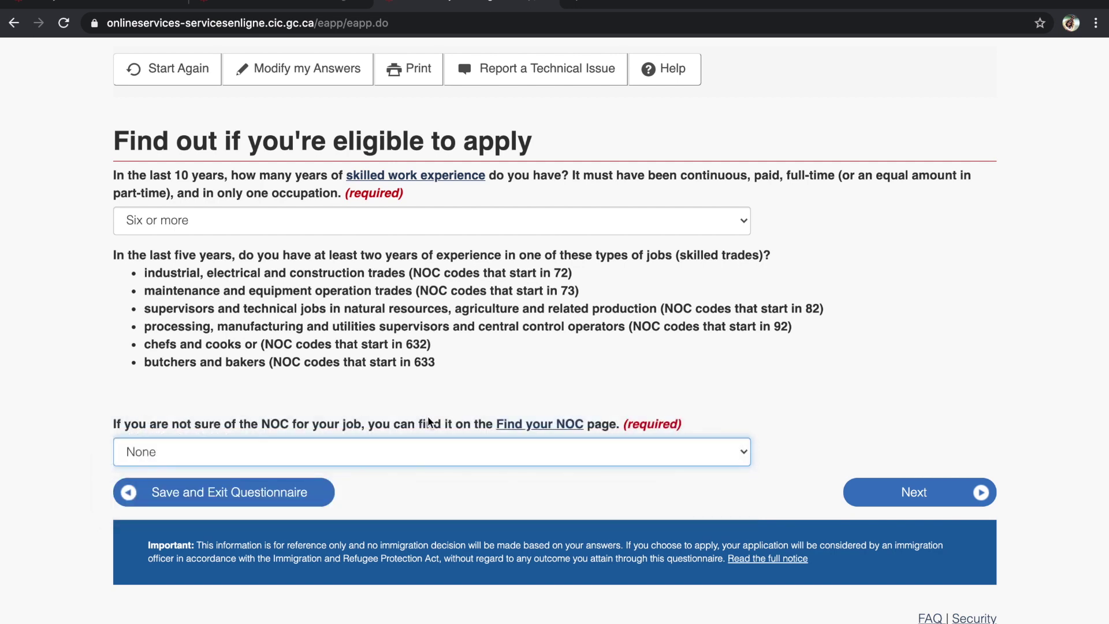
pyautogui.click(913, 432)
pyautogui.click(878, 495)
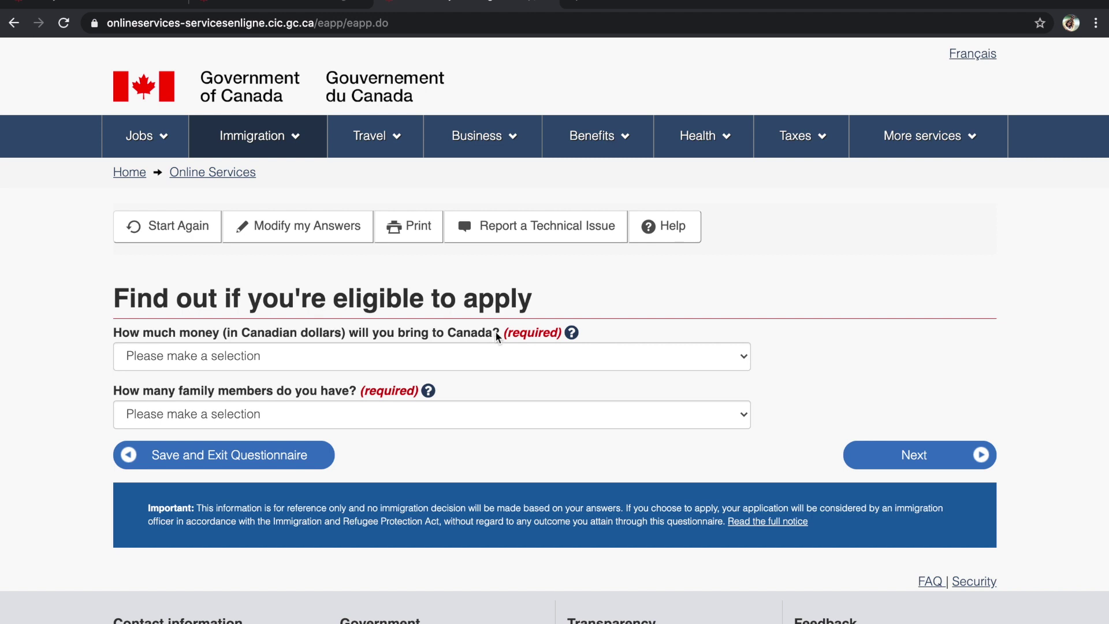
pyautogui.moveTo(501, 330); pyautogui.dragTo(272, 328)
pyautogui.click(79, 331)
pyautogui.click(254, 6)
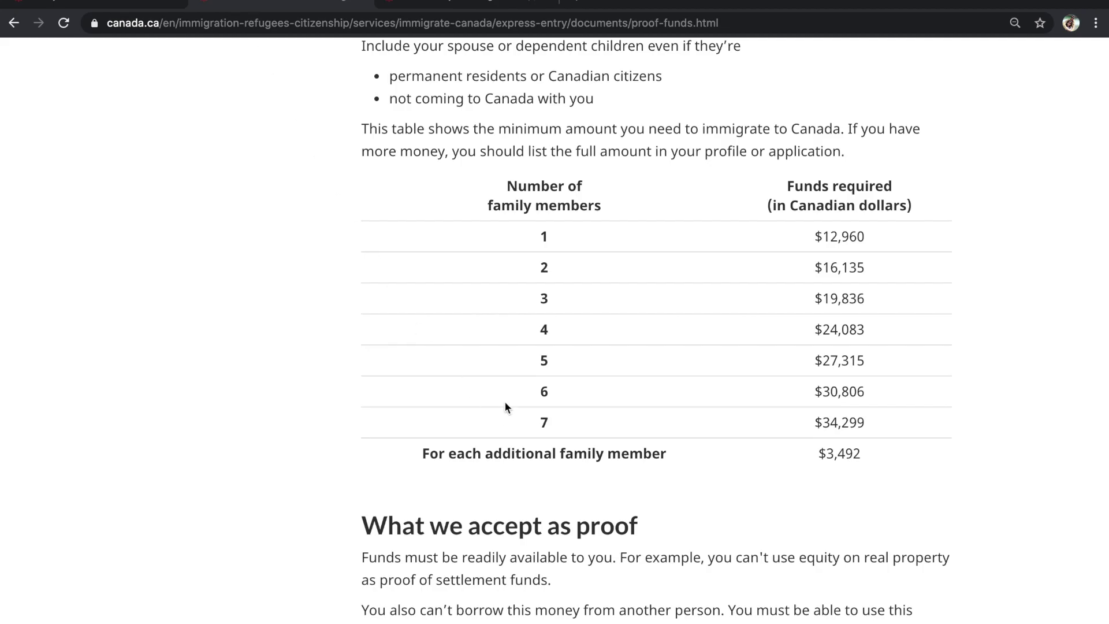
pyautogui.moveTo(889, 237); pyautogui.dragTo(811, 238)
pyautogui.moveTo(516, 235); pyautogui.dragTo(560, 235)
pyautogui.moveTo(804, 240); pyautogui.dragTo(874, 241)
pyautogui.moveTo(568, 229); pyautogui.dragTo(538, 237)
pyautogui.moveTo(812, 239); pyautogui.dragTo(869, 240)
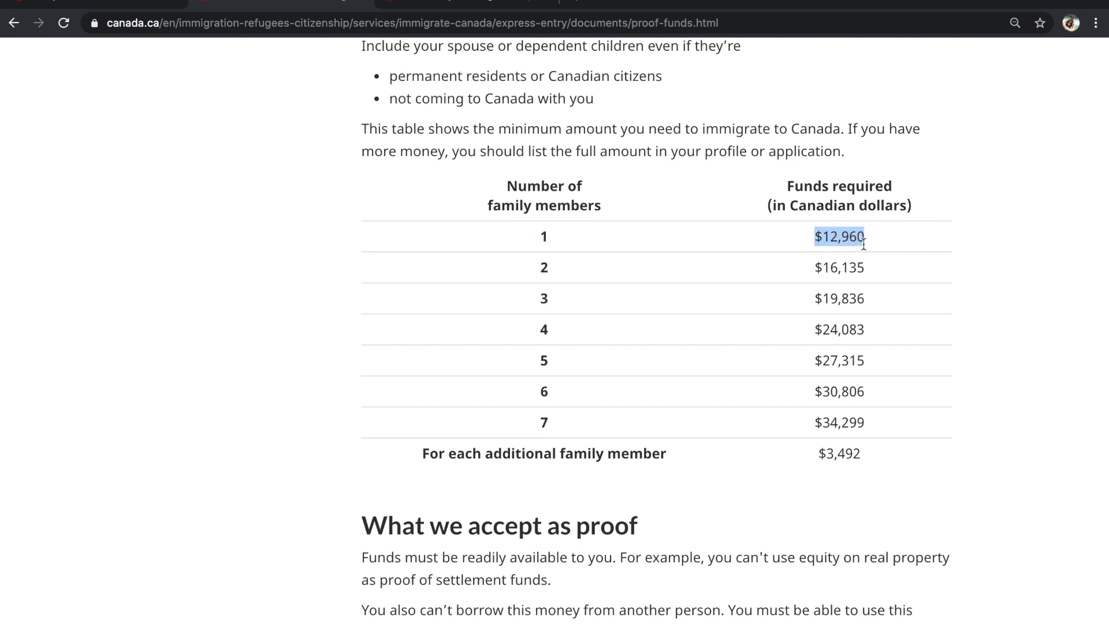
pyautogui.click(881, 240)
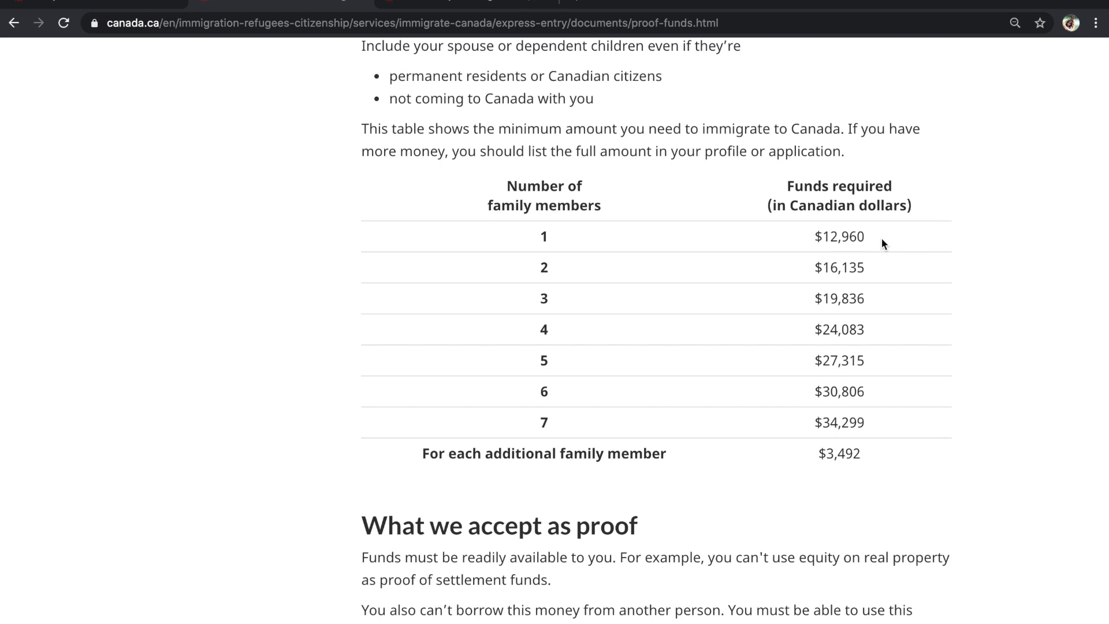
pyautogui.moveTo(882, 238); pyautogui.dragTo(806, 242)
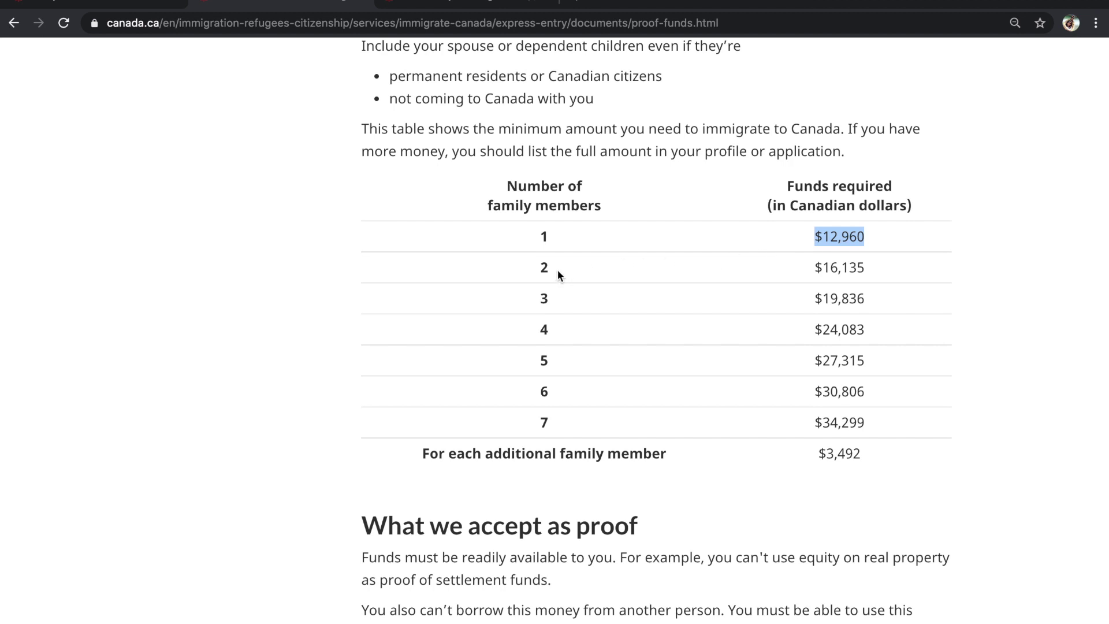
pyautogui.moveTo(556, 267); pyautogui.dragTo(531, 269)
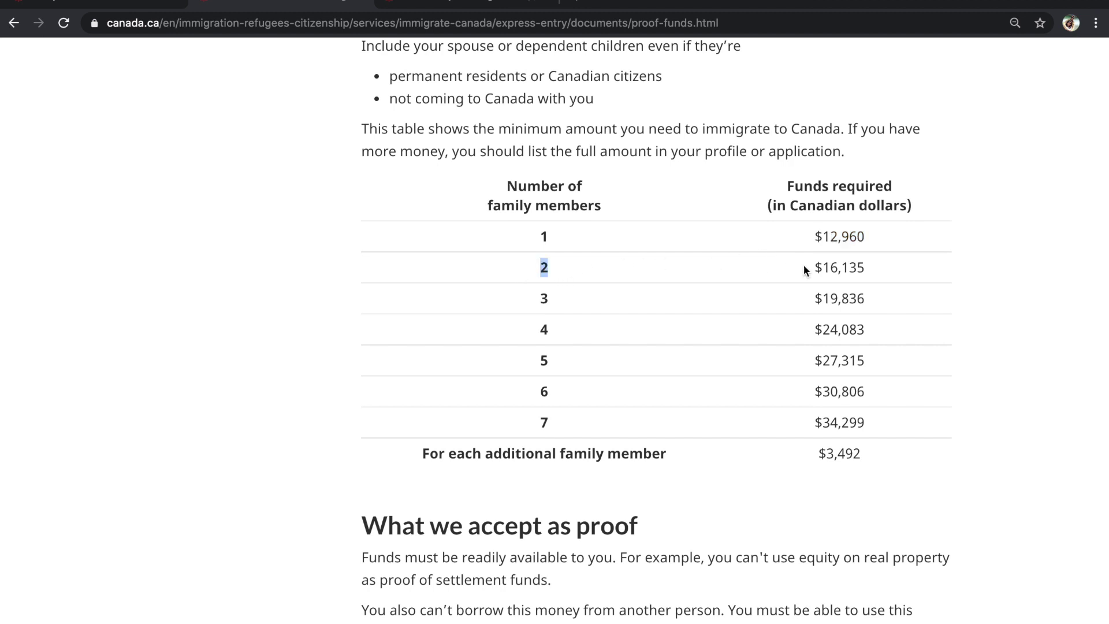
pyautogui.moveTo(807, 267); pyautogui.dragTo(886, 271)
pyautogui.moveTo(532, 304); pyautogui.dragTo(563, 305)
pyautogui.moveTo(810, 304); pyautogui.dragTo(884, 305)
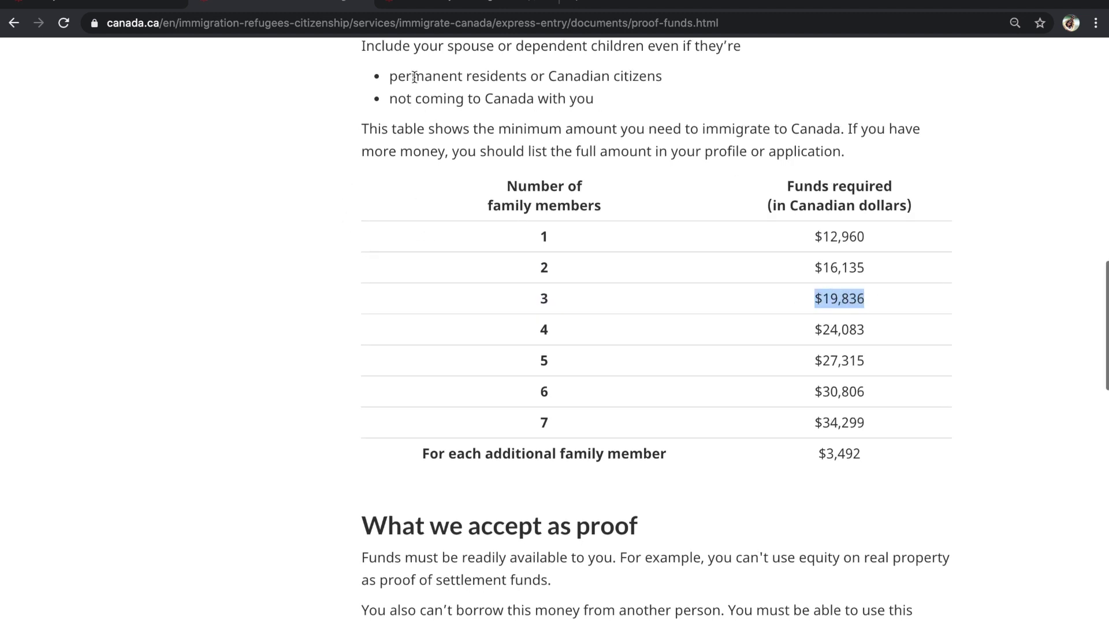
pyautogui.click(417, 7)
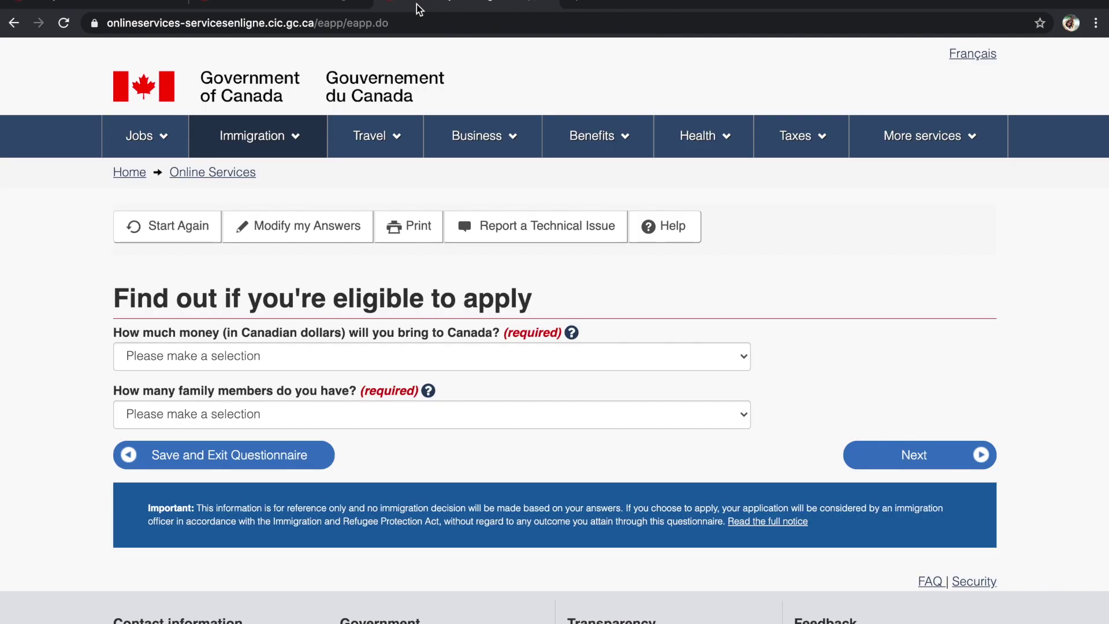
# Choose 12,960 - 16,134 dollars for settlement money and 1 family member, then submit.
pyautogui.click(248, 362)
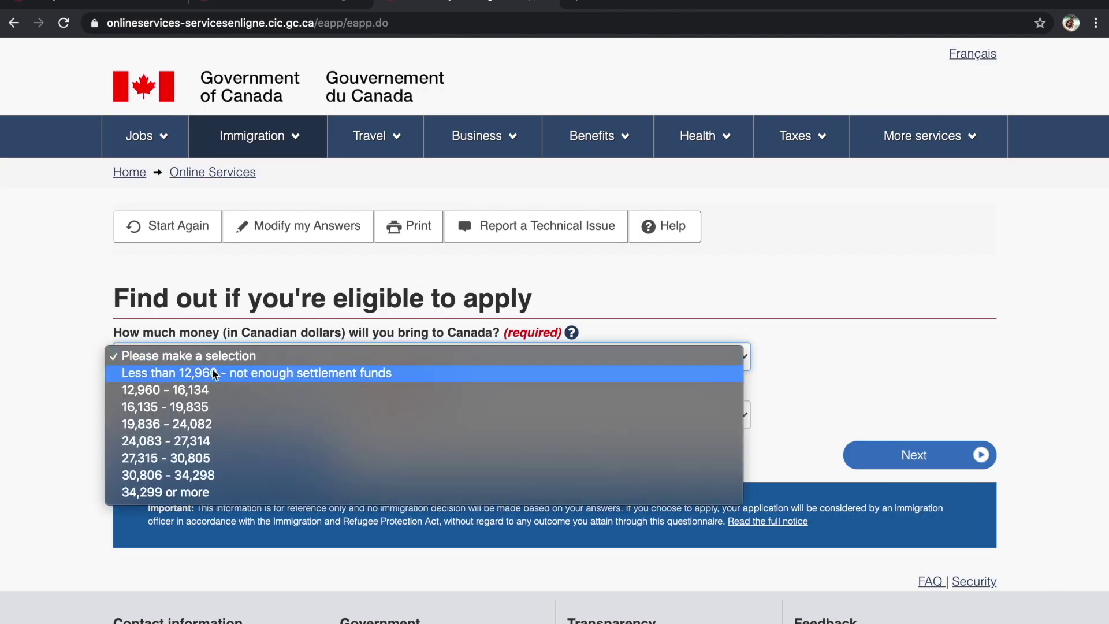
pyautogui.click(178, 391)
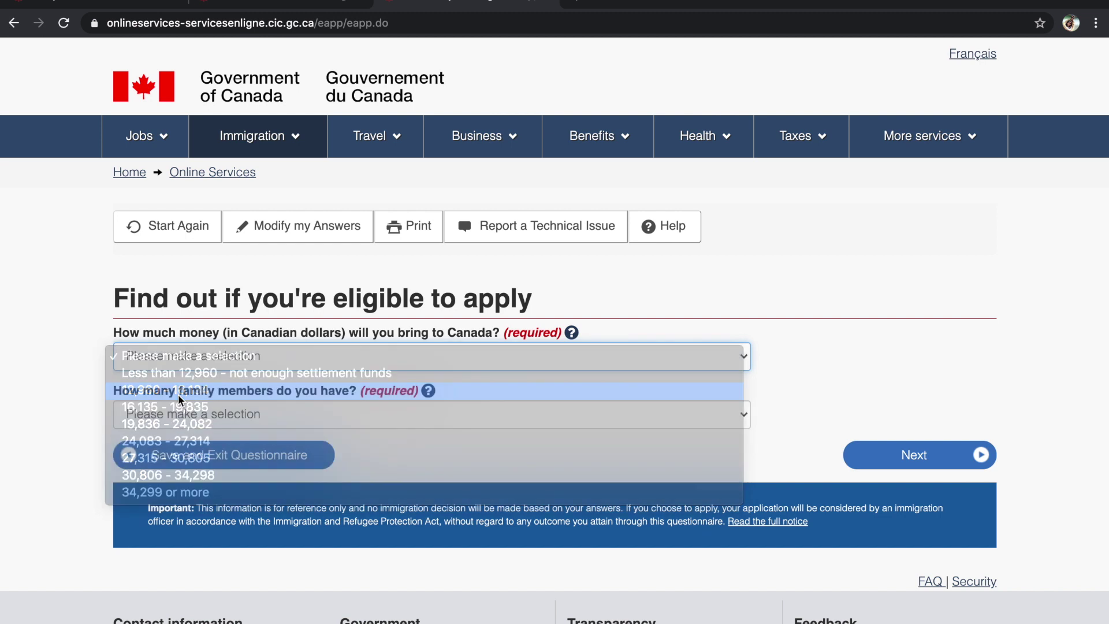
pyautogui.click(173, 415)
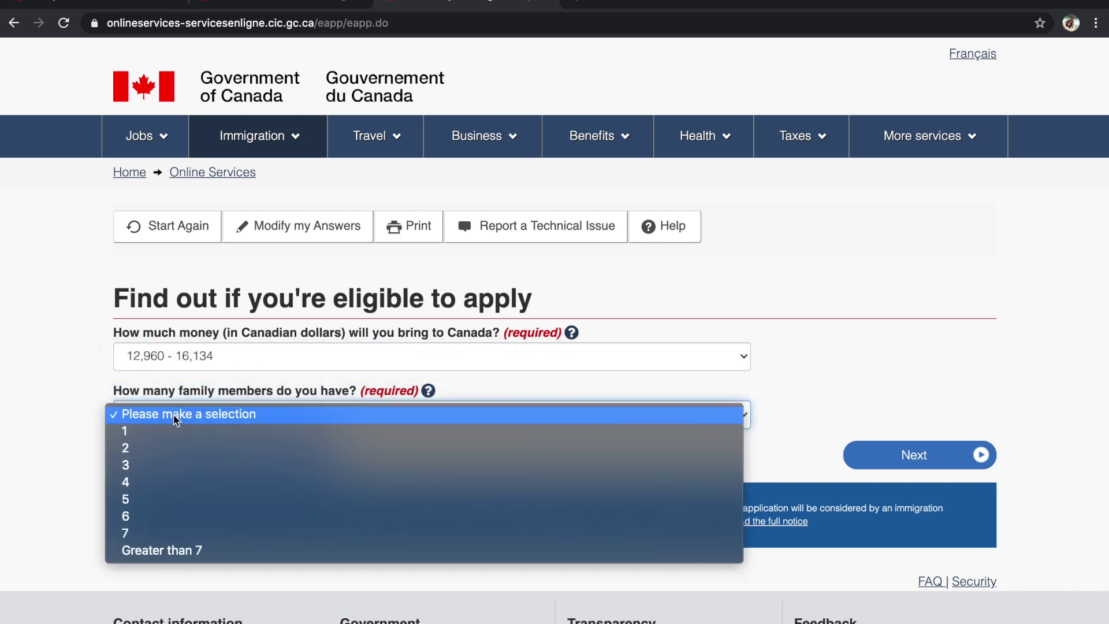
pyautogui.click(125, 433)
pyautogui.click(73, 393)
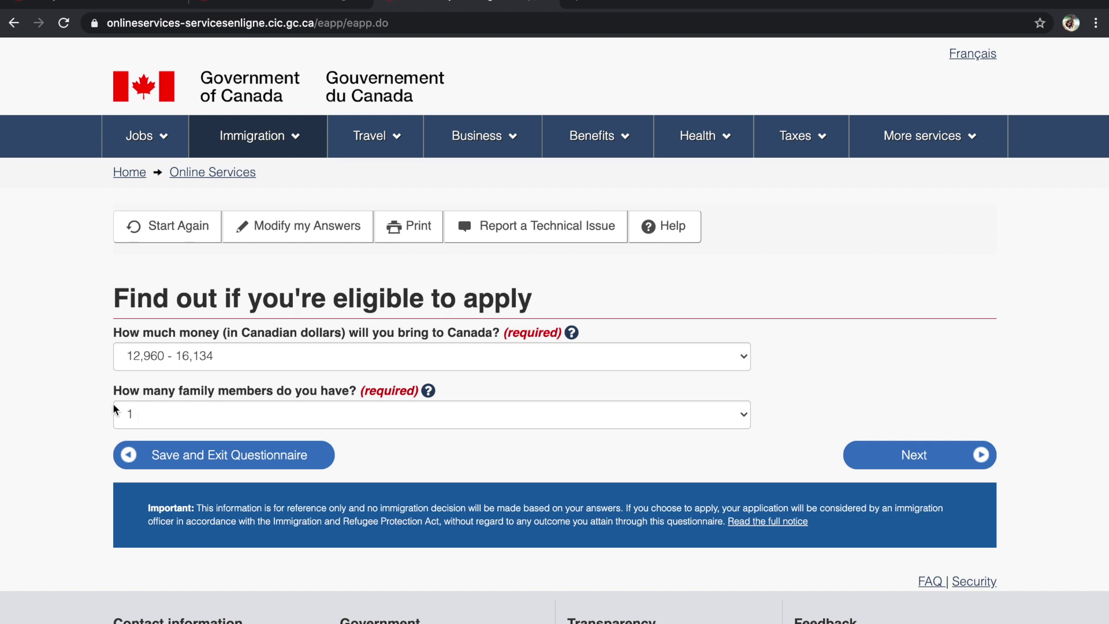
pyautogui.click(860, 456)
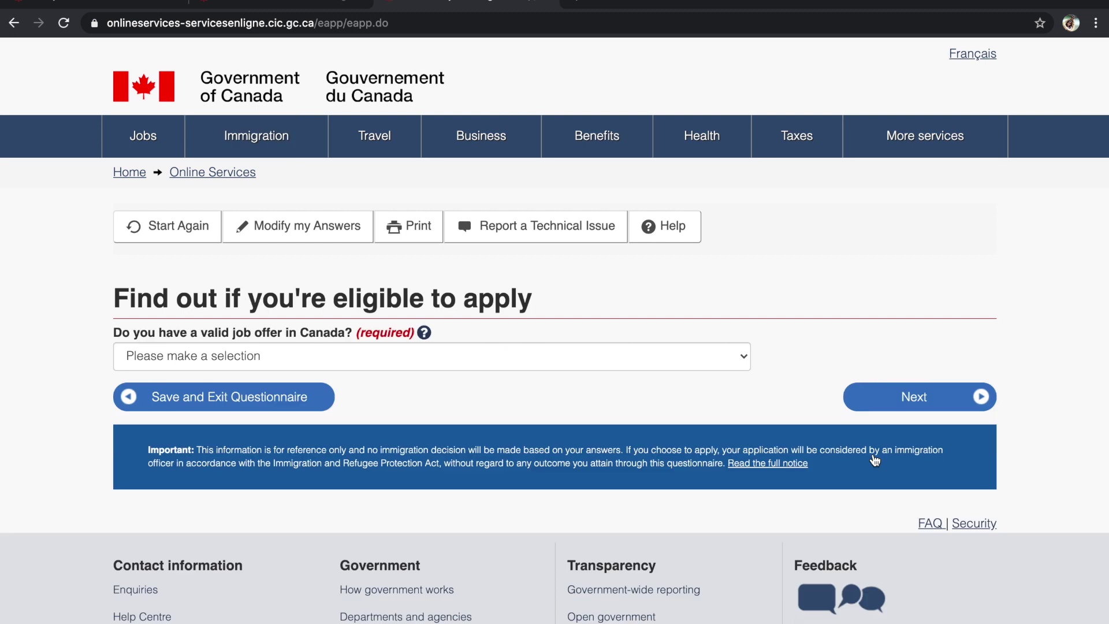
# Answer No to having a valid job offer and continue.
pyautogui.click(304, 358)
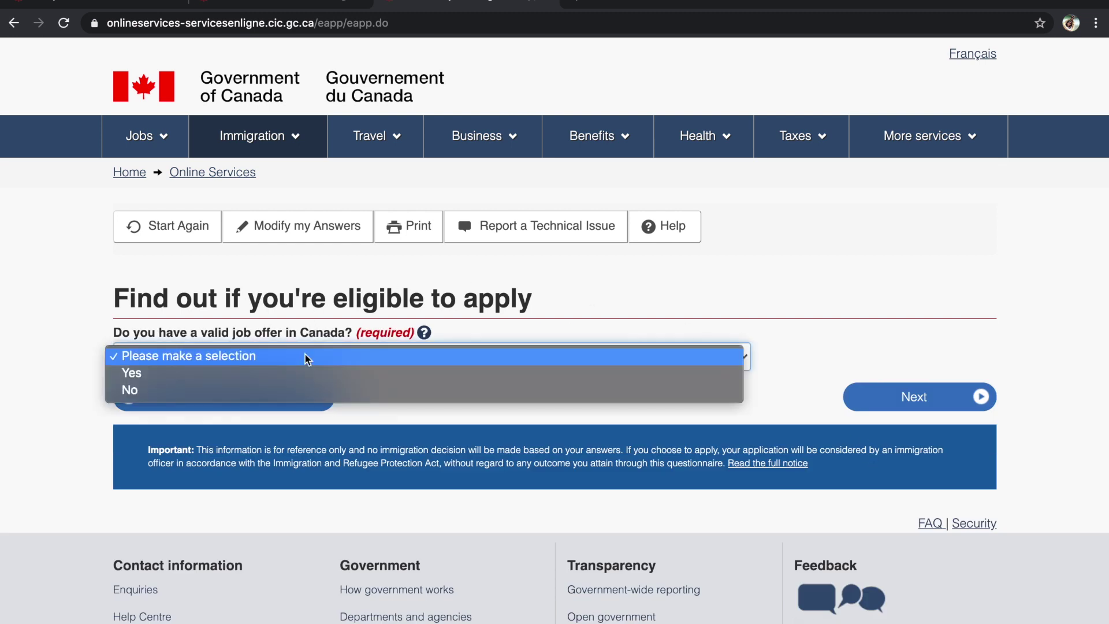
pyautogui.click(278, 392)
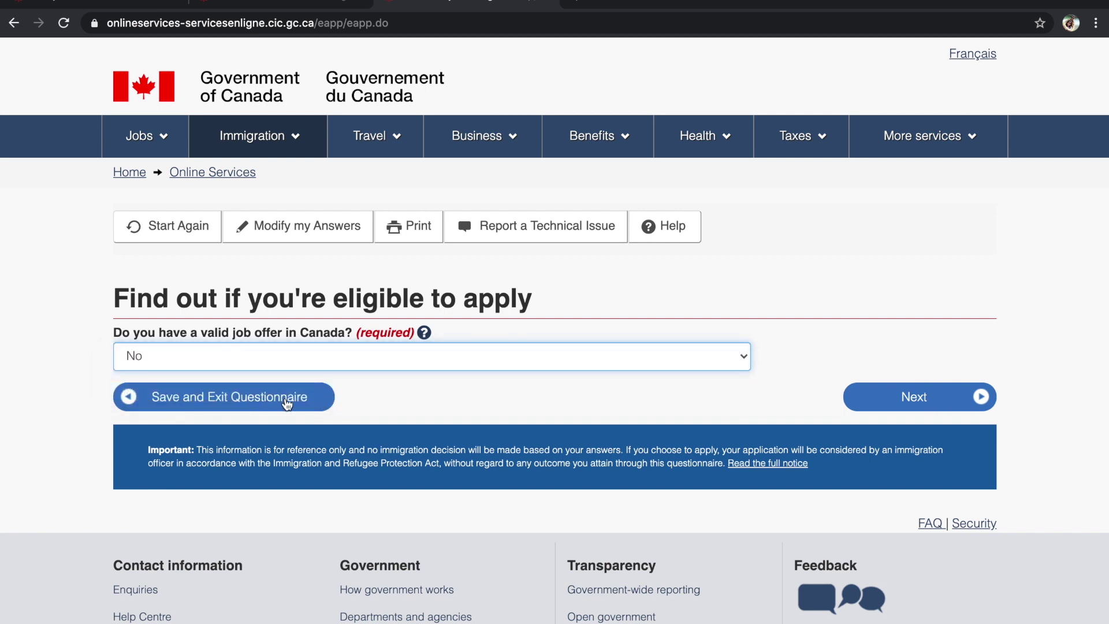
pyautogui.click(912, 398)
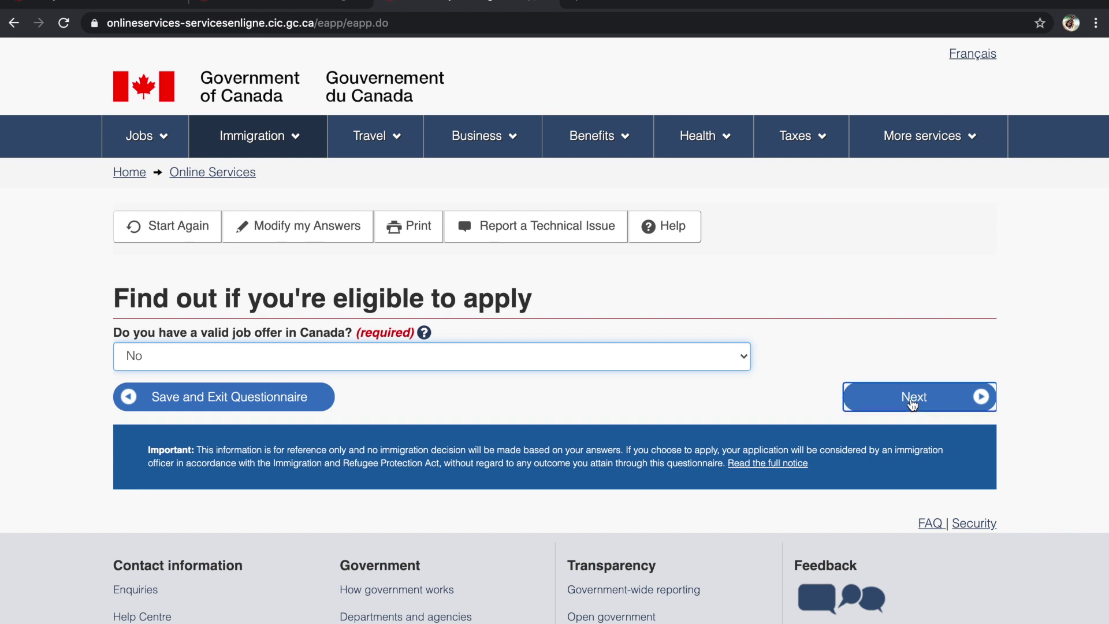
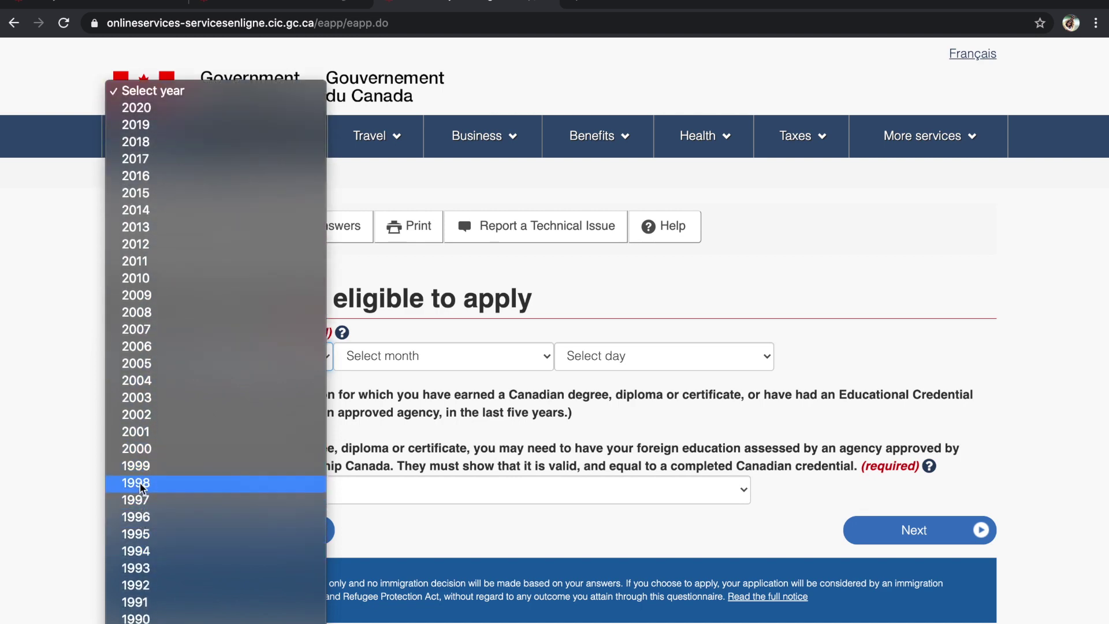
# Set the date of birth to 02 March 1990.
pyautogui.click(139, 615)
pyautogui.click(361, 362)
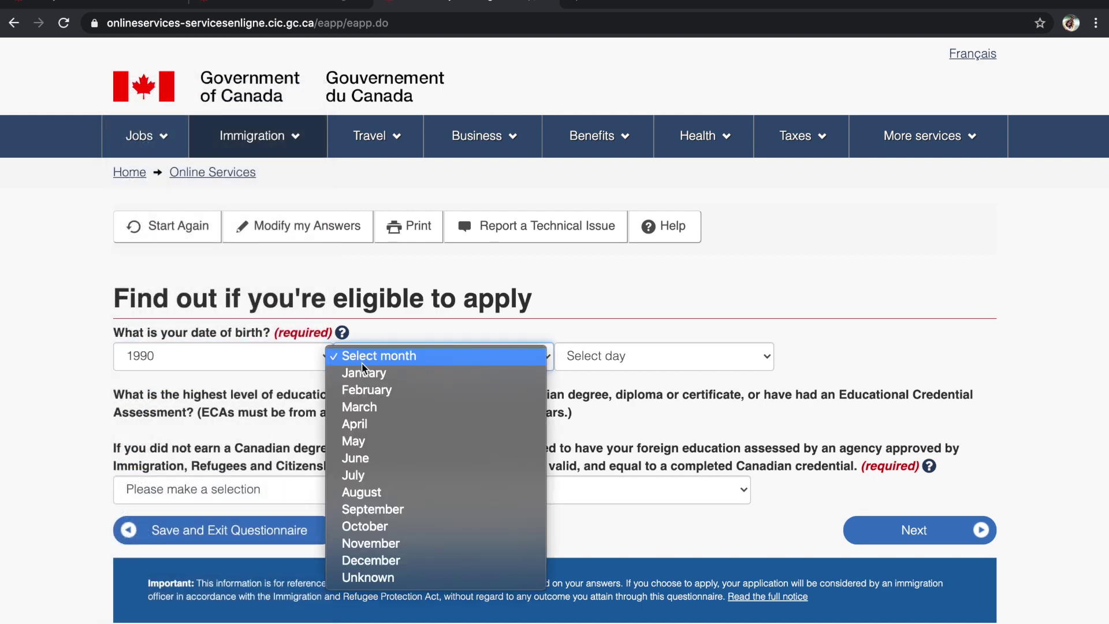
pyautogui.click(362, 409)
pyautogui.click(570, 368)
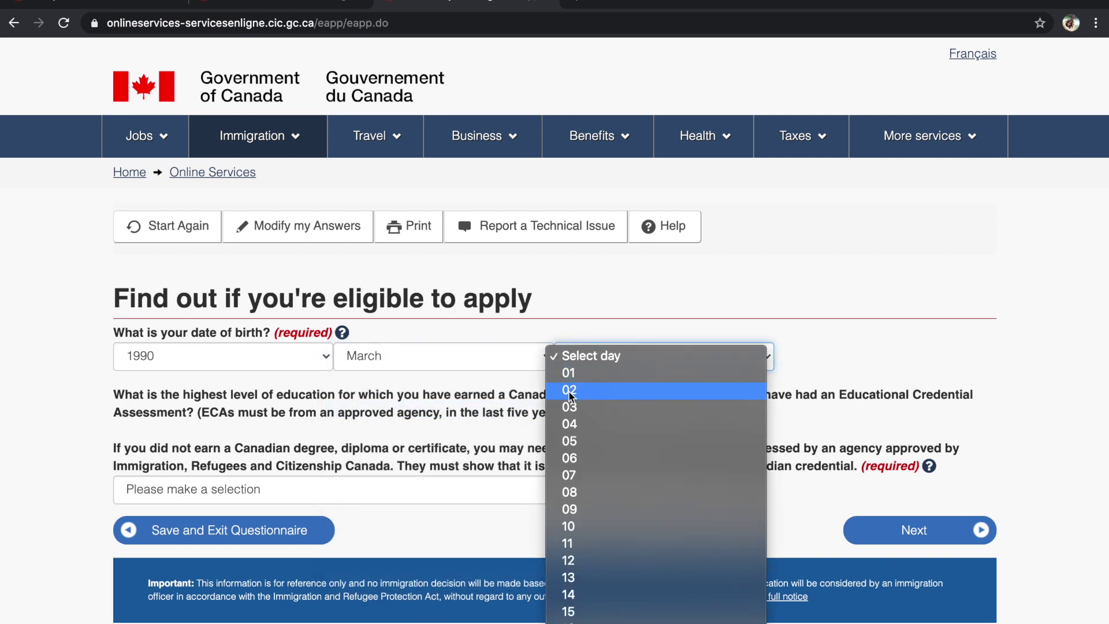
pyautogui.click(568, 389)
# Read through the foreign education assessment (ECA) note, highlighting its key sentences.
pyautogui.scroll(-3, 223, 429)
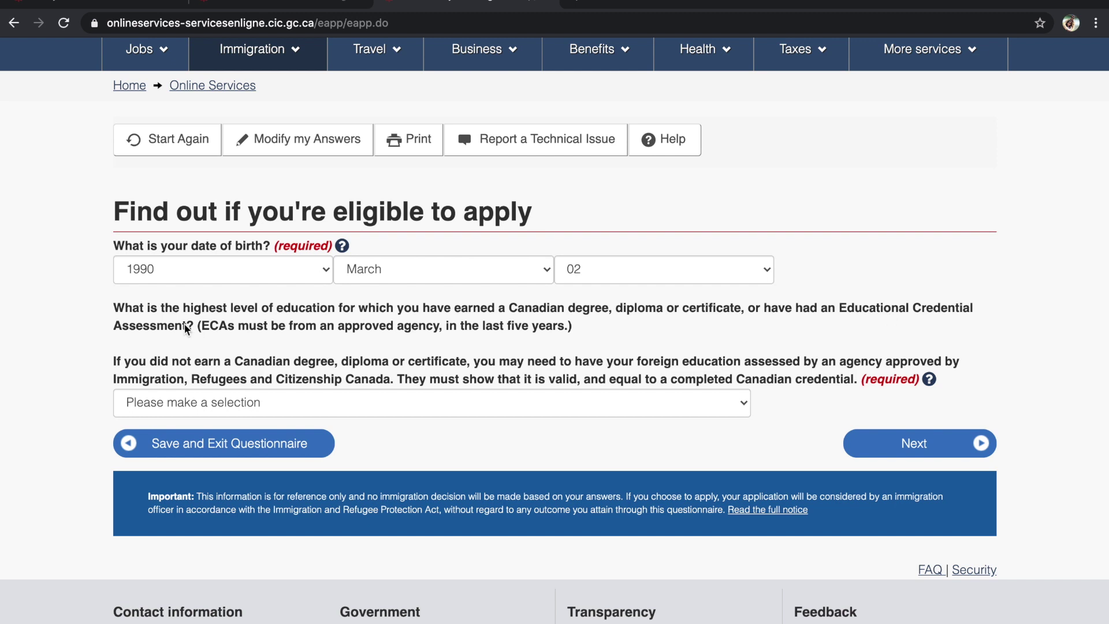
pyautogui.moveTo(209, 369); pyautogui.dragTo(368, 378)
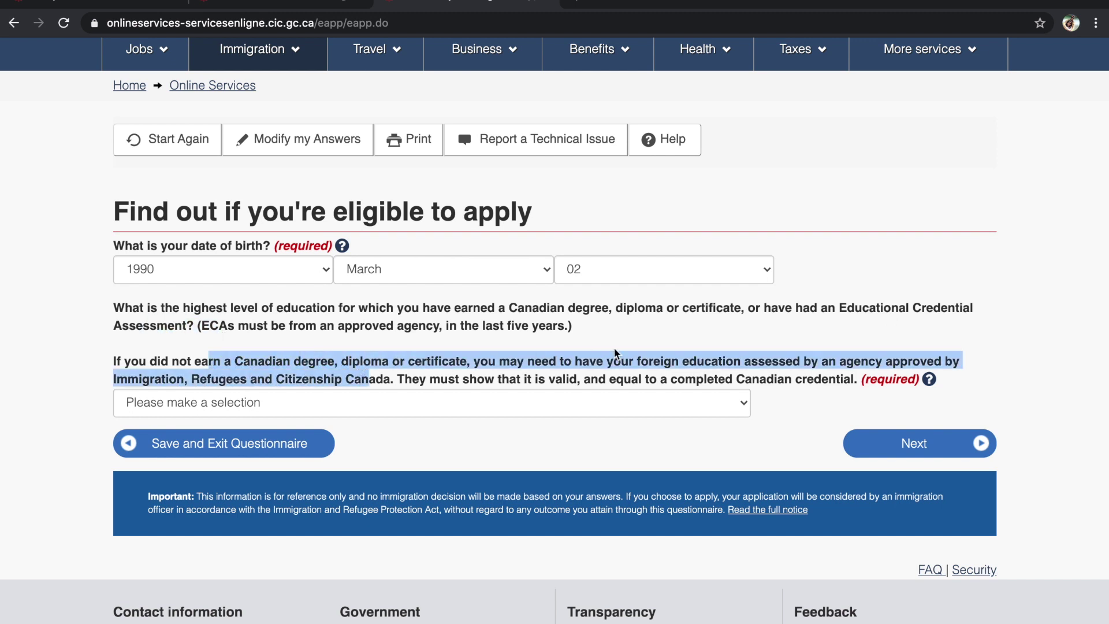
pyautogui.scroll(-1, 714, 359)
pyautogui.click(557, 342)
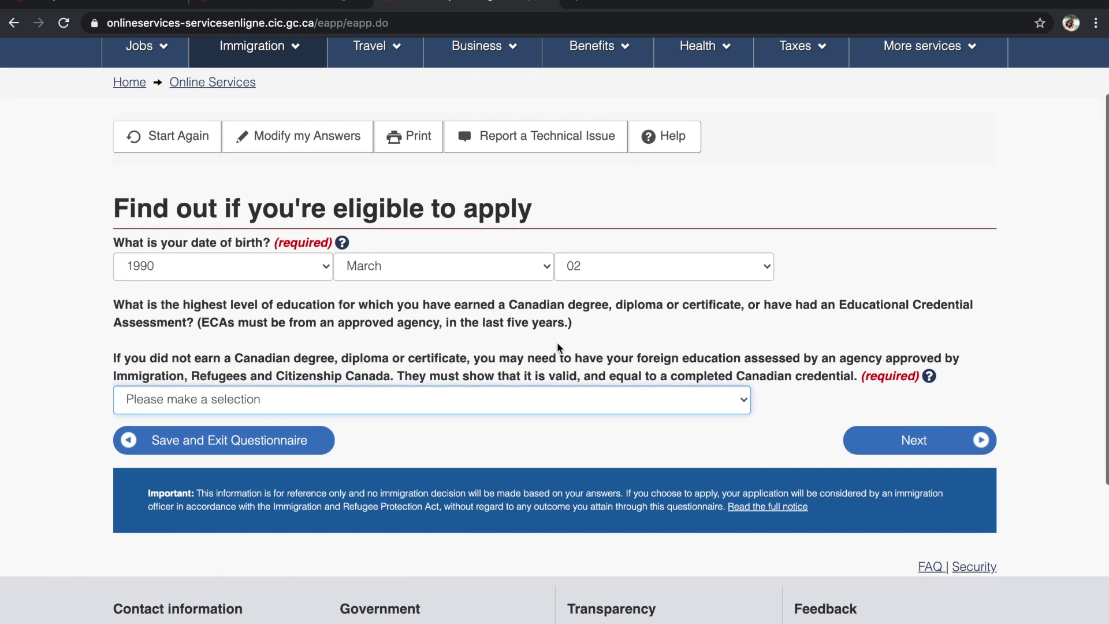
pyautogui.moveTo(584, 328); pyautogui.dragTo(278, 322)
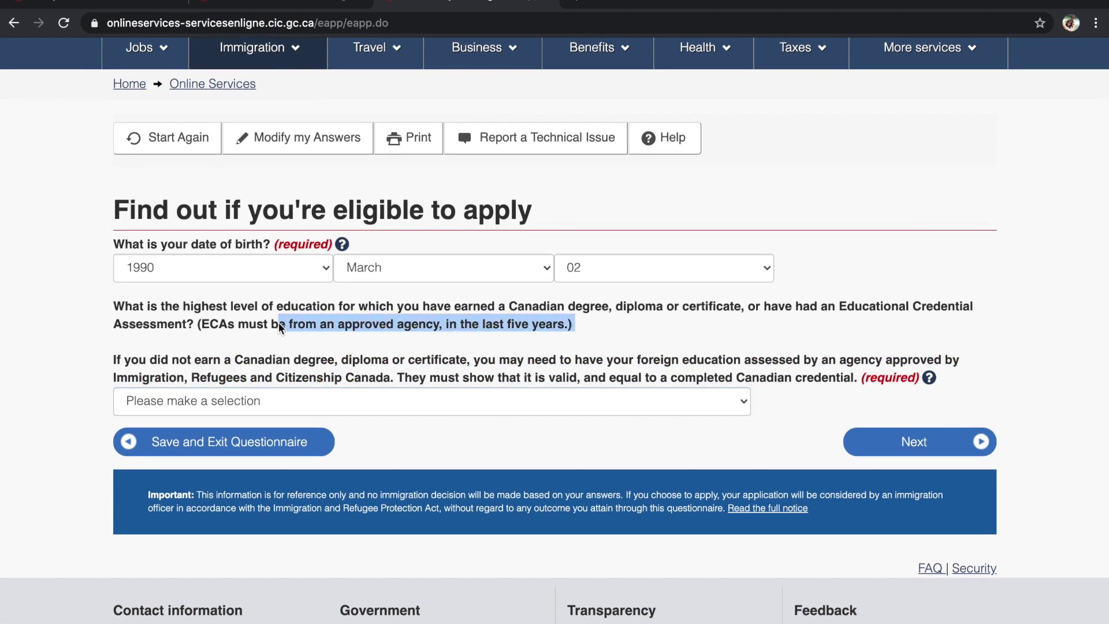
pyautogui.scroll(-1, 257, 321)
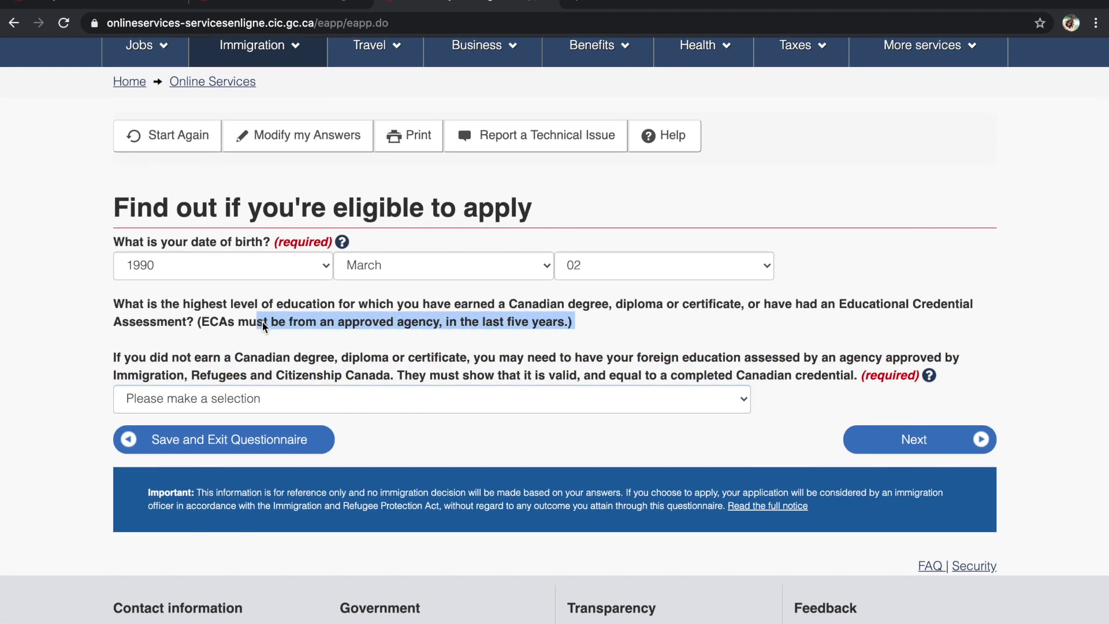
pyautogui.click(229, 334)
pyautogui.scroll(-2, 229, 334)
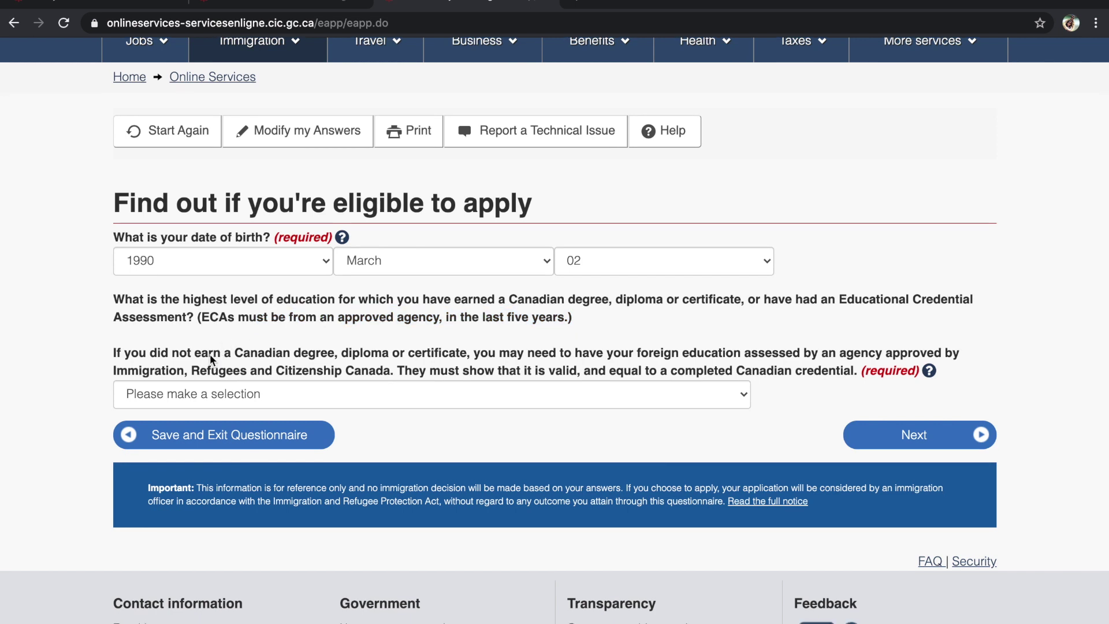
pyautogui.moveTo(210, 353); pyautogui.dragTo(399, 370)
pyautogui.click(352, 330)
# Select Bachelor's degree as the highest education level and submit the answers.
pyautogui.click(317, 400)
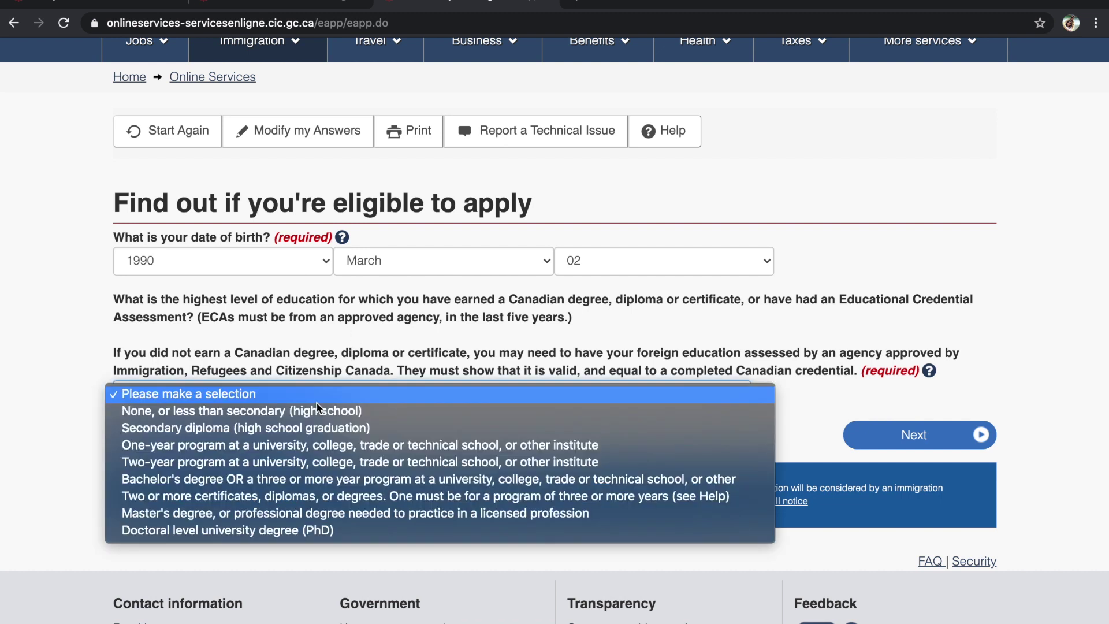
pyautogui.click(220, 481)
pyautogui.click(873, 434)
# Read the 'Check all that apply' heading and its full-time study and work experience options.
pyautogui.moveTo(112, 365); pyautogui.dragTo(315, 369)
pyautogui.moveTo(175, 404); pyautogui.dragTo(349, 404)
pyautogui.moveTo(234, 425); pyautogui.dragTo(486, 430)
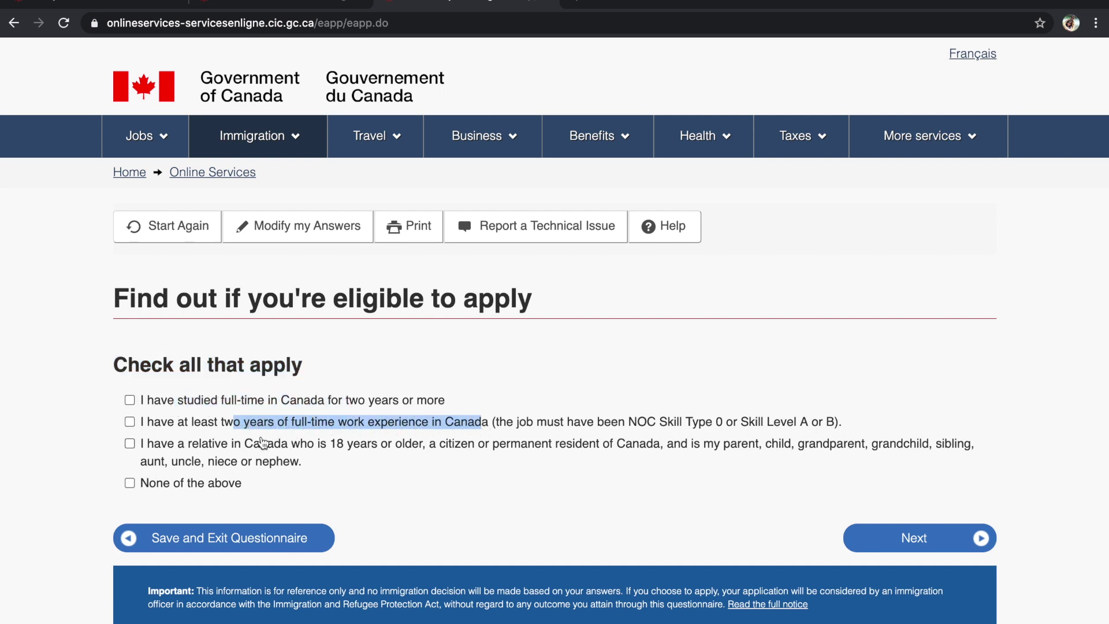
# Leave every 'Check all that apply' box unticked and submit the page.
pyautogui.click(235, 444)
pyautogui.click(309, 462)
pyautogui.click(130, 444)
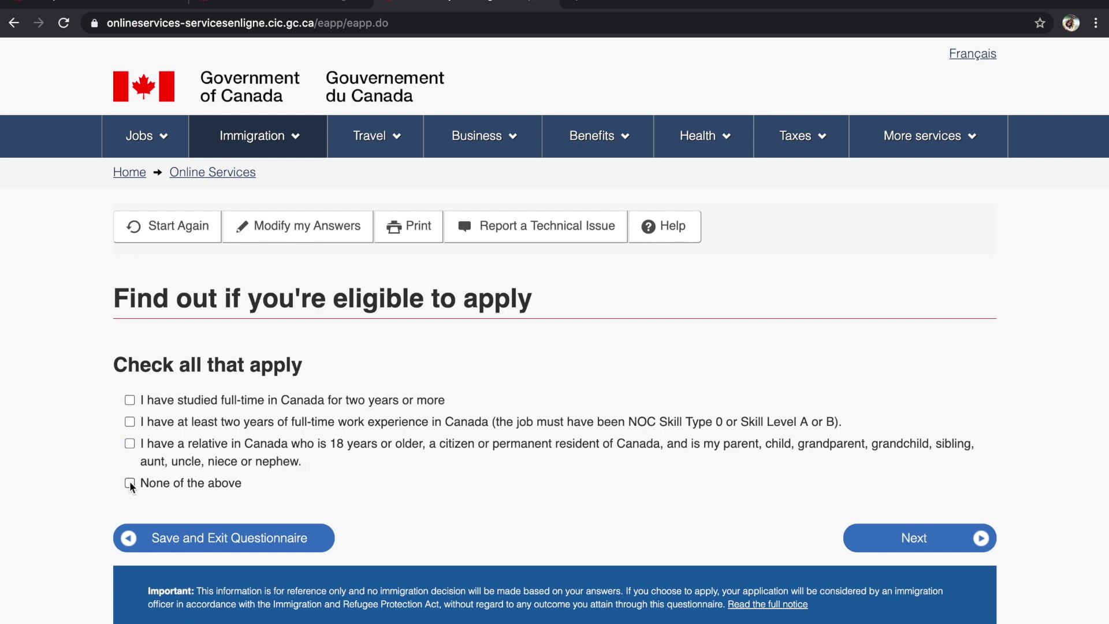
pyautogui.click(914, 537)
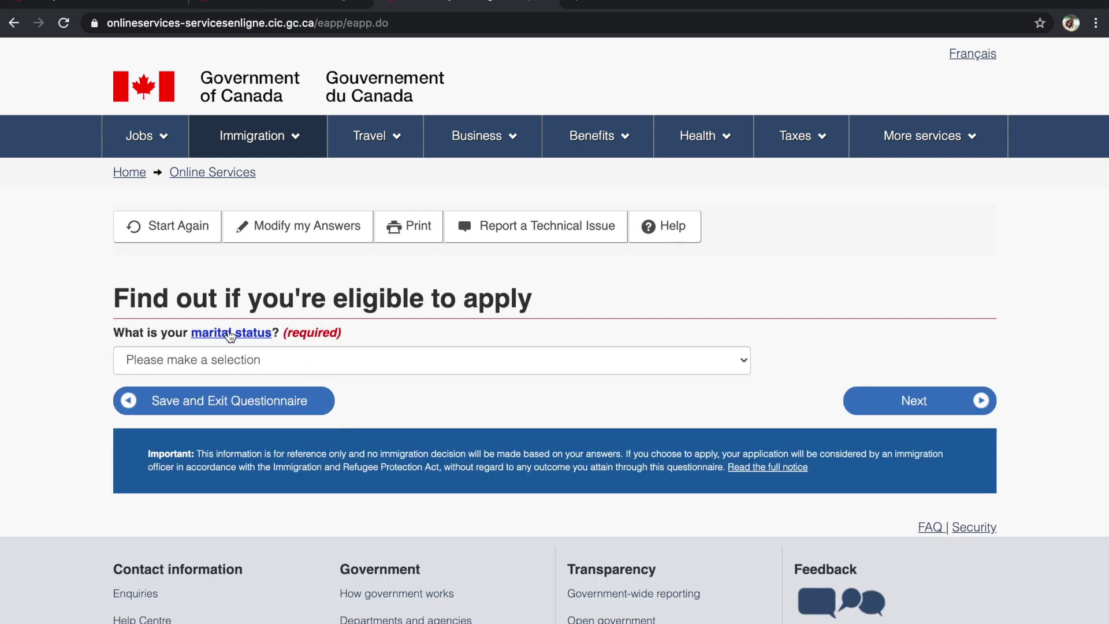
# Choose Never Married/Single as marital status and submit.
pyautogui.click(222, 365)
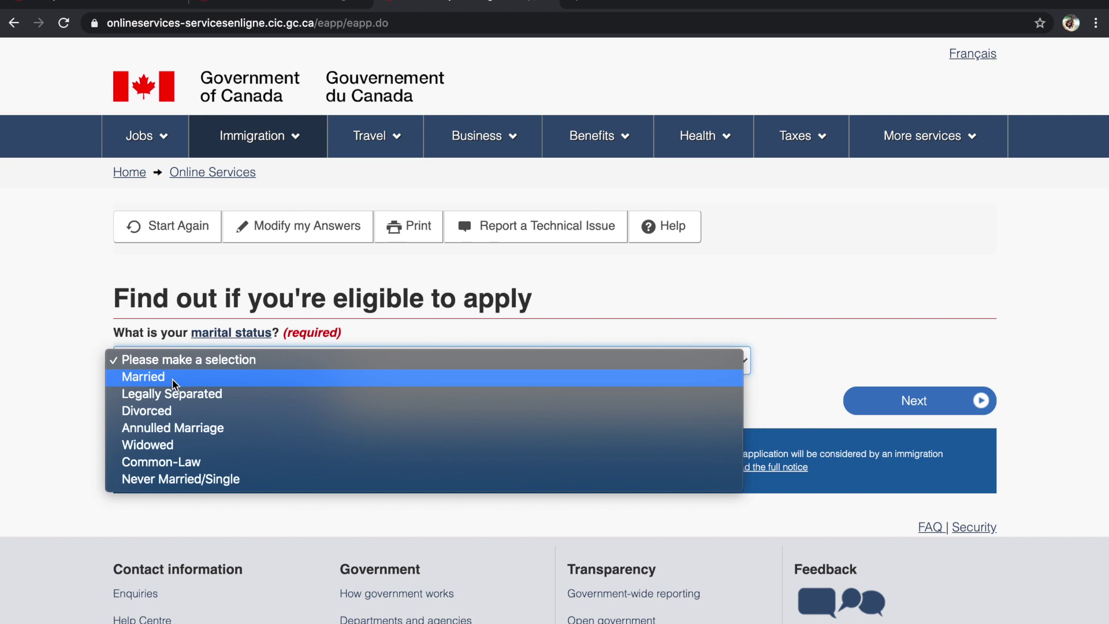
pyautogui.click(171, 480)
pyautogui.click(890, 408)
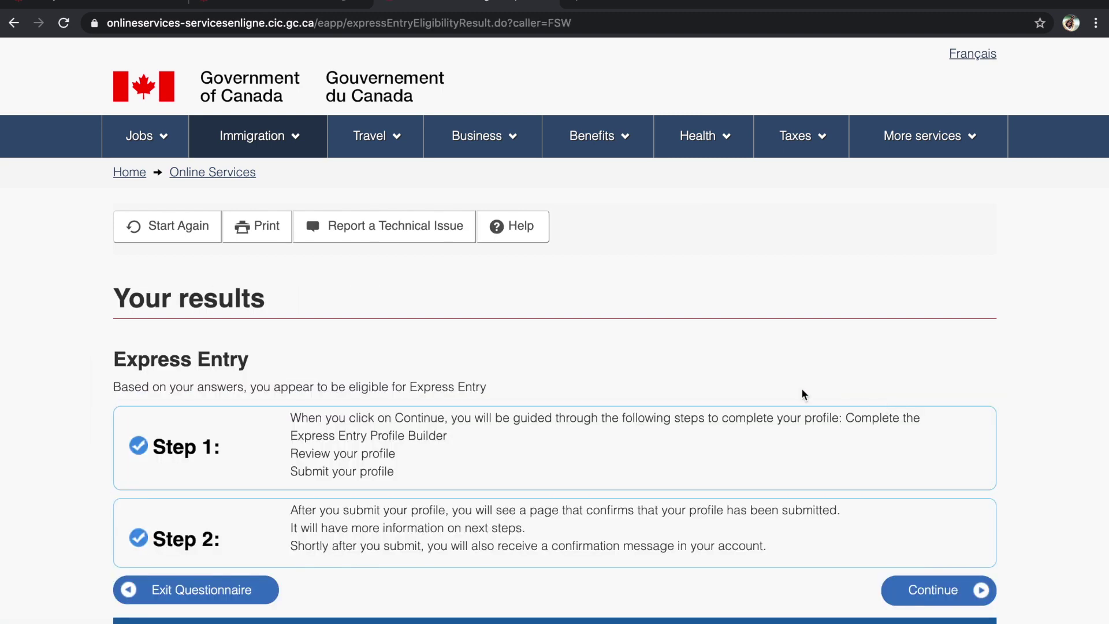
# Read the eligibility result and continue to building the Express Entry profile.
pyautogui.scroll(-3, 324, 379)
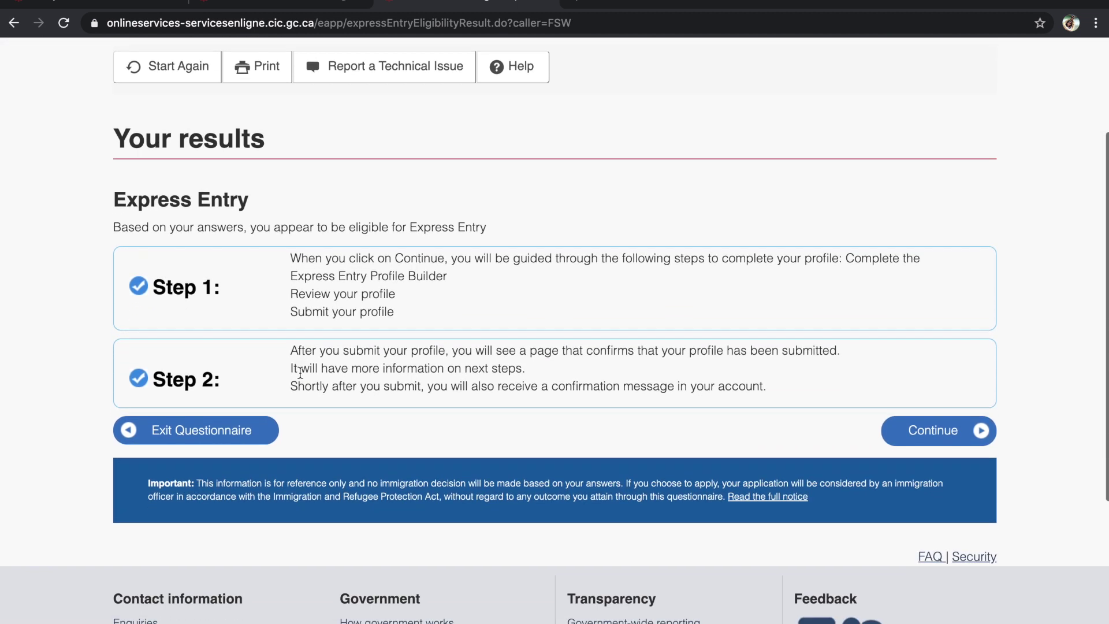
pyautogui.moveTo(114, 225); pyautogui.dragTo(485, 226)
pyautogui.click(497, 225)
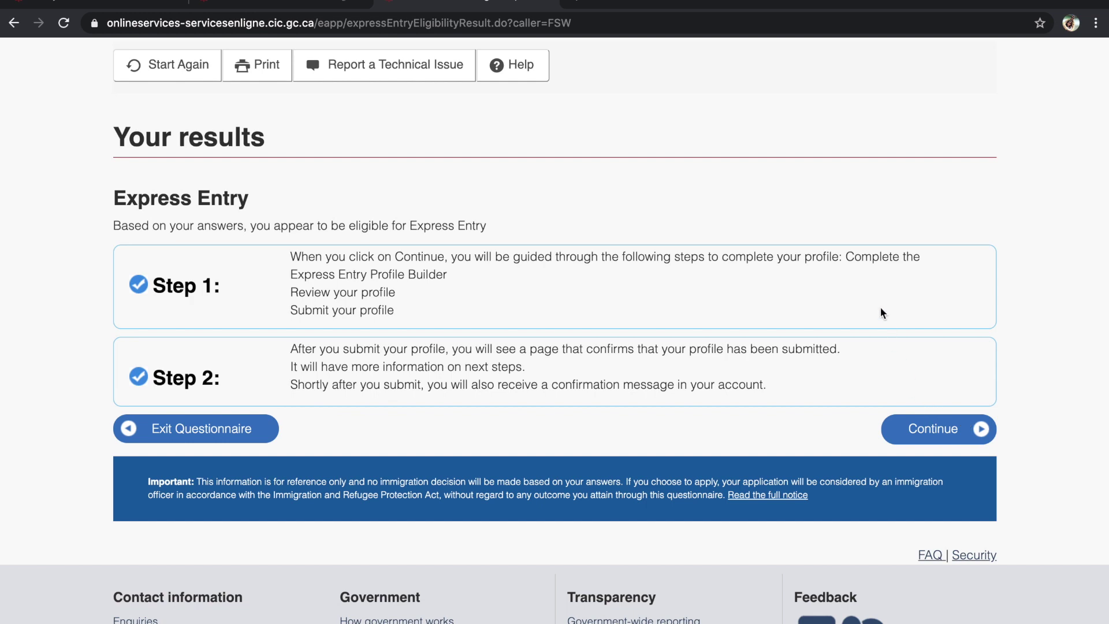
pyautogui.click(921, 440)
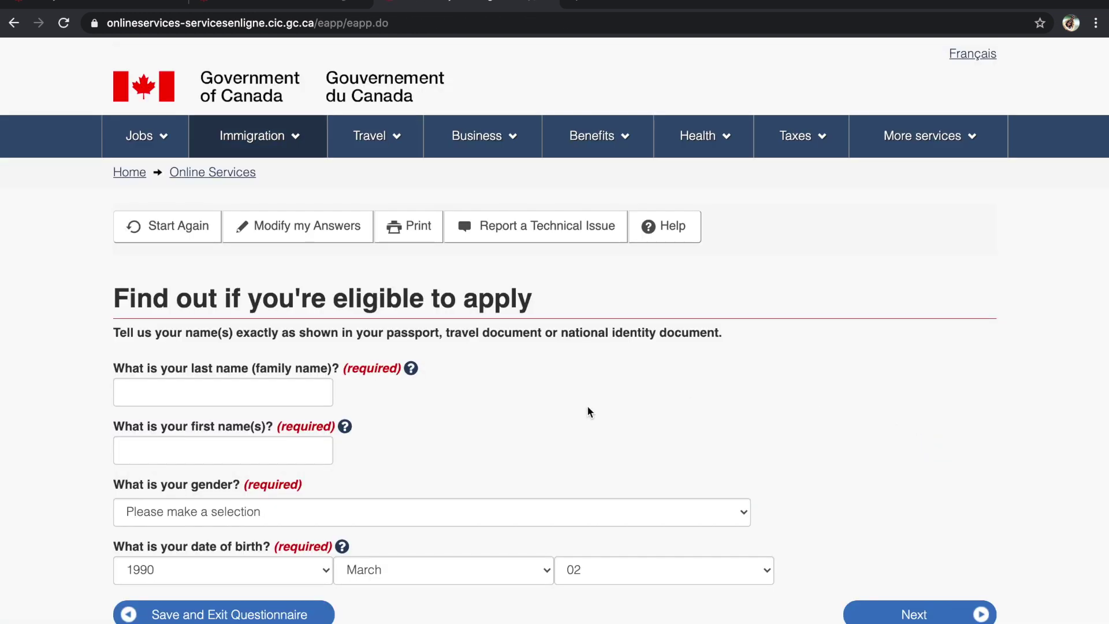
# Enter the candidate's last and first names, choose Female gender, and submit.
pyautogui.scroll(-2, 587, 405)
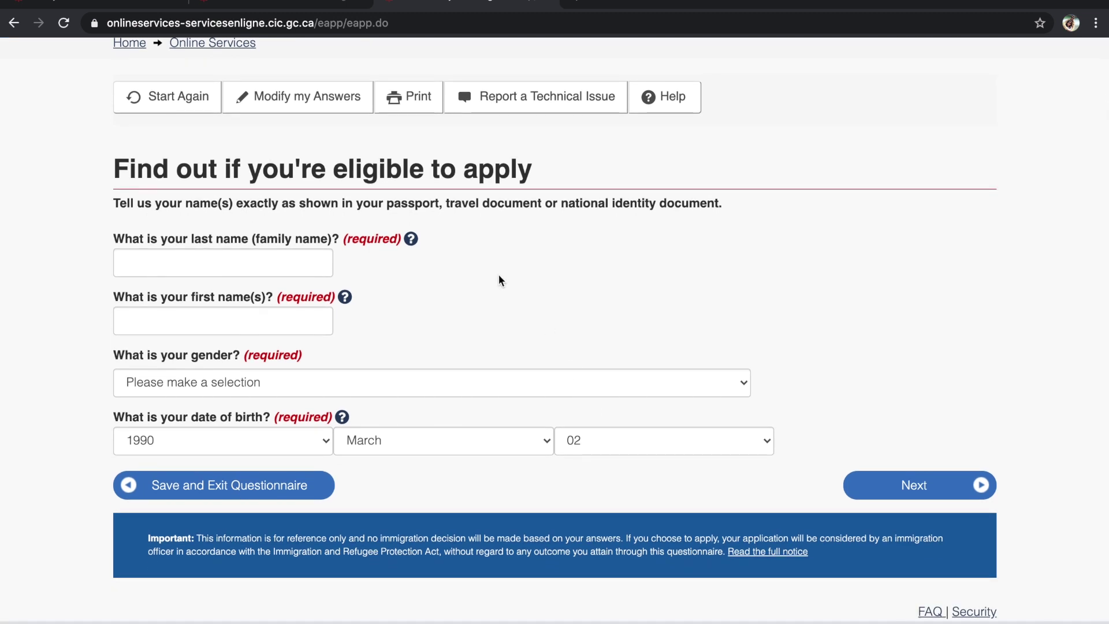
pyautogui.click(224, 265)
pyautogui.write('Life')
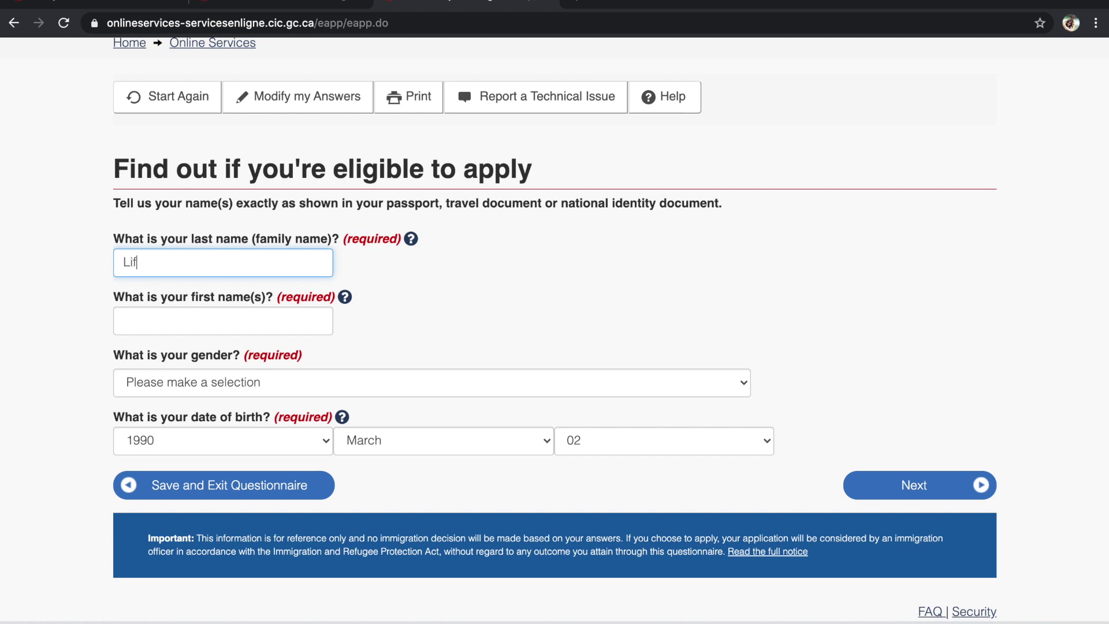
pyautogui.click(199, 326)
pyautogui.write('C')
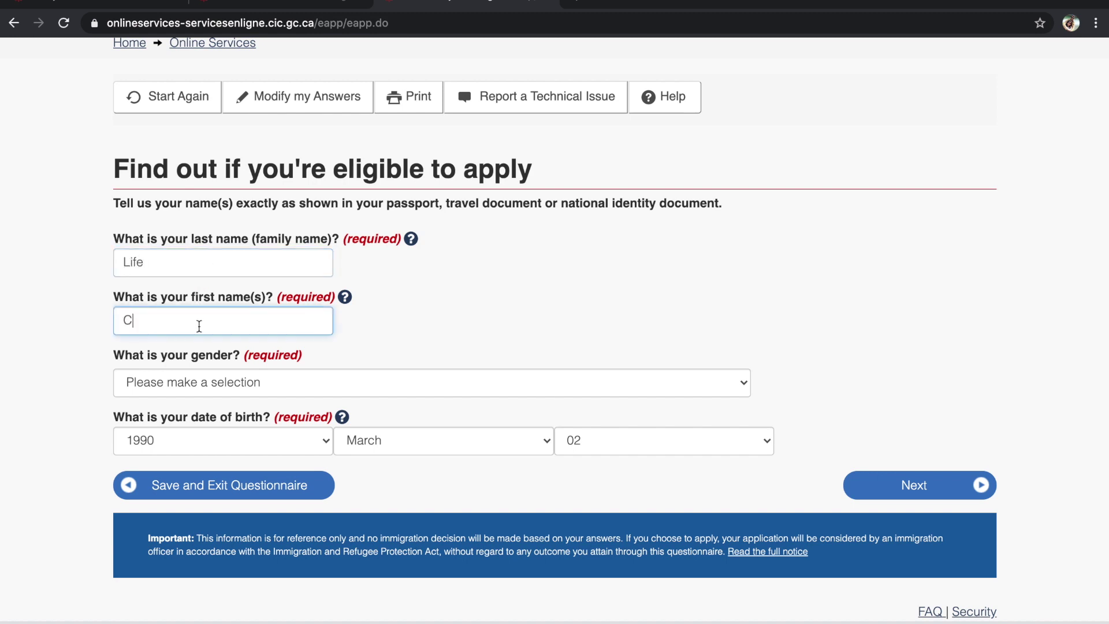
pyautogui.write('himesof')
pyautogui.click(208, 383)
pyautogui.click(181, 401)
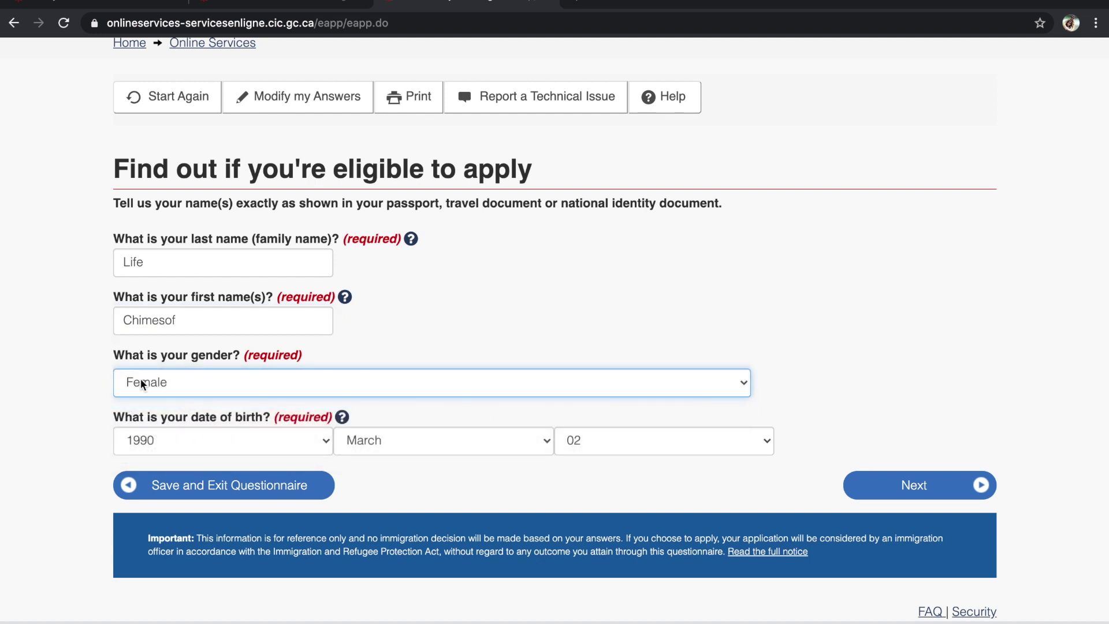
pyautogui.click(905, 487)
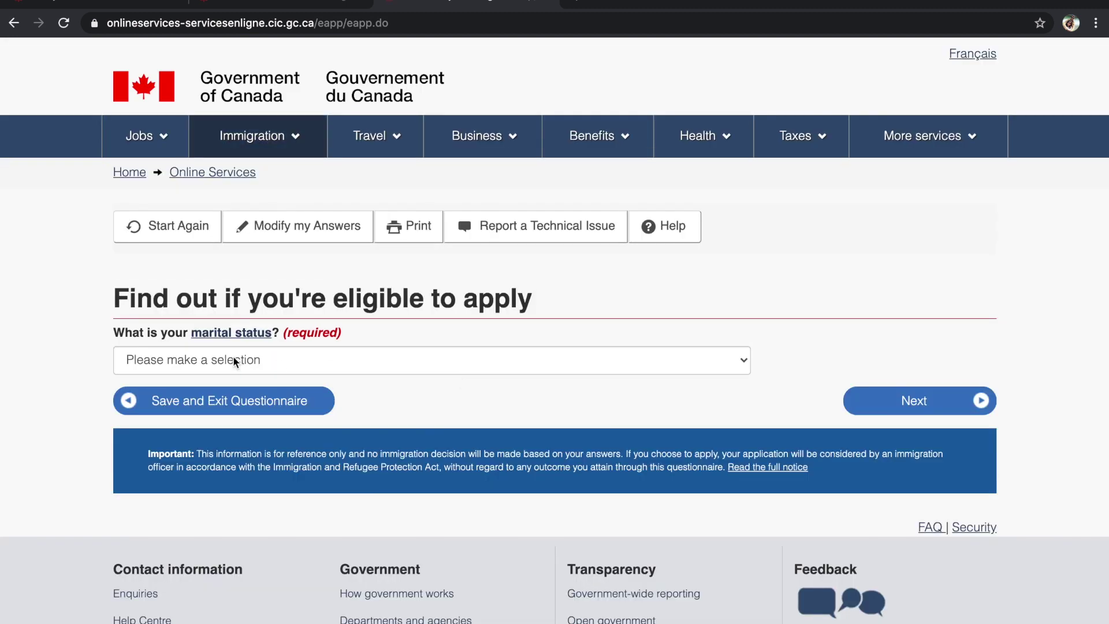
# Submit Never Married/Single as the marital status.
pyautogui.click(287, 354)
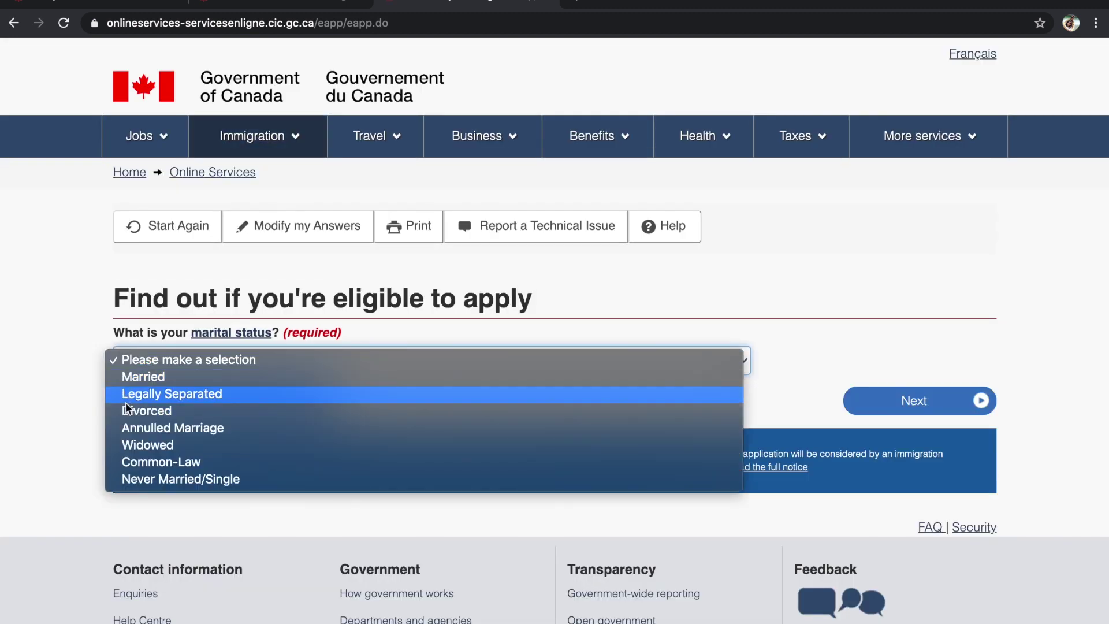
pyautogui.click(159, 479)
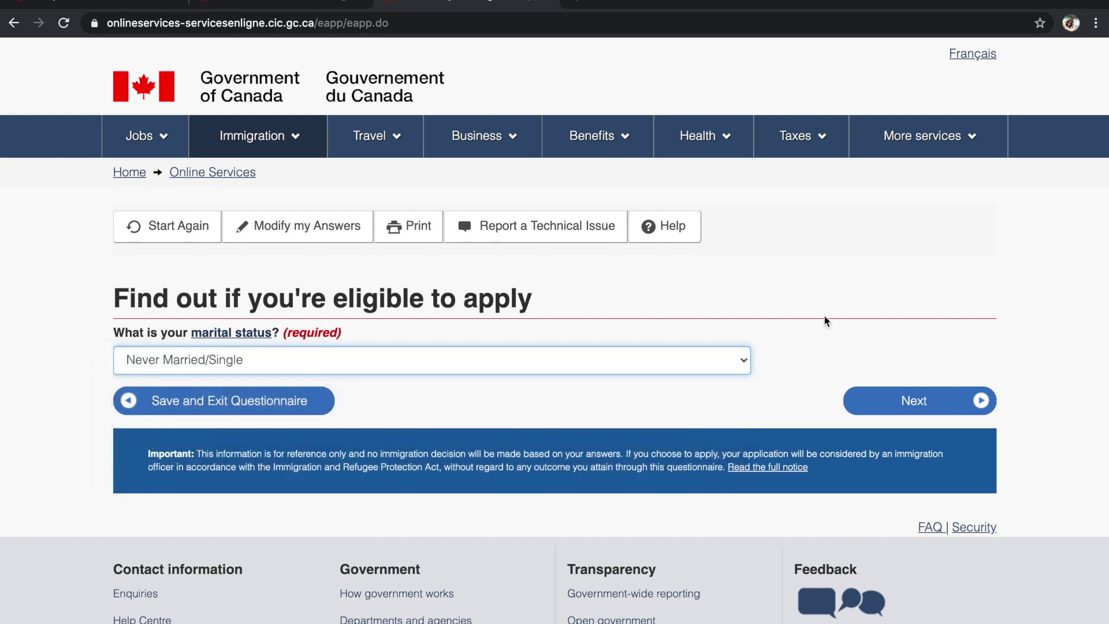
pyautogui.click(915, 404)
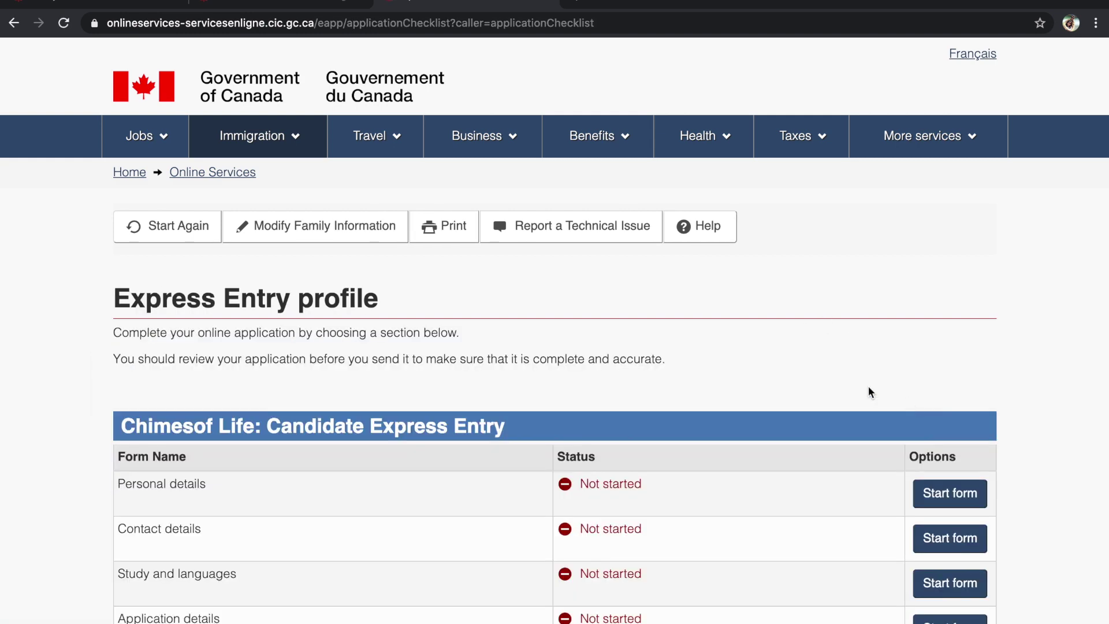
# Scroll the profile checklist and start the Personal details form.
pyautogui.scroll(-1, 485, 407)
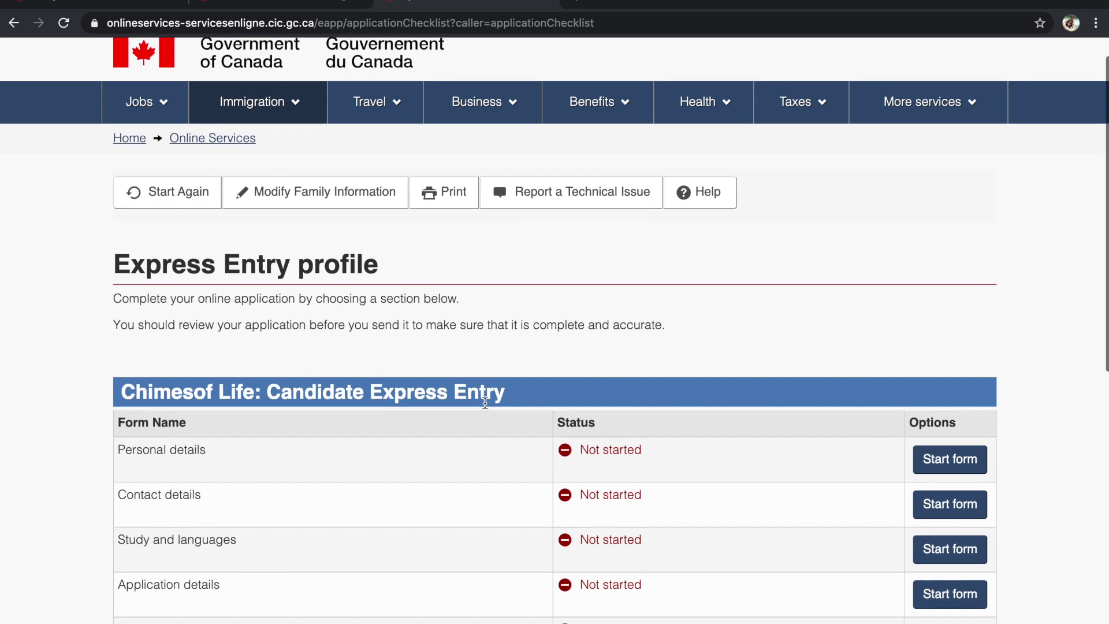
pyautogui.scroll(-2, 485, 402)
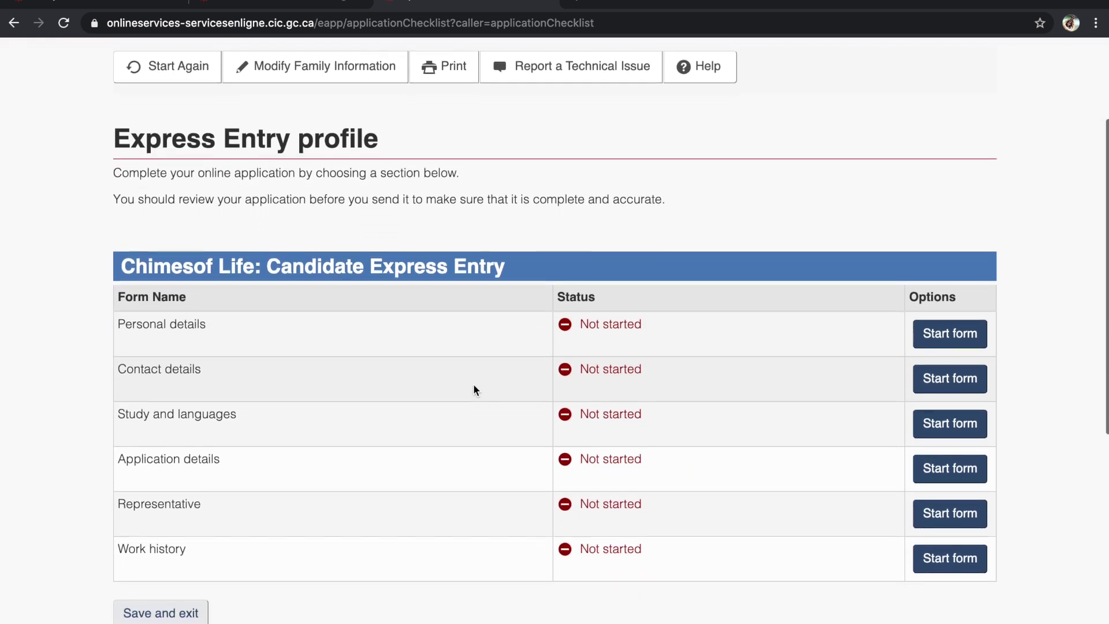
pyautogui.scroll(-1, 462, 362)
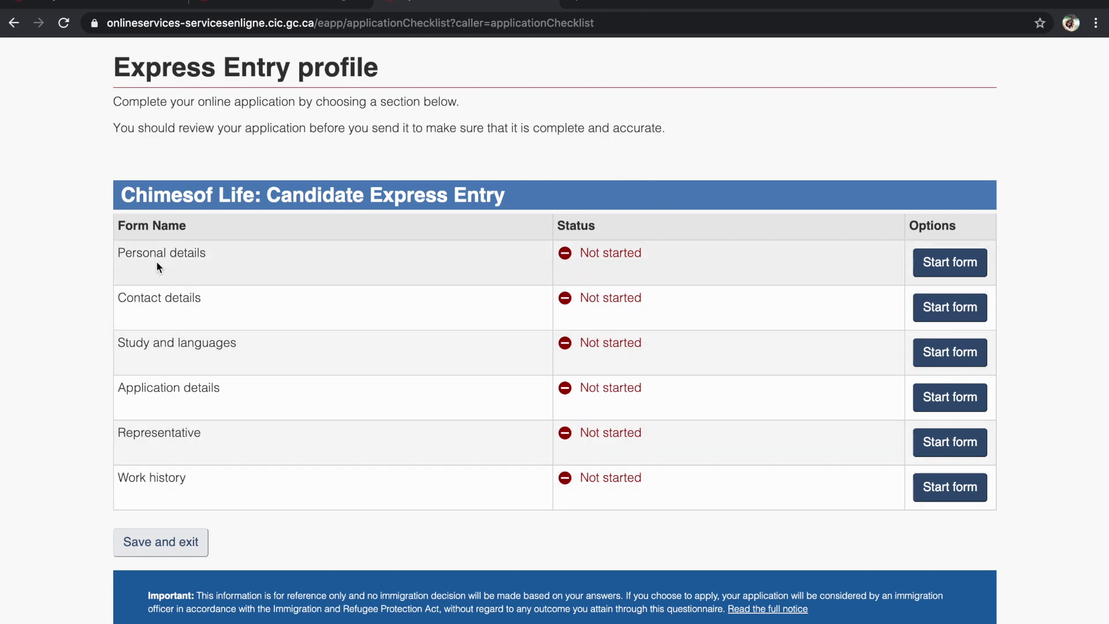
pyautogui.click(941, 269)
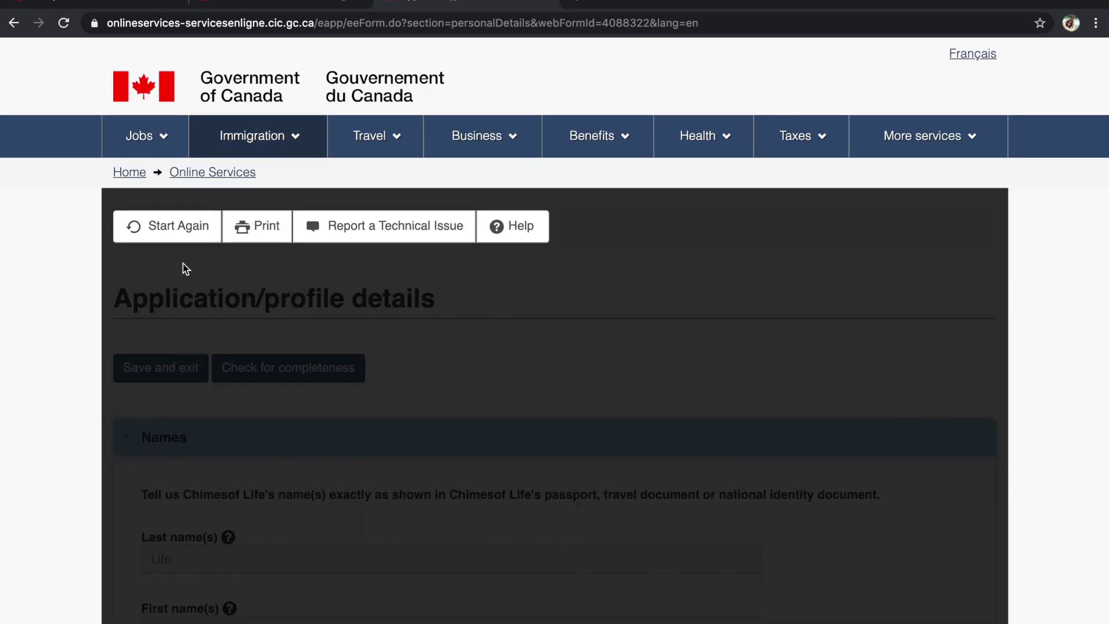
# Review the prefilled Names section and move on to Personal description.
pyautogui.scroll(-1, 643, 337)
pyautogui.scroll(-3, 644, 335)
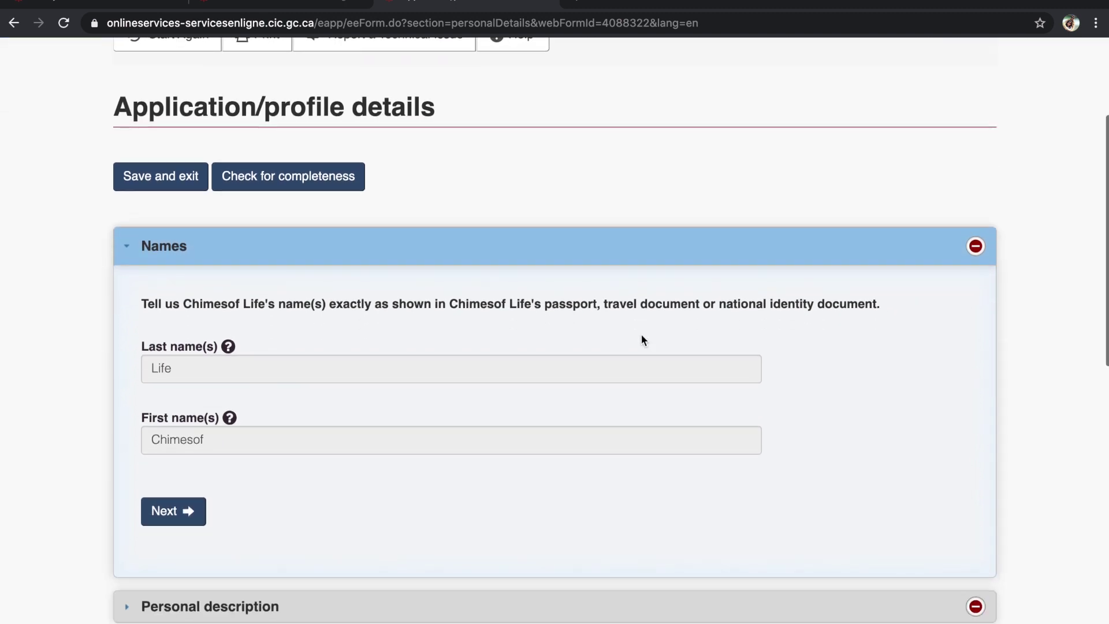
pyautogui.scroll(-1, 641, 332)
pyautogui.scroll(1, 641, 334)
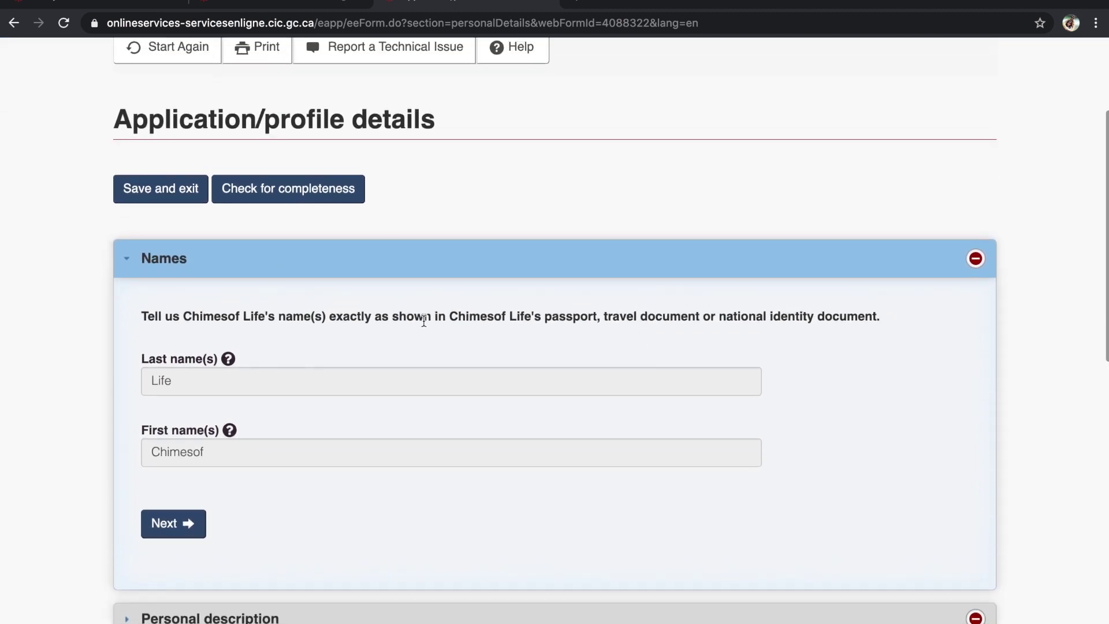
pyautogui.scroll(1, 426, 325)
pyautogui.scroll(-3, 425, 325)
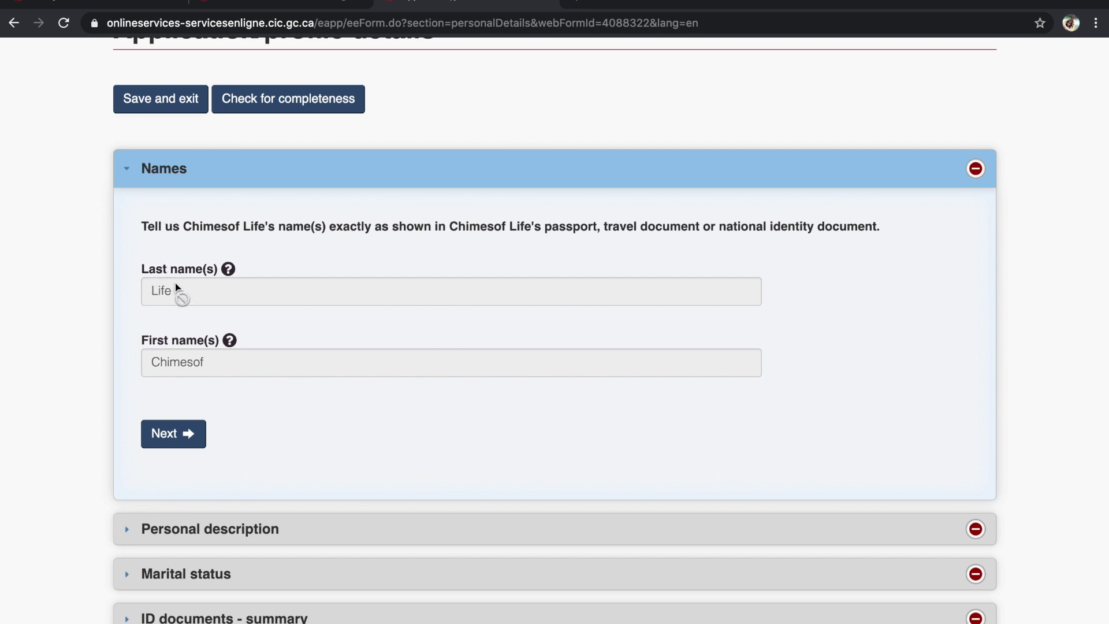
pyautogui.scroll(-1, 348, 452)
pyautogui.click(182, 404)
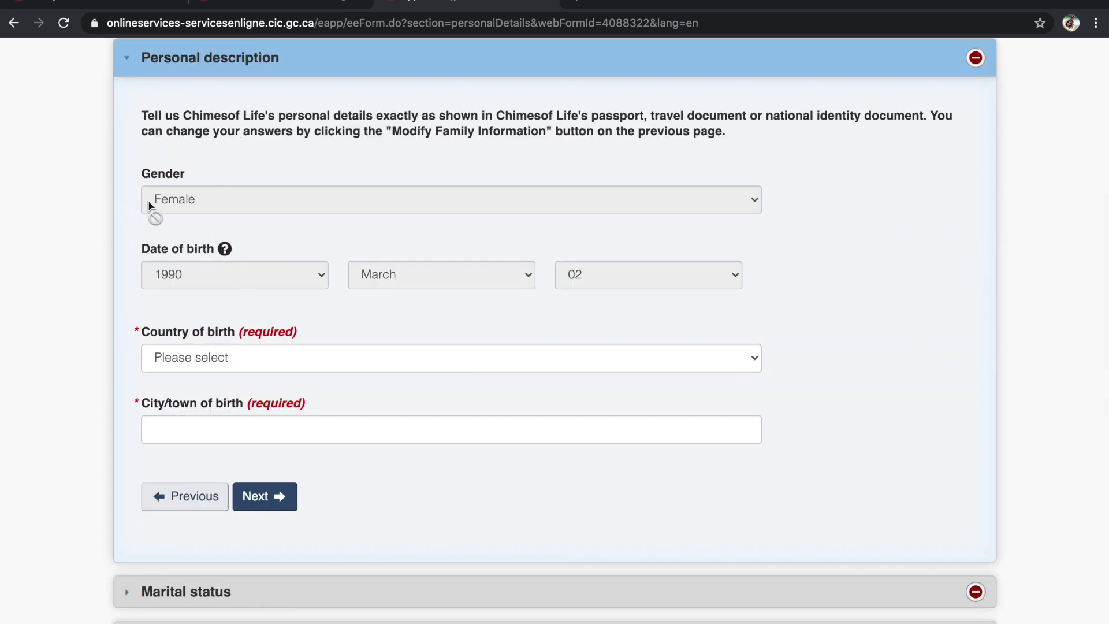
# Enter India and Delhi as country and city of birth, then pass Marital status.
pyautogui.click(192, 360)
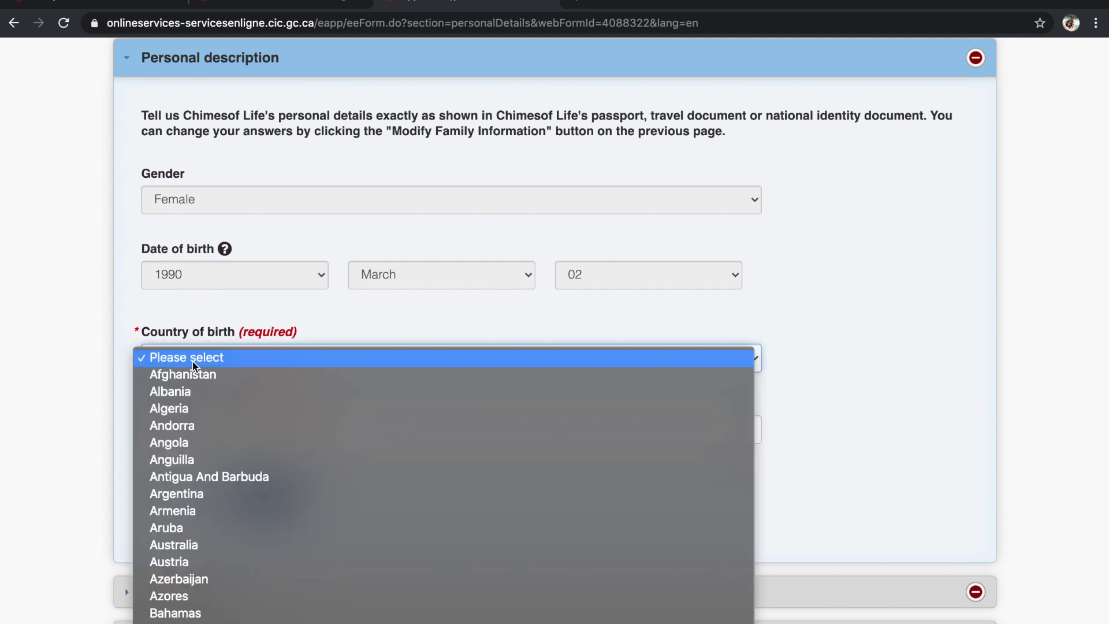
pyautogui.scroll(-10, 193, 365)
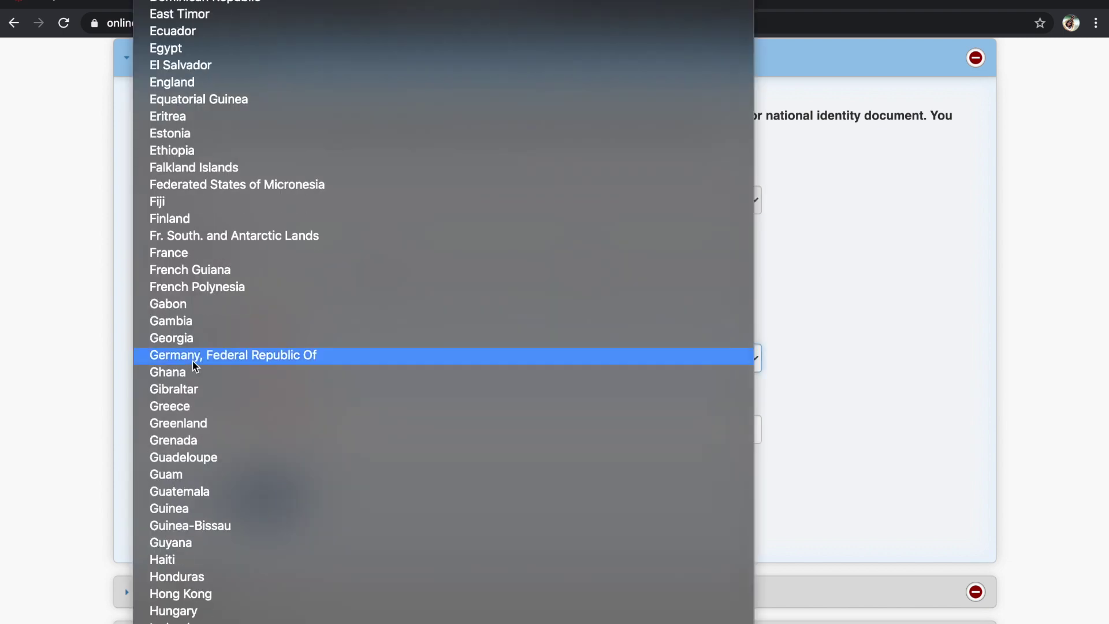
pyautogui.scroll(-3, 189, 442)
pyautogui.click(189, 442)
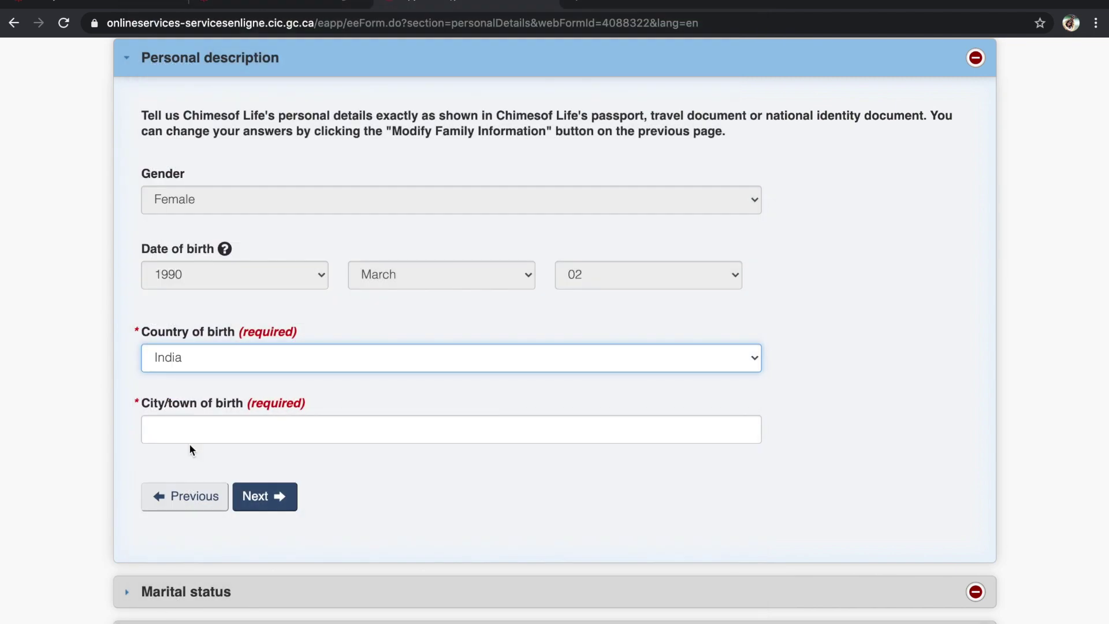
pyautogui.click(185, 433)
pyautogui.write('Delhi')
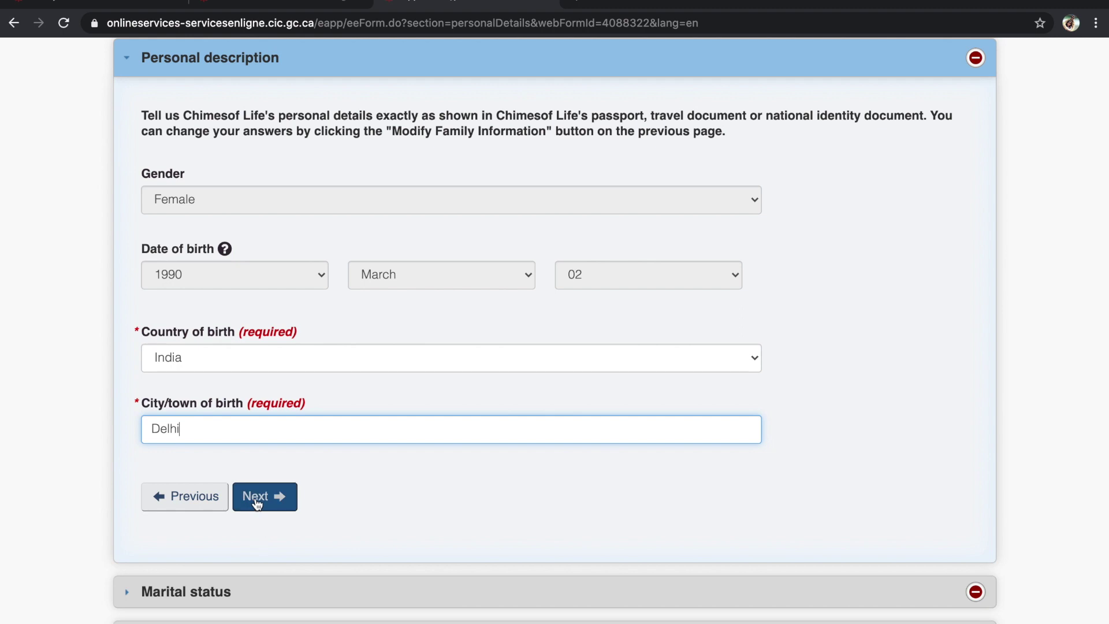
pyautogui.click(257, 498)
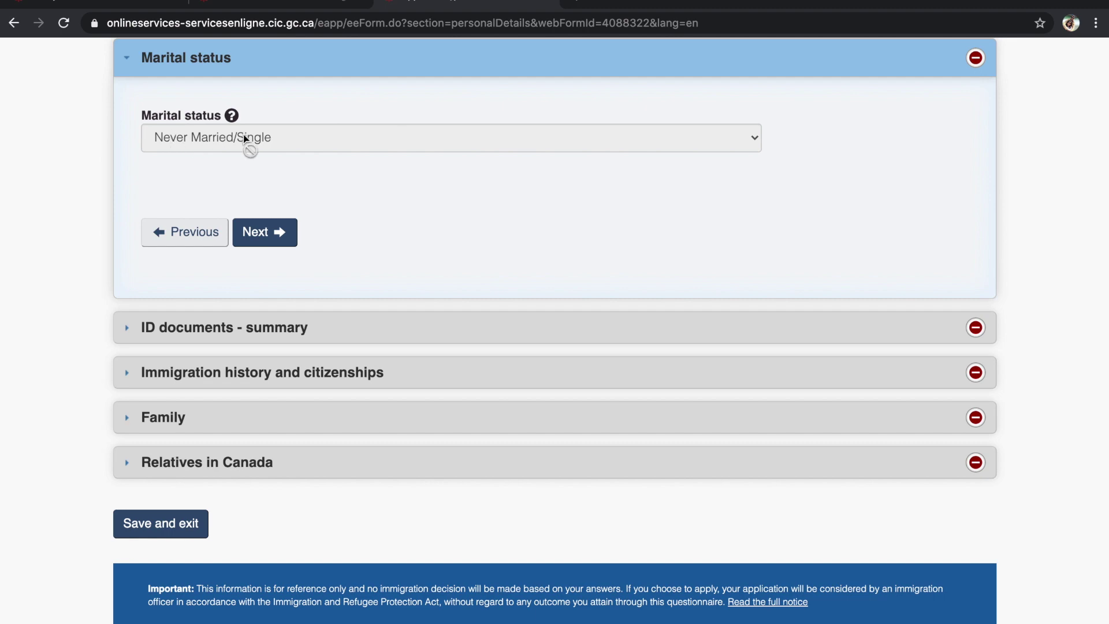
pyautogui.click(263, 238)
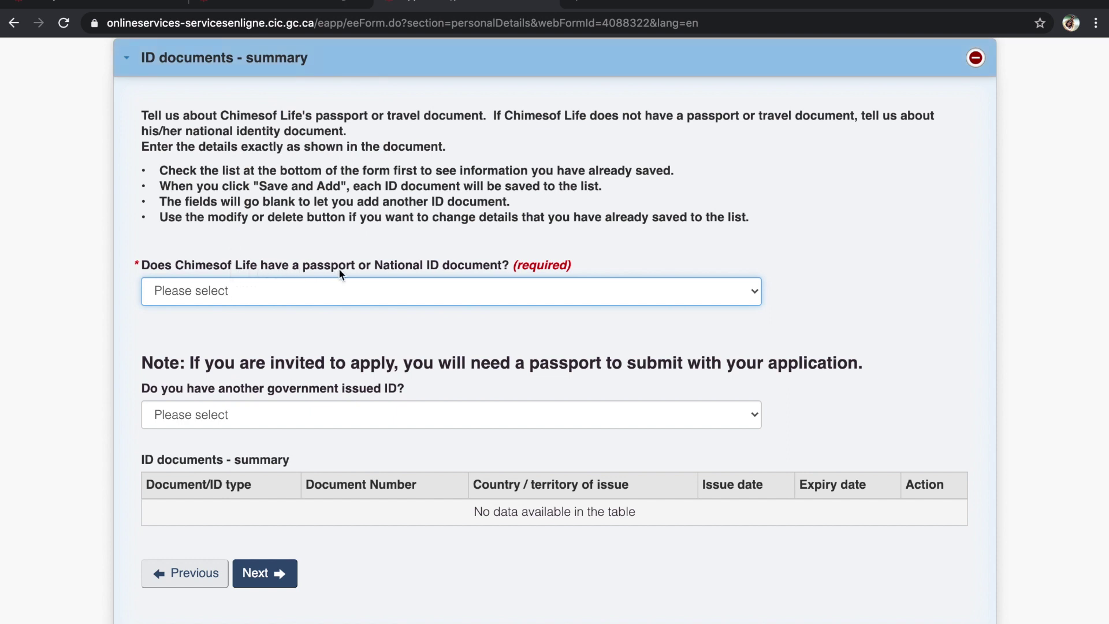
# Add a Passport/travel document, entering the passport number and country of issue IND (India).
pyautogui.click(307, 297)
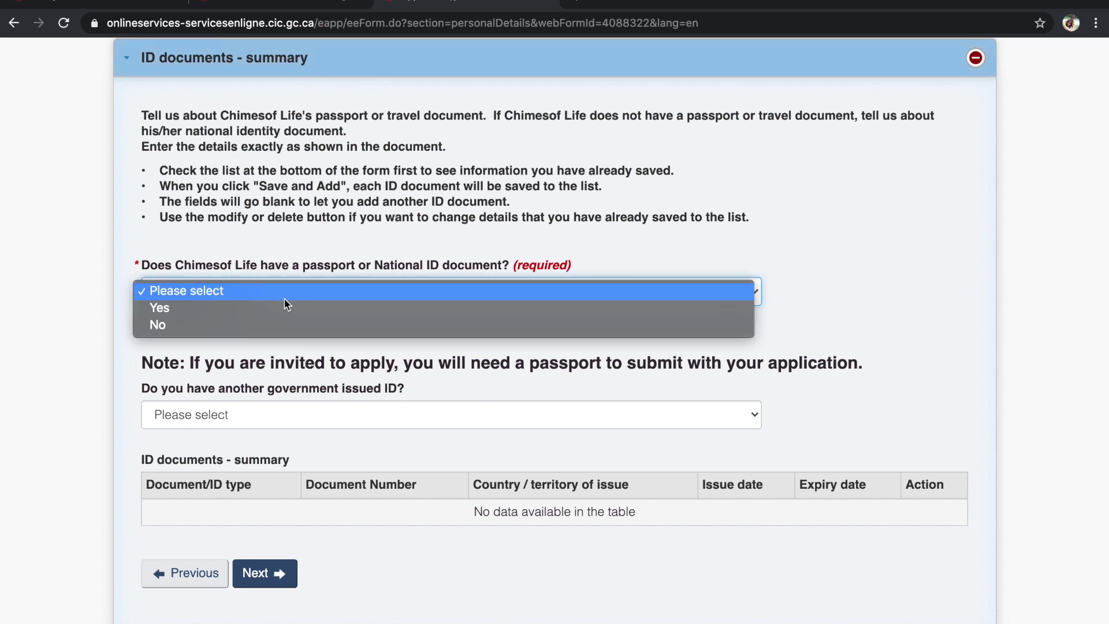
pyautogui.click(179, 305)
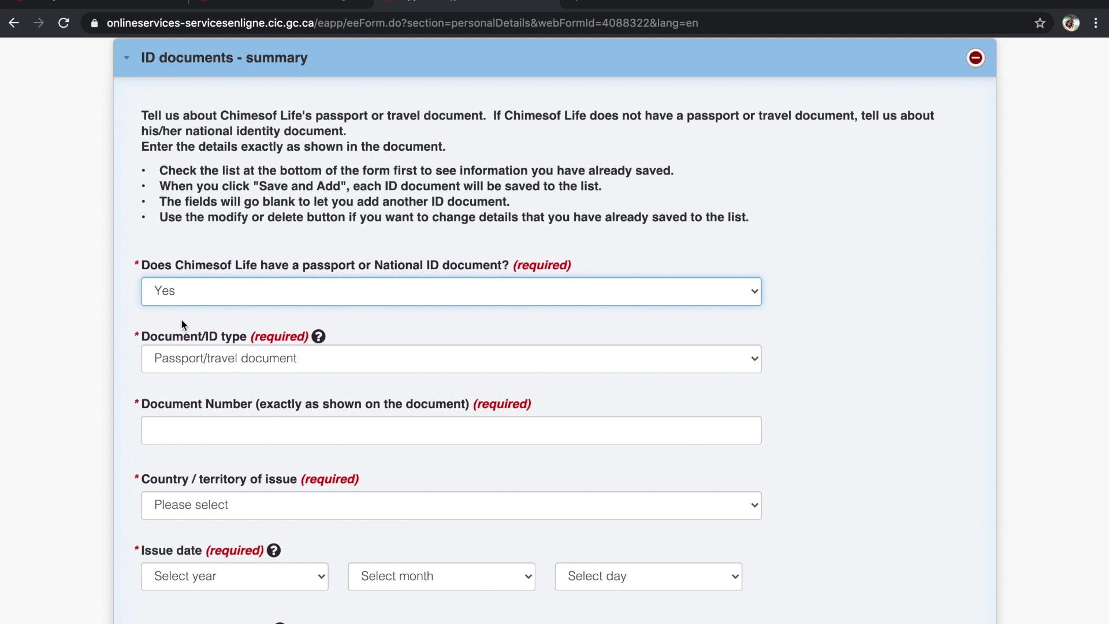
pyautogui.click(191, 370)
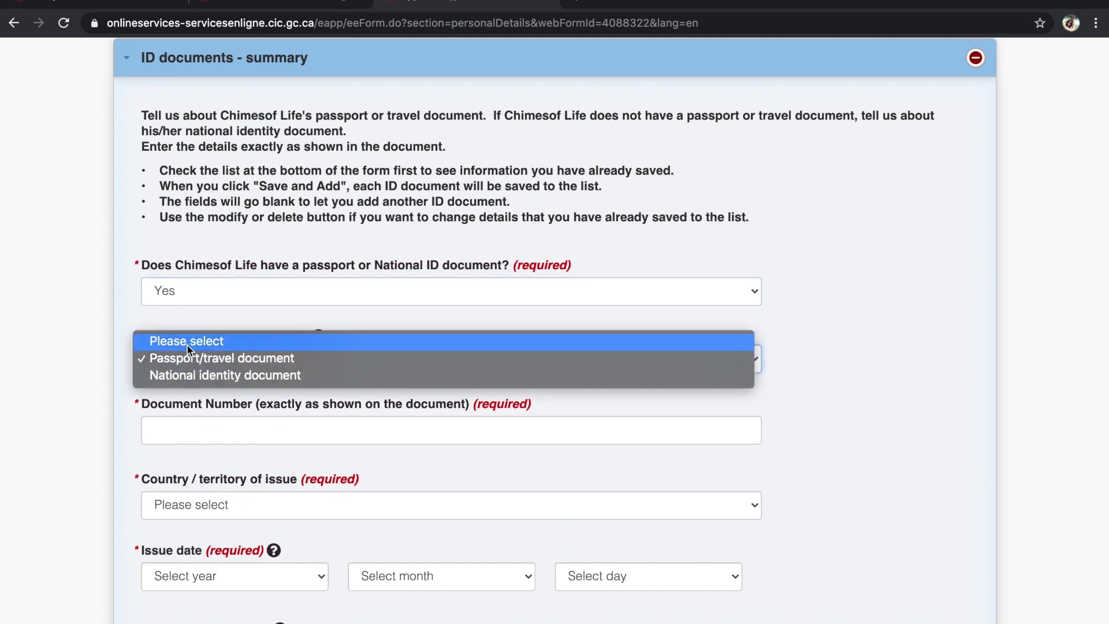
pyautogui.click(188, 360)
pyautogui.click(187, 432)
pyautogui.write('P123456')
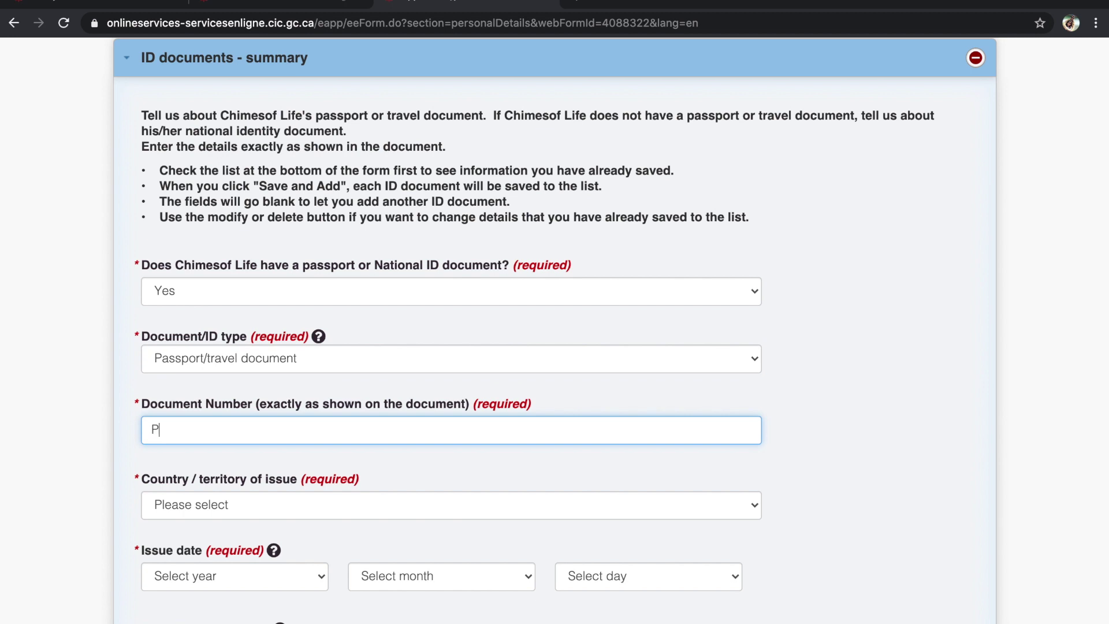
pyautogui.click(189, 504)
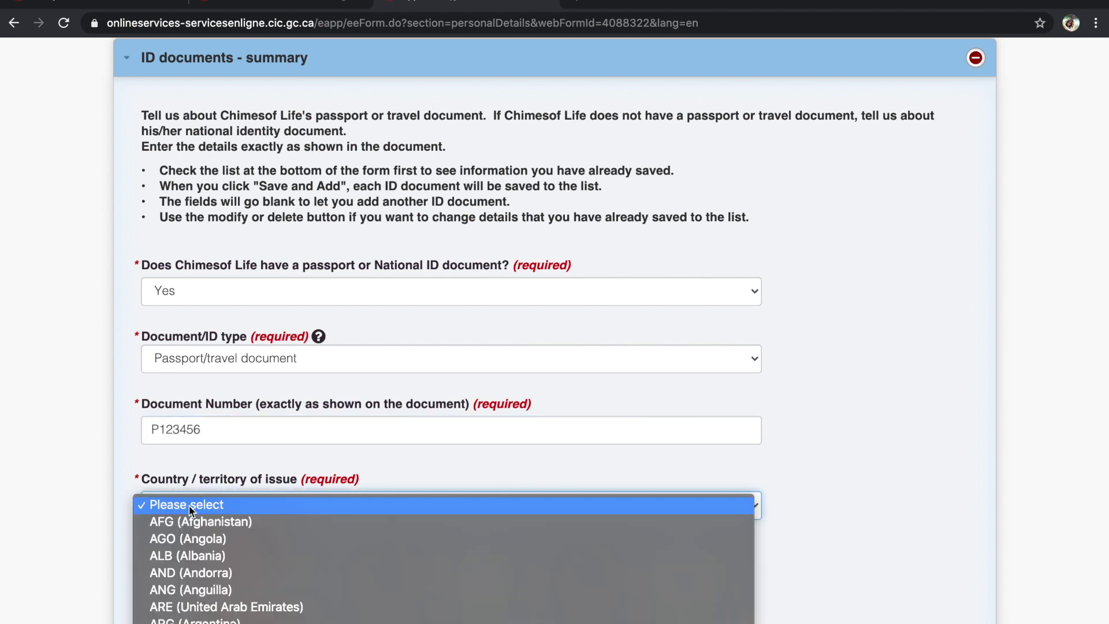
pyautogui.scroll(-15, 189, 510)
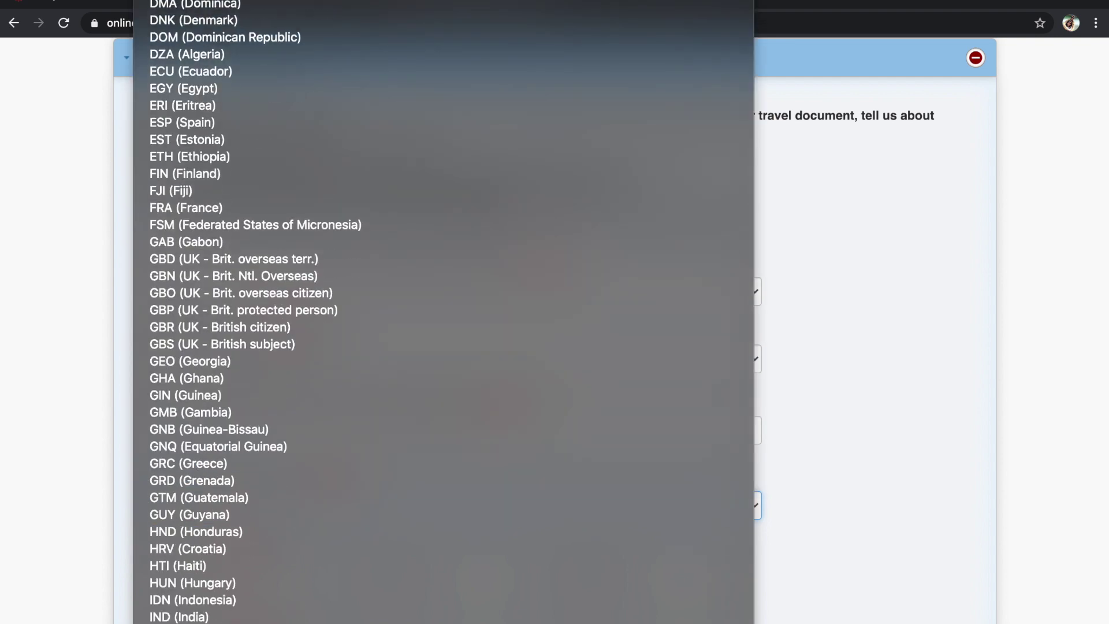
pyautogui.click(178, 563)
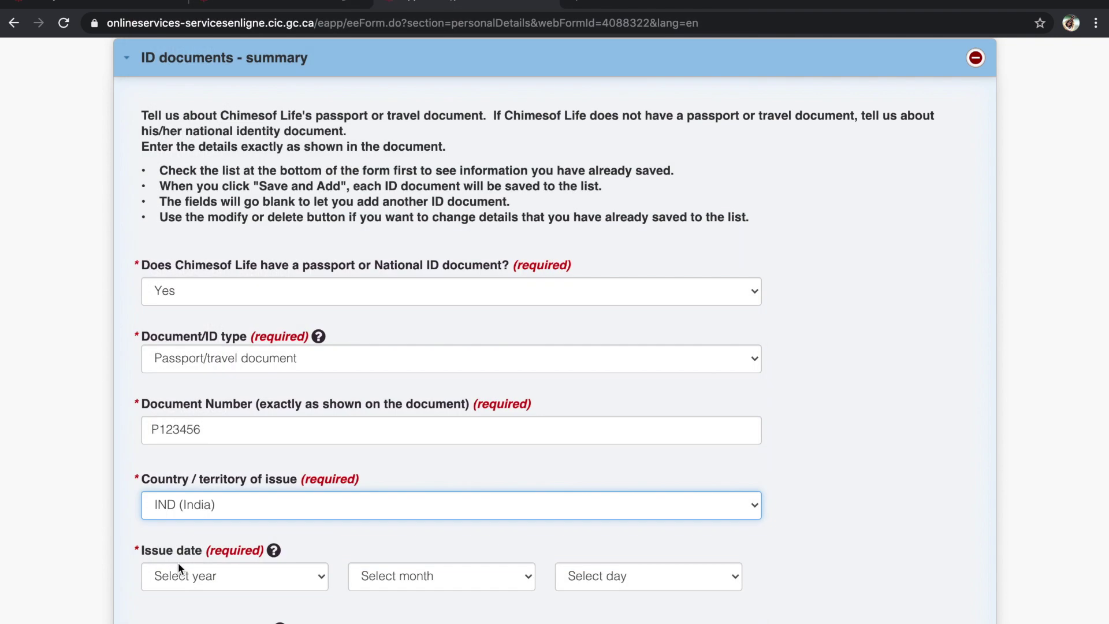
# Set the passport issue date to 03 January 2017.
pyautogui.click(183, 575)
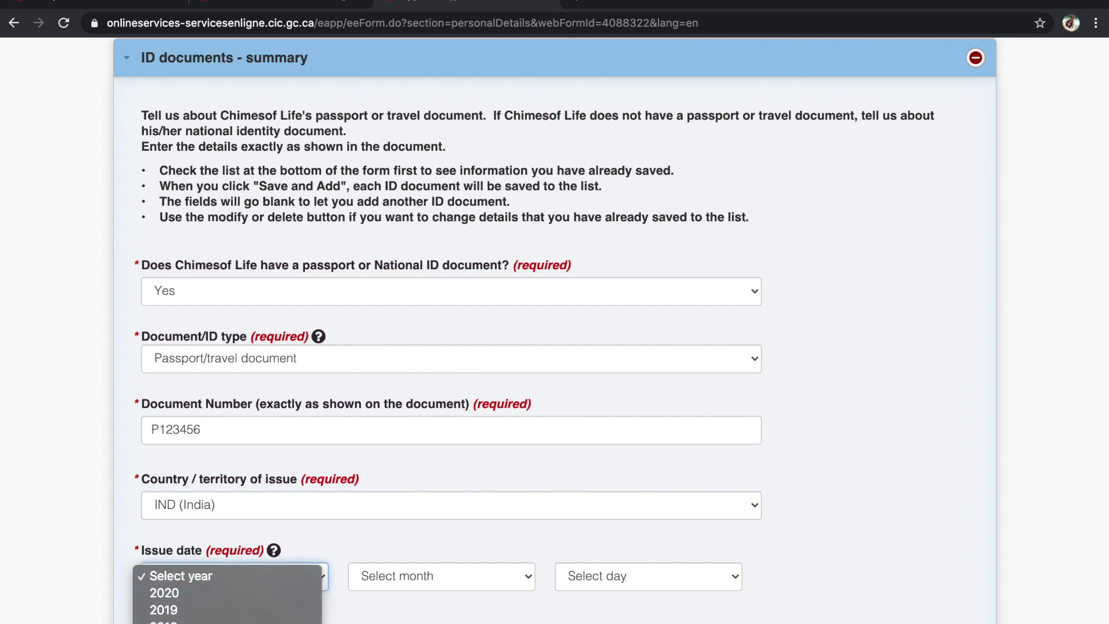
pyautogui.write('2017')
pyautogui.press('Return')
pyautogui.scroll(-1, 850, 458)
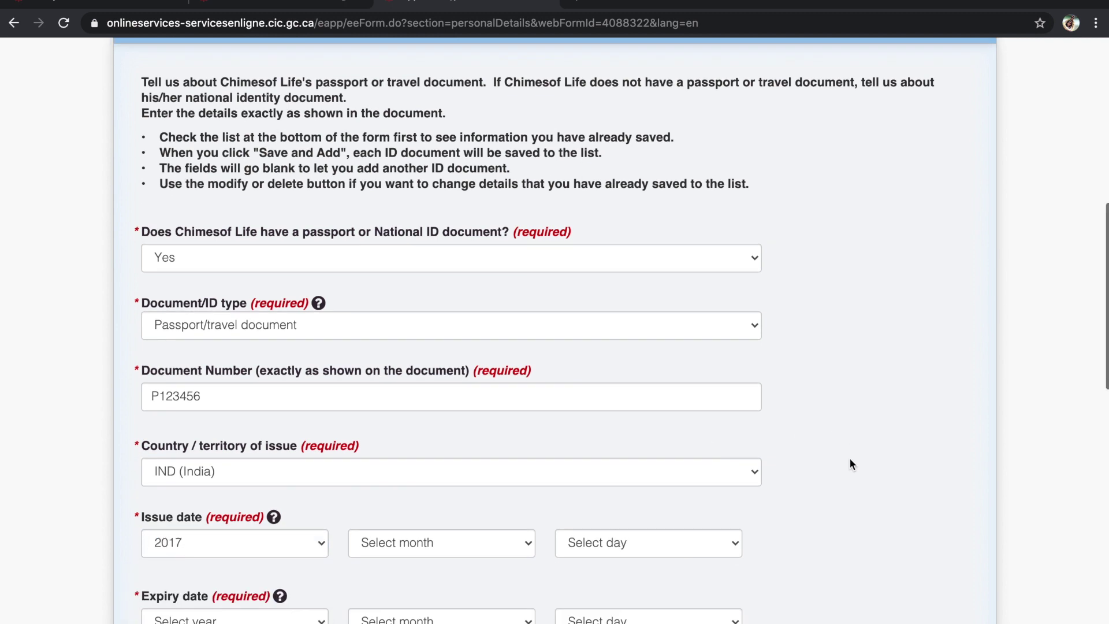
pyautogui.scroll(-3, 850, 464)
pyautogui.click(474, 397)
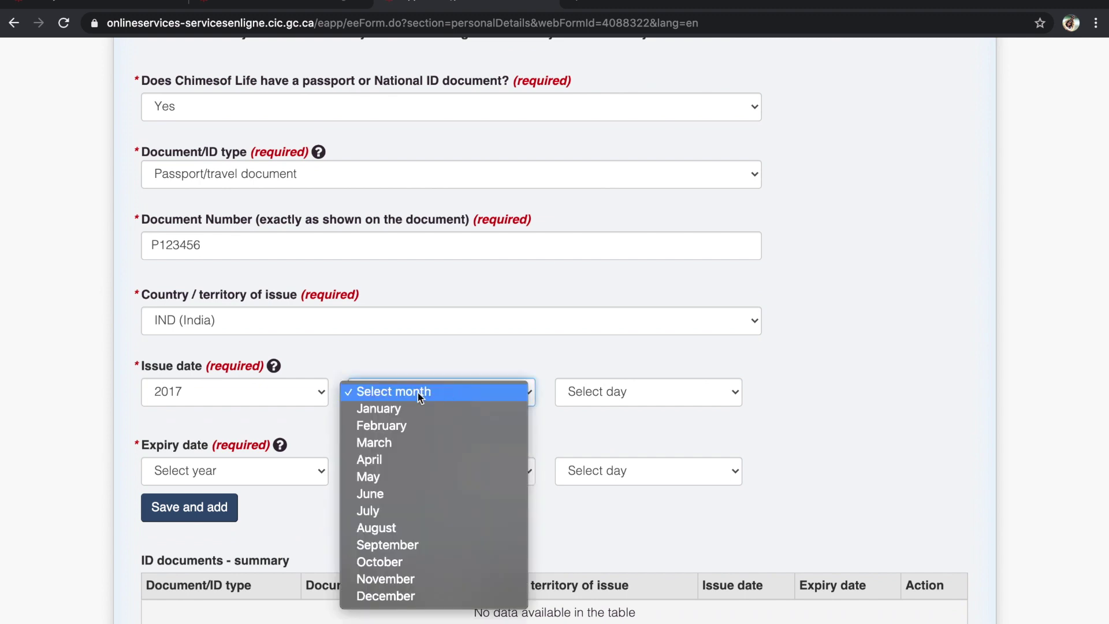
pyautogui.click(450, 404)
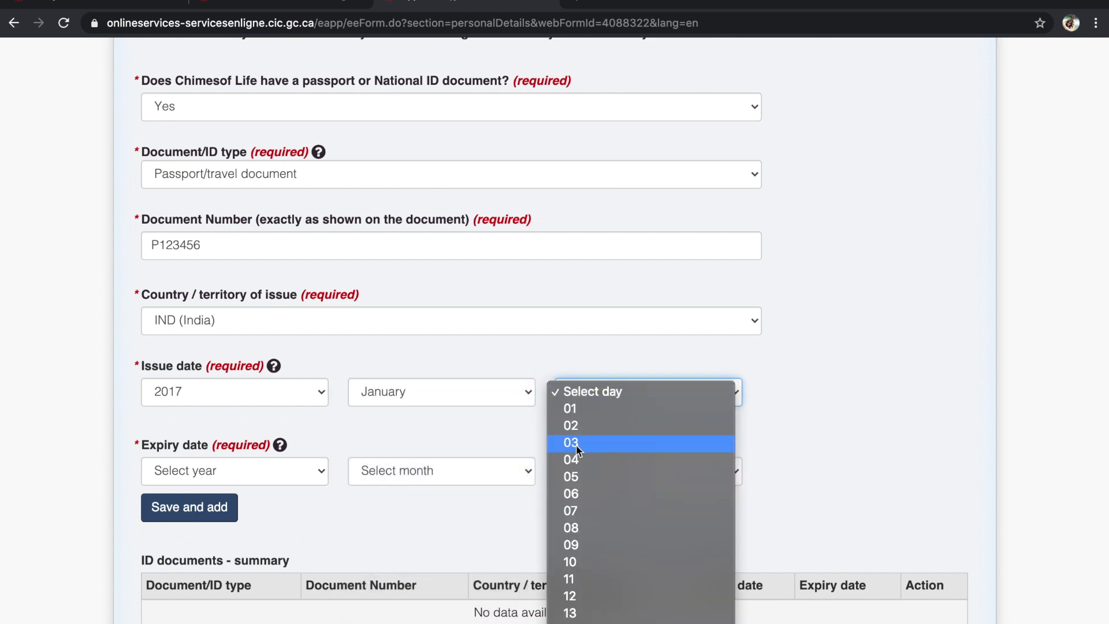
pyautogui.click(577, 447)
pyautogui.click(800, 388)
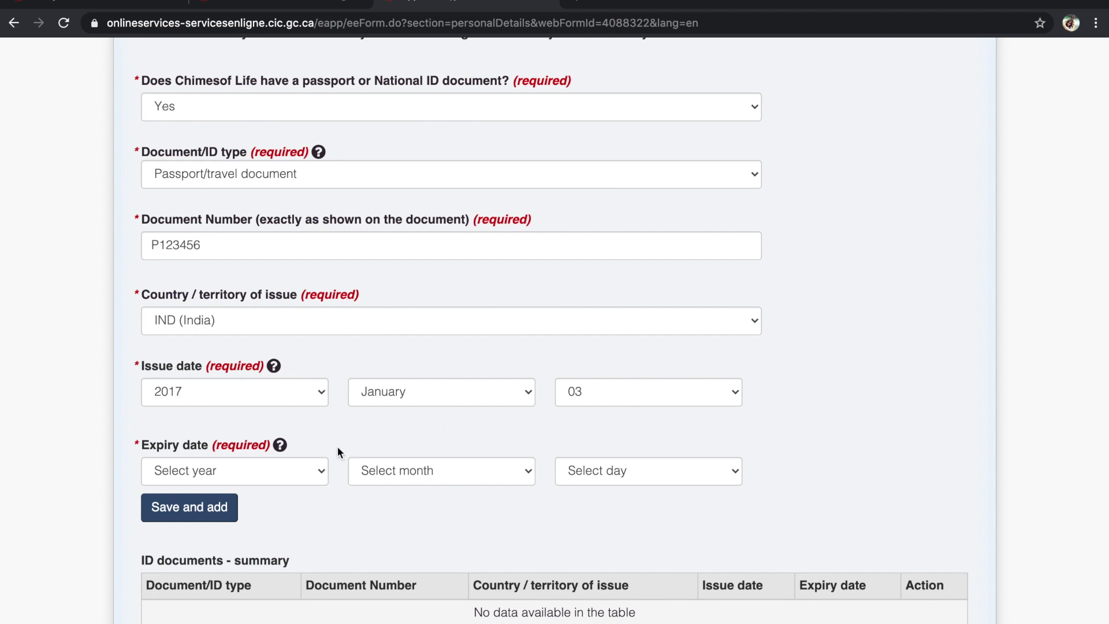
# Set the expiry date to 04 February 2038, save the passport, and continue.
pyautogui.click(293, 474)
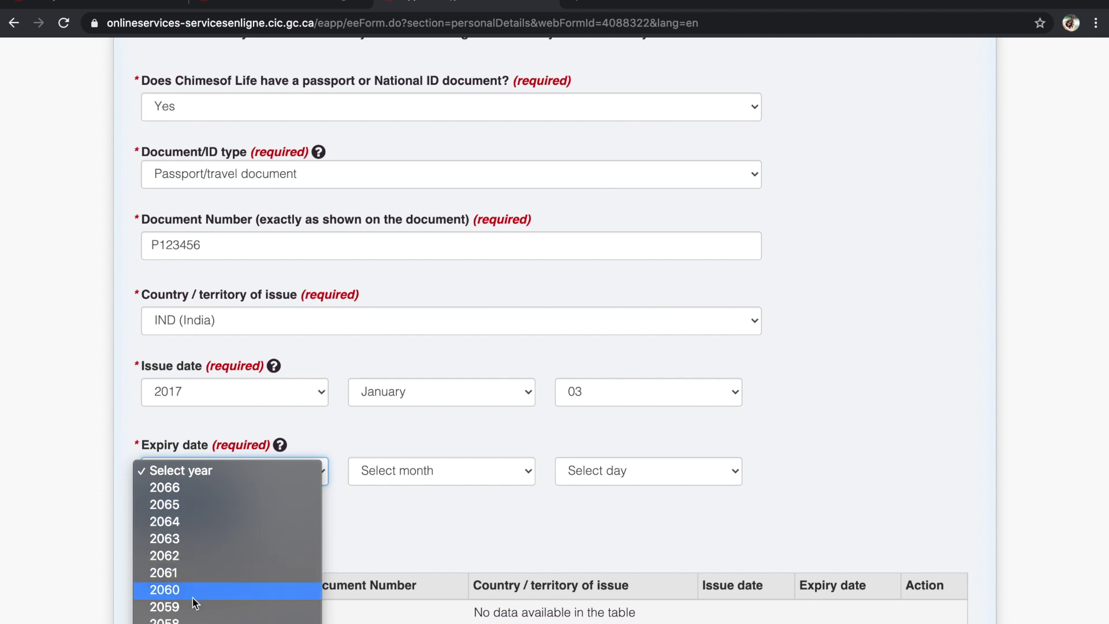
pyautogui.scroll(-7, 192, 612)
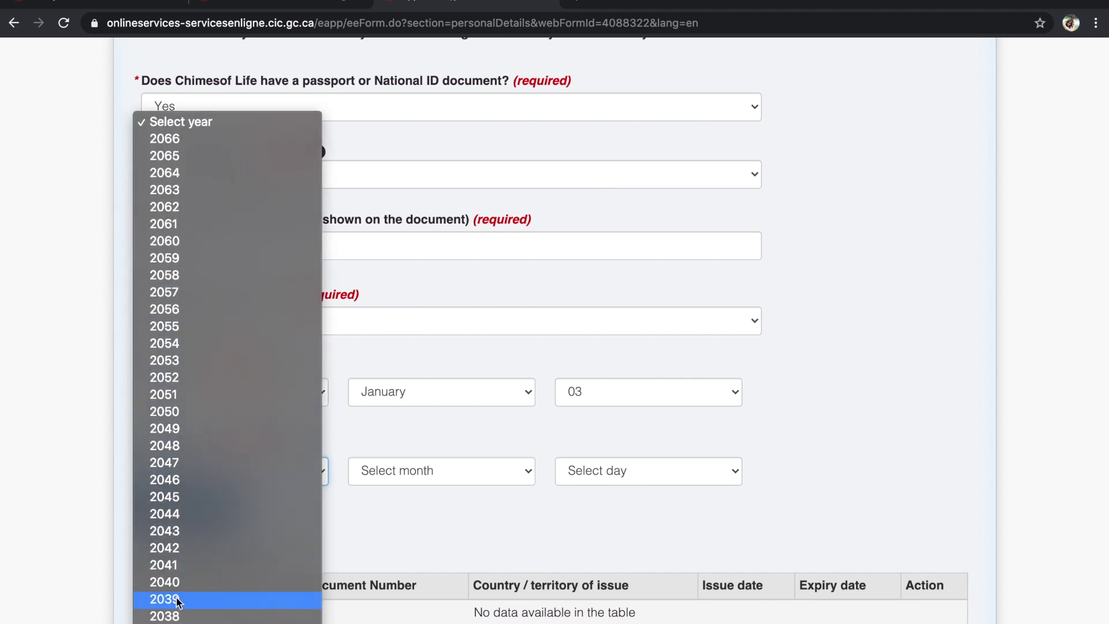
pyautogui.click(181, 615)
pyautogui.click(396, 472)
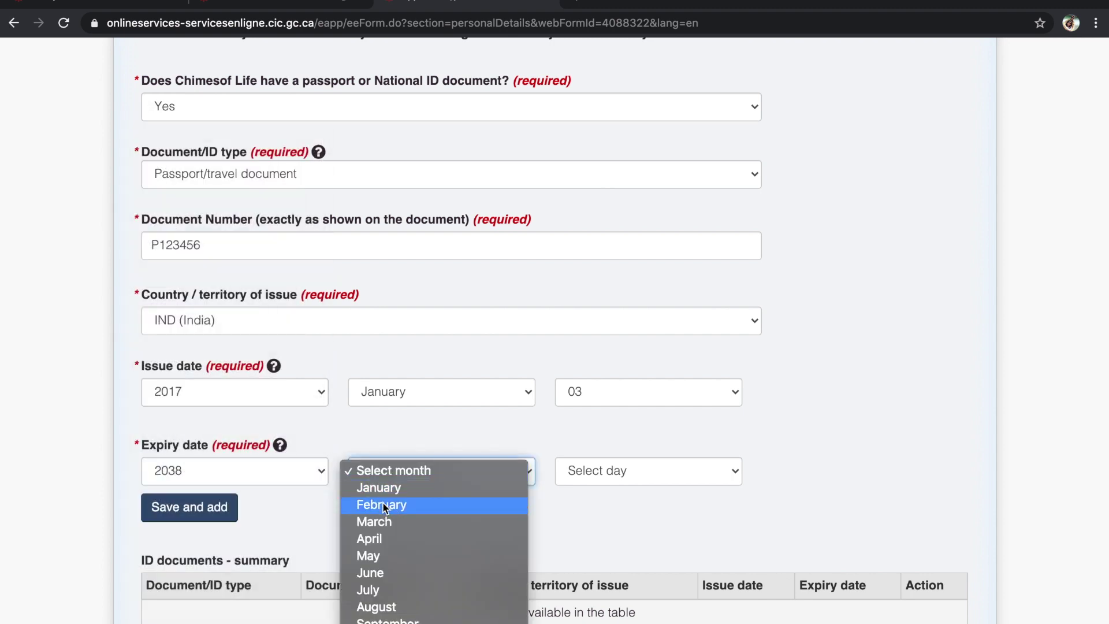
pyautogui.click(489, 498)
pyautogui.click(607, 470)
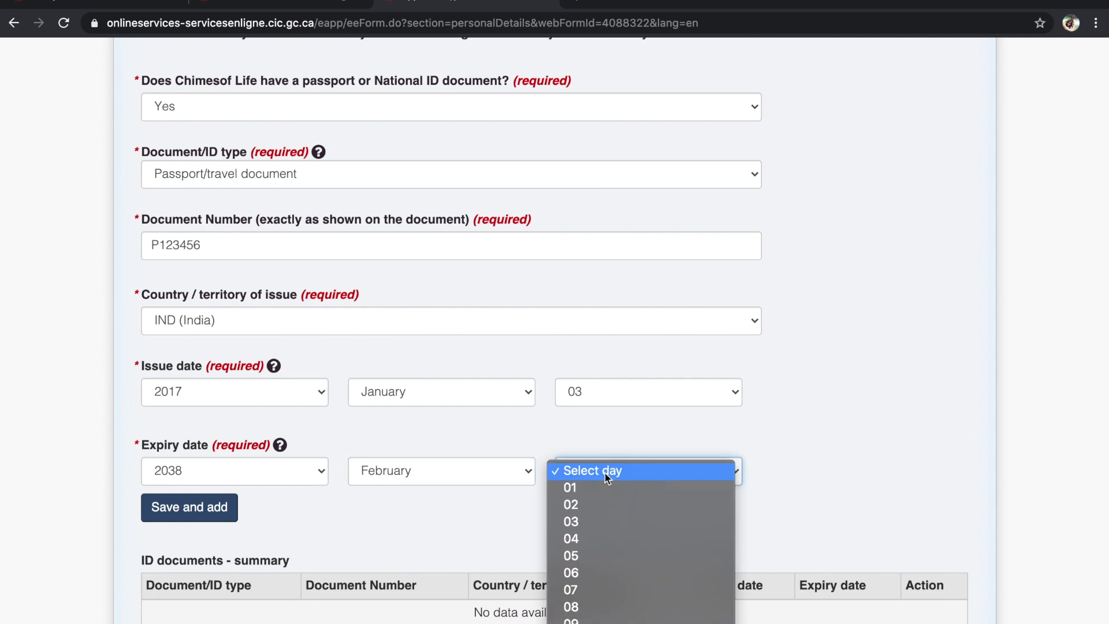
pyautogui.click(578, 539)
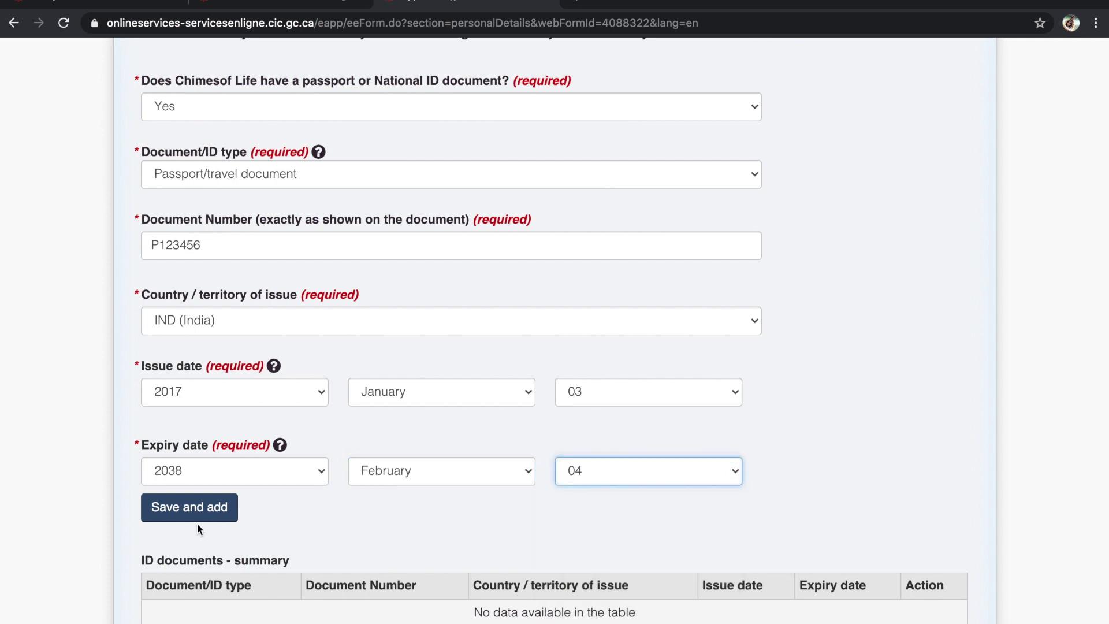
pyautogui.scroll(-3, 357, 515)
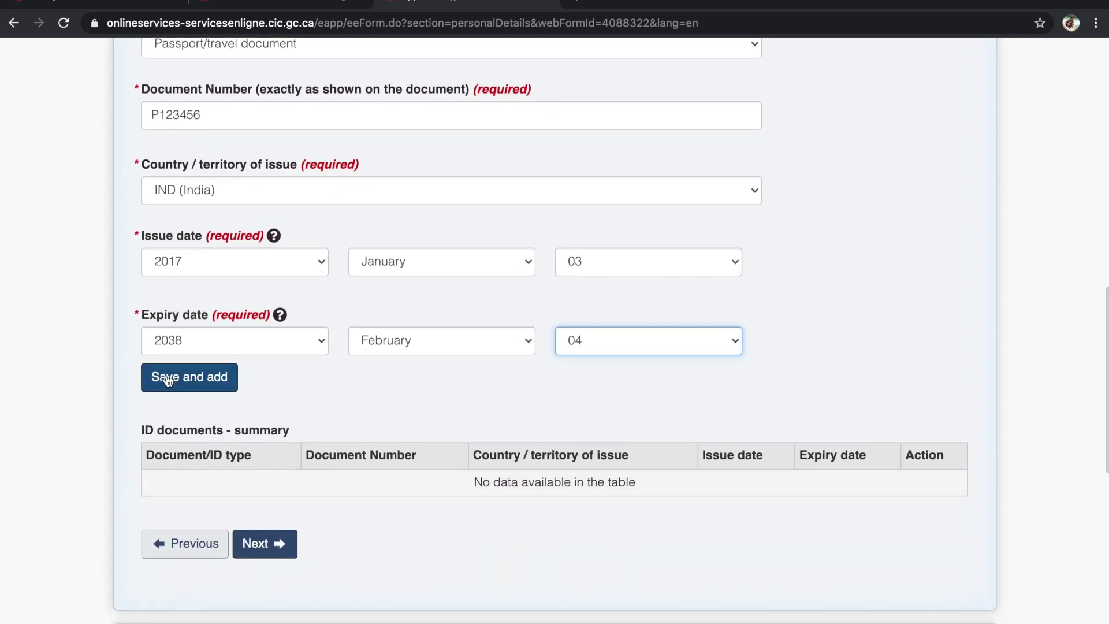
pyautogui.click(183, 383)
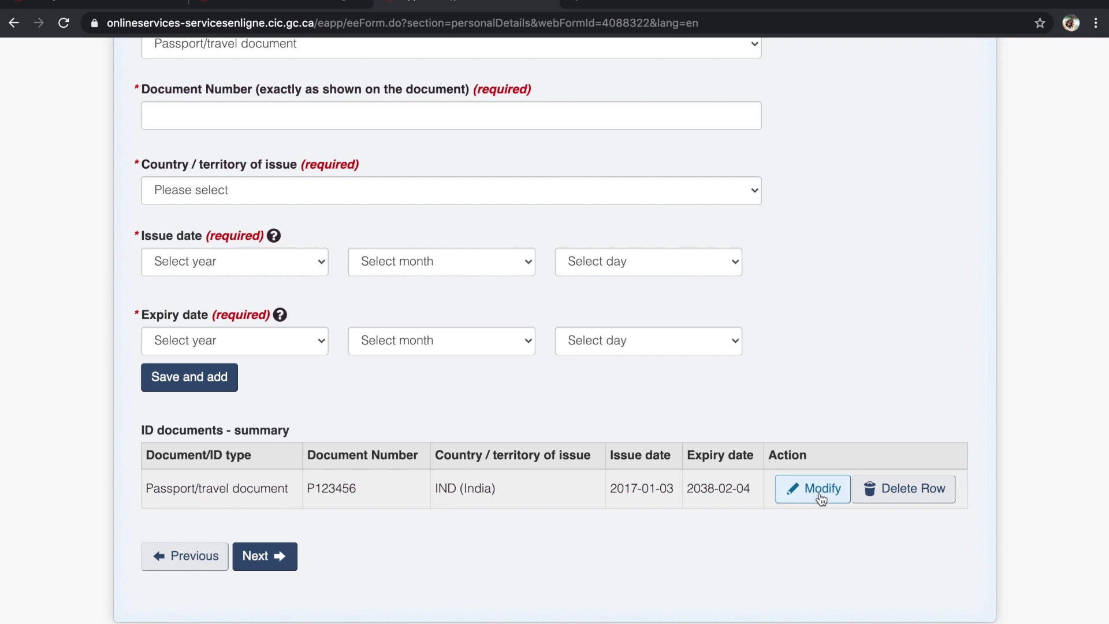
pyautogui.click(255, 569)
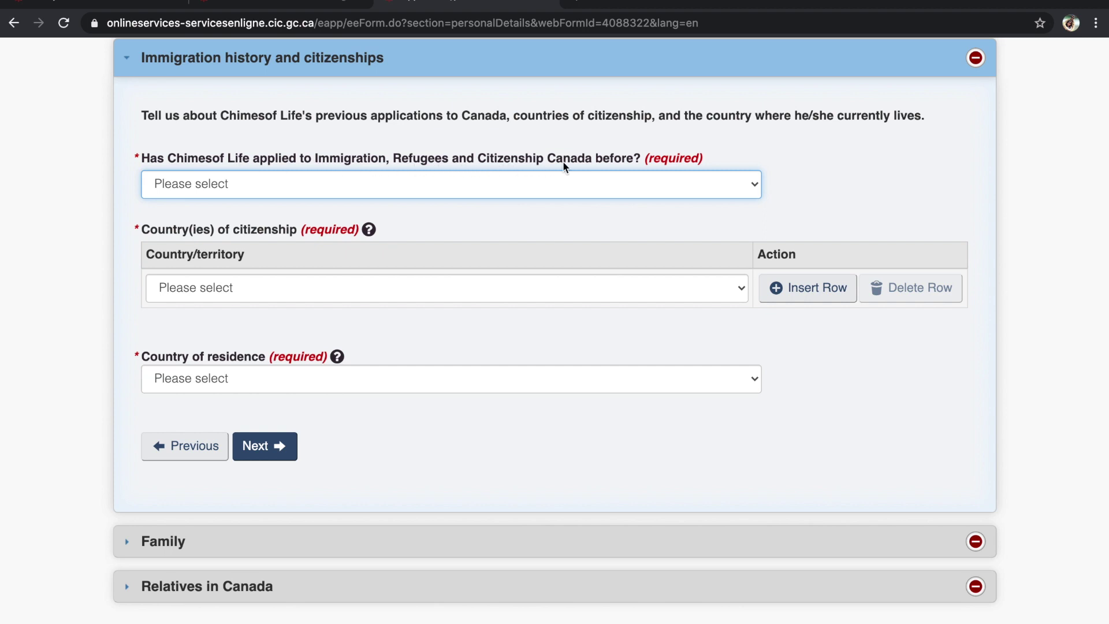
# Record no previous IRCC applications and India as country of citizenship.
pyautogui.click(289, 186)
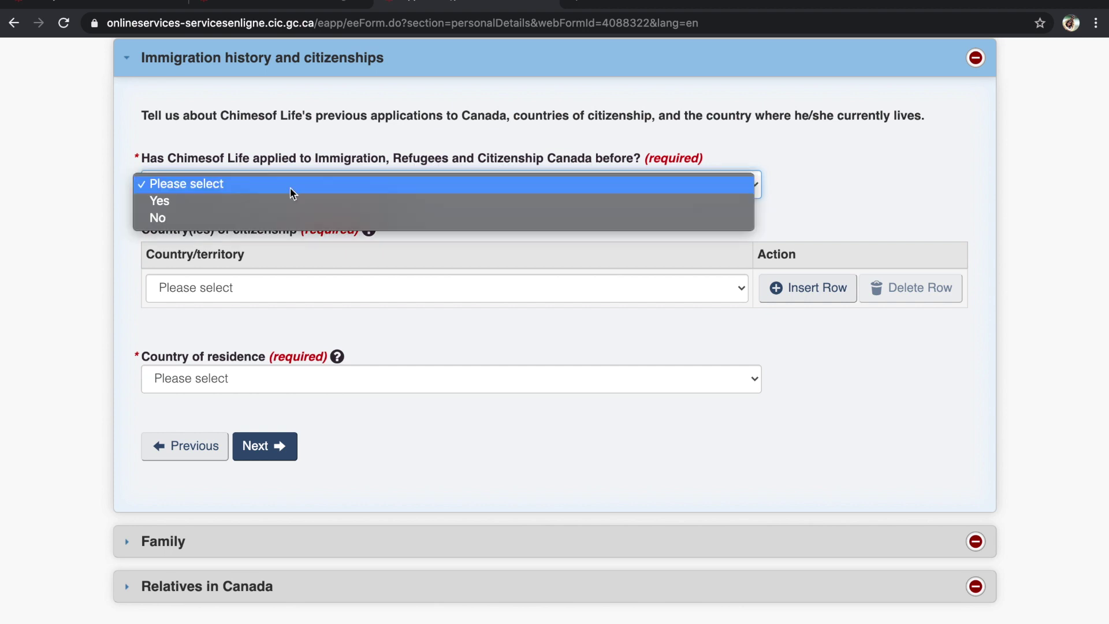
pyautogui.click(153, 217)
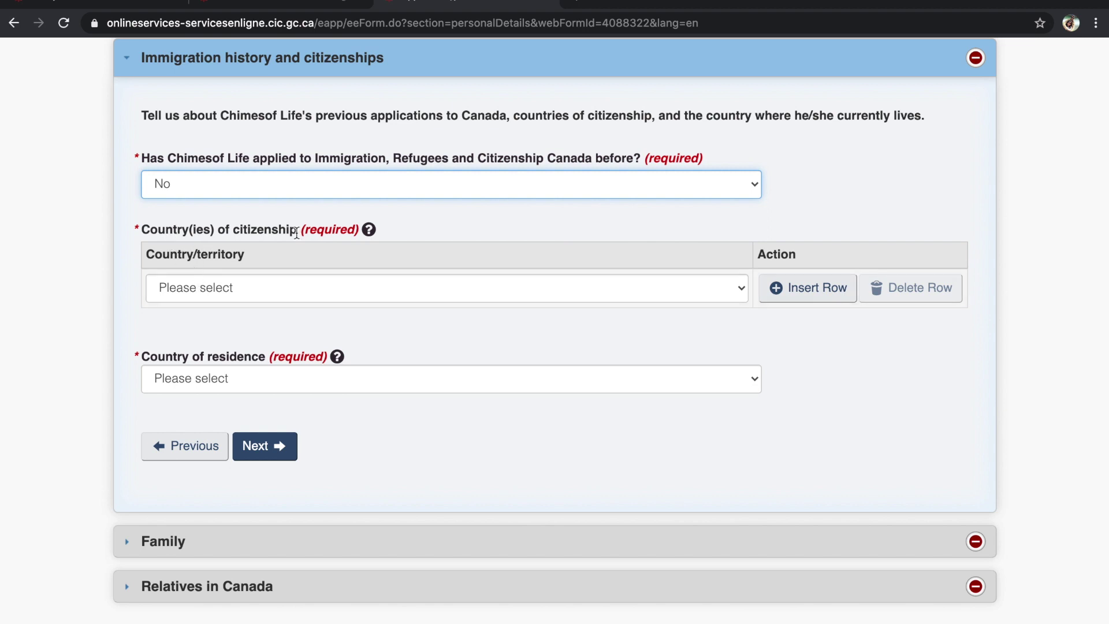
pyautogui.click(222, 289)
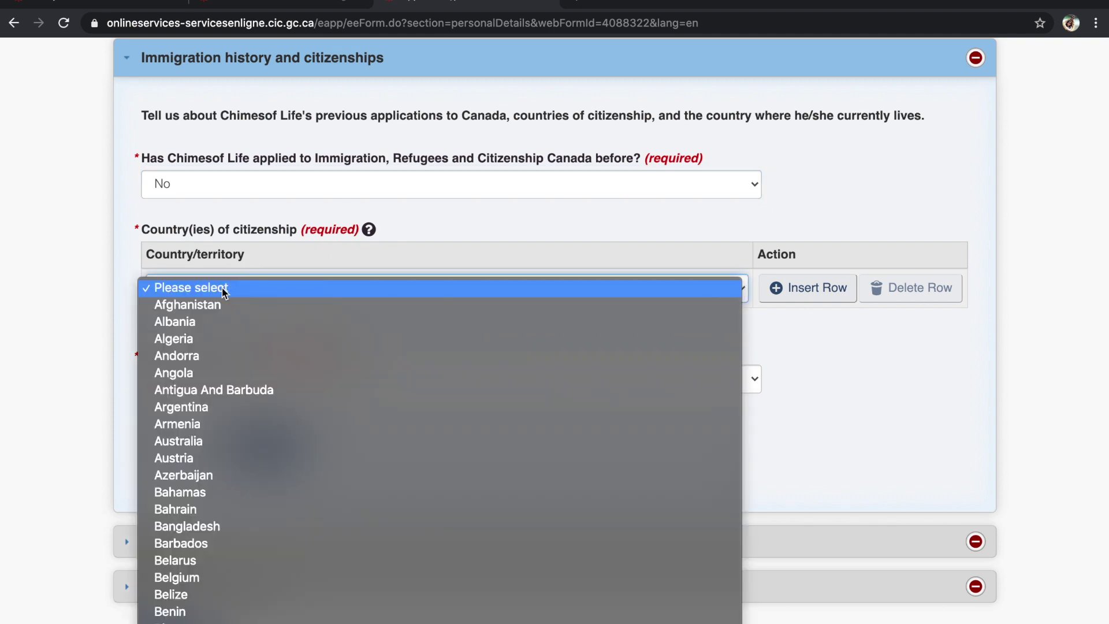
pyautogui.scroll(-15, 222, 292)
pyautogui.scroll(-1, 223, 291)
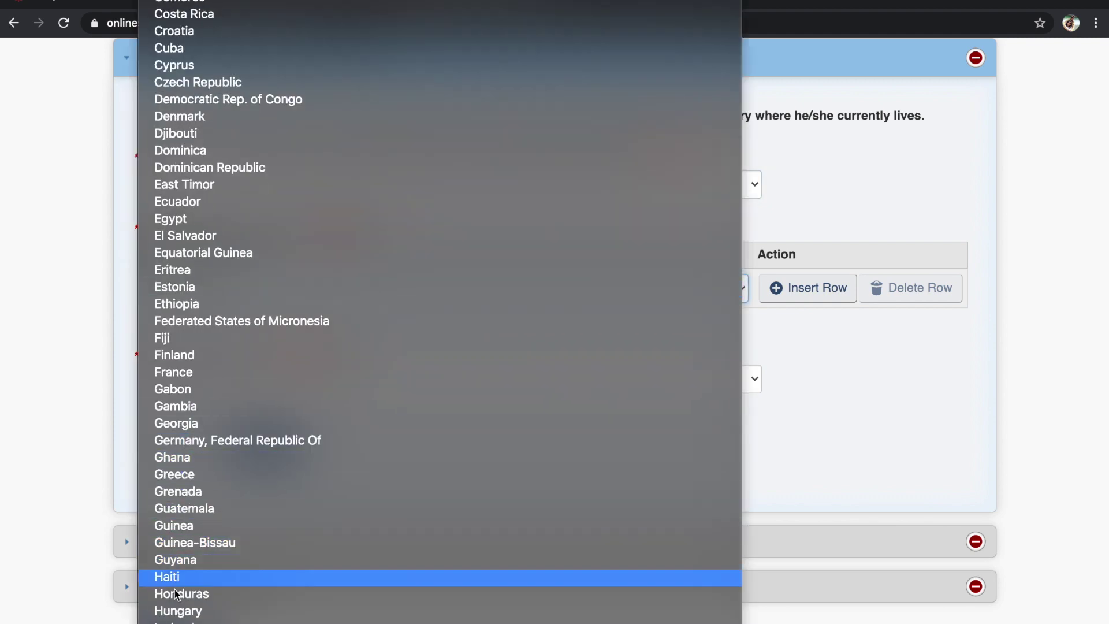
pyautogui.write('india')
pyautogui.press('Return')
pyautogui.click(194, 326)
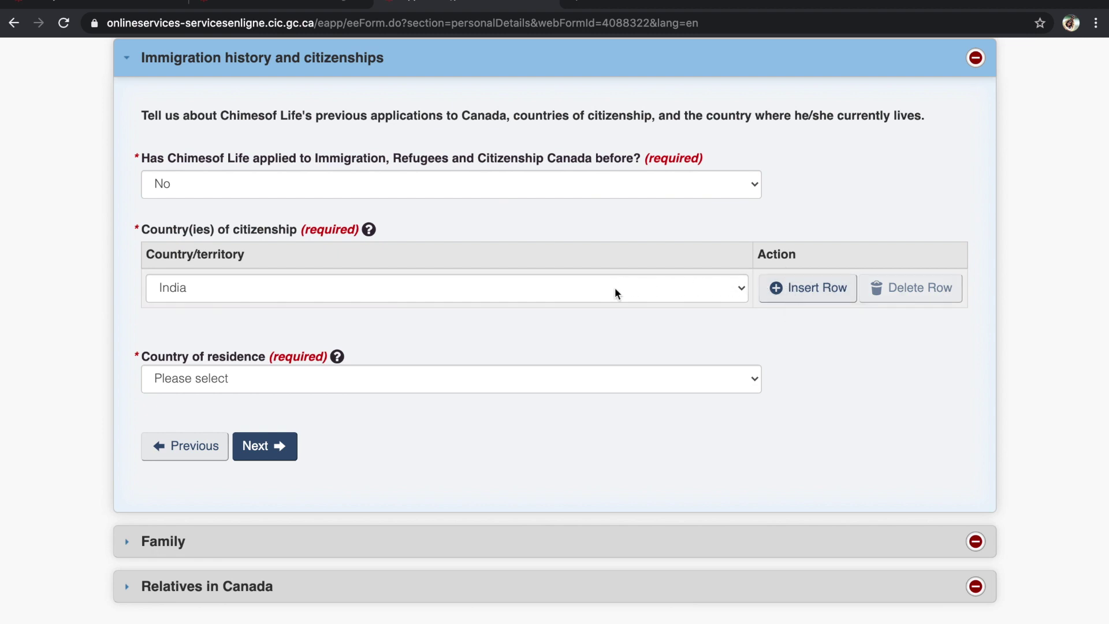
# Confirm India as country of residence and advance to the Family section.
pyautogui.click(335, 378)
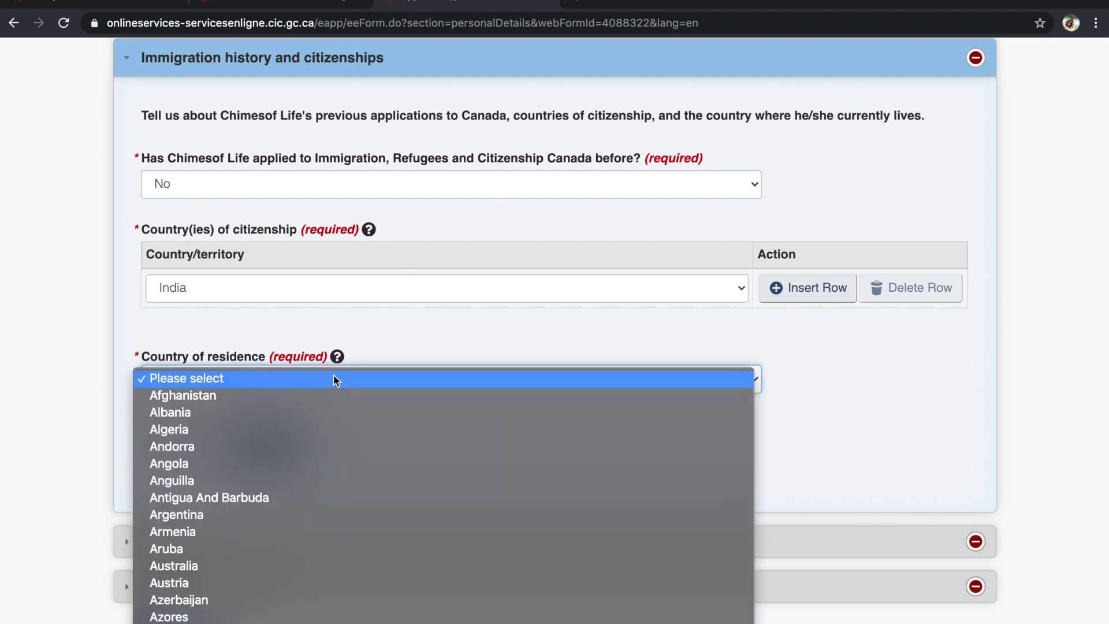
pyautogui.scroll(-10, 333, 374)
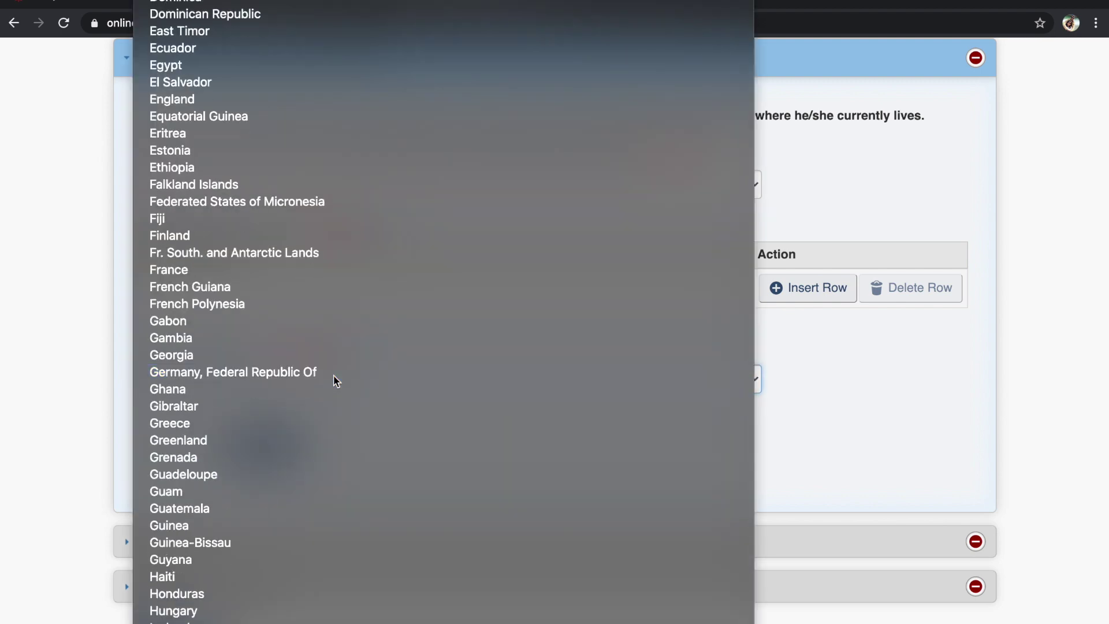
pyautogui.press('Escape')
pyautogui.click(267, 454)
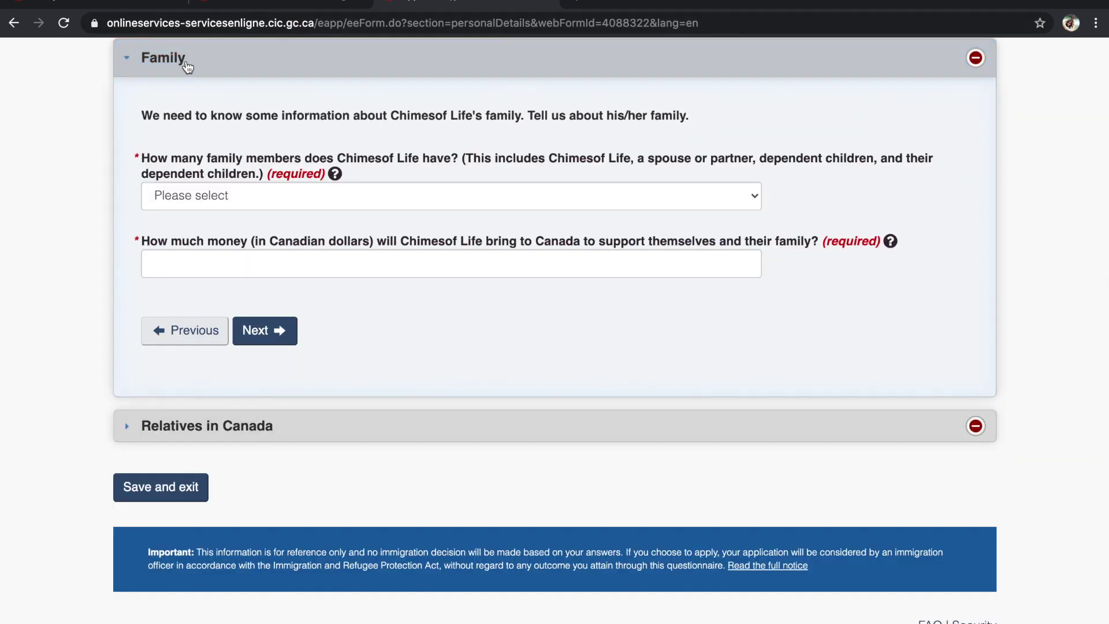
# Set the number of family members to 1 and click into the settlement funds field.
pyautogui.moveTo(186, 63); pyautogui.dragTo(156, 63)
pyautogui.click(157, 63)
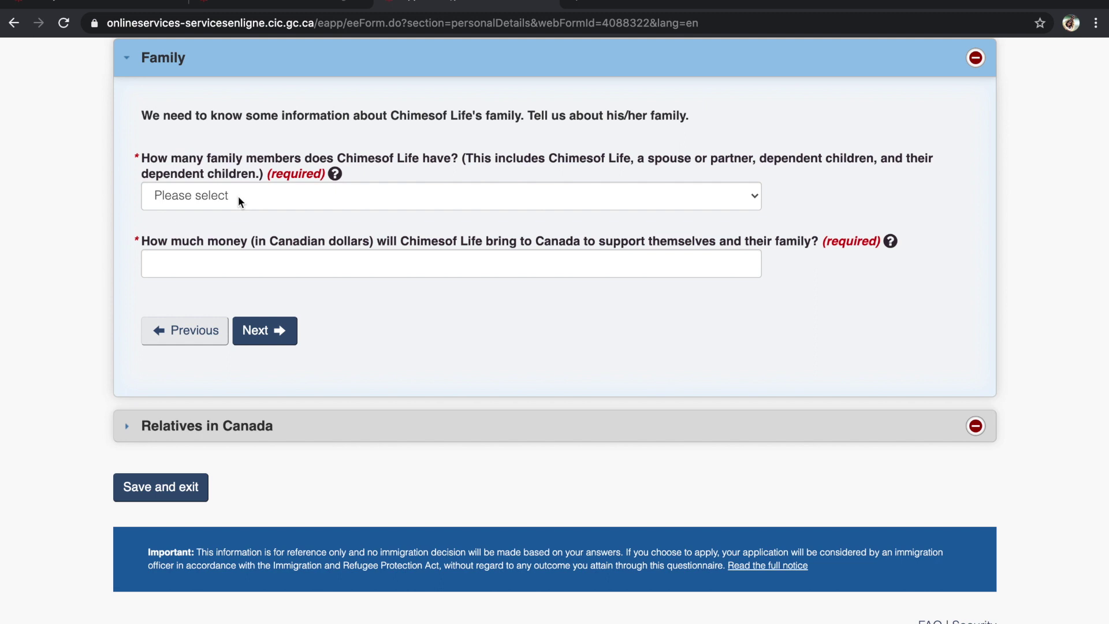
pyautogui.click(239, 201)
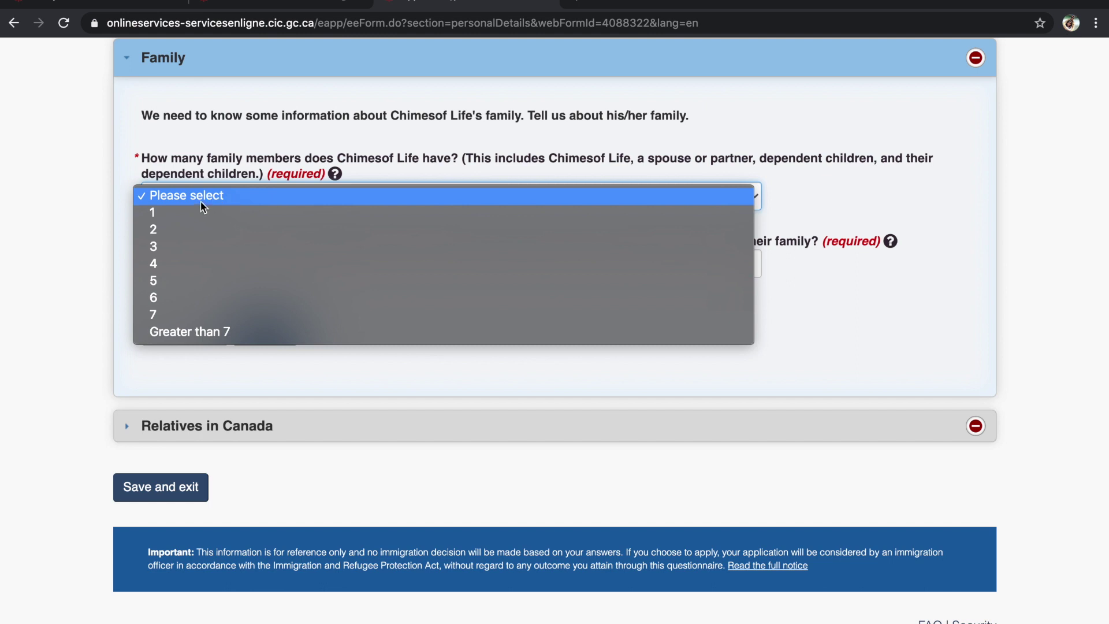
pyautogui.click(156, 214)
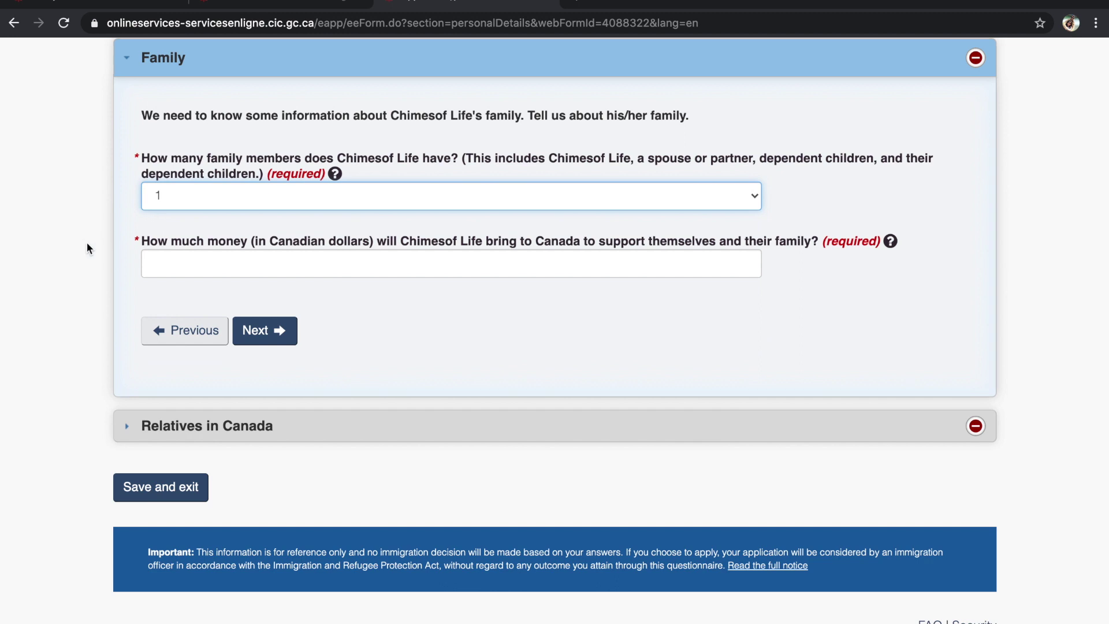
pyautogui.click(183, 264)
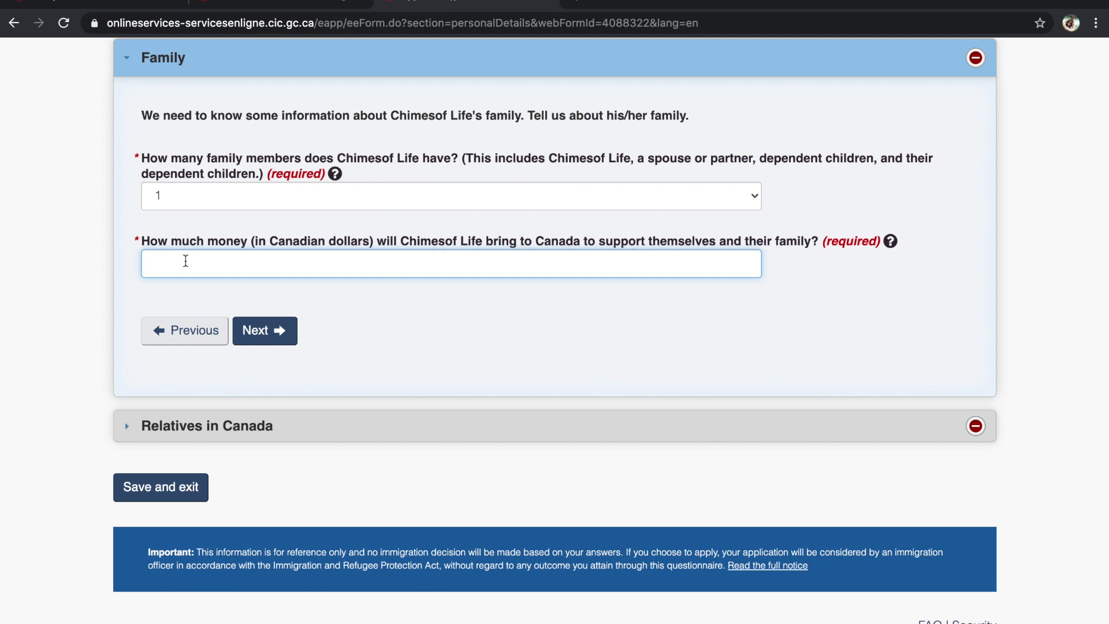
pyautogui.click(228, 4)
# Check the proof-of-funds table: $12,960 for one family member, $16,135 for two.
pyautogui.moveTo(872, 238); pyautogui.dragTo(527, 235)
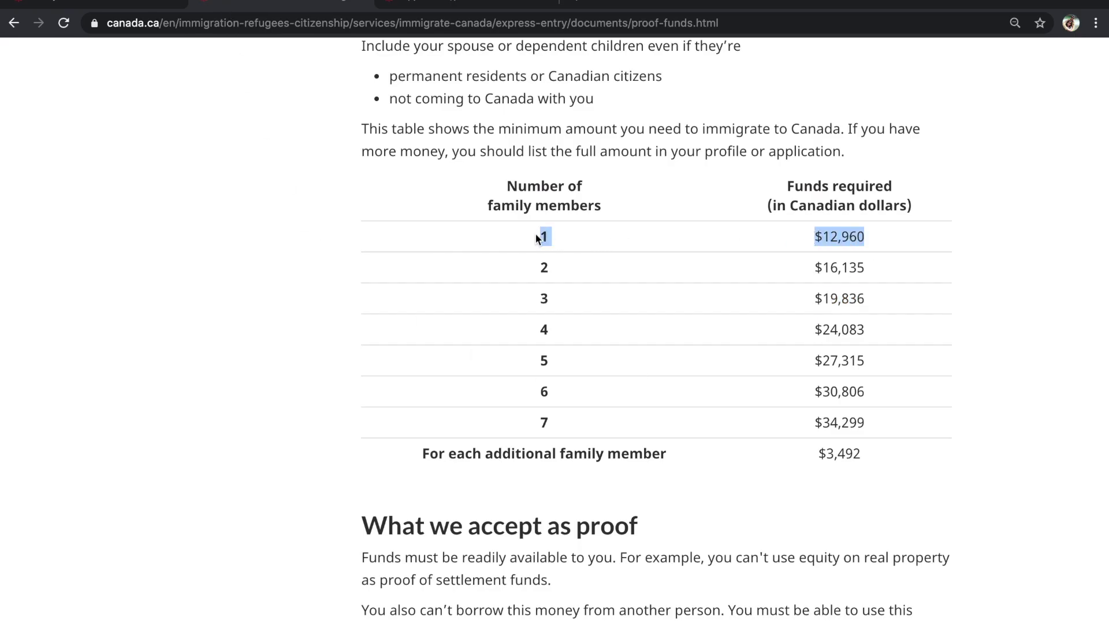
pyautogui.click(588, 236)
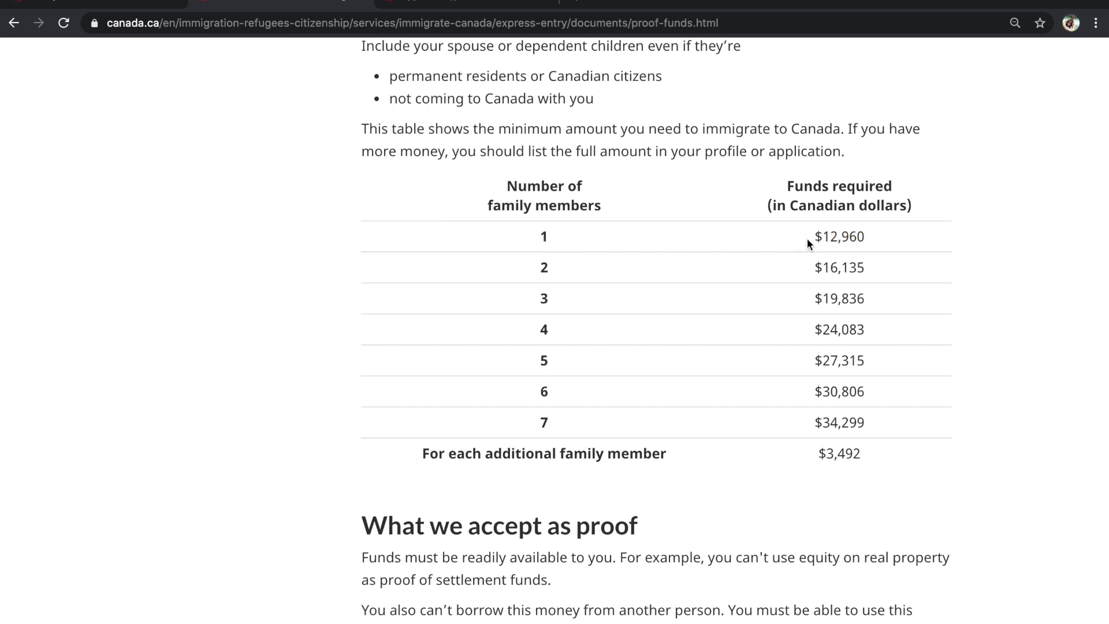
pyautogui.moveTo(814, 235); pyautogui.dragTo(871, 239)
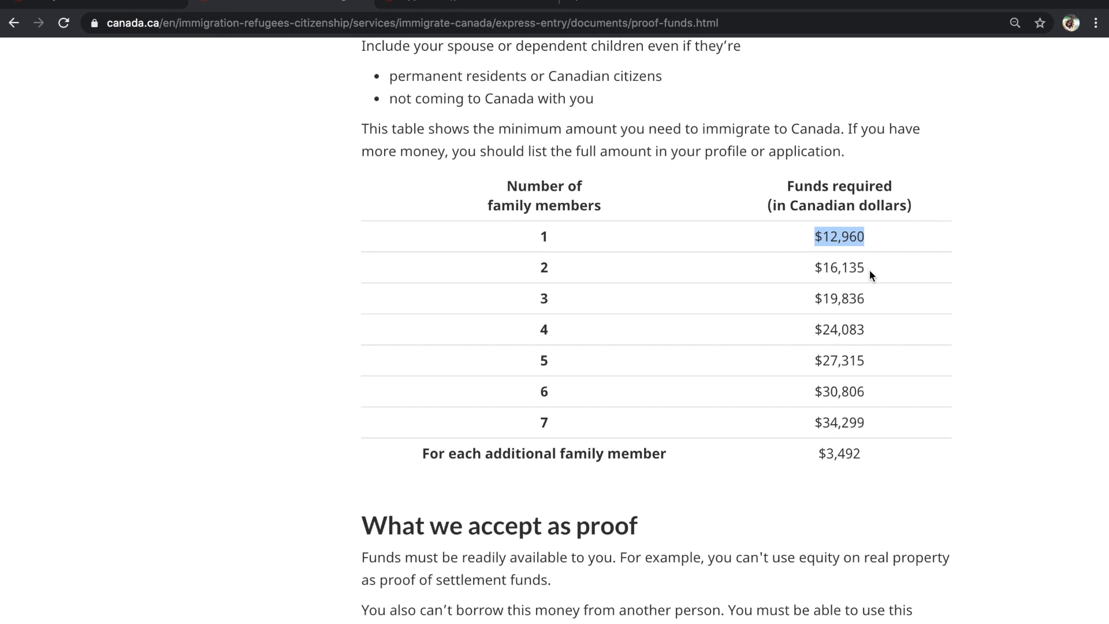
pyautogui.moveTo(815, 268); pyautogui.dragTo(863, 269)
pyautogui.click(917, 273)
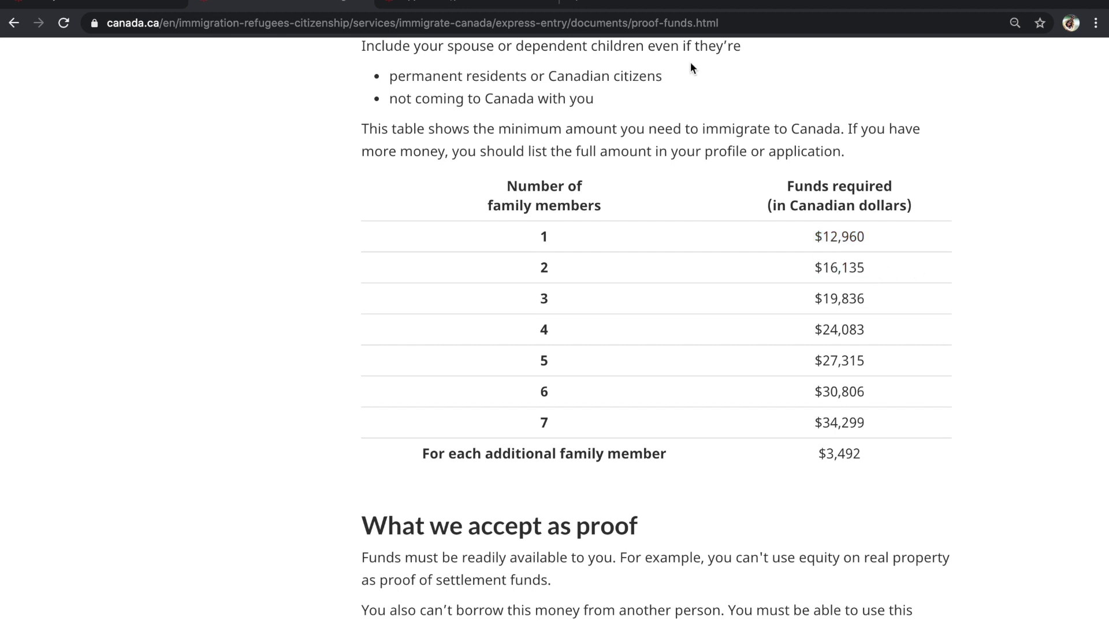
pyautogui.click(469, 8)
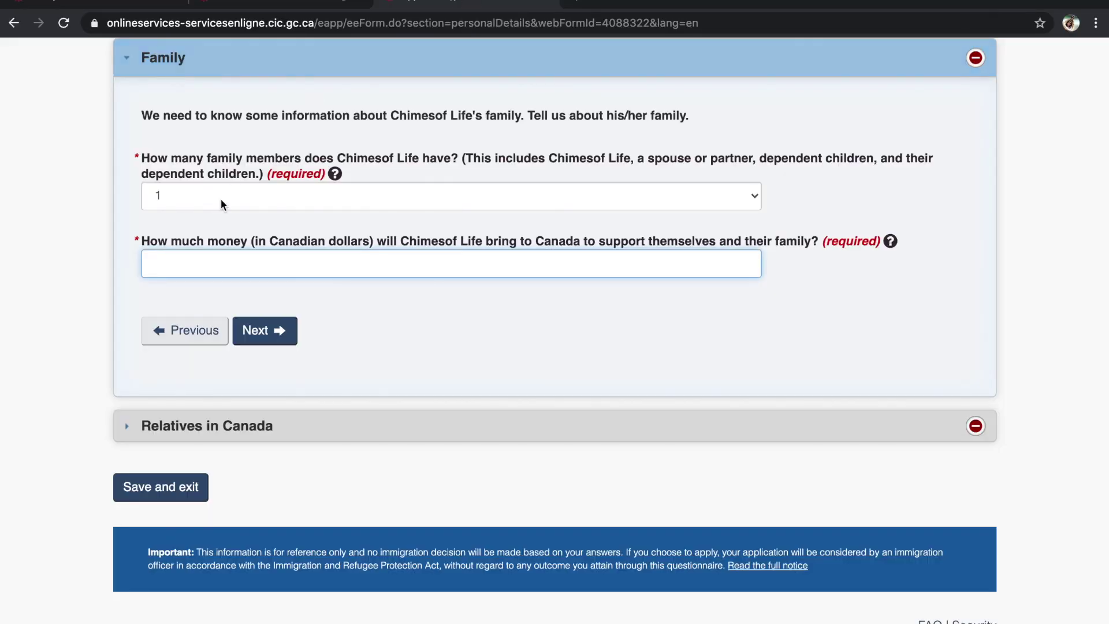
# Enter 17000 as settlement funds, answer No to relatives in Canada, and save personal details.
pyautogui.write('17000')
pyautogui.click(377, 334)
pyautogui.click(268, 338)
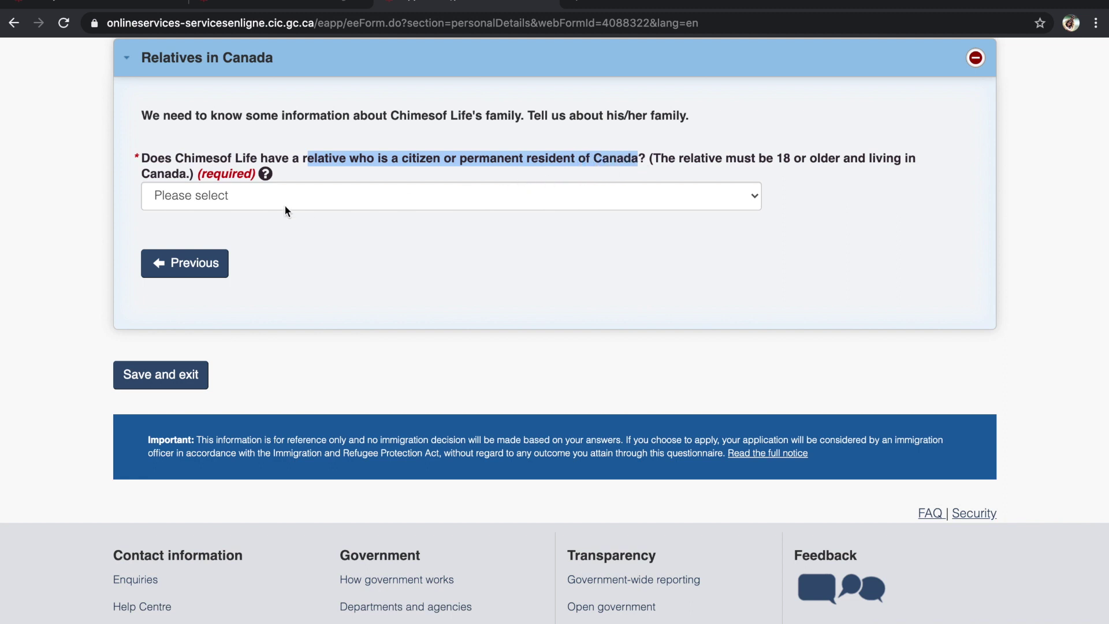
pyautogui.click(256, 206)
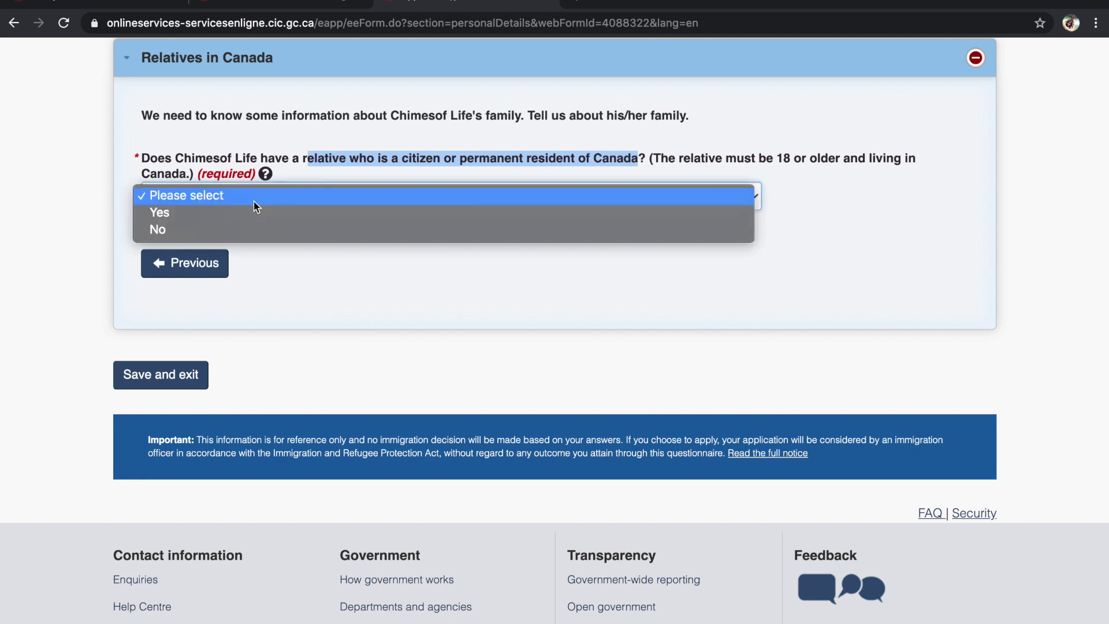
pyautogui.click(175, 227)
pyautogui.click(162, 376)
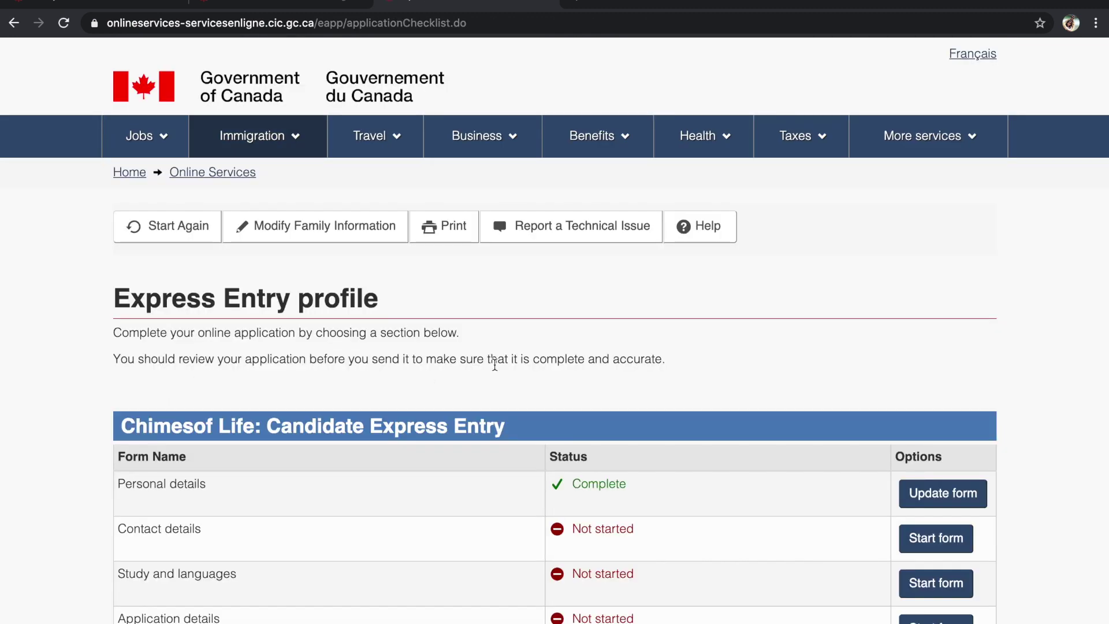
# Start the Contact details form and choose English as the correspondence language.
pyautogui.scroll(-2, 485, 350)
pyautogui.scroll(-1, 485, 356)
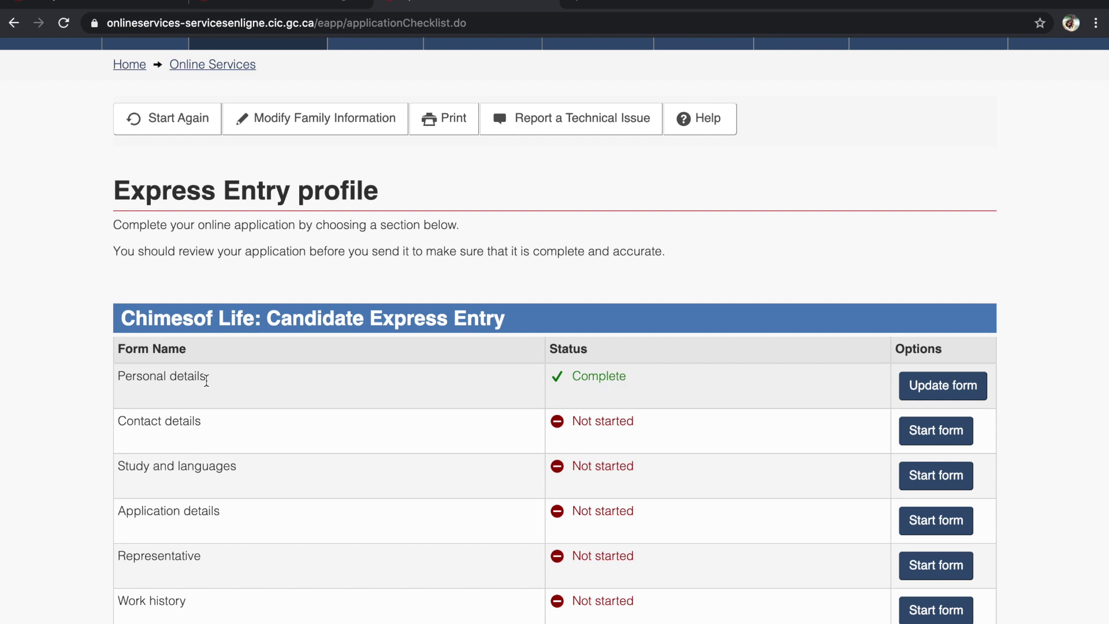
pyautogui.scroll(-2, 641, 376)
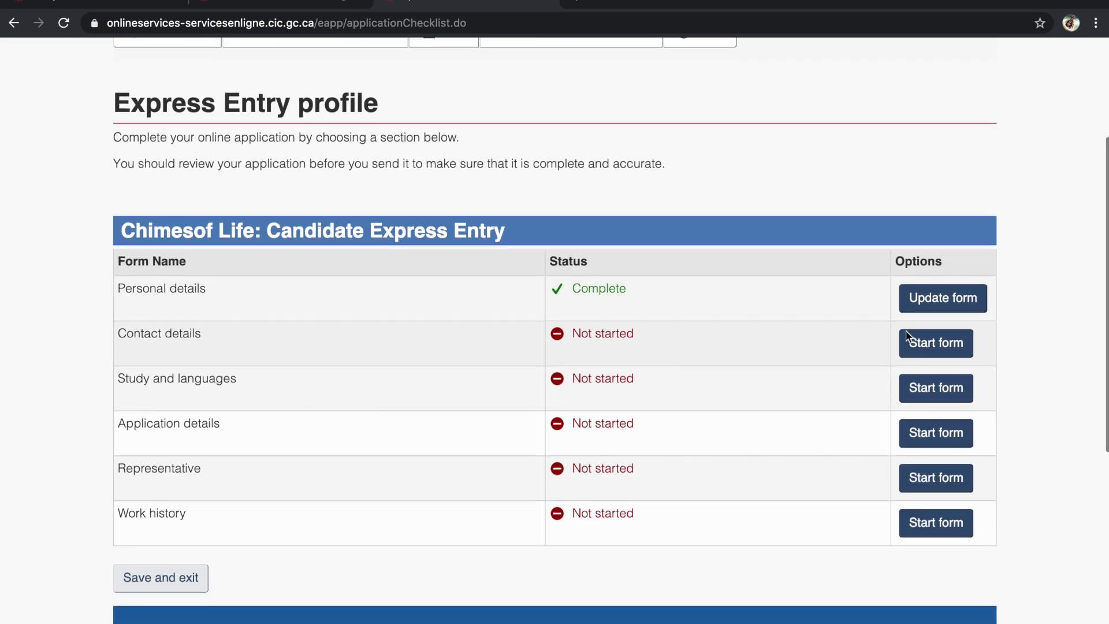
pyautogui.moveTo(118, 334); pyautogui.dragTo(201, 335)
pyautogui.click(933, 349)
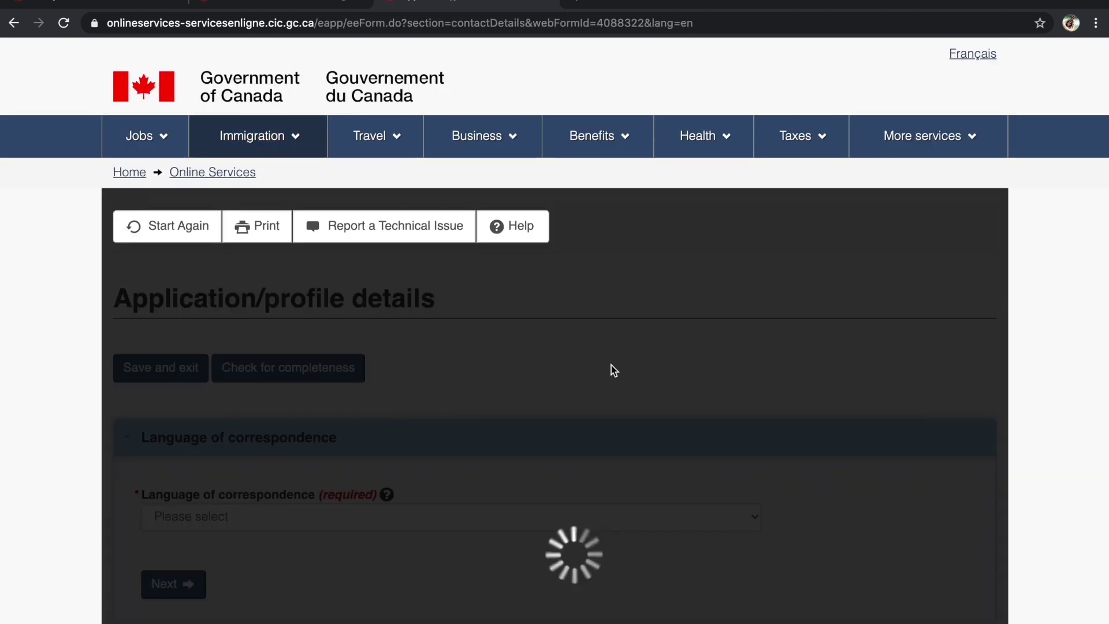
pyautogui.scroll(-3, 515, 370)
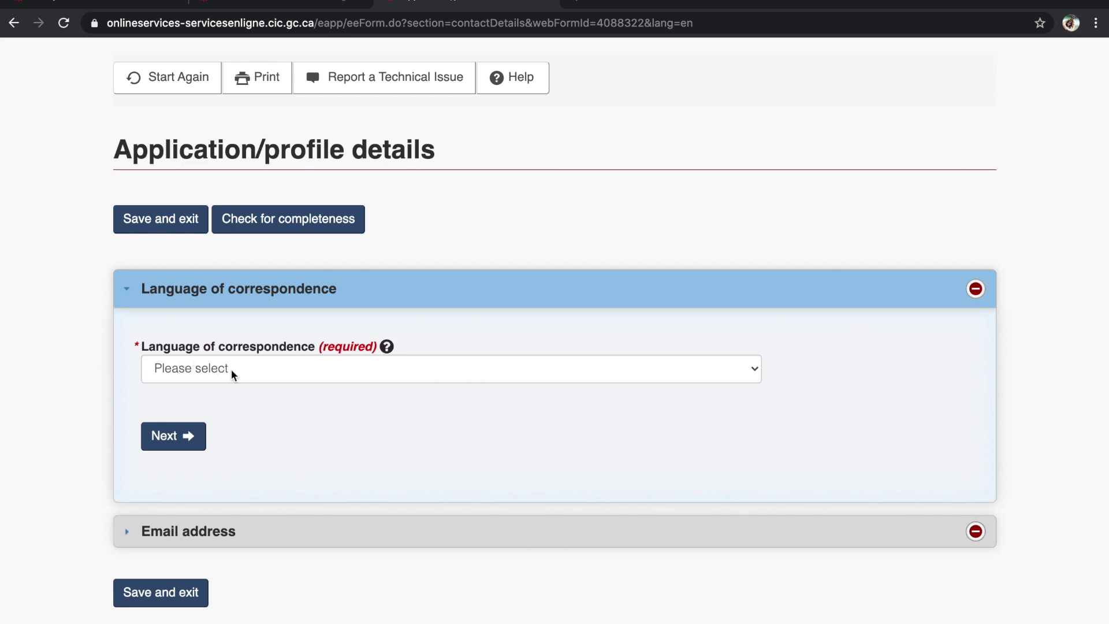
pyautogui.click(231, 369)
pyautogui.click(170, 384)
# Fill in the suggested correspondence email address and save the Contact details form.
pyautogui.click(178, 441)
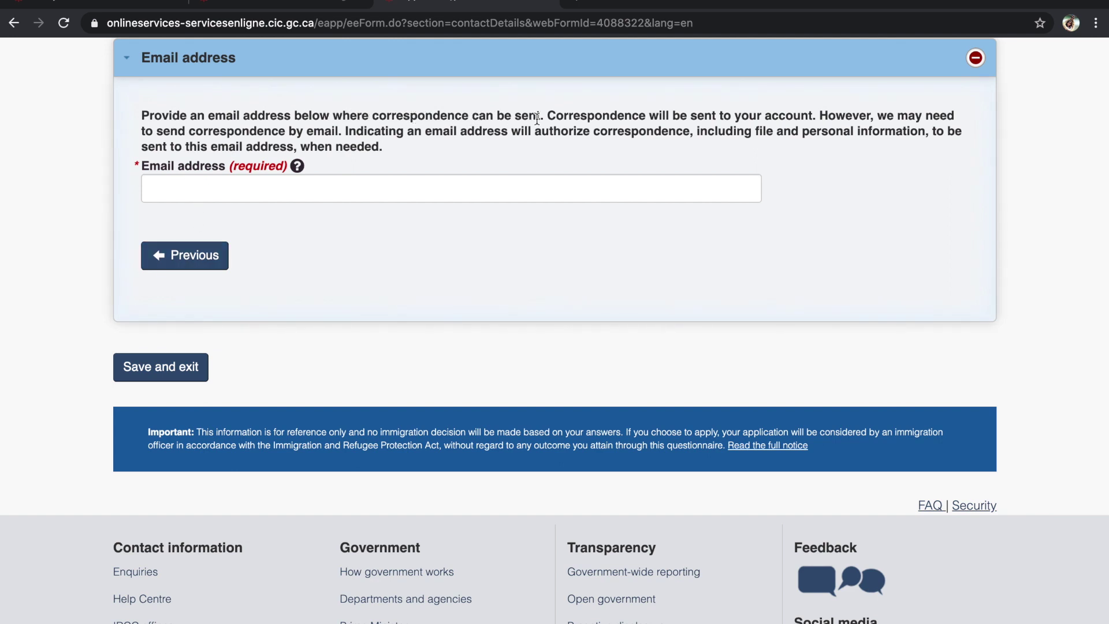
pyautogui.moveTo(544, 116); pyautogui.dragTo(140, 115)
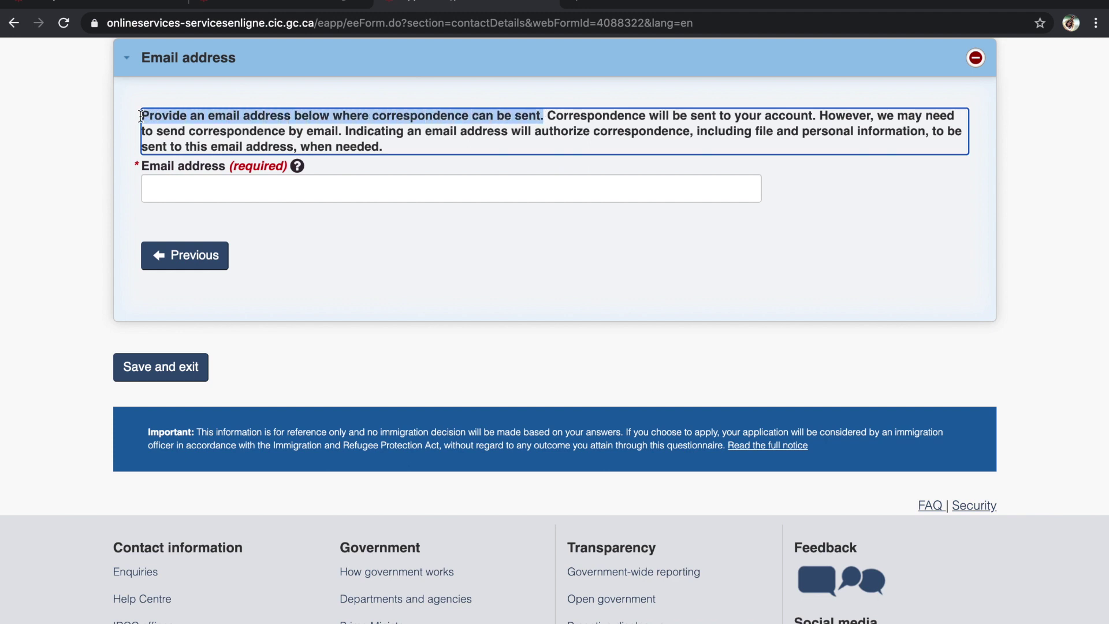
pyautogui.click(215, 188)
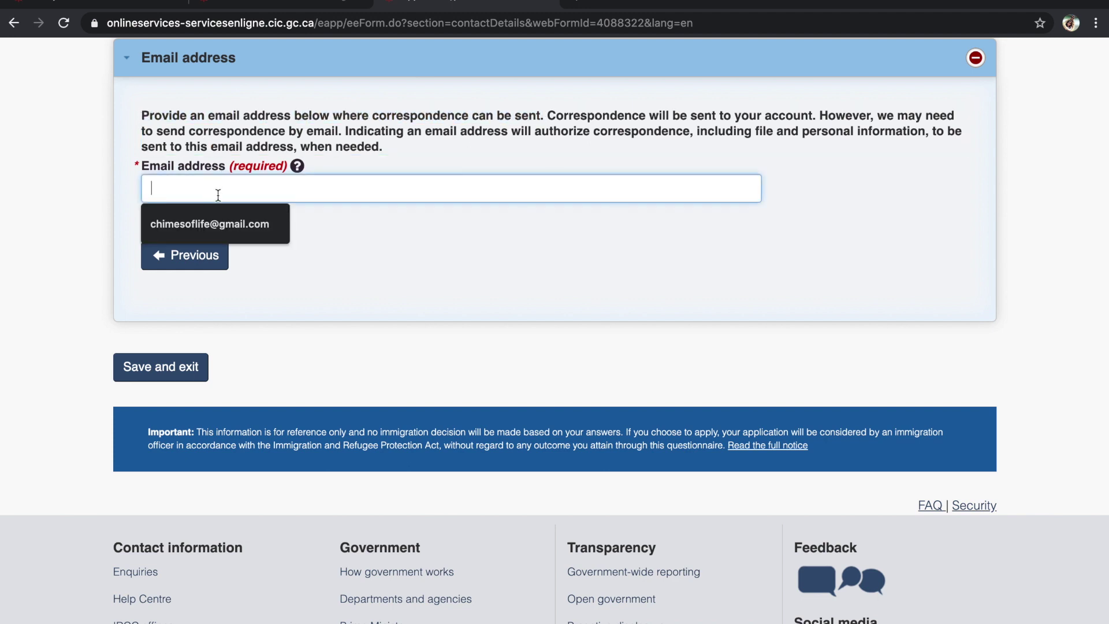
pyautogui.click(231, 224)
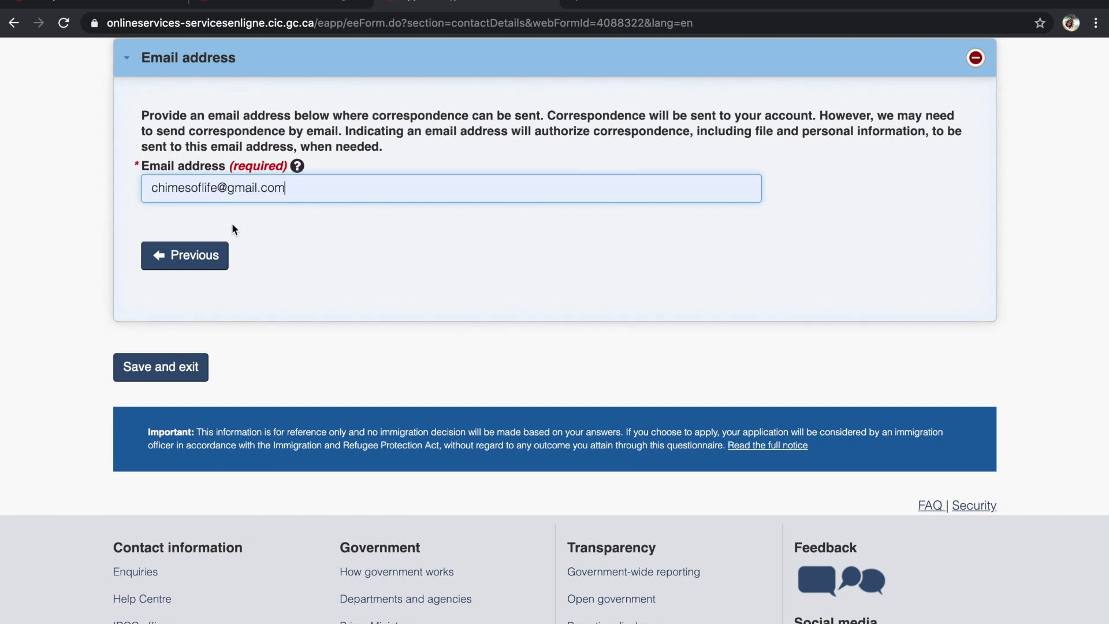
pyautogui.click(161, 368)
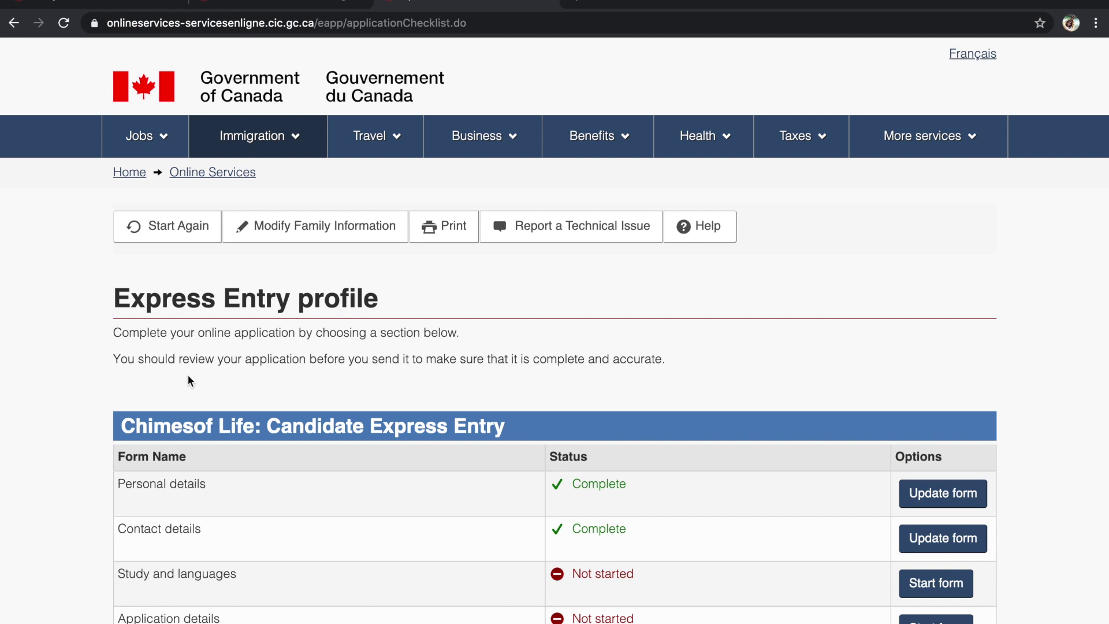
pyautogui.scroll(-3, 451, 372)
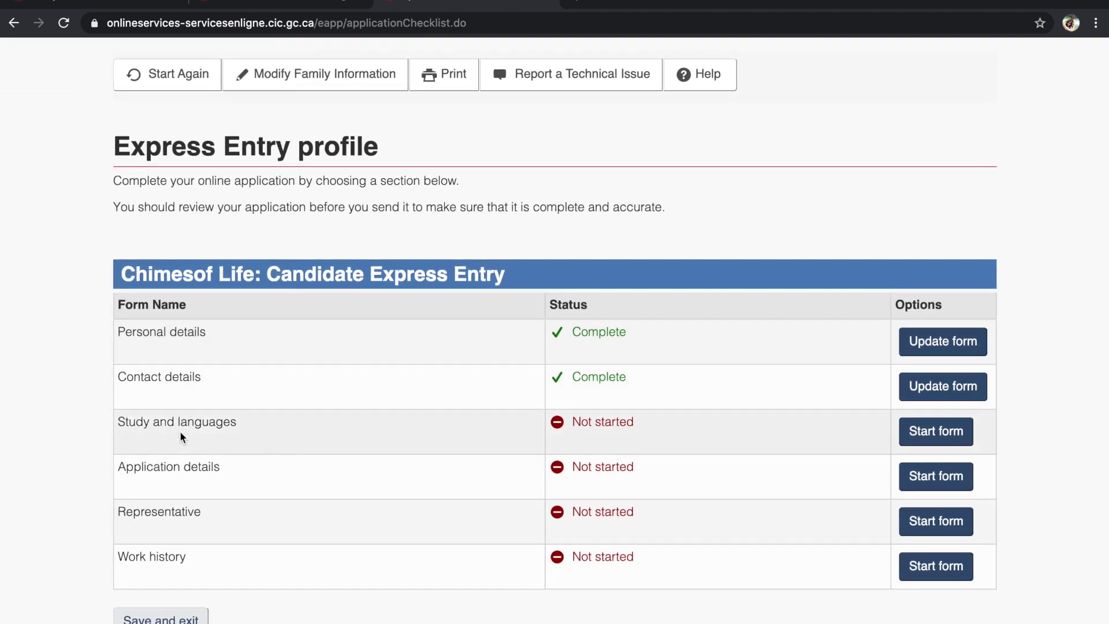
pyautogui.moveTo(245, 421); pyautogui.dragTo(130, 422)
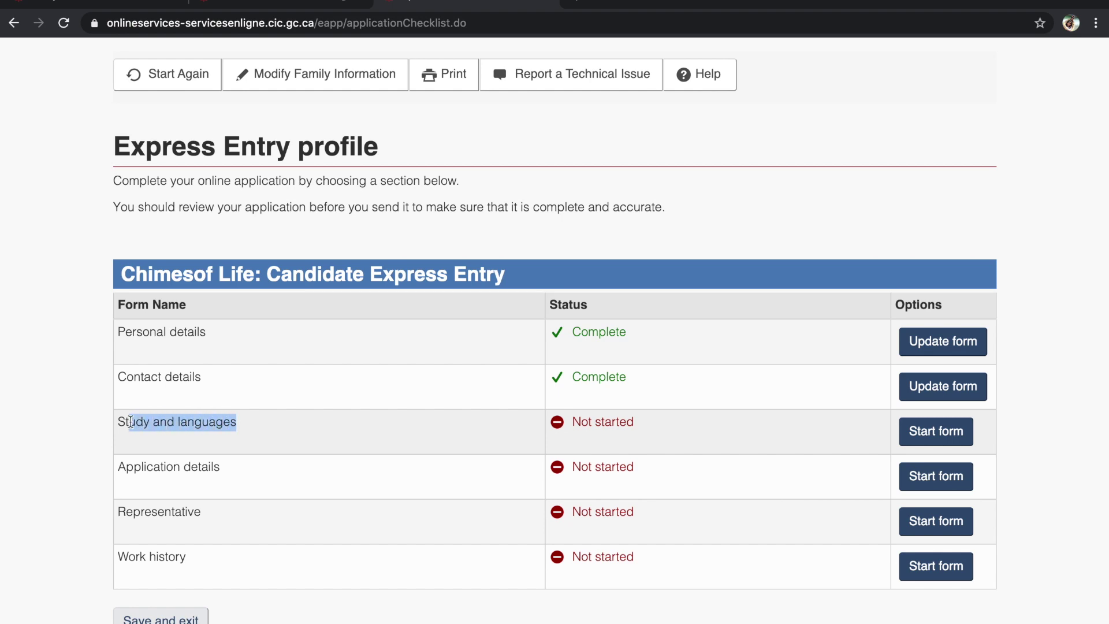
# Start Study and languages, answering Yes to higher education with Computing/Information Technology as field.
pyautogui.click(924, 436)
pyautogui.scroll(-2, 341, 390)
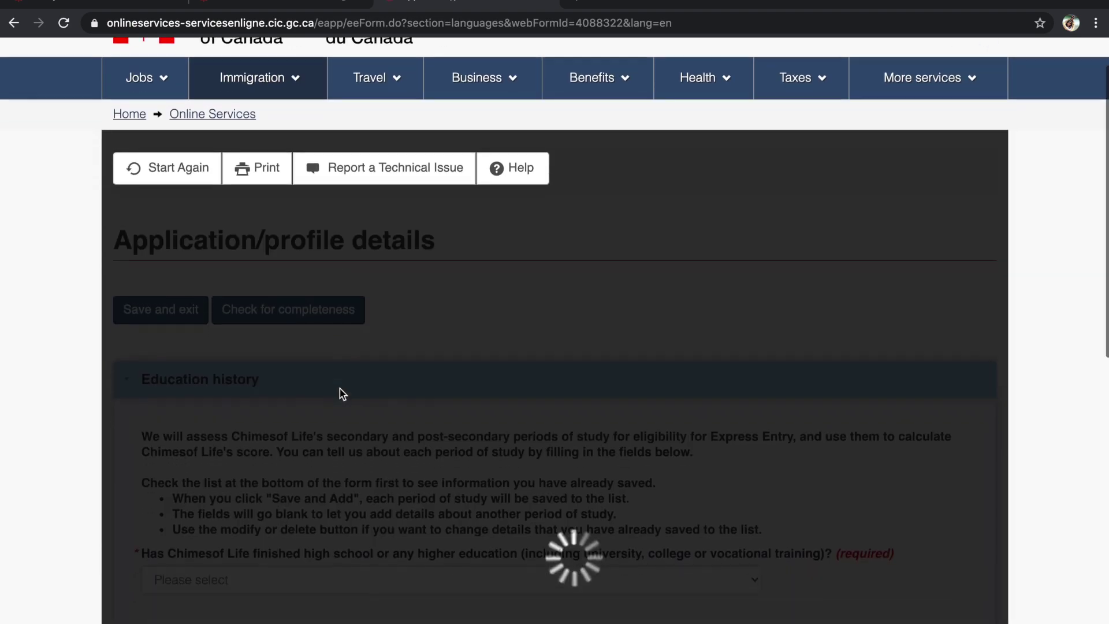
pyautogui.scroll(-3, 340, 389)
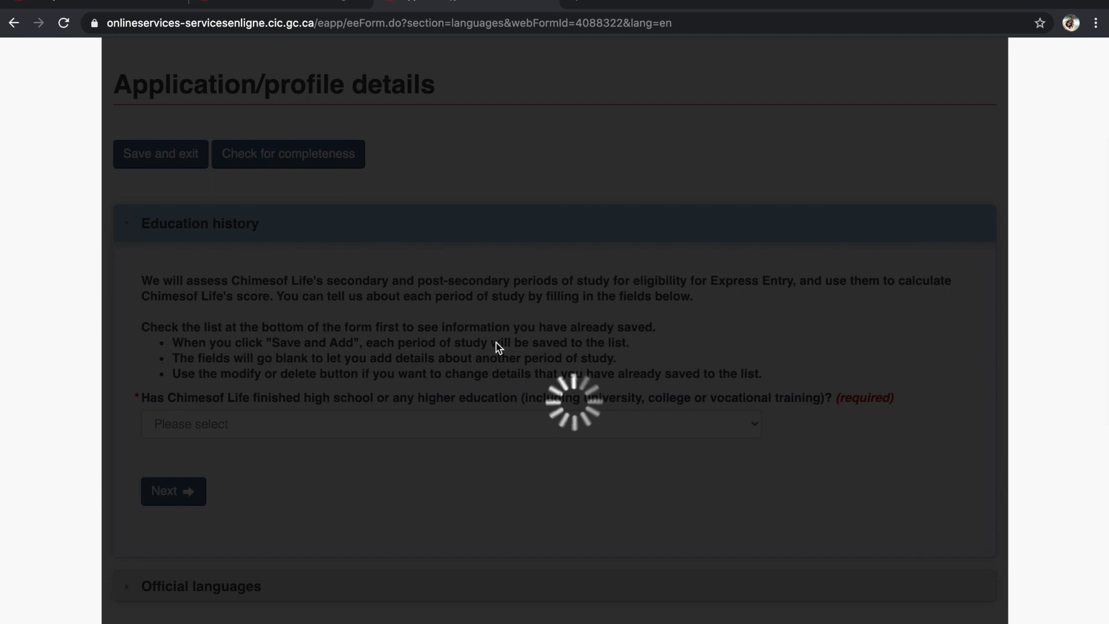
pyautogui.scroll(-2, 543, 297)
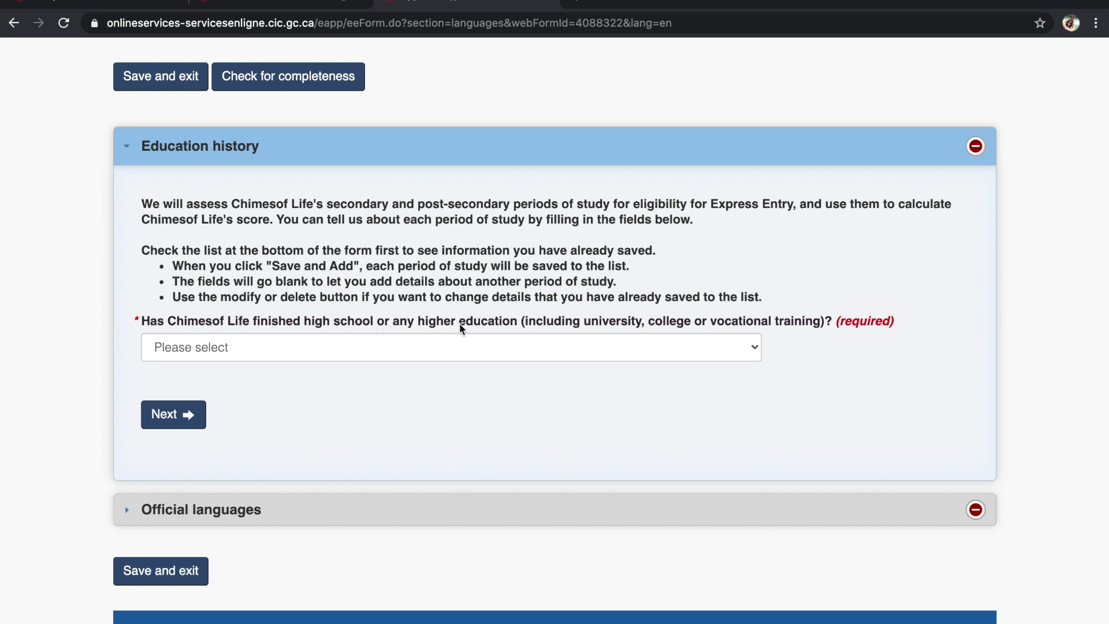
pyautogui.click(471, 353)
pyautogui.click(213, 372)
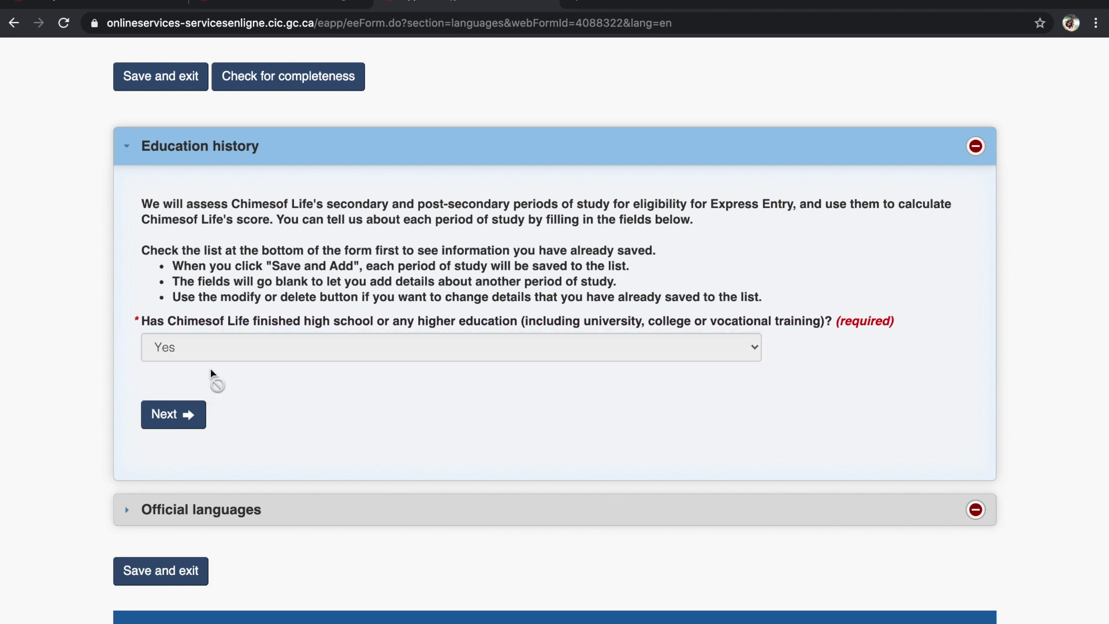
pyautogui.click(192, 415)
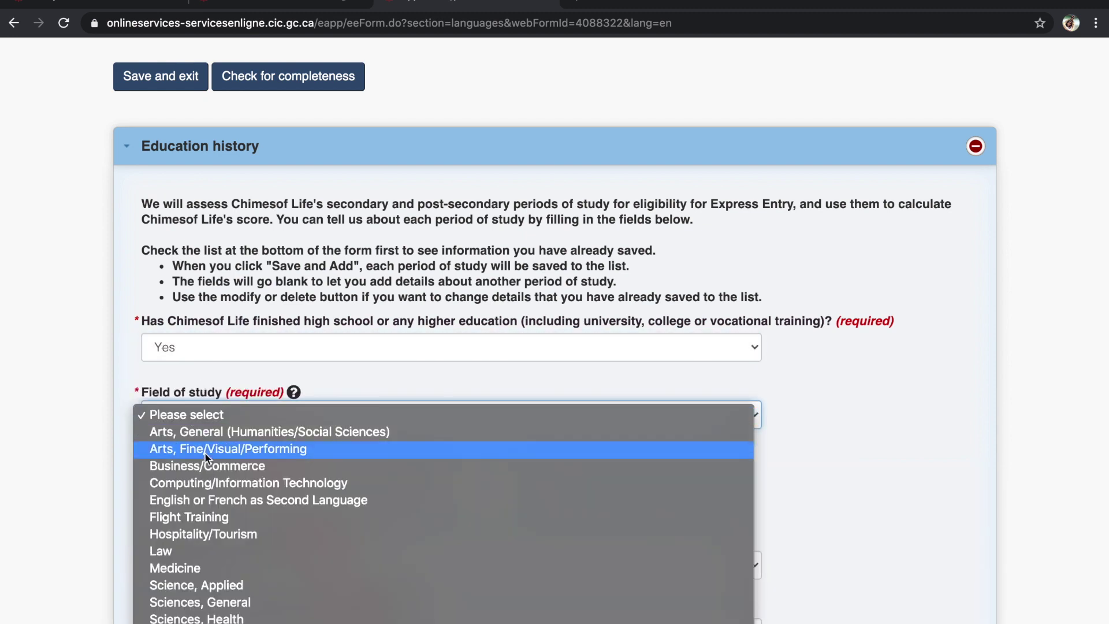
pyautogui.scroll(-3, 206, 567)
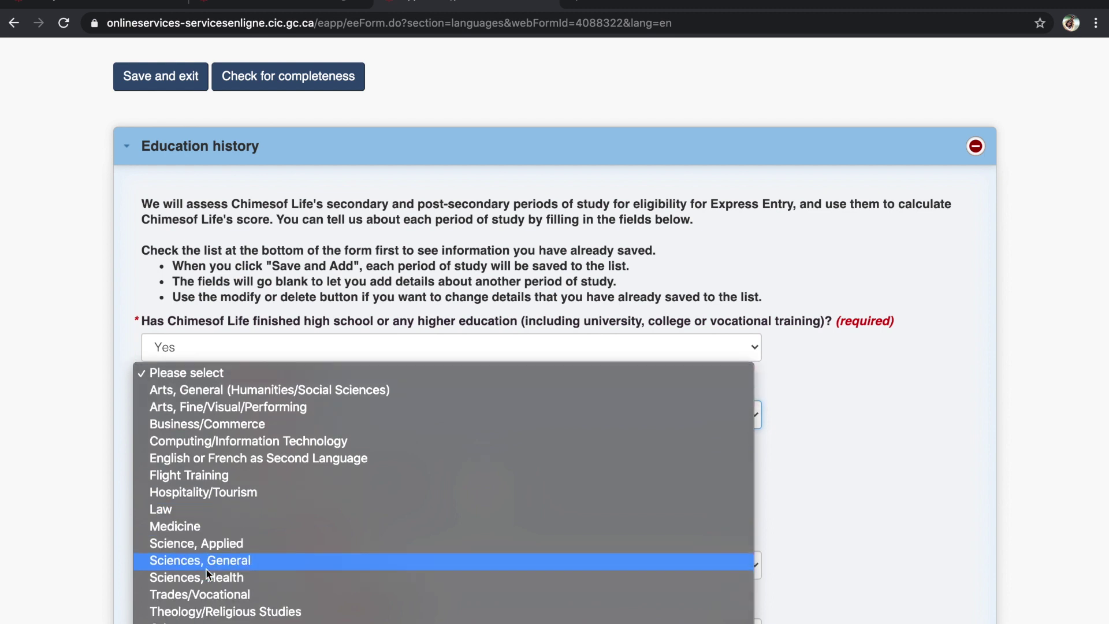
pyautogui.click(219, 426)
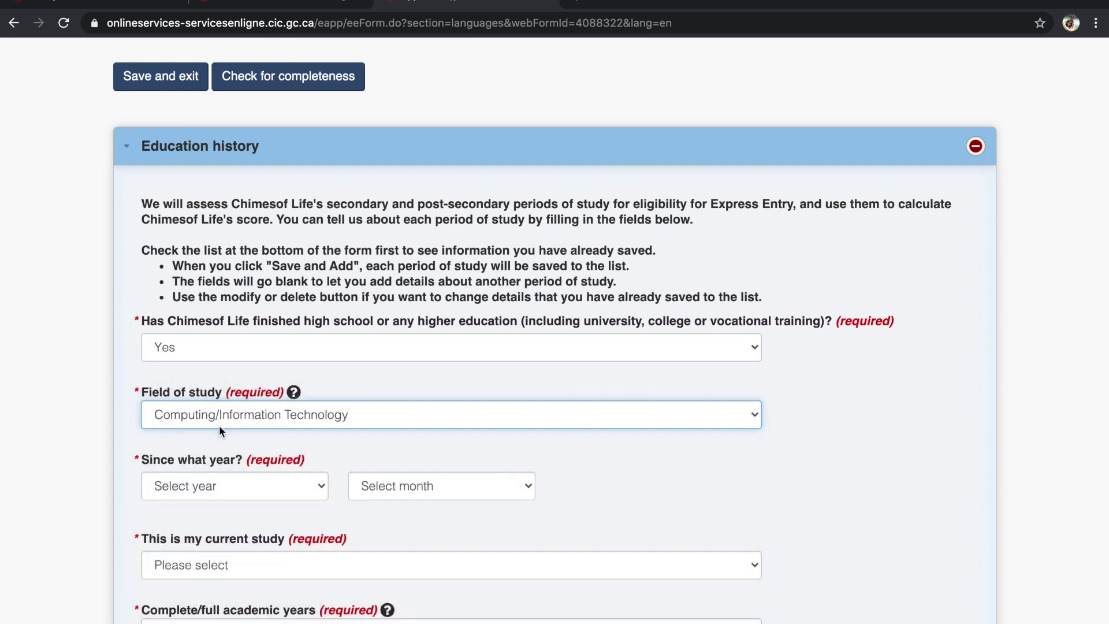
# Set the study start date to April 2008.
pyautogui.scroll(-3, 214, 438)
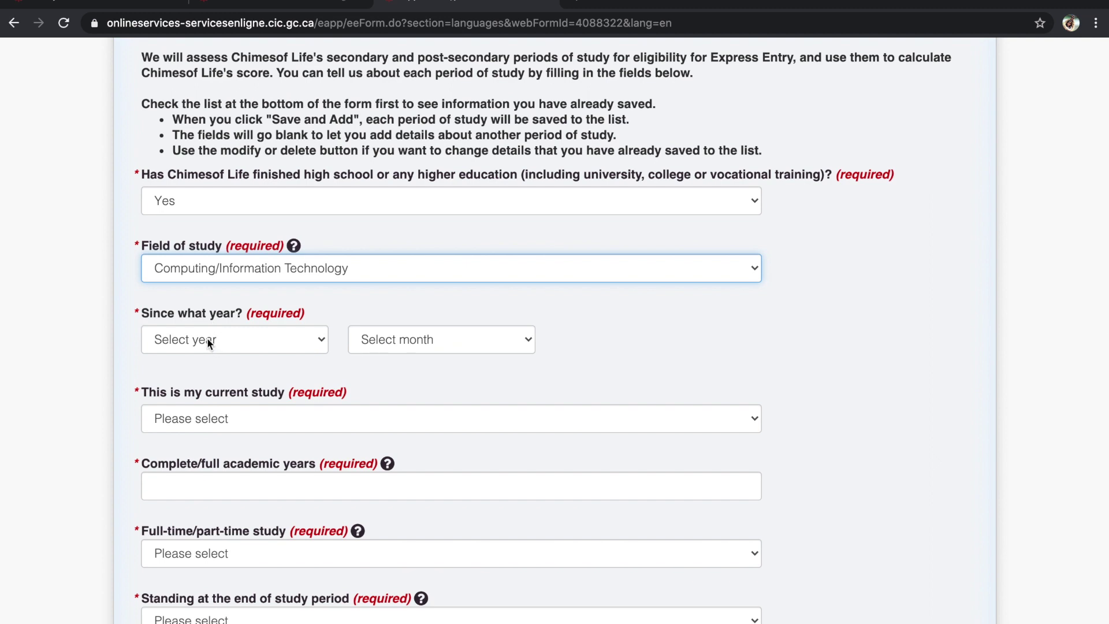
pyautogui.click(207, 339)
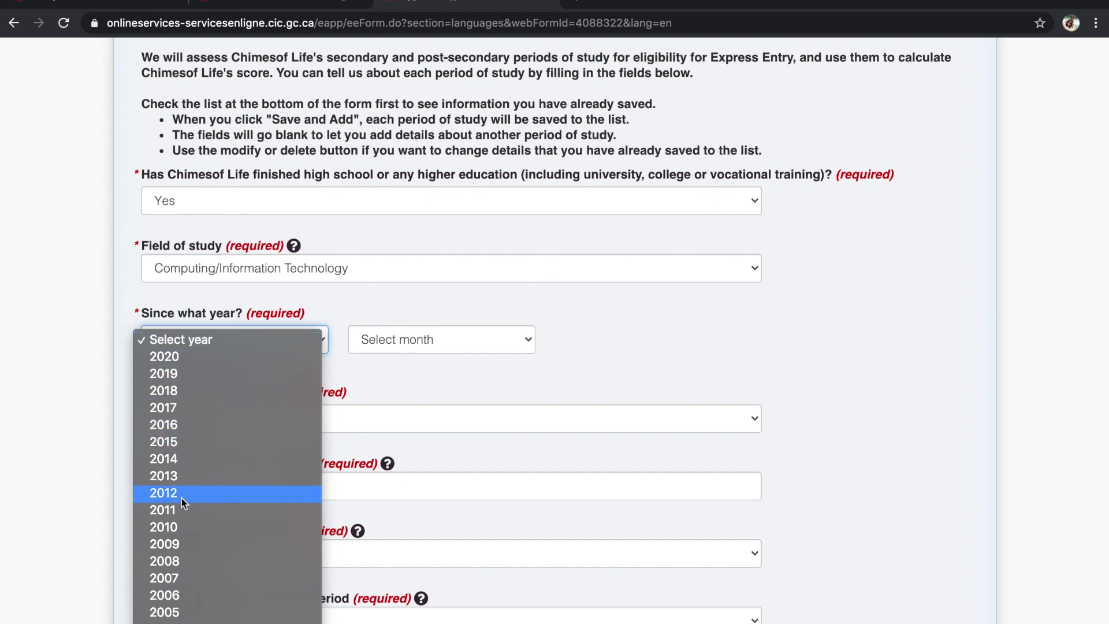
pyautogui.click(171, 559)
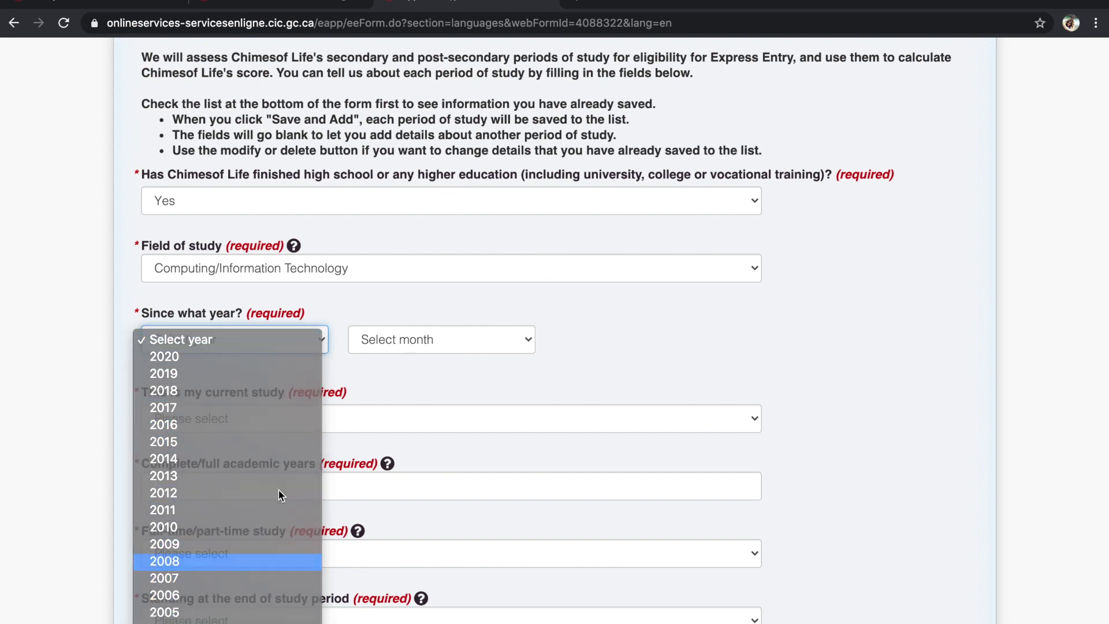
pyautogui.click(381, 347)
pyautogui.click(451, 408)
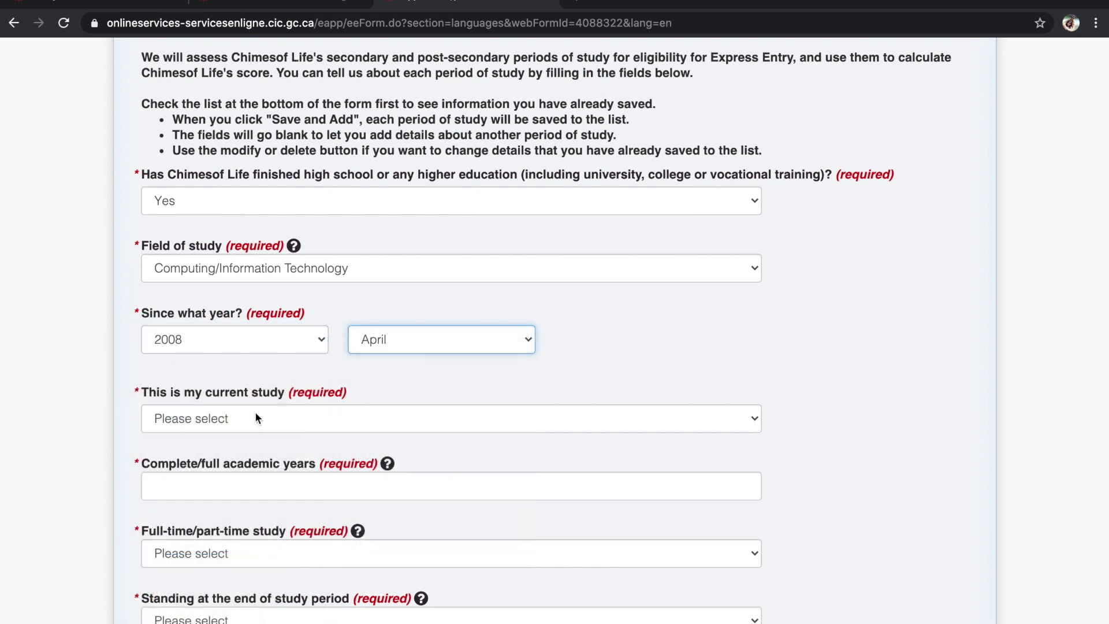
pyautogui.click(254, 418)
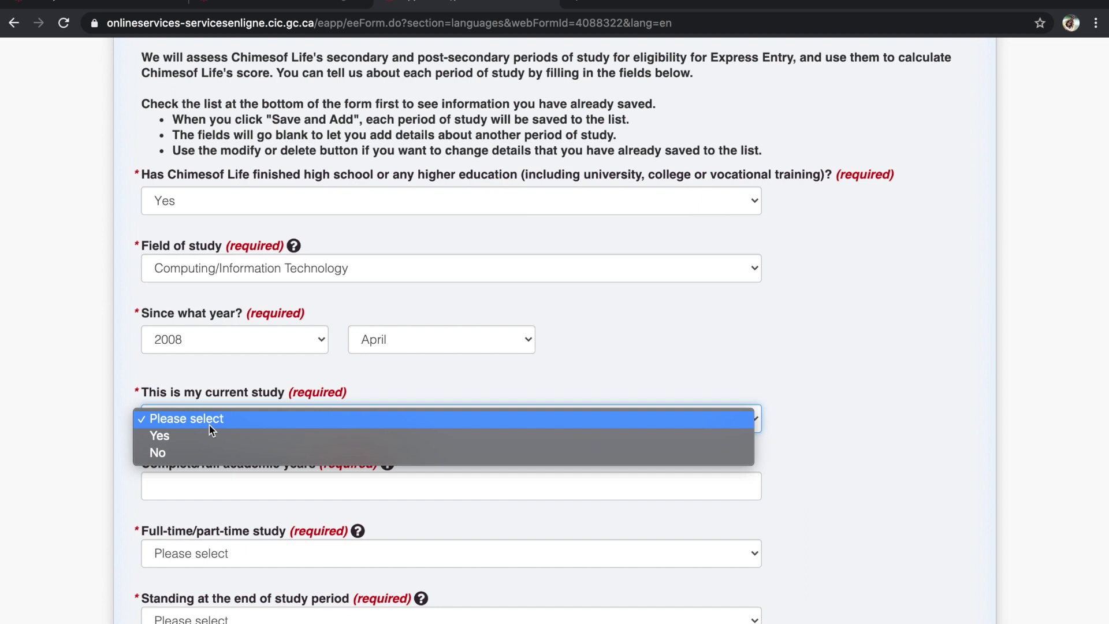
# Mark the study as not current, ending July 2012.
pyautogui.click(174, 453)
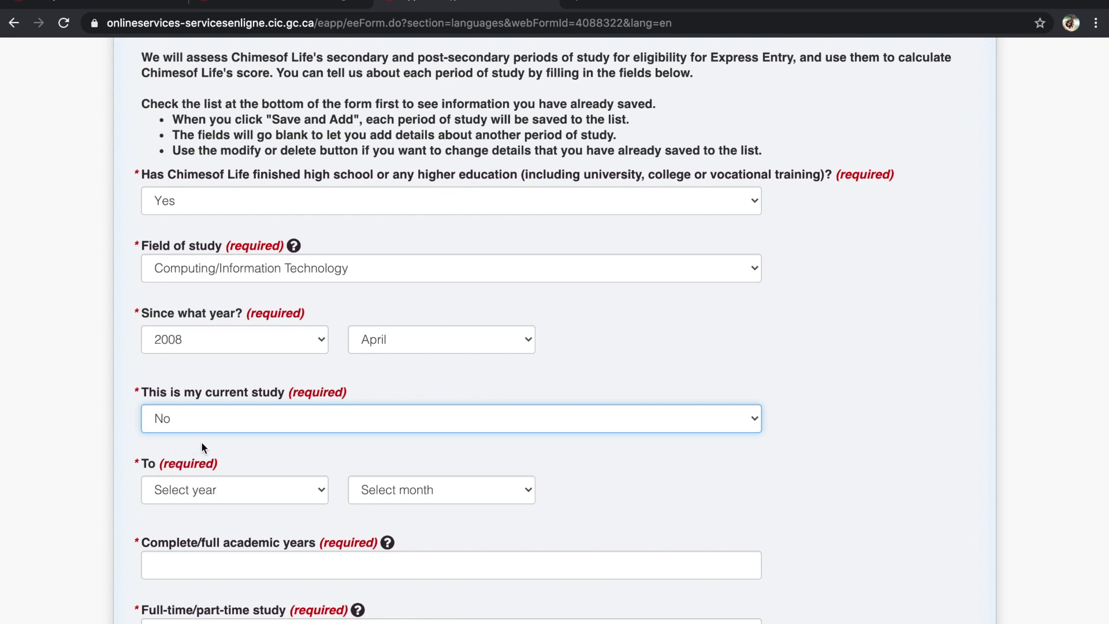
pyautogui.click(749, 470)
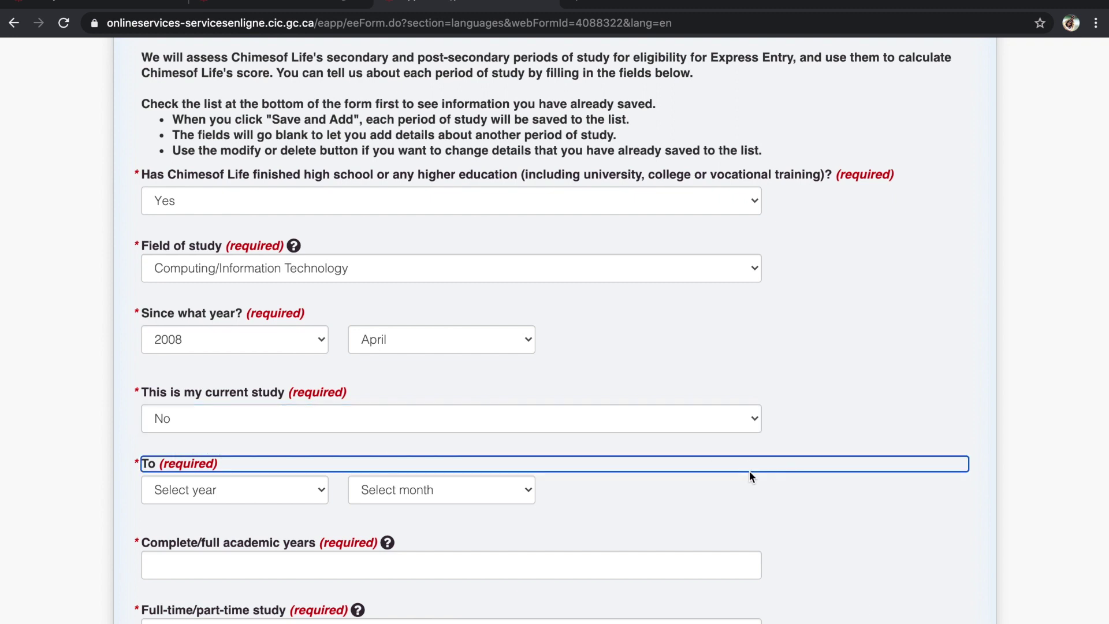
pyautogui.scroll(-2, 745, 468)
pyautogui.click(95, 323)
pyautogui.click(191, 365)
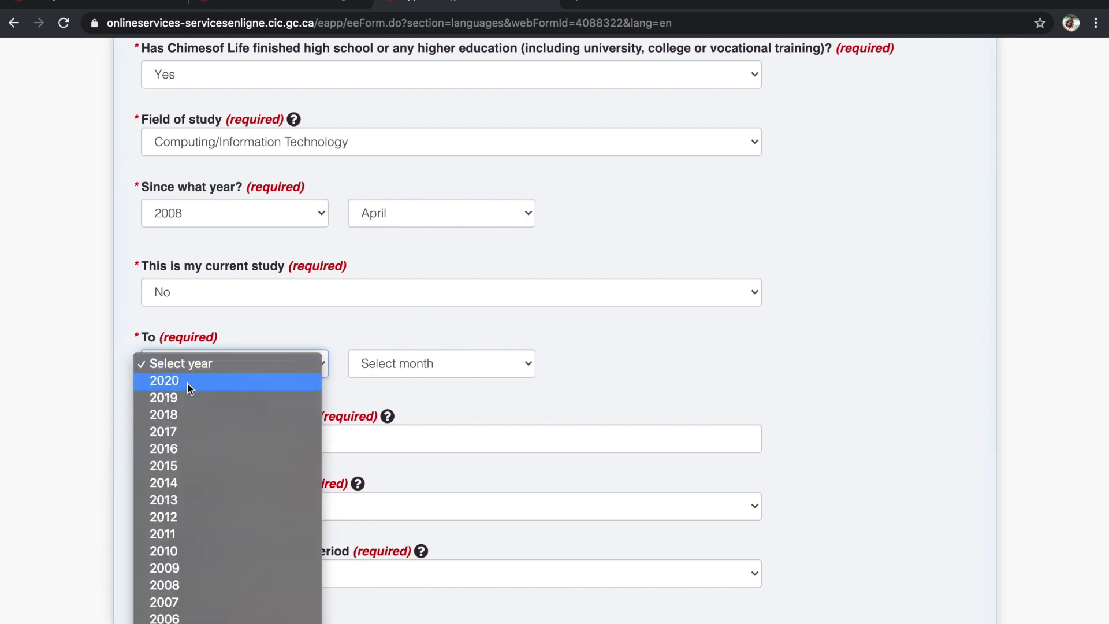
pyautogui.click(185, 517)
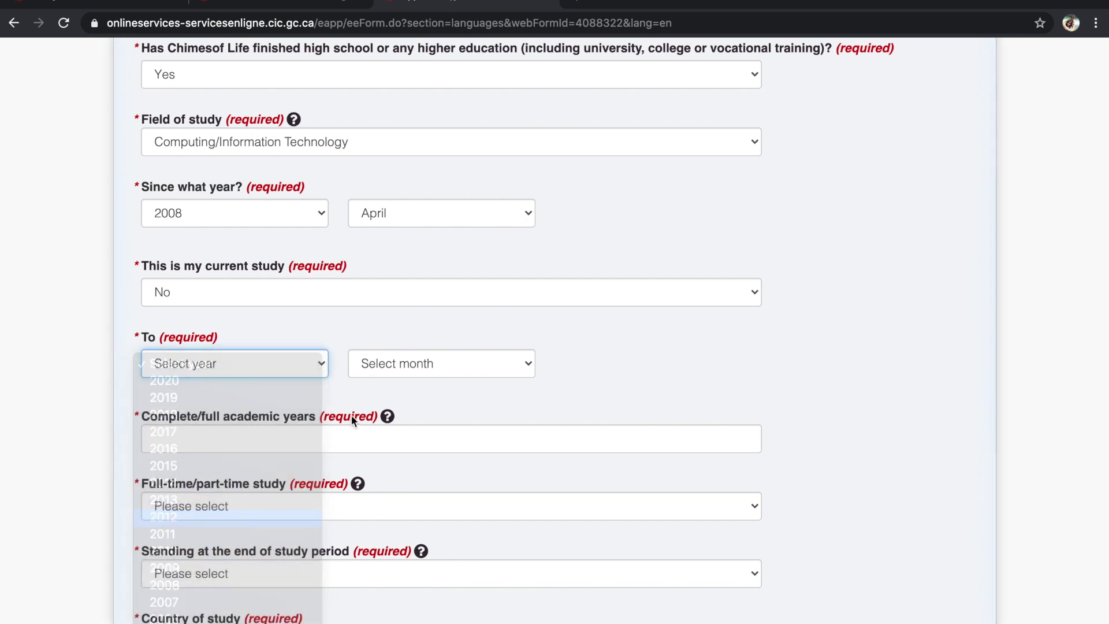
pyautogui.click(375, 370)
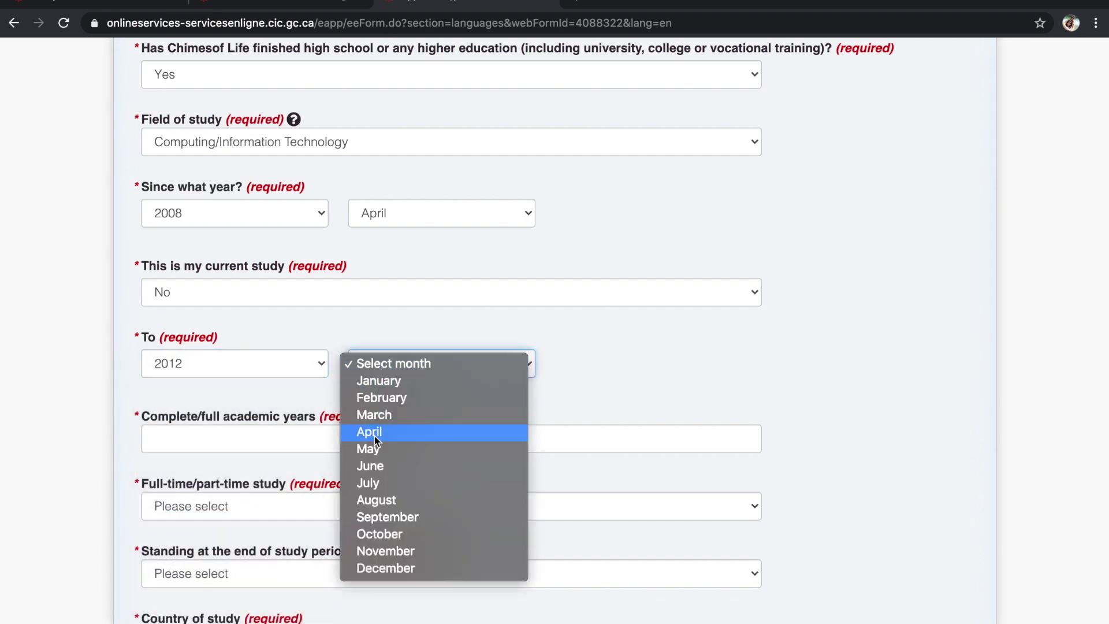
pyautogui.click(372, 482)
# Record 4 full-time academic years with a certificate, diploma or degree awarded.
pyautogui.click(642, 372)
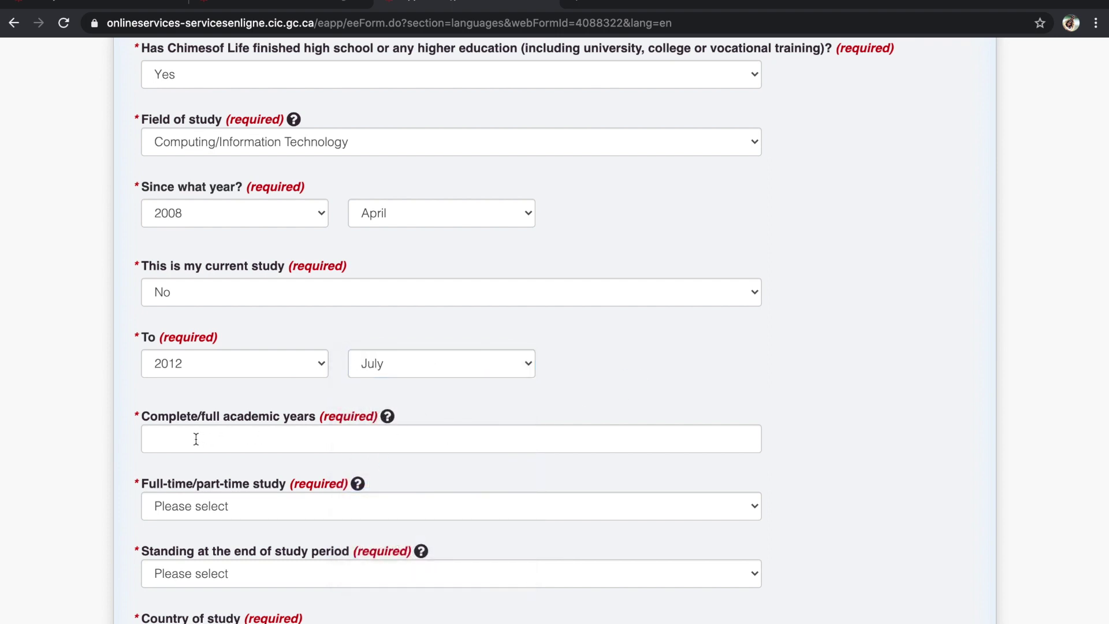
pyautogui.moveTo(159, 418); pyautogui.dragTo(292, 416)
pyautogui.click(214, 440)
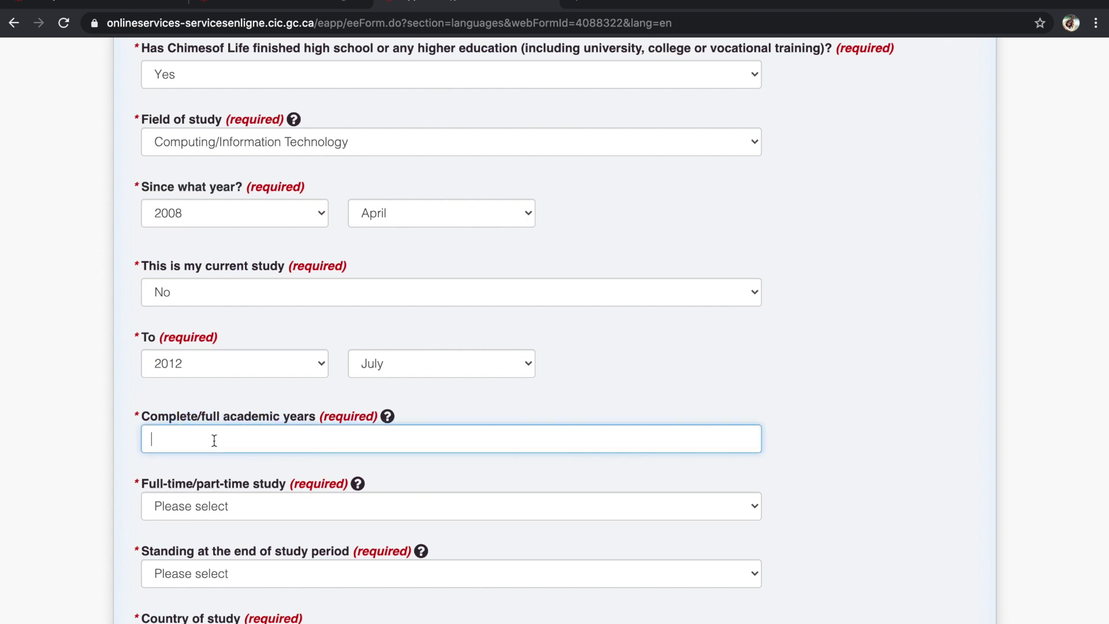
pyautogui.write('4')
pyautogui.scroll(-3, 213, 442)
pyautogui.click(196, 356)
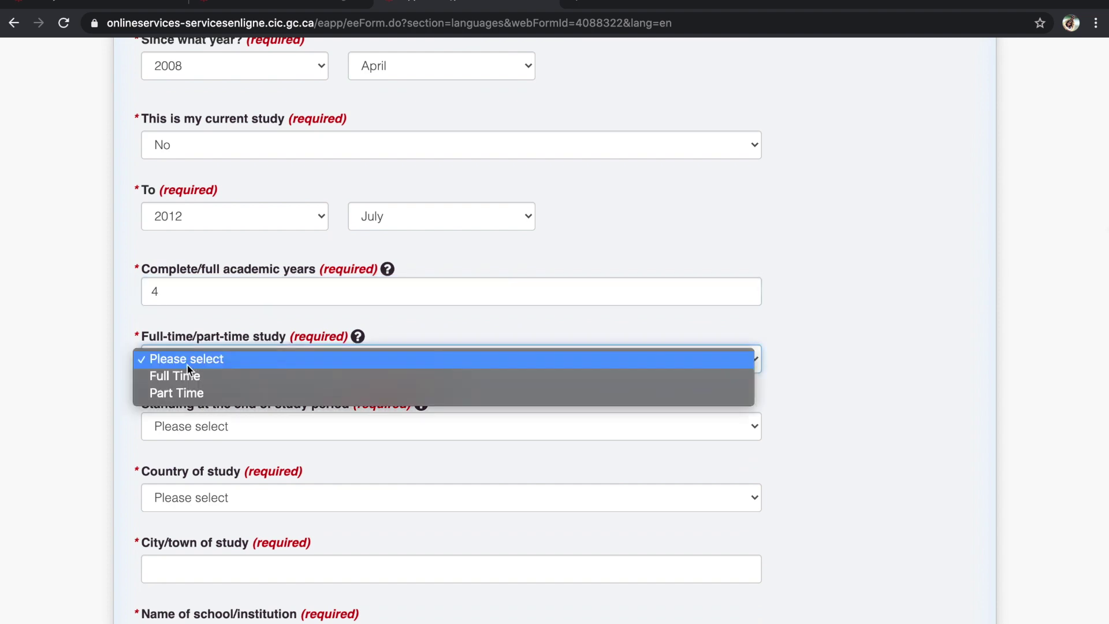
pyautogui.click(185, 375)
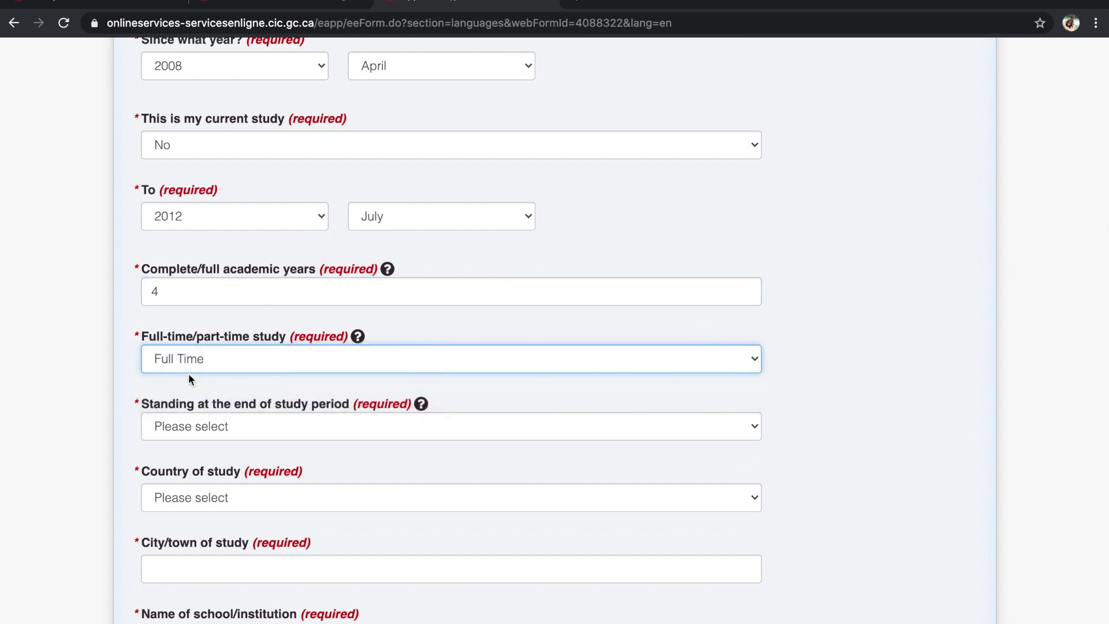
pyautogui.moveTo(234, 404); pyautogui.dragTo(327, 406)
pyautogui.click(296, 421)
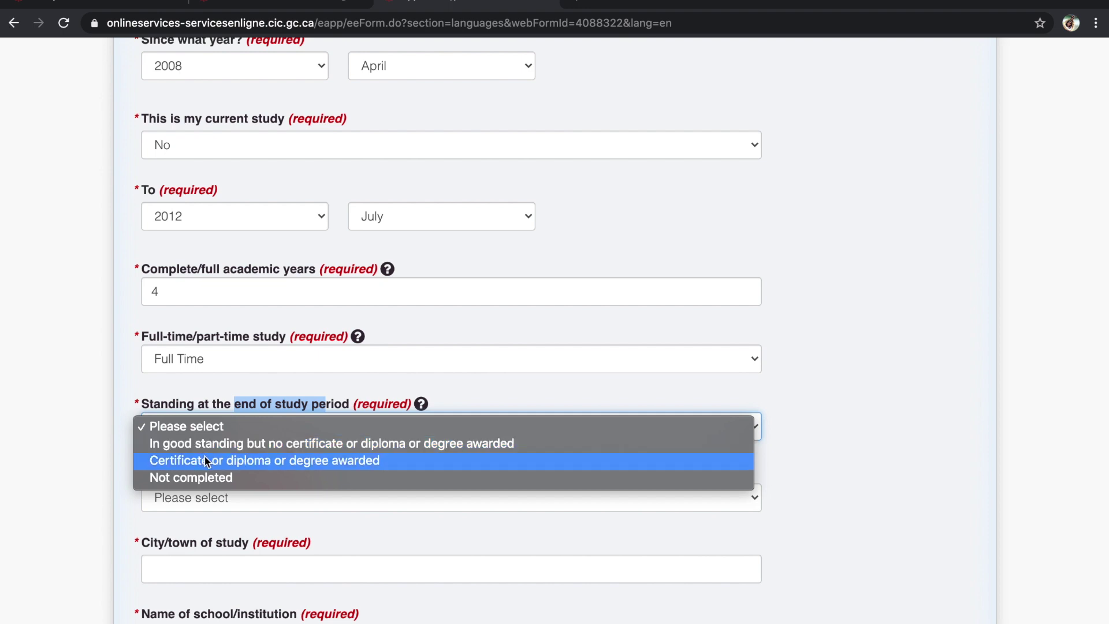
pyautogui.click(258, 461)
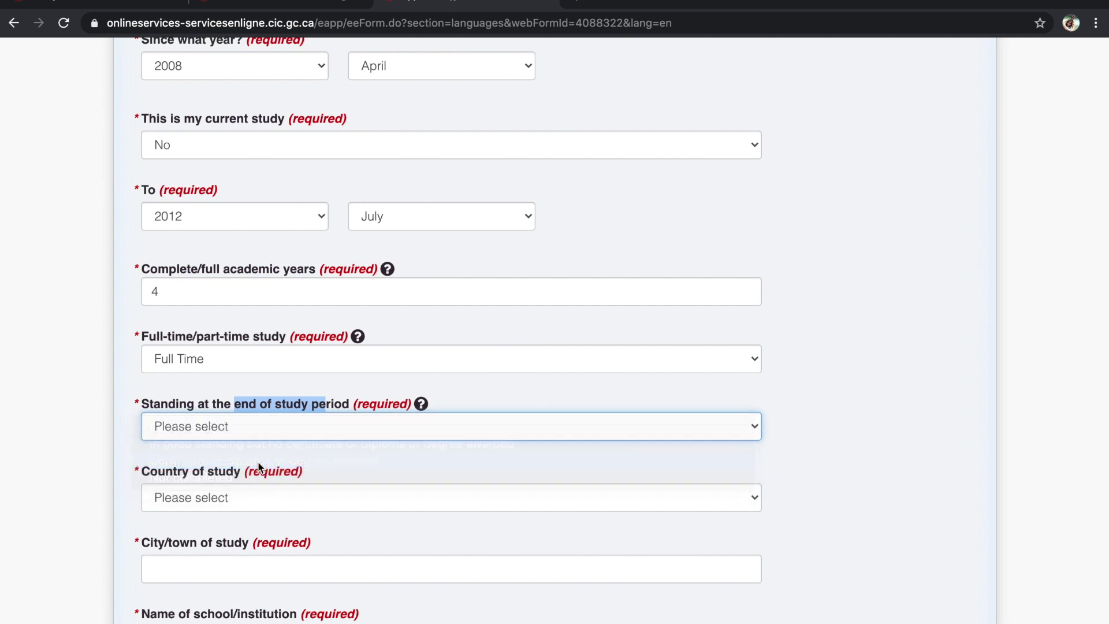
pyautogui.click(223, 498)
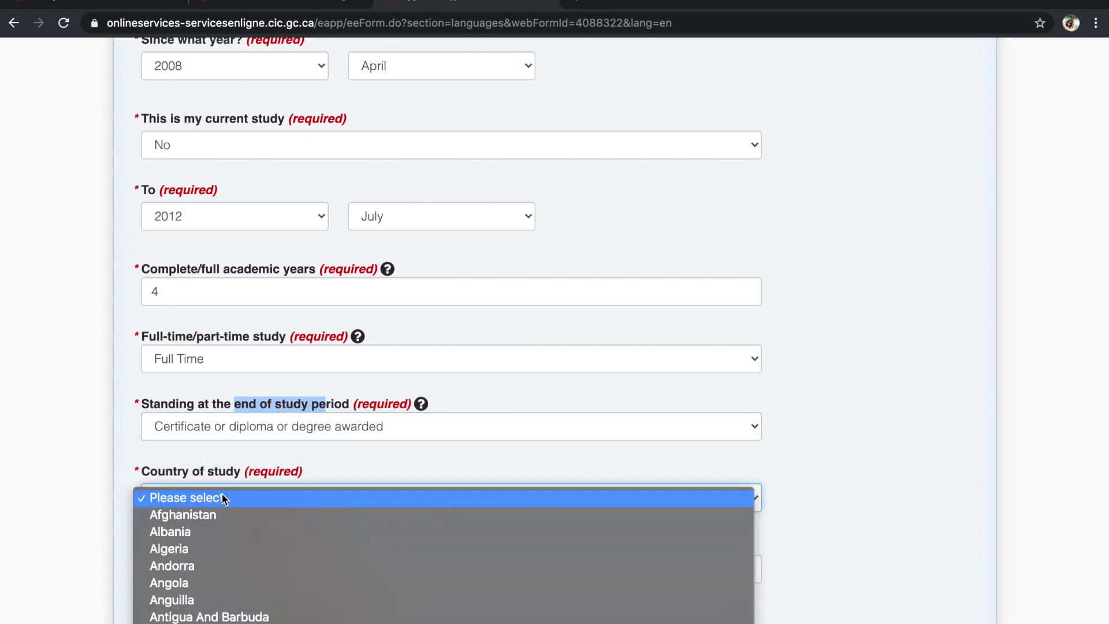
# Enter India as country, Delhi as city, and 'Delhi College of engineering' as the institution.
pyautogui.scroll(-10, 223, 498)
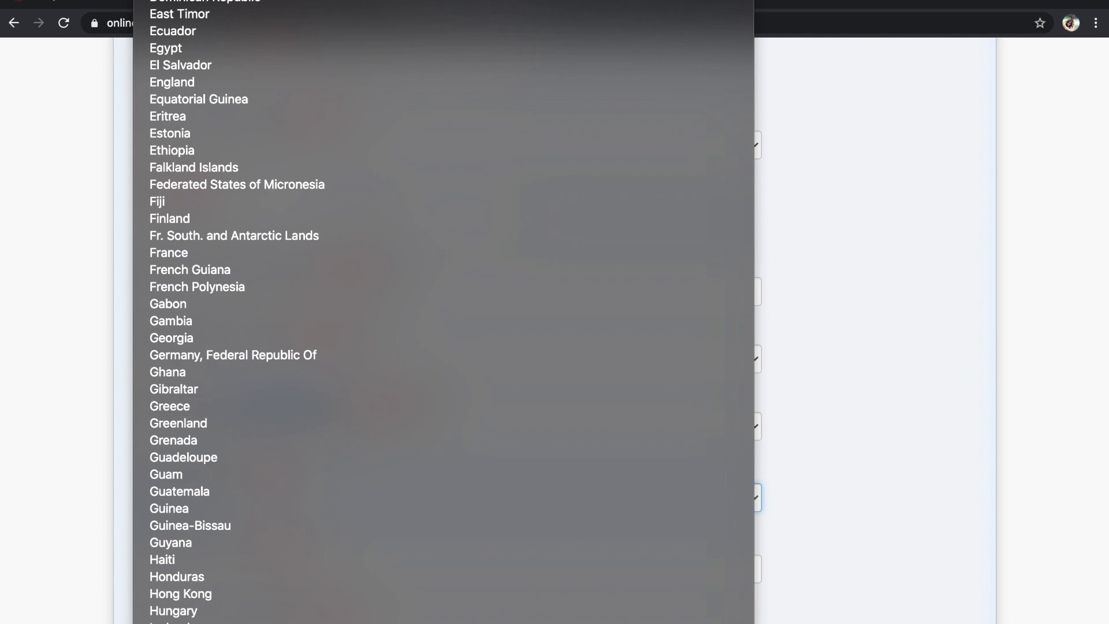
pyautogui.write('india')
pyautogui.press('Return')
pyautogui.click(820, 486)
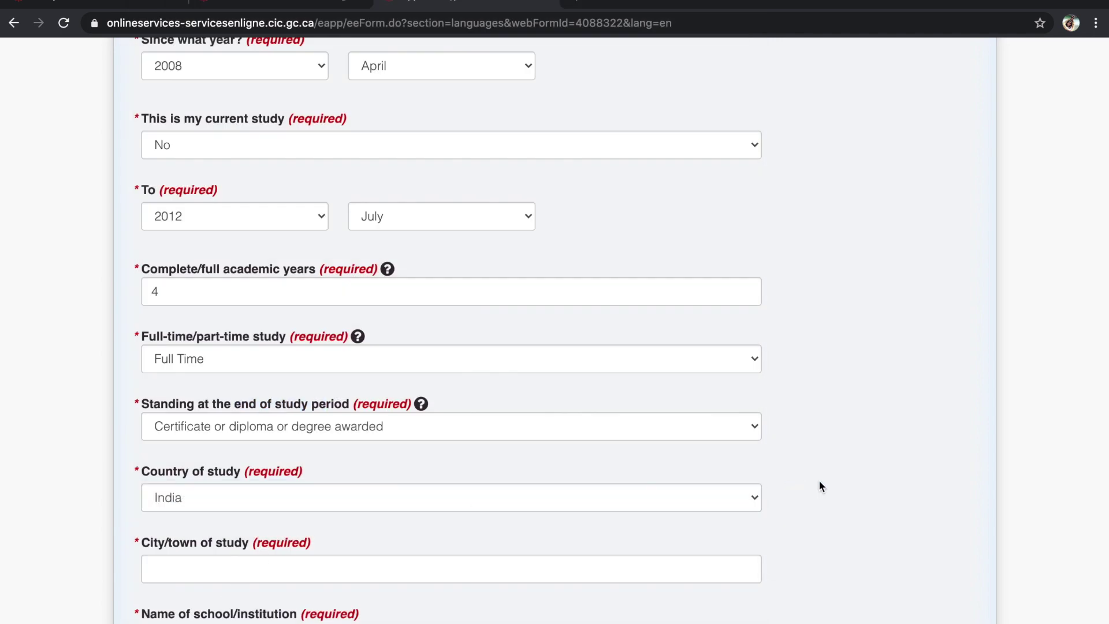
pyautogui.scroll(-2, 670, 476)
pyautogui.click(216, 438)
pyautogui.write('Delhi')
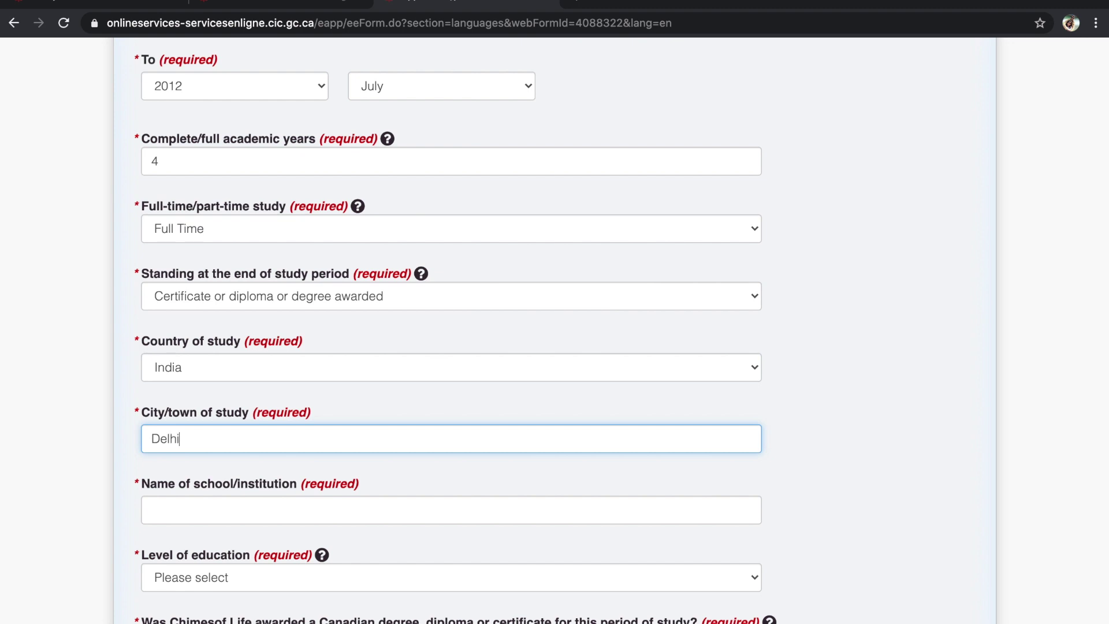
pyautogui.click(200, 507)
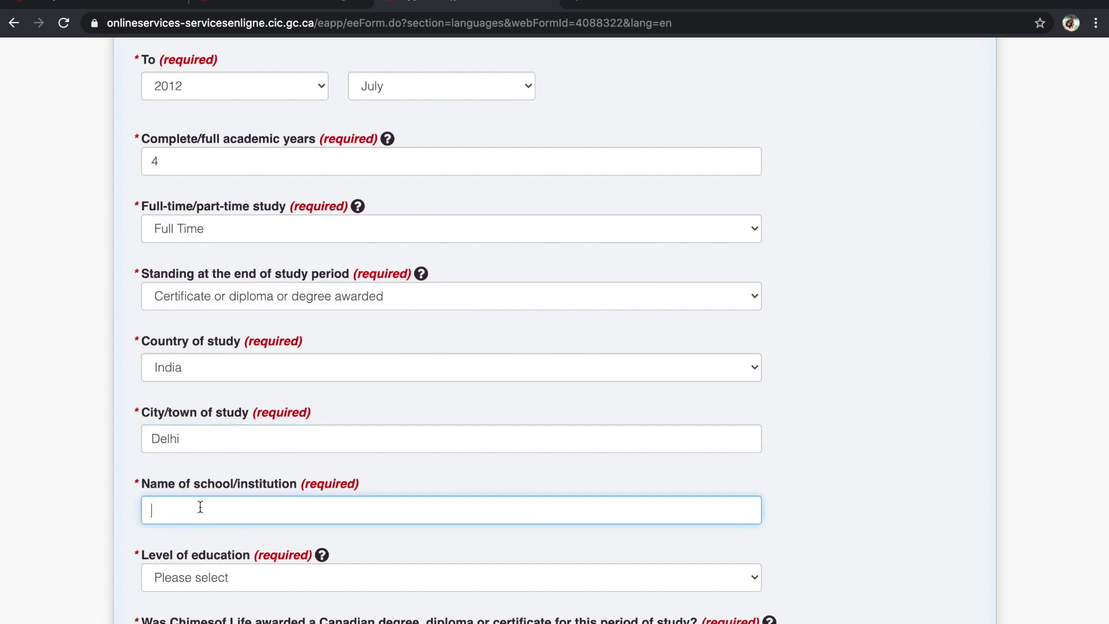
pyautogui.write('Delhi College of engineering')
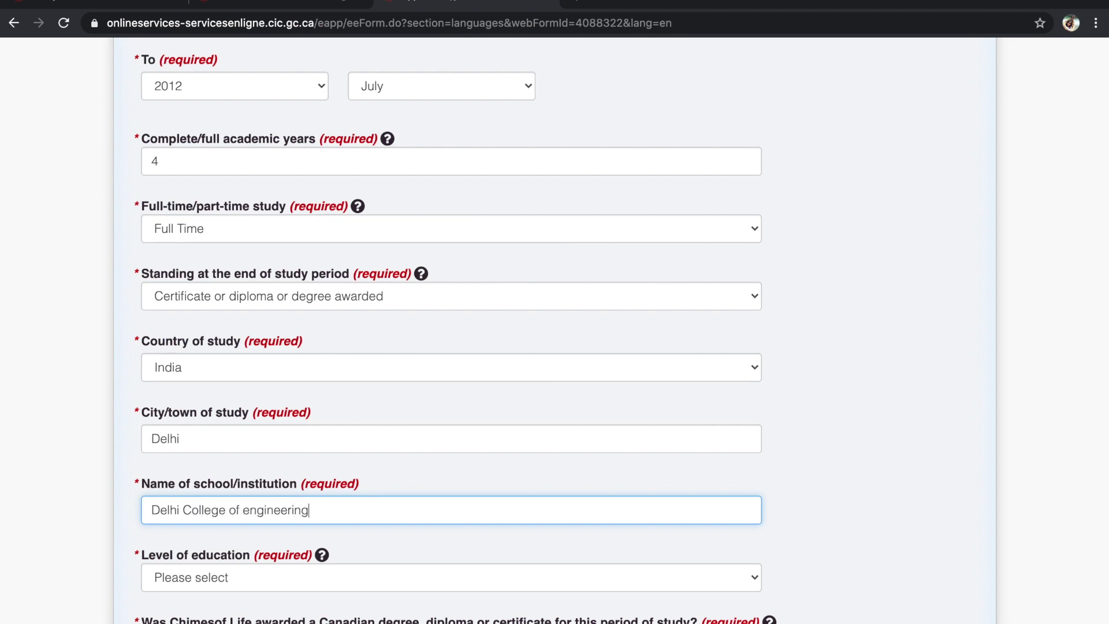
# Set the education level to Bachelor's degree and answer No to the Canadian degree question.
pyautogui.scroll(-3, 199, 505)
pyautogui.click(203, 385)
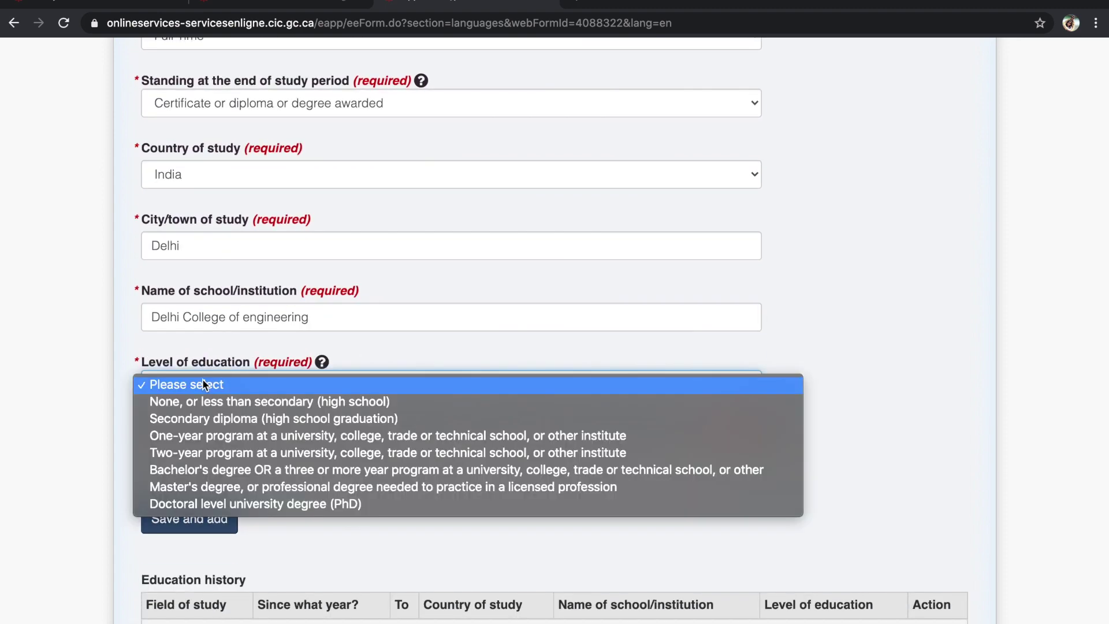
pyautogui.click(222, 470)
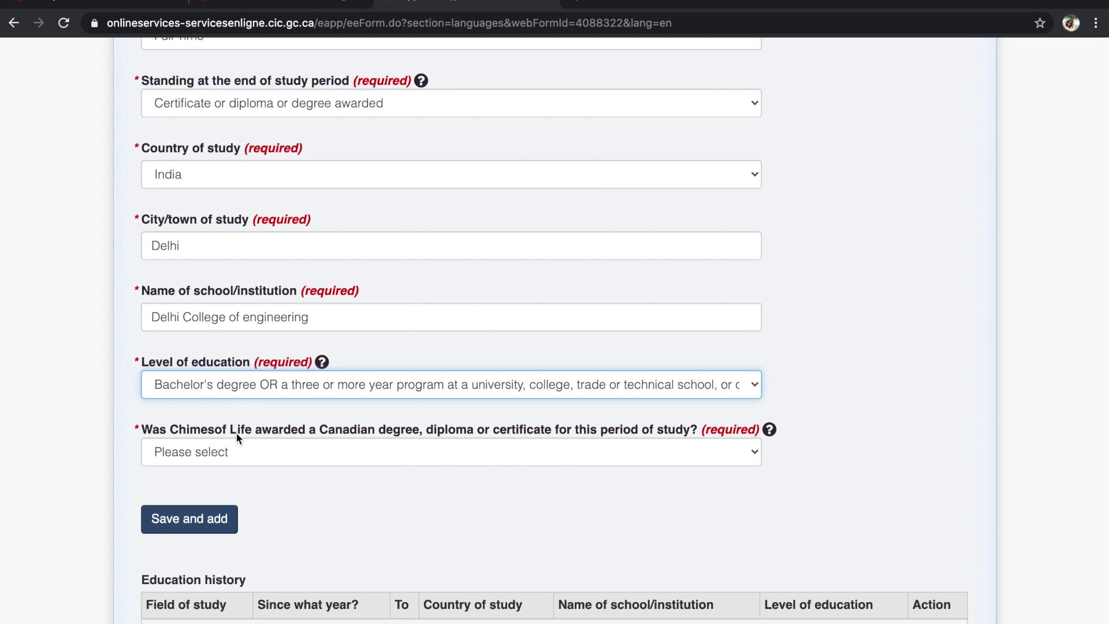
pyautogui.click(346, 449)
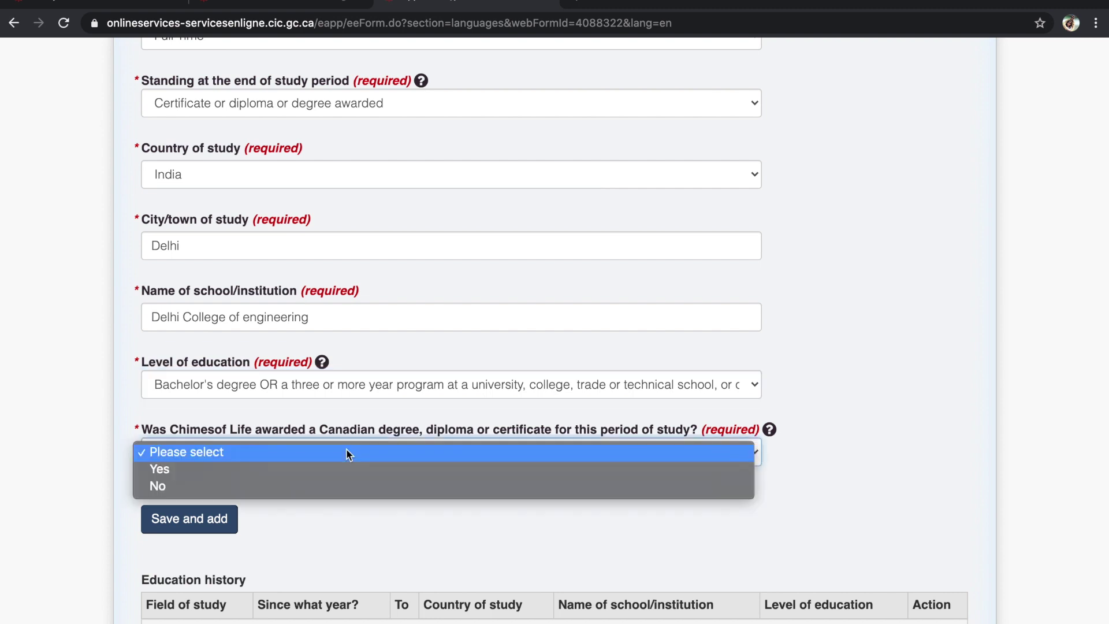
pyautogui.click(168, 487)
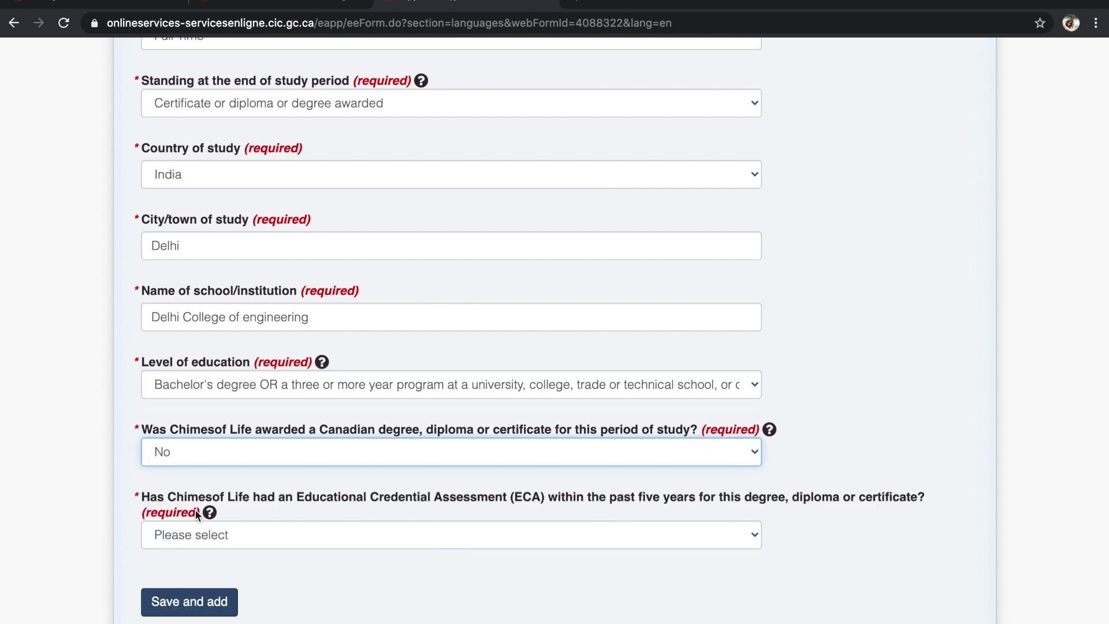
pyautogui.scroll(-3, 300, 511)
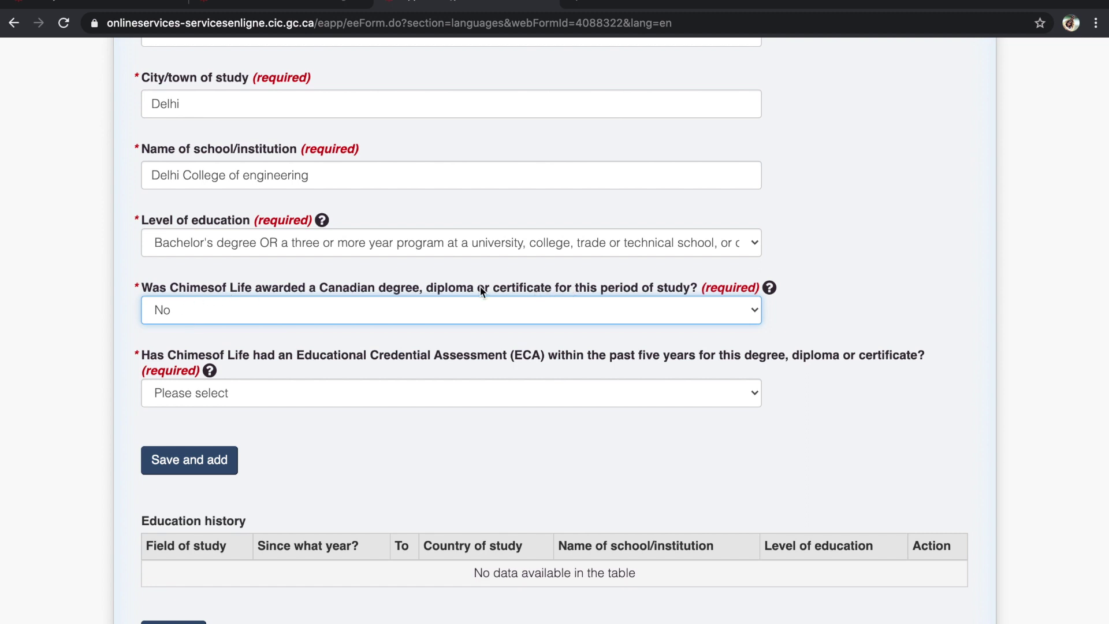
# Answer Yes to ECA, issued by World Education Services on 2020 February 05.
pyautogui.moveTo(300, 355); pyautogui.dragTo(515, 359)
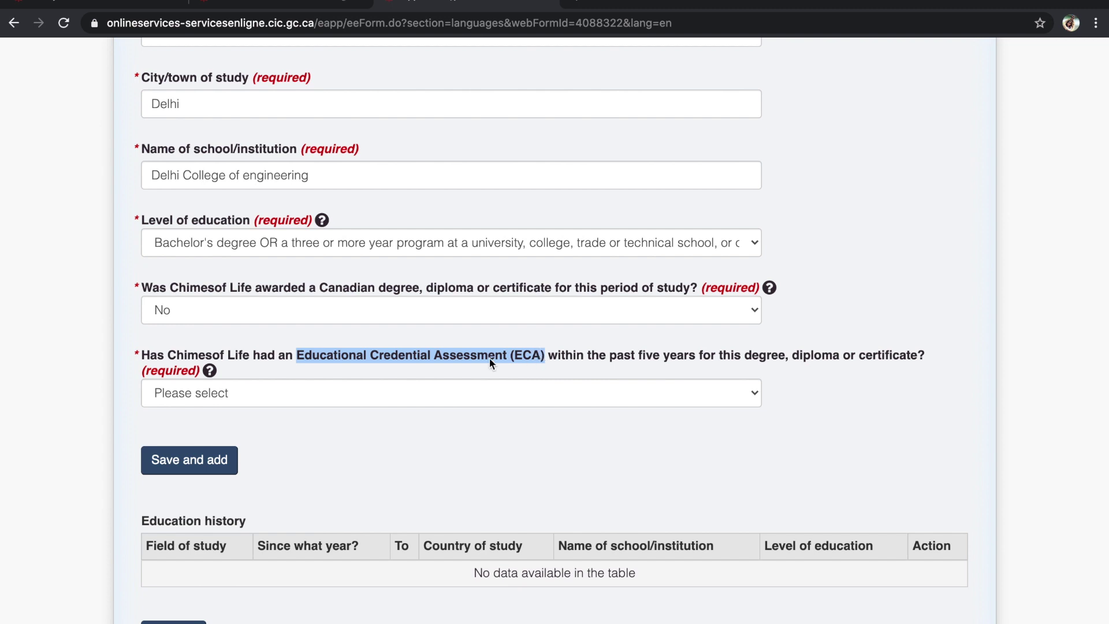
pyautogui.click(303, 393)
pyautogui.click(157, 410)
pyautogui.scroll(-2, 322, 421)
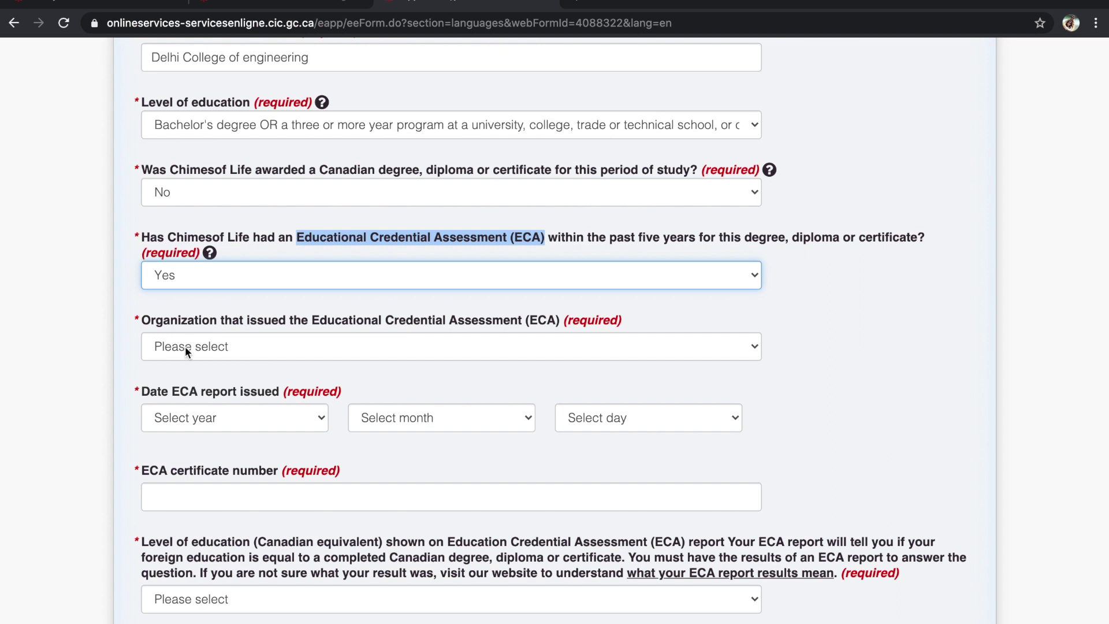
pyautogui.click(186, 349)
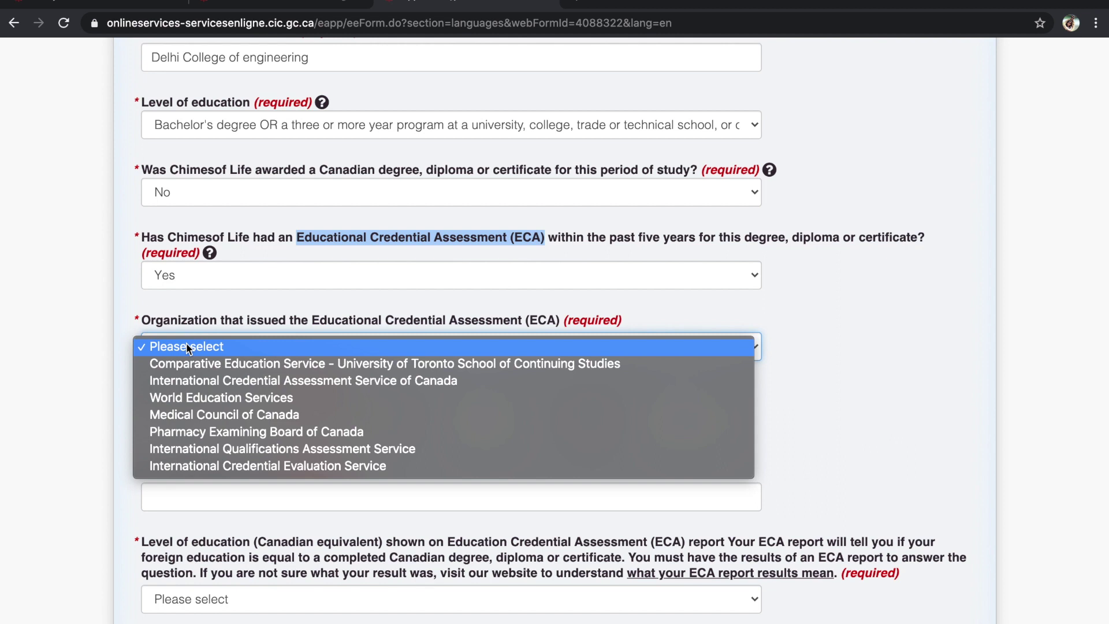
pyautogui.click(186, 399)
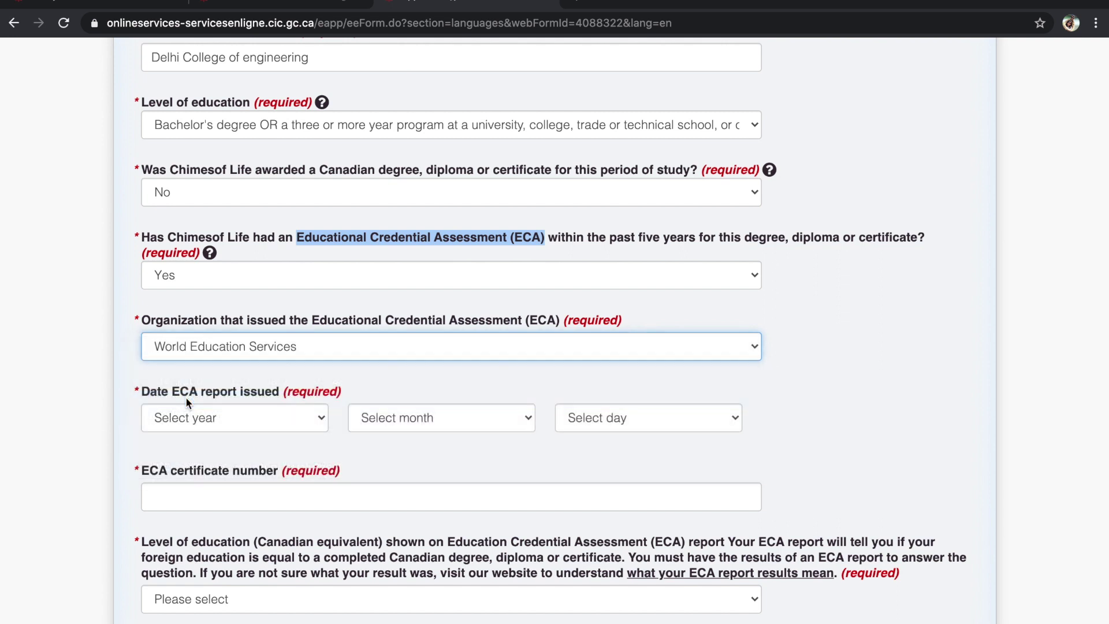
pyautogui.click(183, 419)
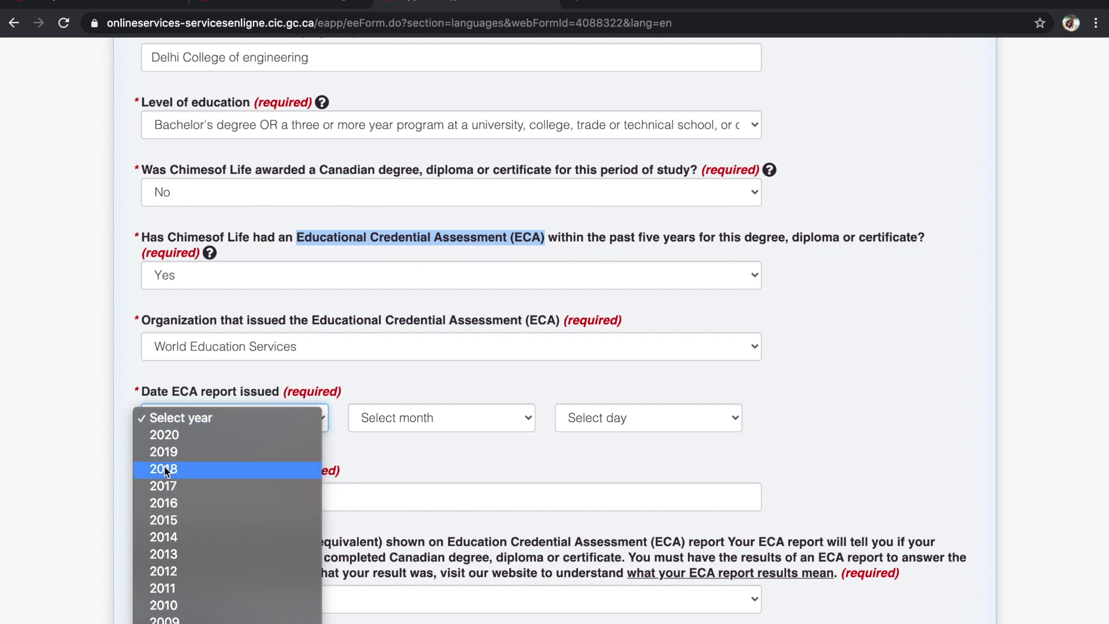
pyautogui.click(310, 426)
pyautogui.click(414, 417)
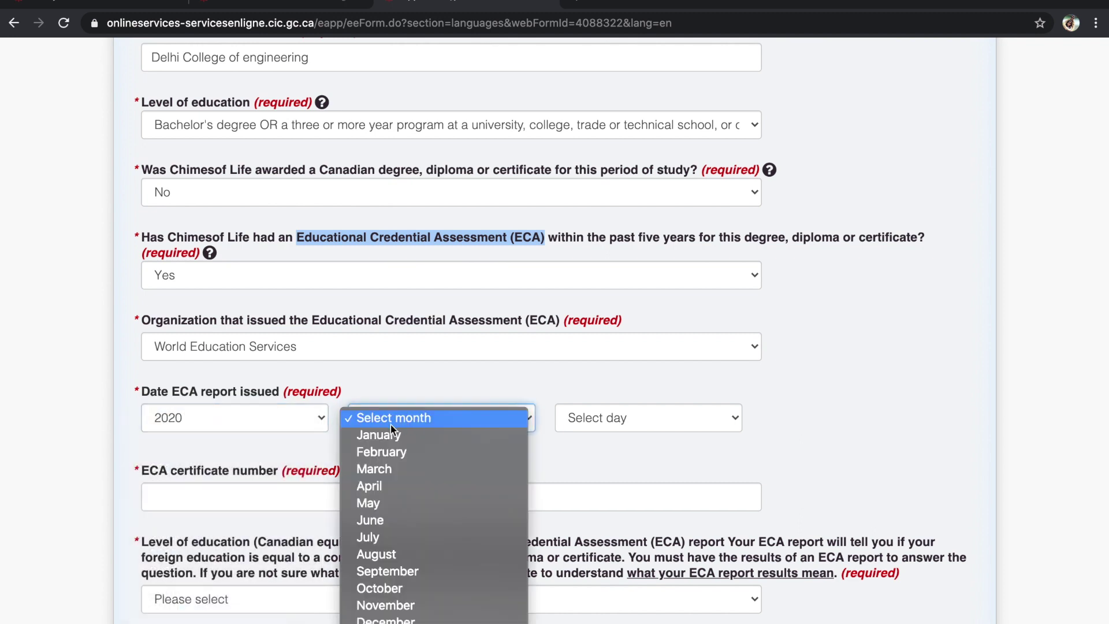
pyautogui.click(382, 457)
pyautogui.click(573, 420)
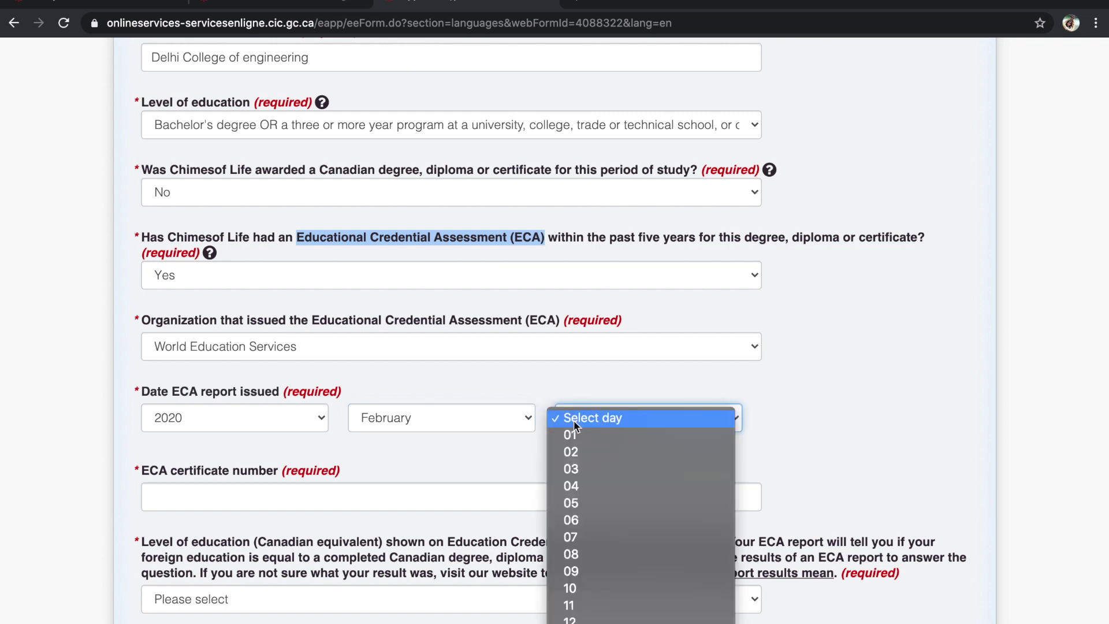
pyautogui.click(588, 505)
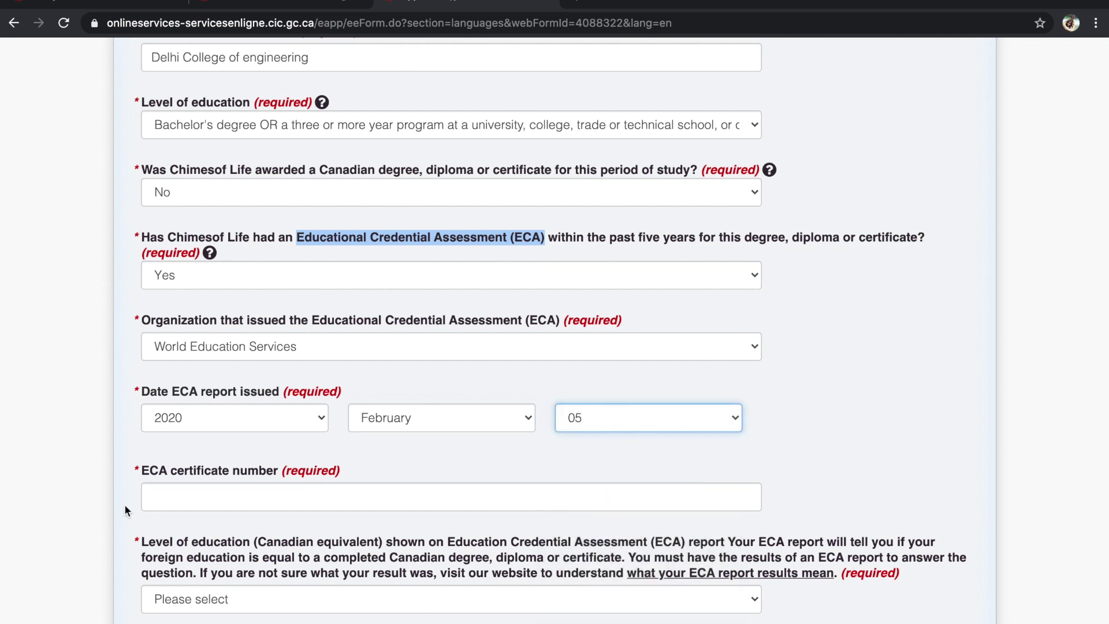
# Enter the ECA certificate number.
pyautogui.click(177, 492)
pyautogui.write('E')
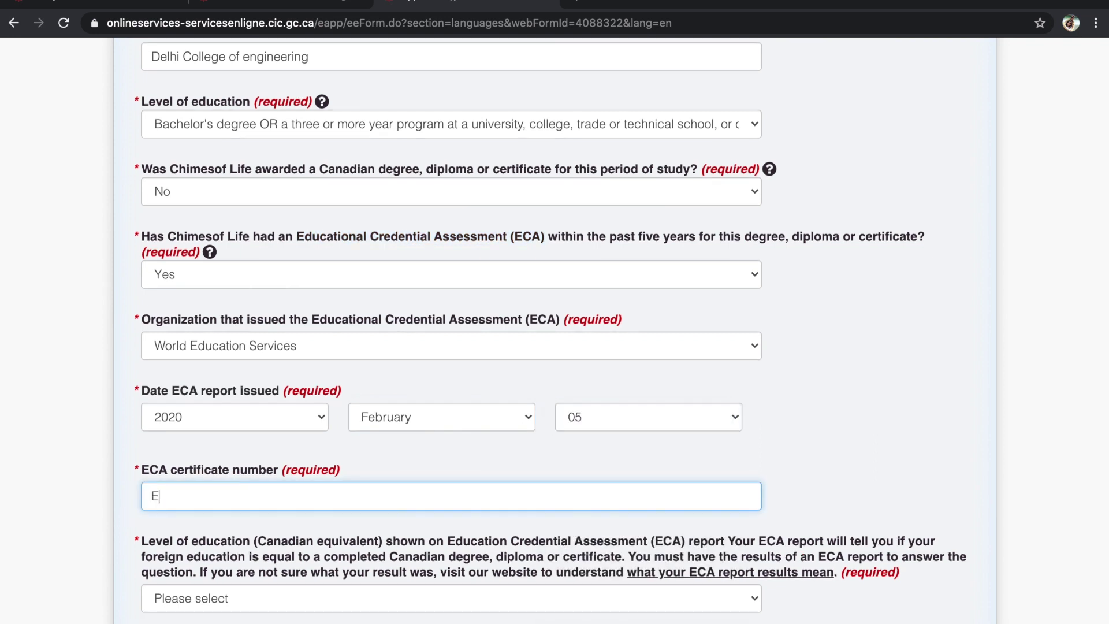
pyautogui.write('3456789')
pyautogui.click(144, 523)
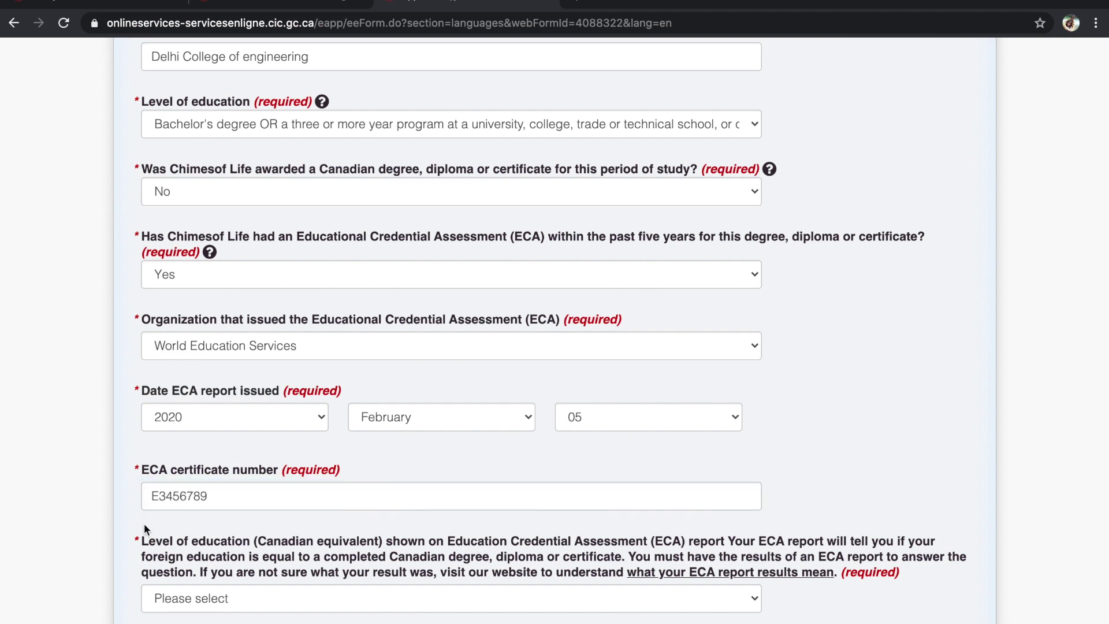
pyautogui.scroll(-1, 165, 487)
pyautogui.scroll(-3, 162, 356)
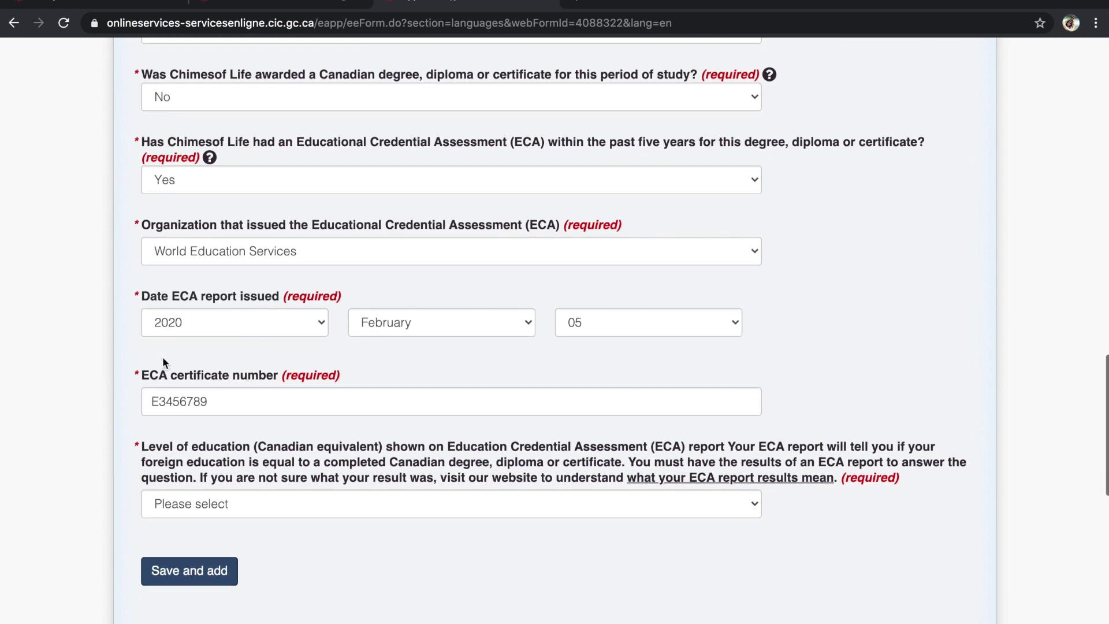
pyautogui.click(214, 402)
pyautogui.moveTo(215, 402); pyautogui.dragTo(148, 398)
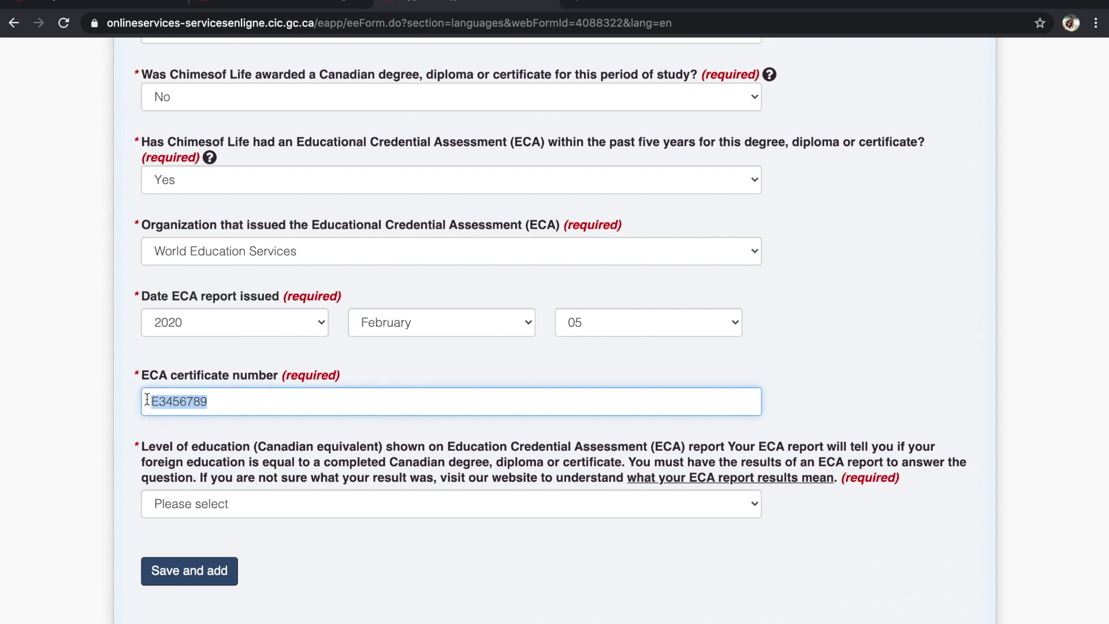
pyautogui.click(186, 429)
pyautogui.scroll(-2, 186, 429)
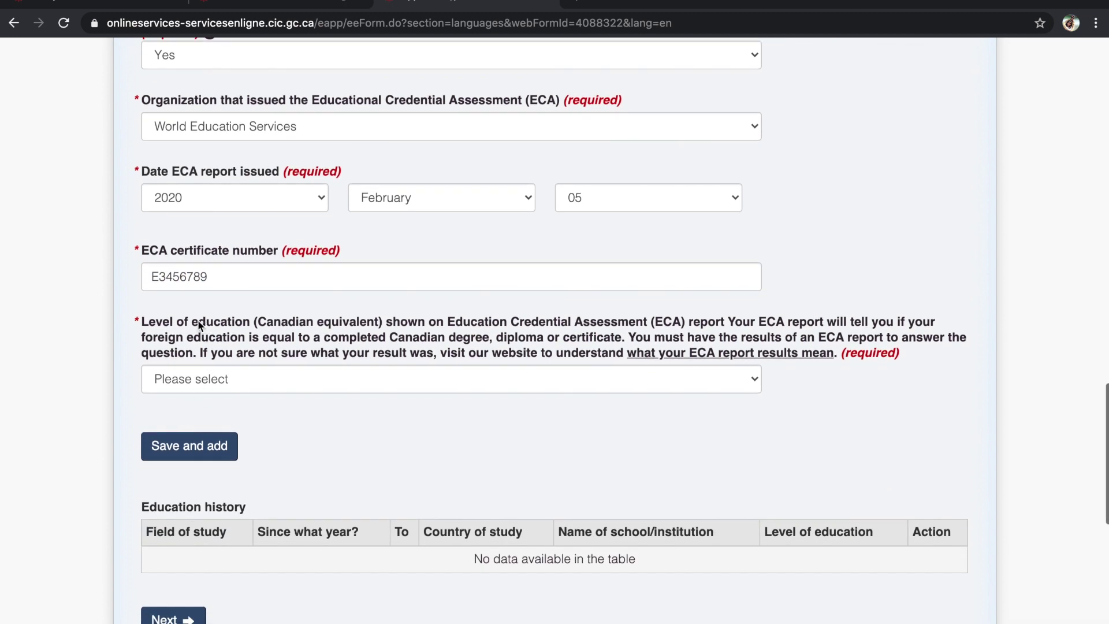
# Choose Bachelor's degree as the Canadian equivalent and save the entry to Education history.
pyautogui.moveTo(165, 319); pyautogui.dragTo(267, 322)
pyautogui.moveTo(400, 321); pyautogui.dragTo(559, 322)
pyautogui.moveTo(682, 322); pyautogui.dragTo(716, 322)
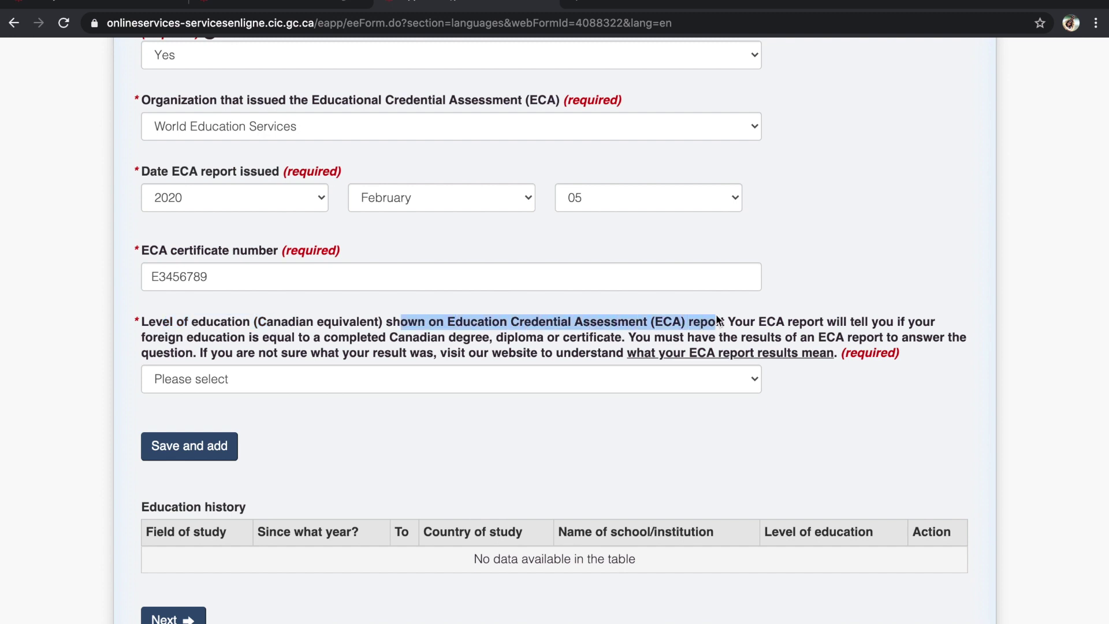
pyautogui.click(499, 341)
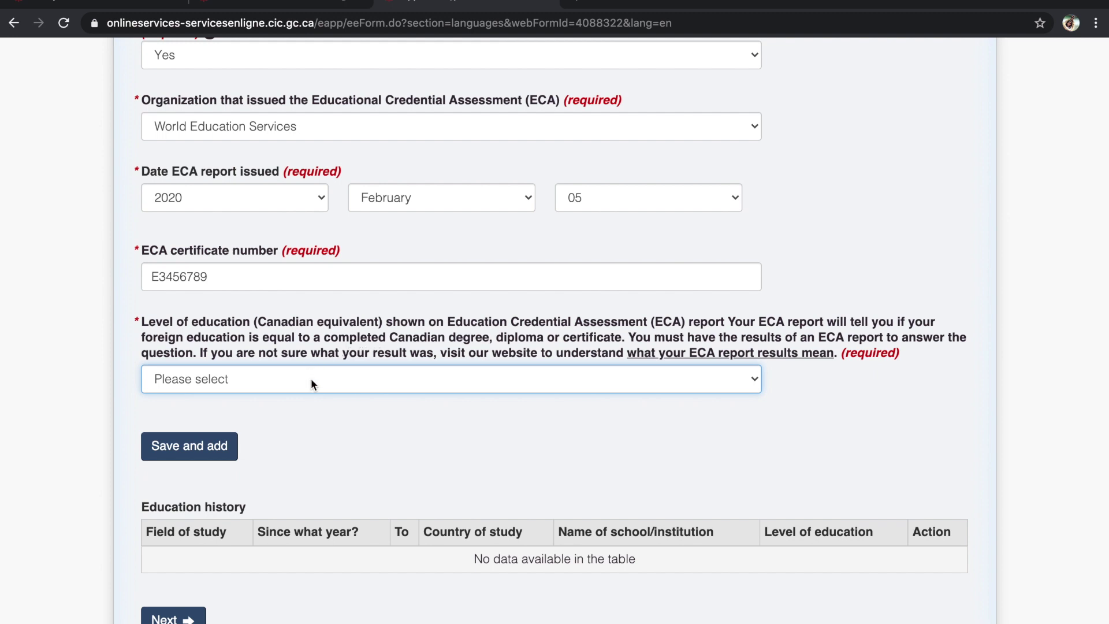
pyautogui.moveTo(448, 321); pyautogui.dragTo(687, 325)
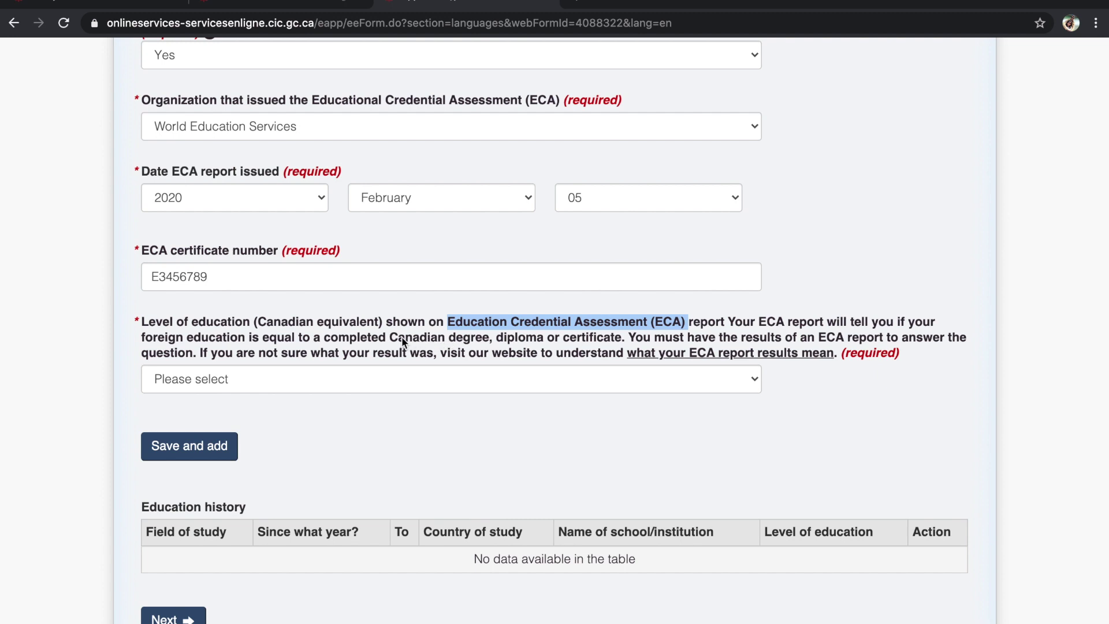
pyautogui.click(374, 380)
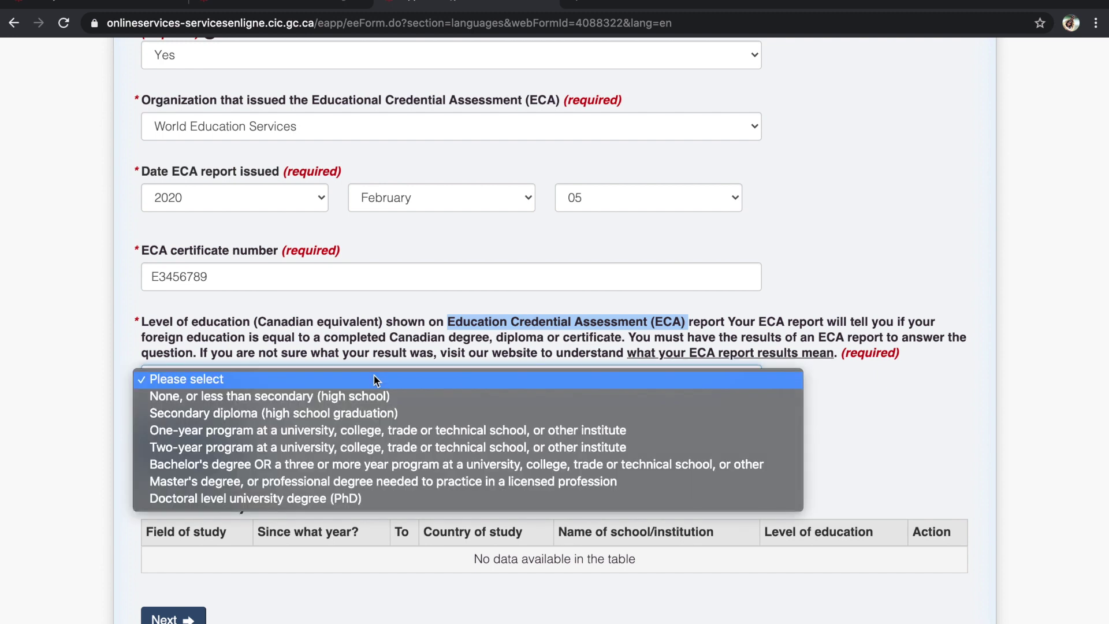
pyautogui.click(289, 460)
pyautogui.click(215, 455)
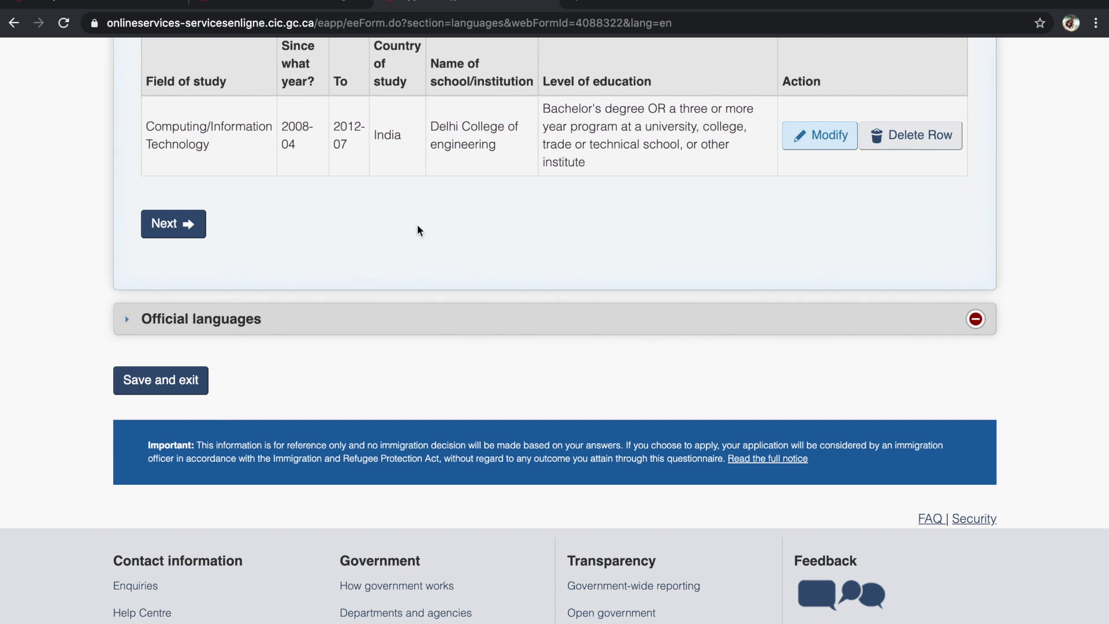
# Review the Education history table and move on to the Official languages section.
pyautogui.scroll(3, 417, 230)
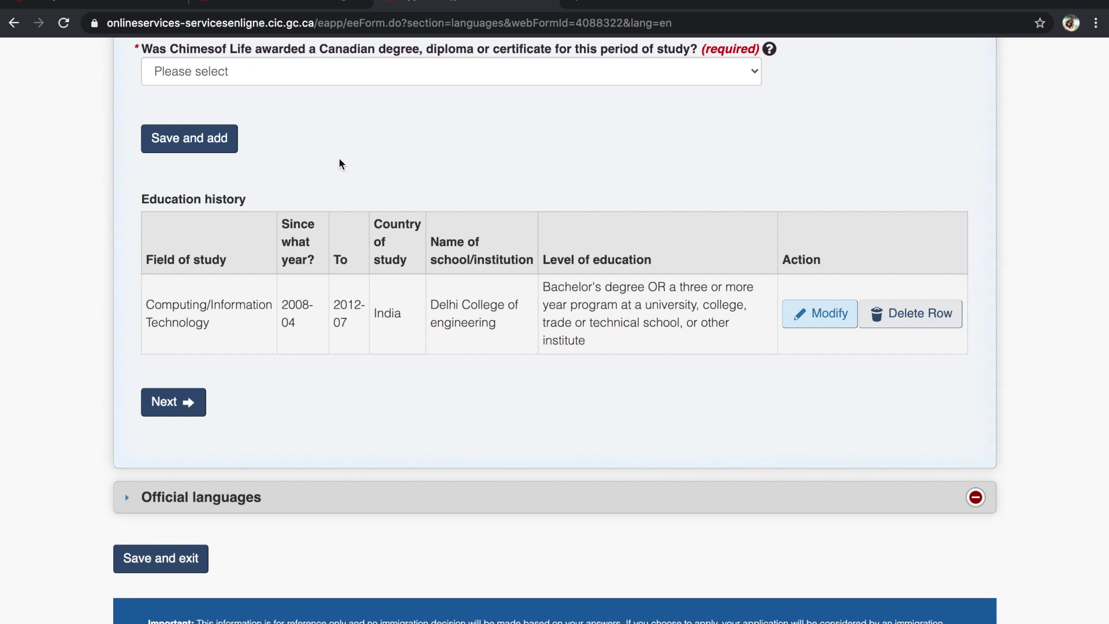
pyautogui.scroll(5, 338, 157)
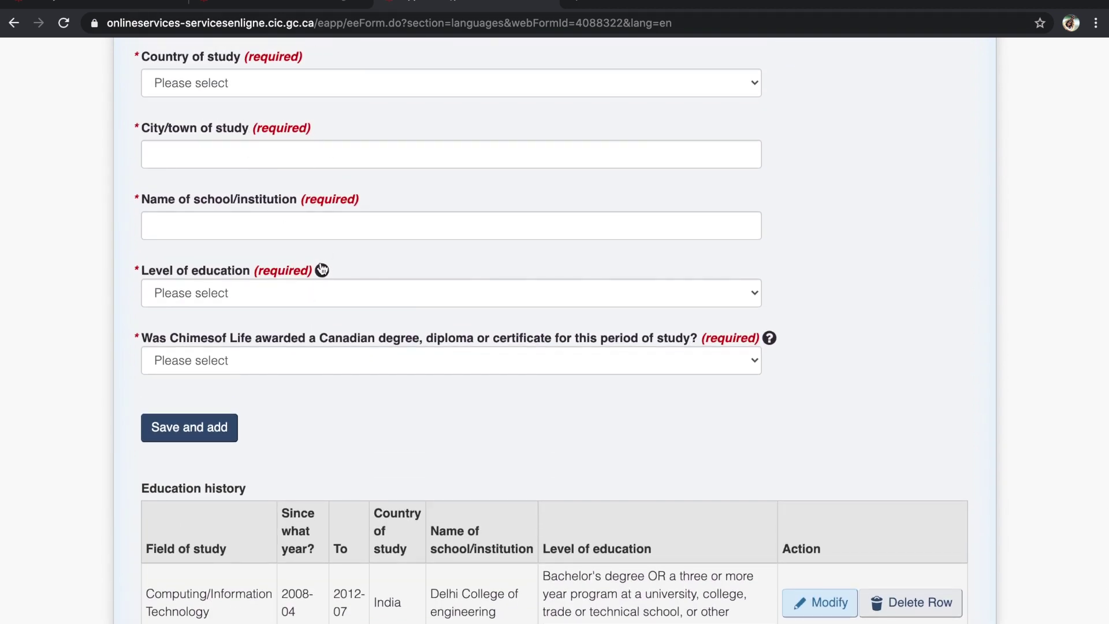
pyautogui.scroll(-4, 461, 323)
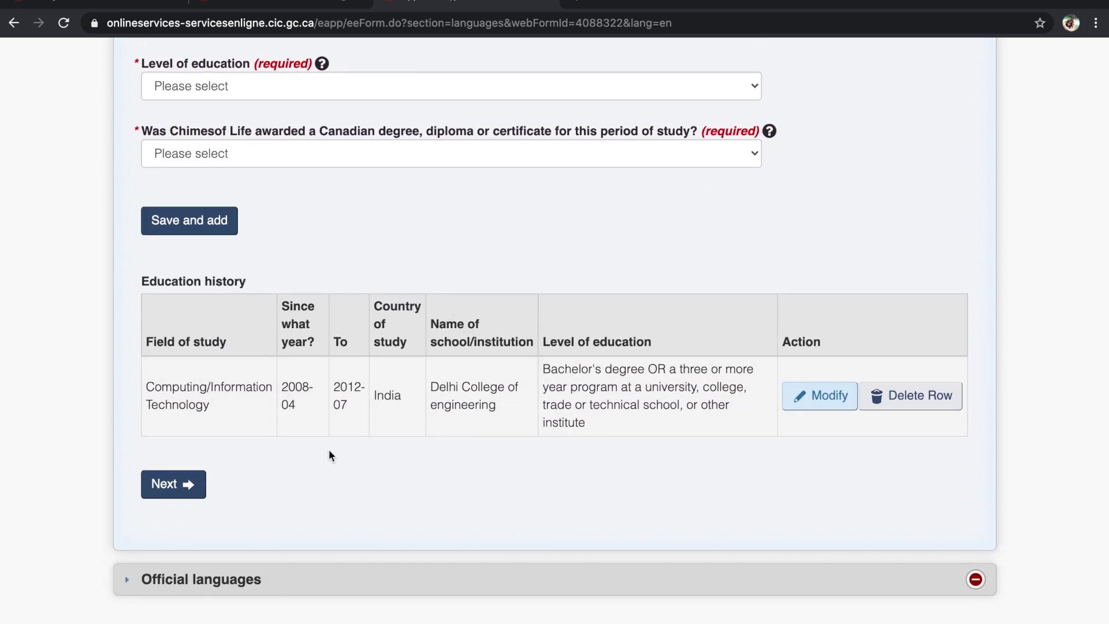
pyautogui.scroll(-2, 247, 439)
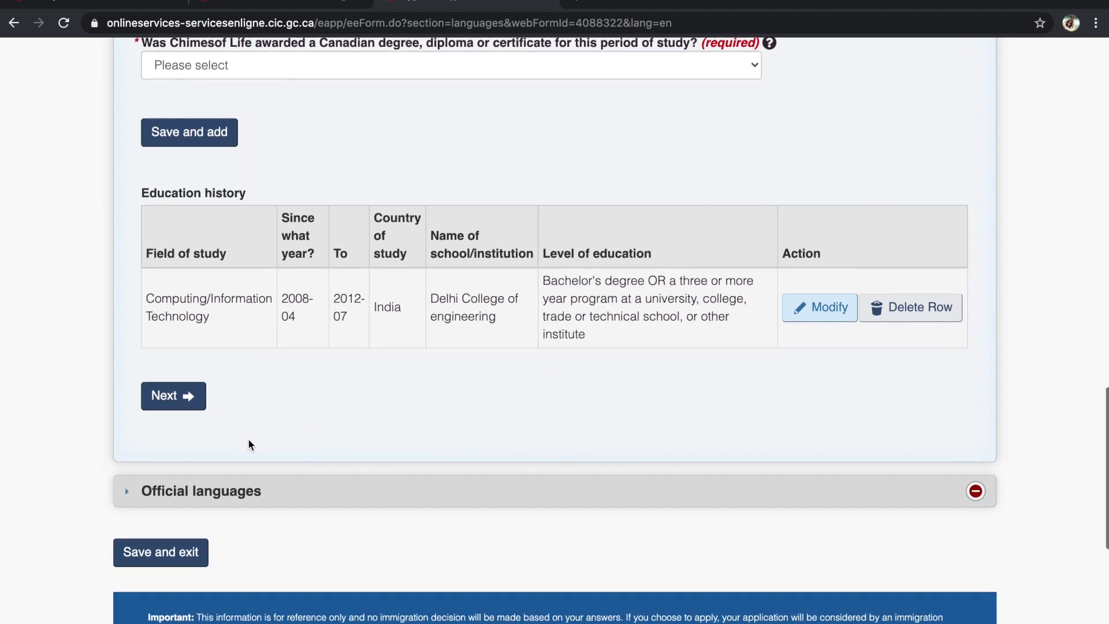
pyautogui.click(168, 403)
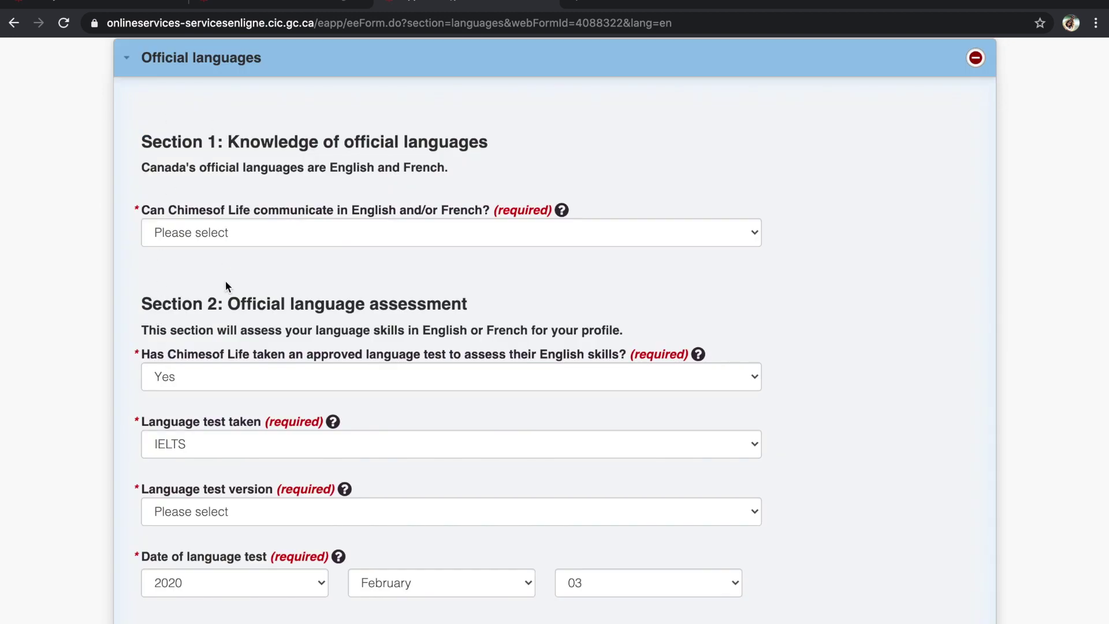
# State the applicant communicates in English and choose IELTS General Training as test version.
pyautogui.click(206, 234)
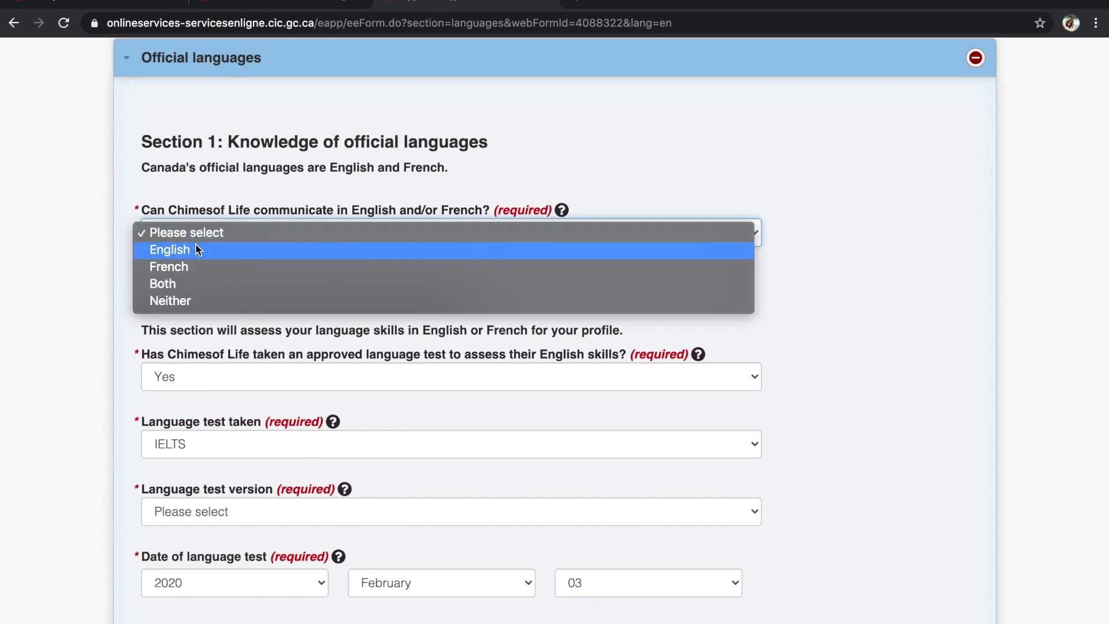
pyautogui.click(194, 249)
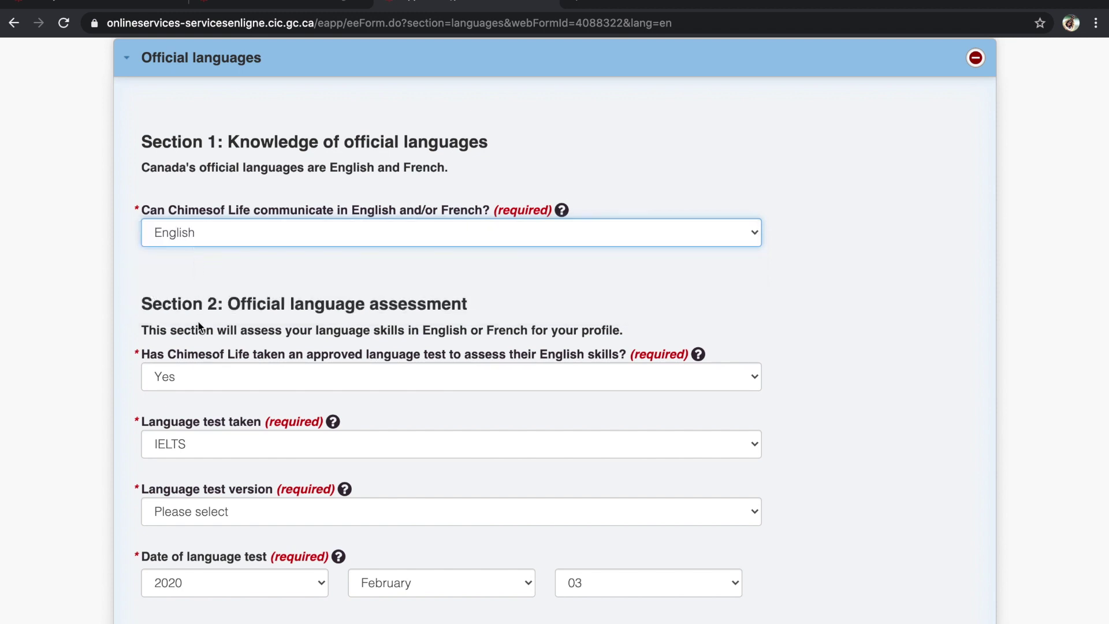
pyautogui.scroll(-3, 237, 322)
pyautogui.scroll(-1, 237, 322)
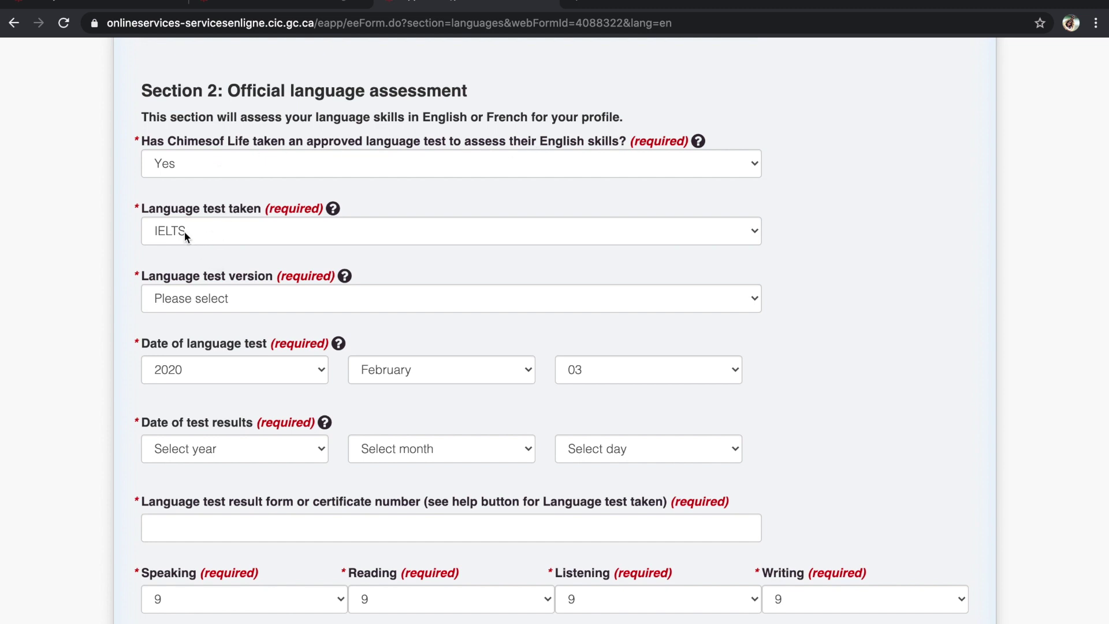
pyautogui.click(191, 299)
pyautogui.click(192, 317)
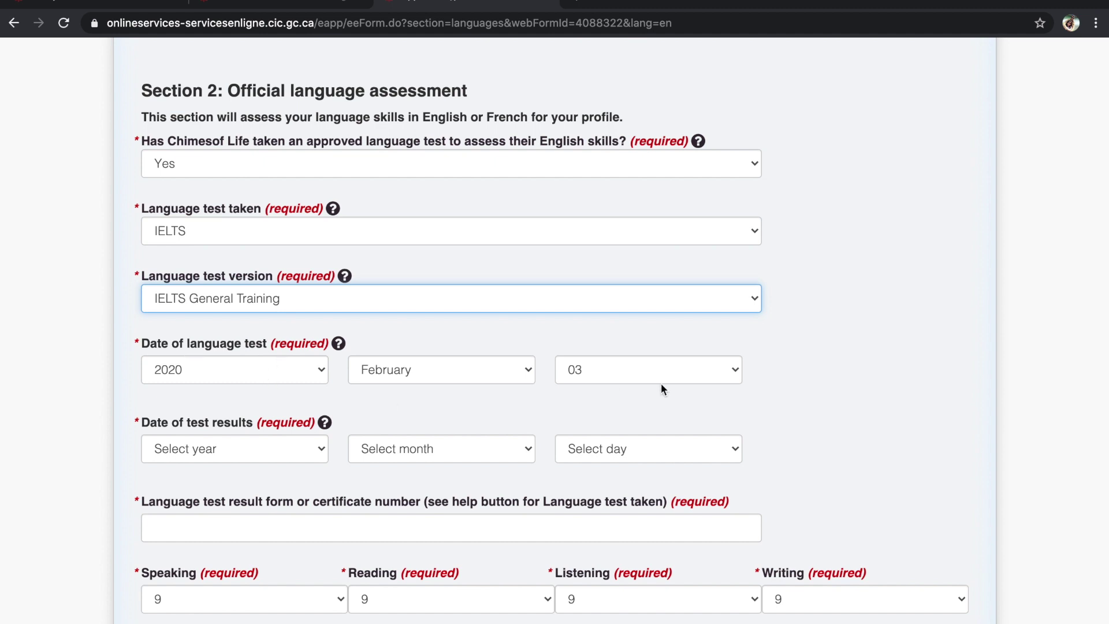
# Set the test results date to 2020 February 14.
pyautogui.click(189, 449)
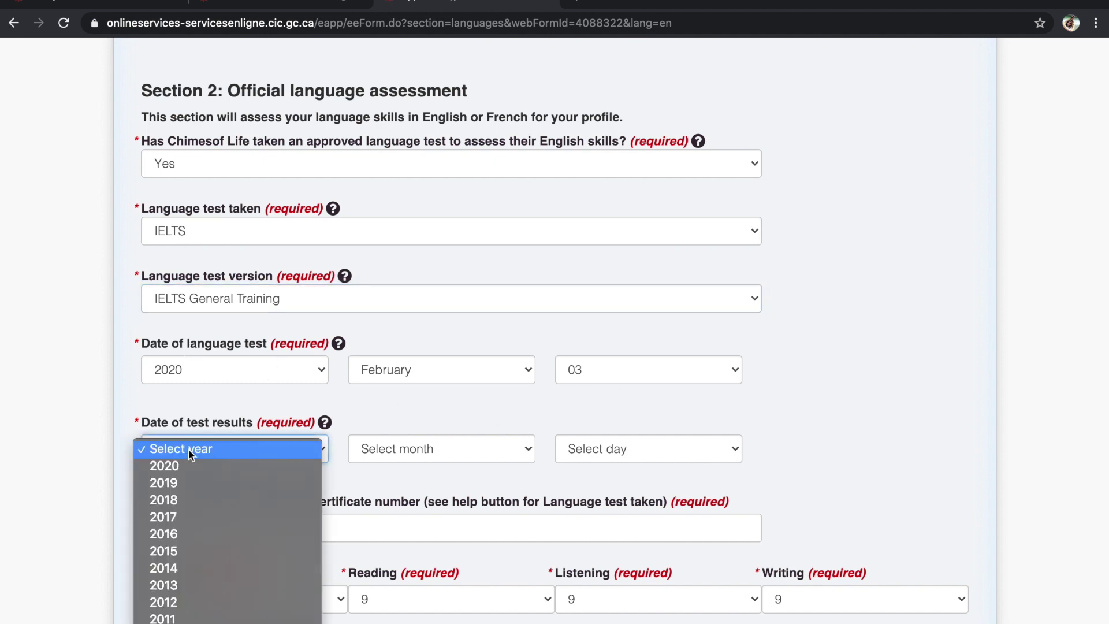
pyautogui.click(200, 466)
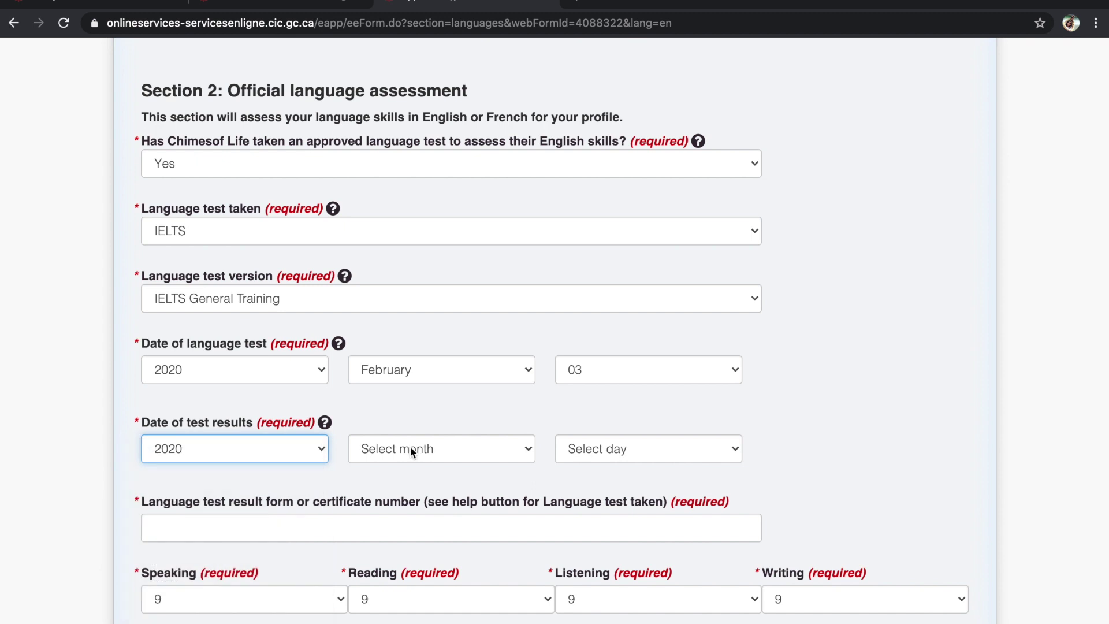
pyautogui.click(410, 445)
pyautogui.click(381, 483)
pyautogui.click(592, 457)
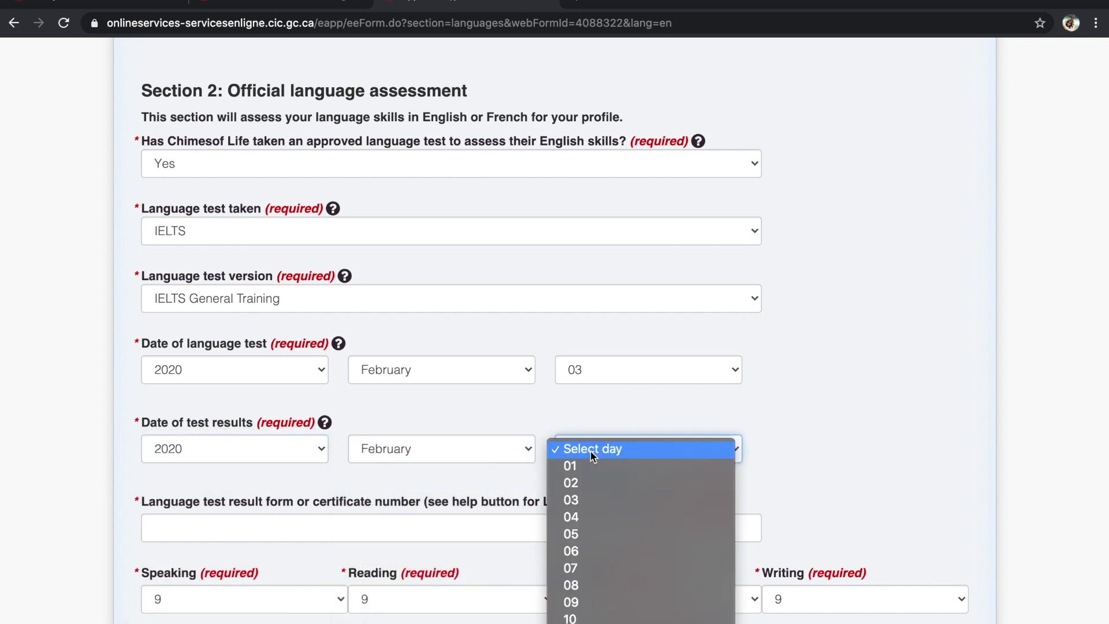
pyautogui.scroll(-2, 587, 602)
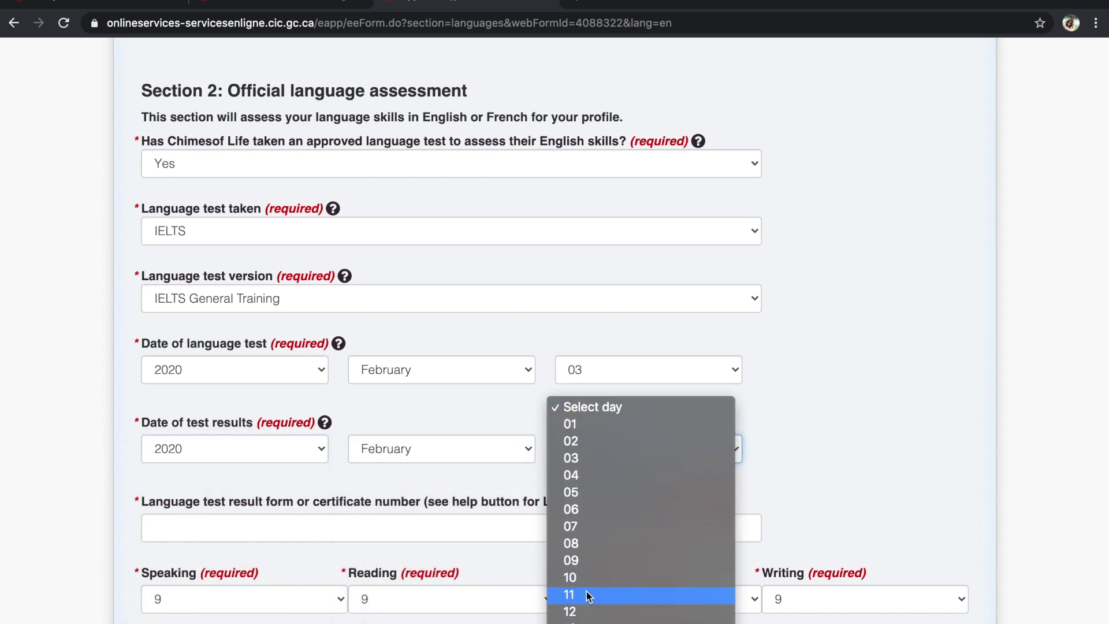
pyautogui.click(633, 472)
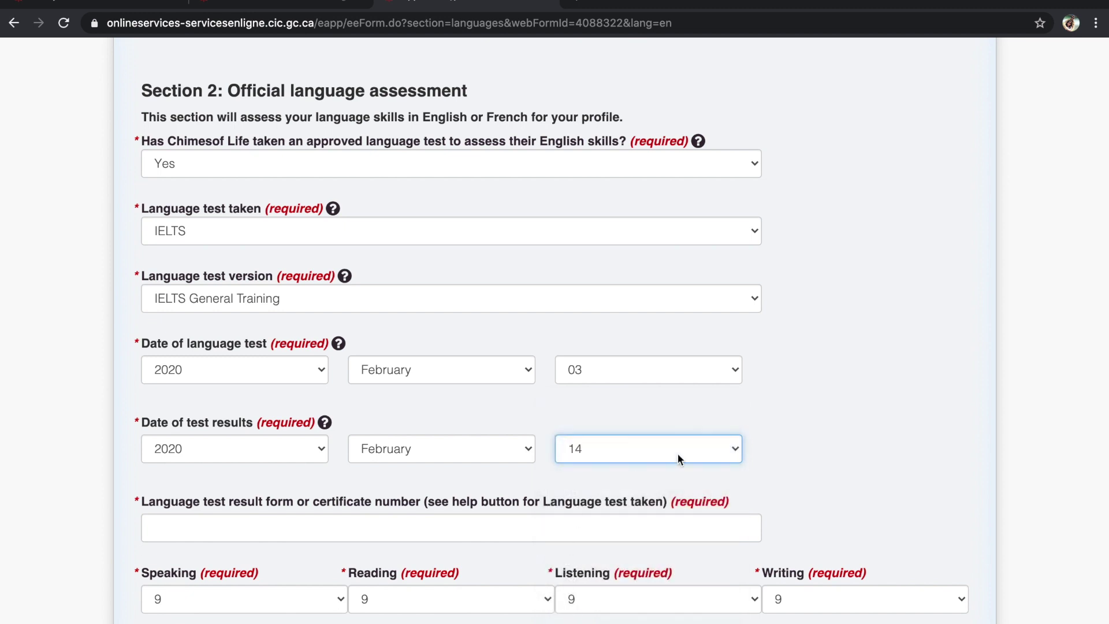
# Enter the language test certificate number and save the Study and languages form.
pyautogui.scroll(-4, 376, 460)
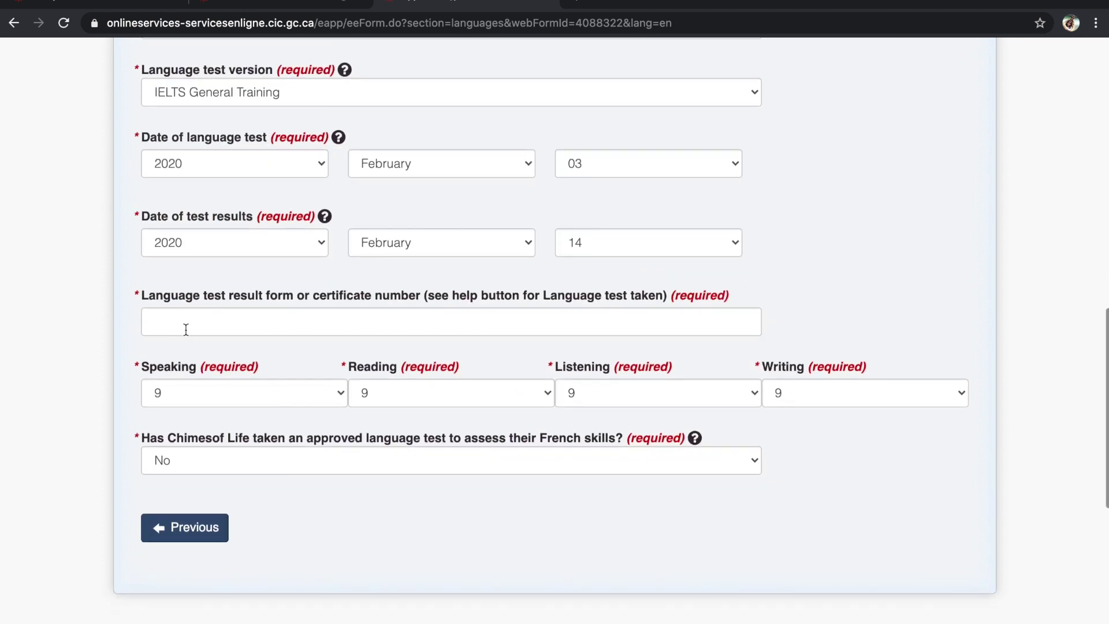
pyautogui.moveTo(208, 297); pyautogui.dragTo(411, 296)
pyautogui.click(325, 321)
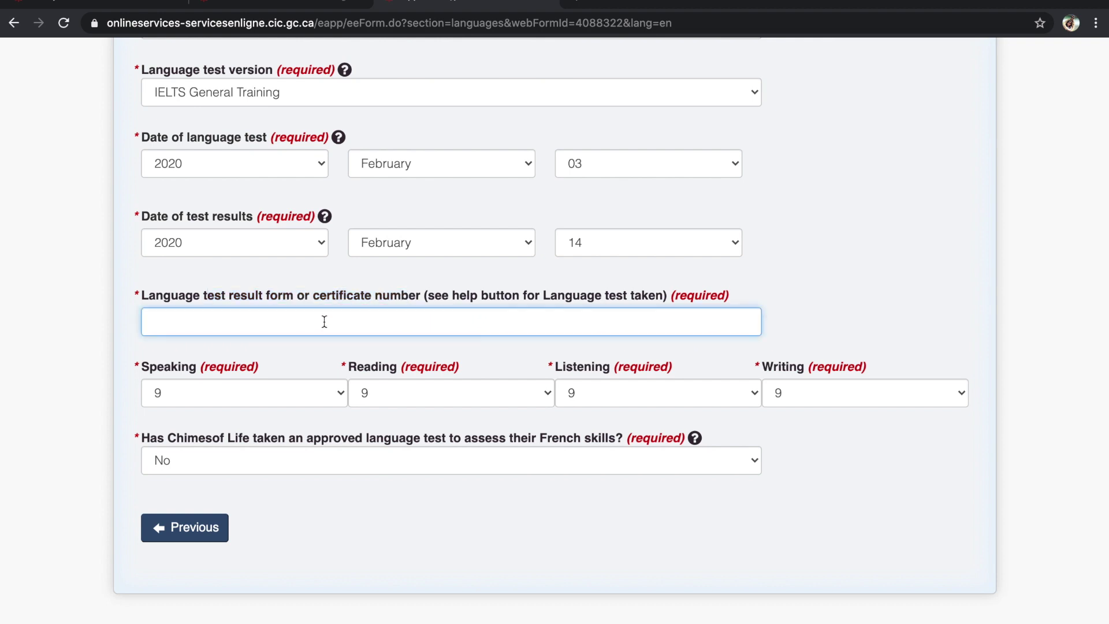
pyautogui.write('I123456')
pyautogui.moveTo(213, 321); pyautogui.dragTo(148, 323)
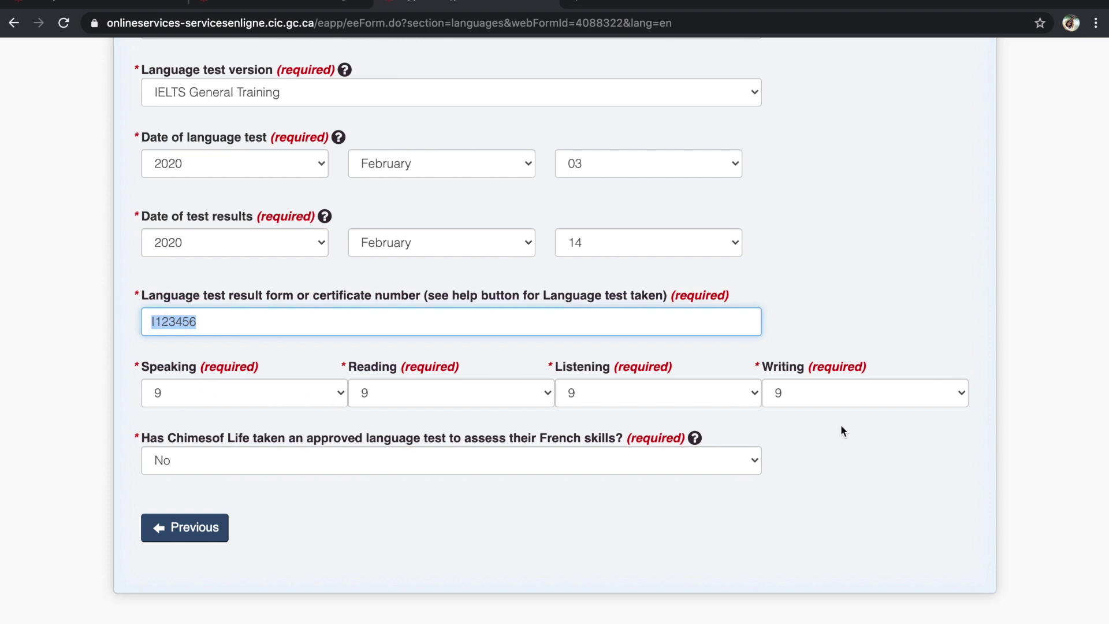
pyautogui.click(898, 460)
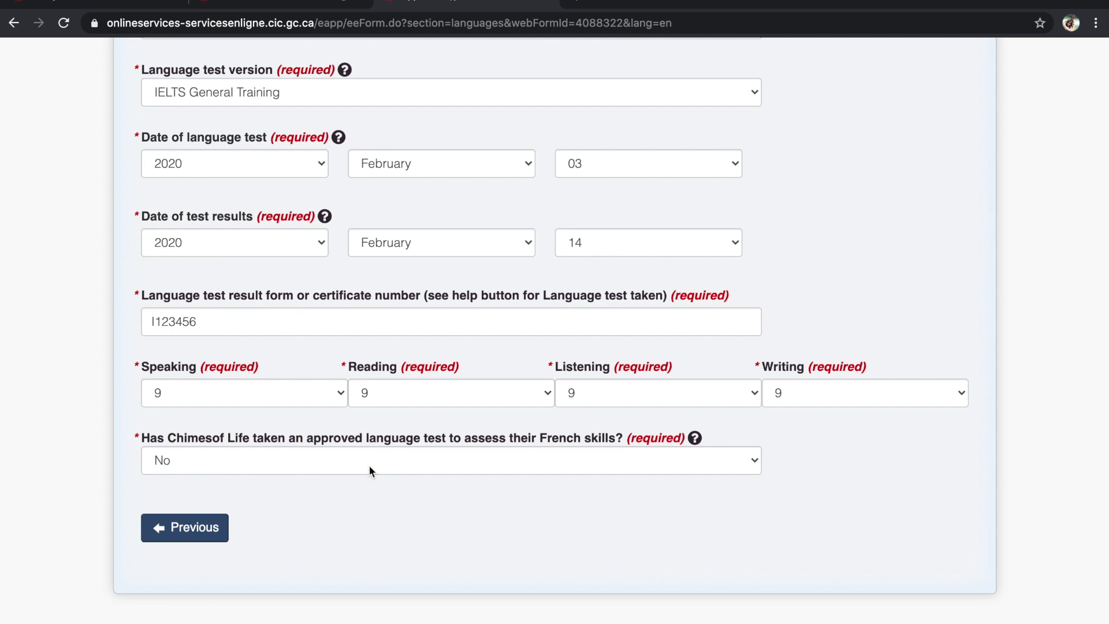
pyautogui.scroll(-2, 369, 467)
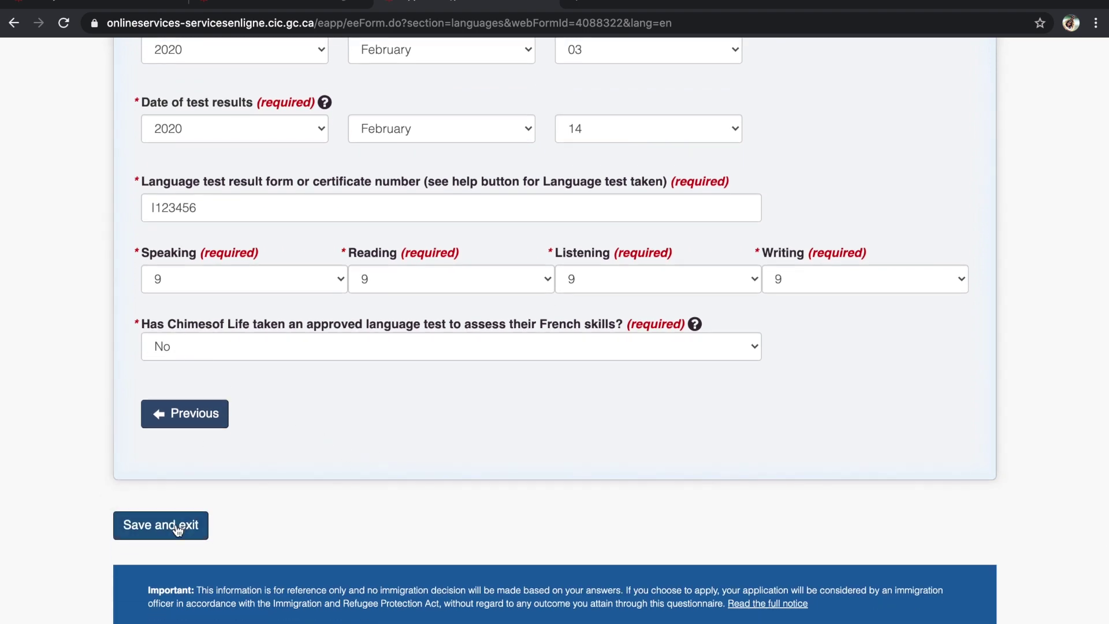
pyautogui.click(175, 527)
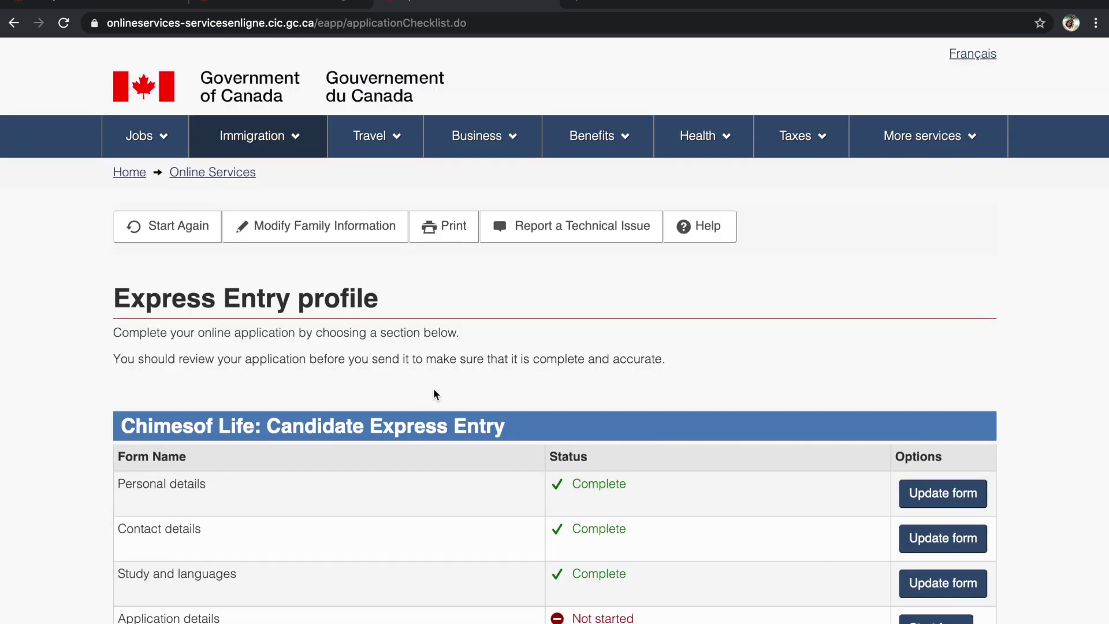
# Start the Application details form from the profile checklist.
pyautogui.scroll(-2, 434, 387)
pyautogui.scroll(-1, 432, 386)
pyautogui.moveTo(119, 373); pyautogui.dragTo(619, 372)
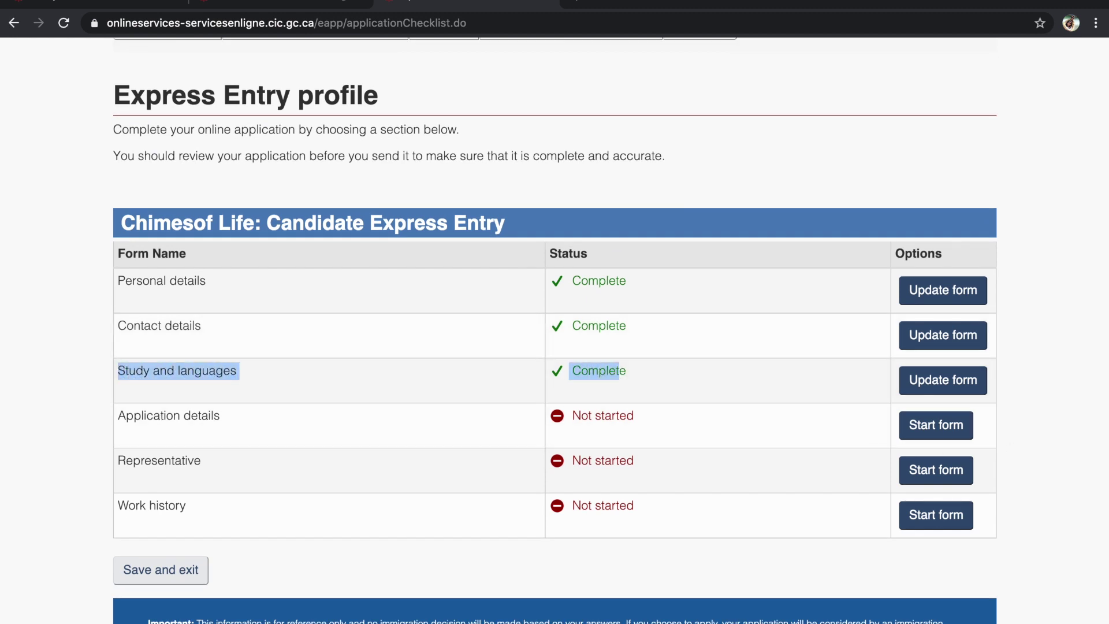
pyautogui.click(936, 431)
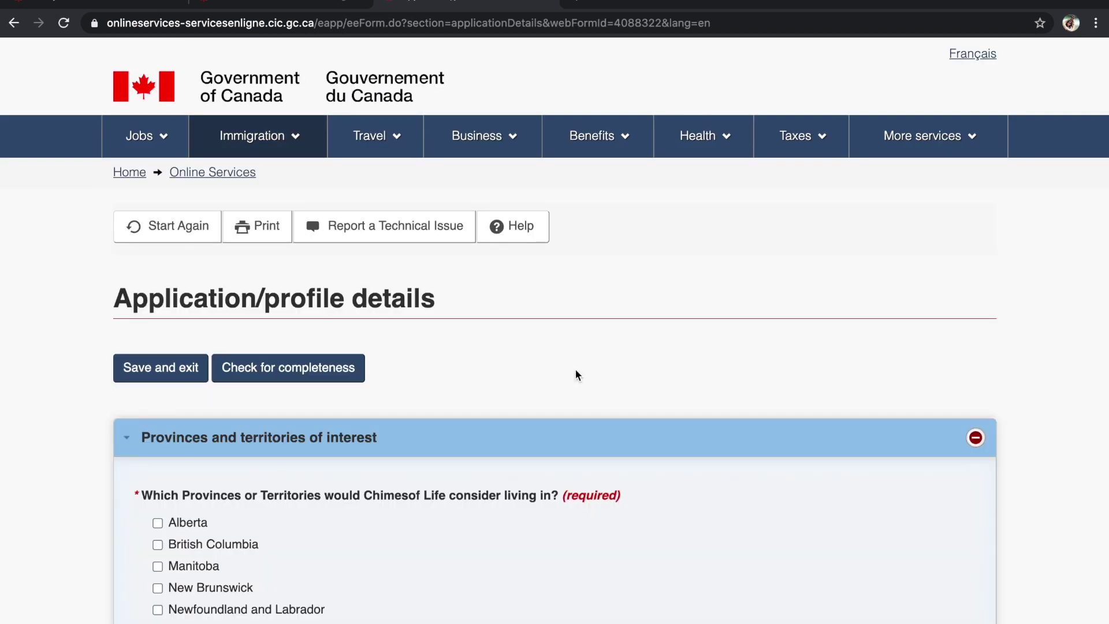
# Select All Provinces and Territories as the places the candidate would consider living.
pyautogui.scroll(-5, 575, 369)
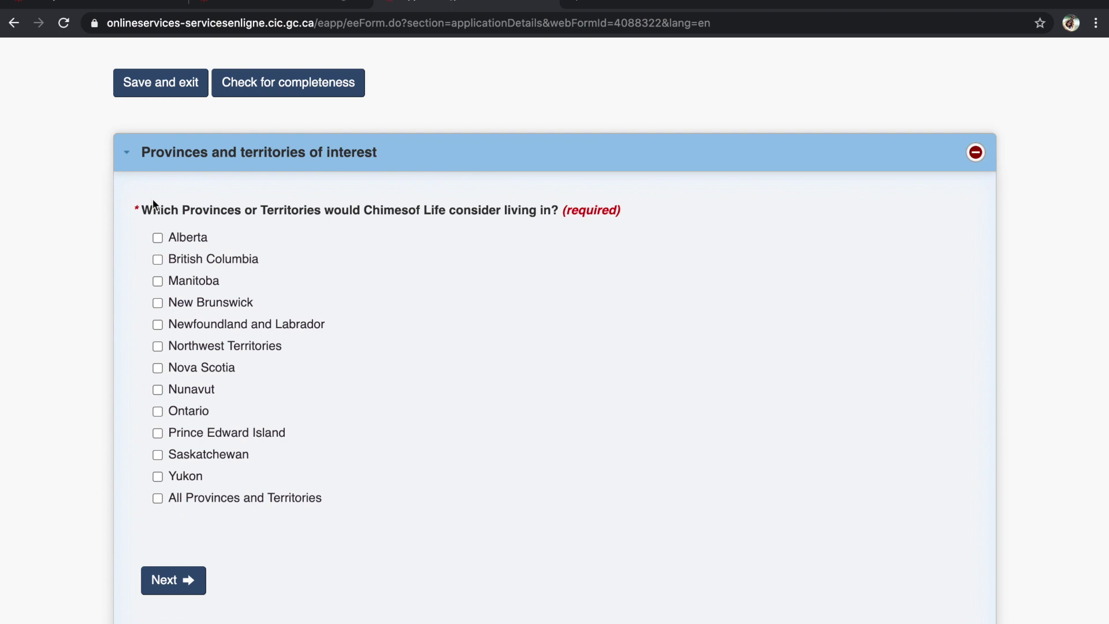
pyautogui.moveTo(144, 208); pyautogui.dragTo(556, 208)
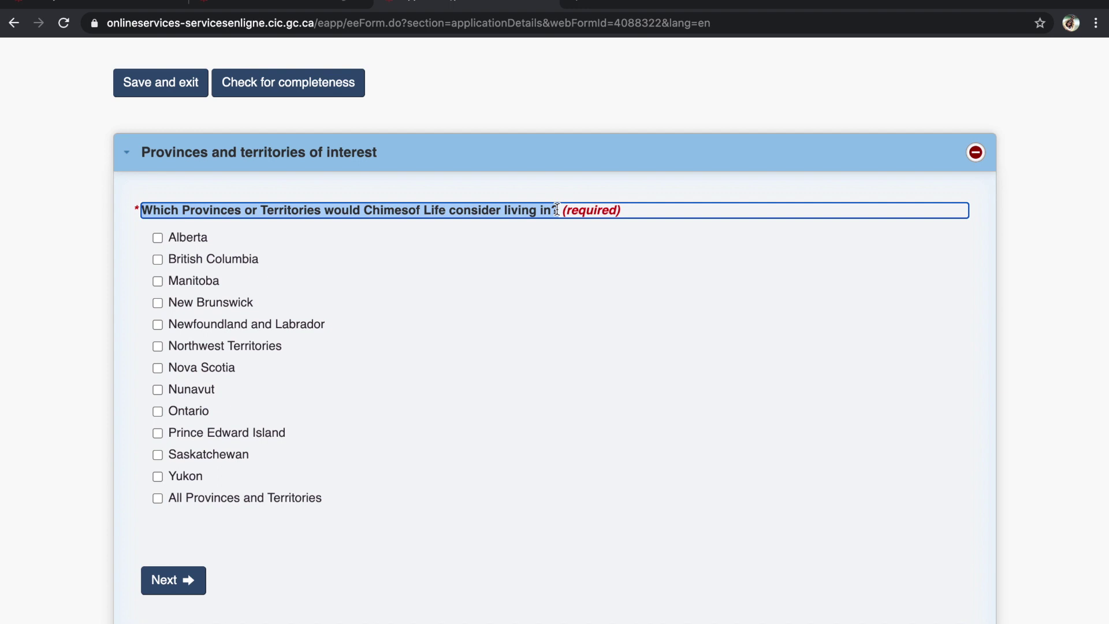
pyautogui.click(500, 112)
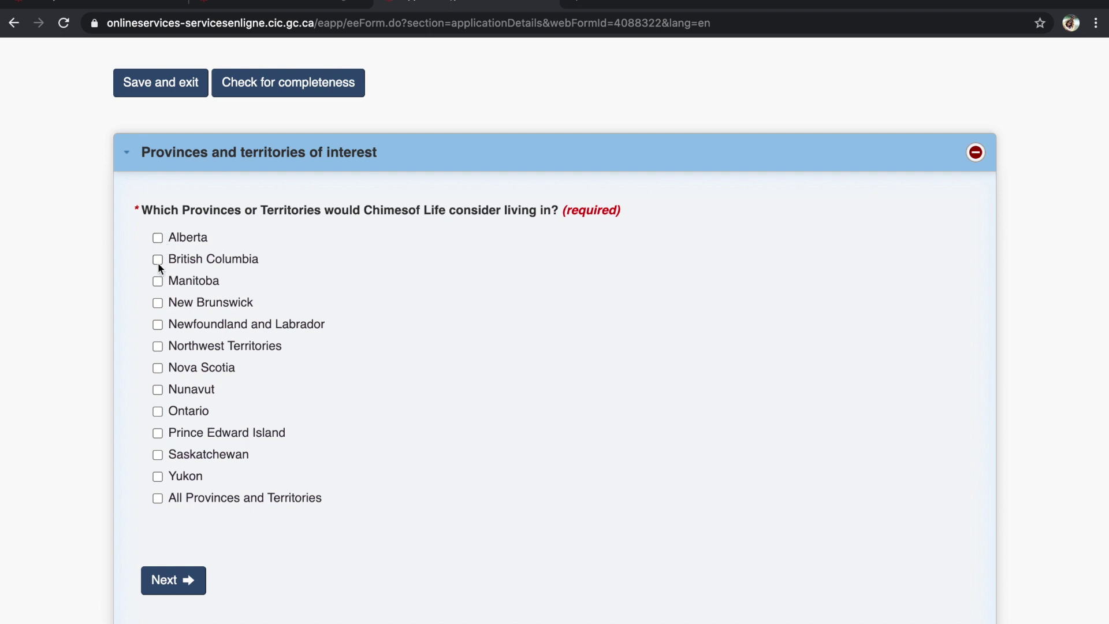
pyautogui.click(157, 499)
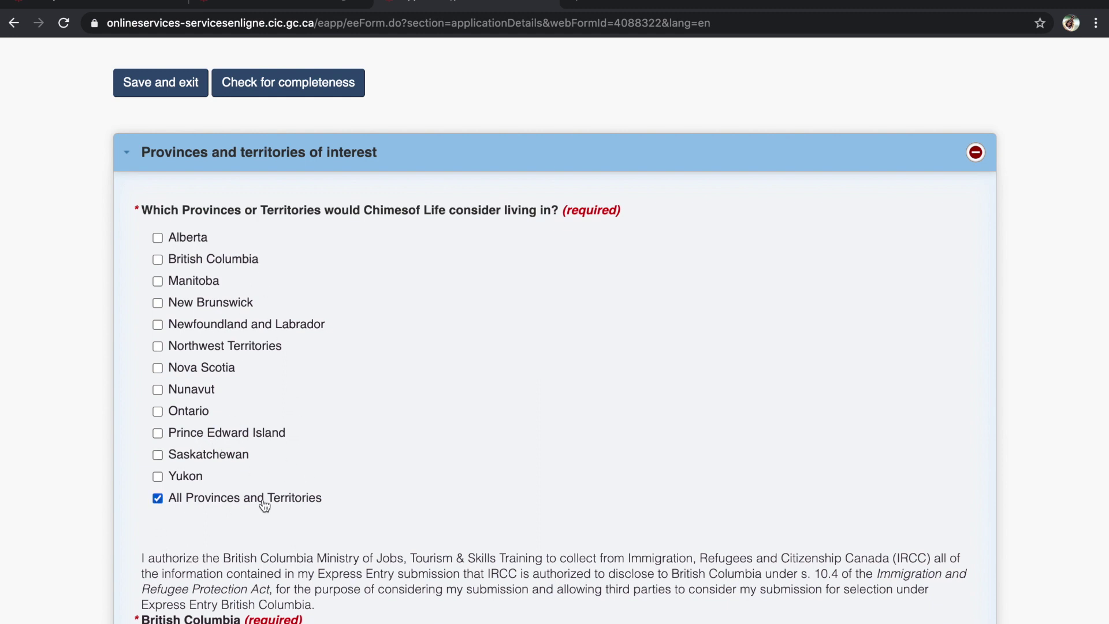
# Answer Yes to the British Columbia authorization question.
pyautogui.scroll(-1, 442, 469)
pyautogui.scroll(-5, 442, 475)
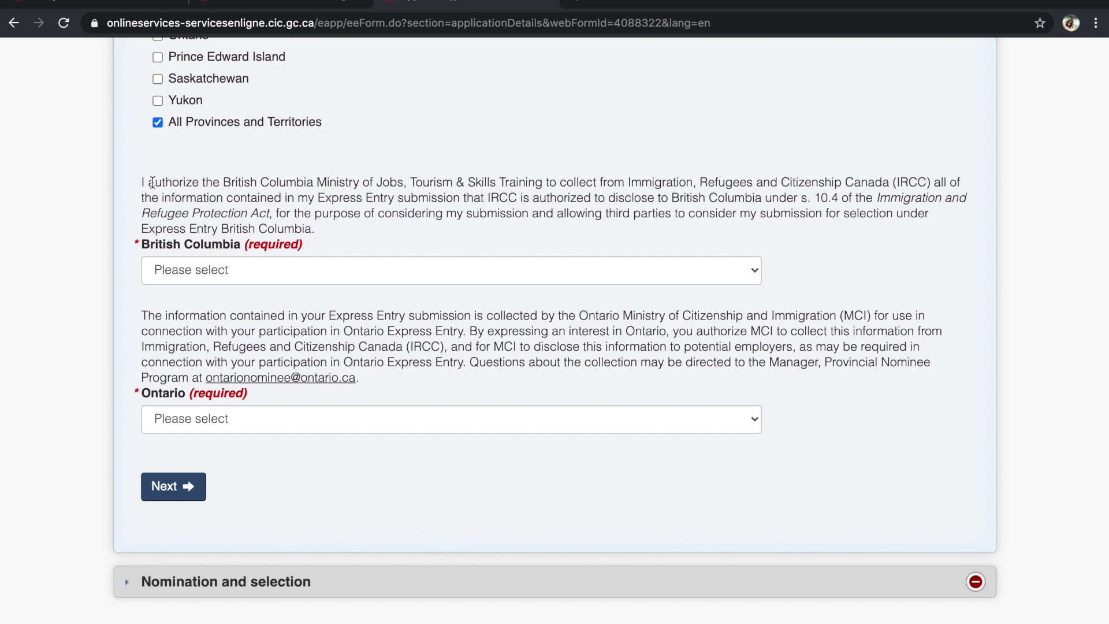
pyautogui.moveTo(137, 179); pyautogui.dragTo(303, 242)
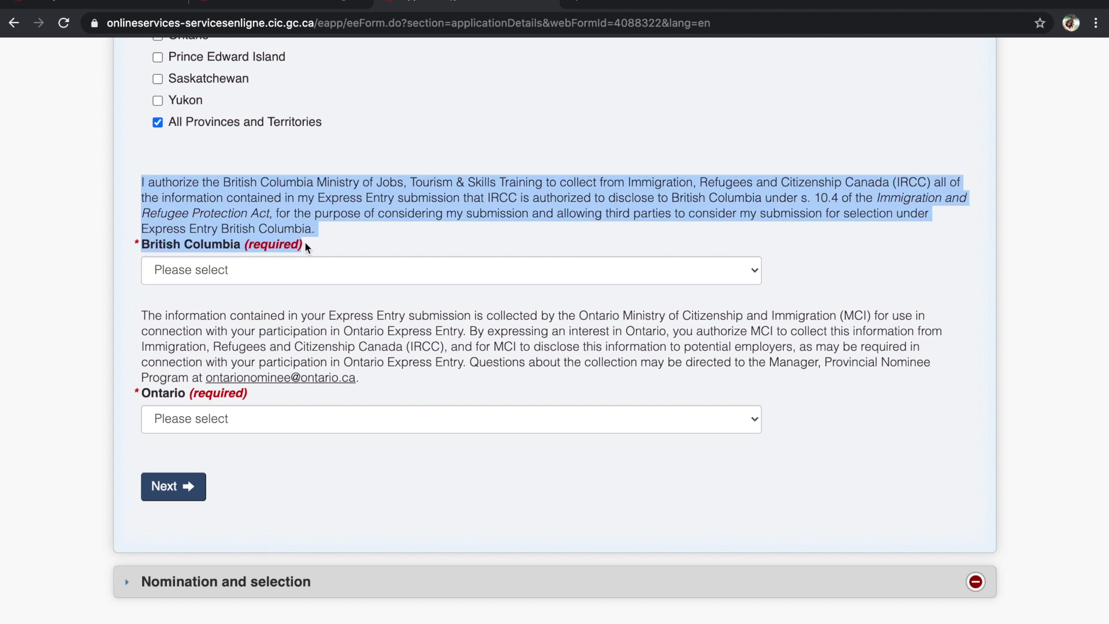
pyautogui.click(310, 242)
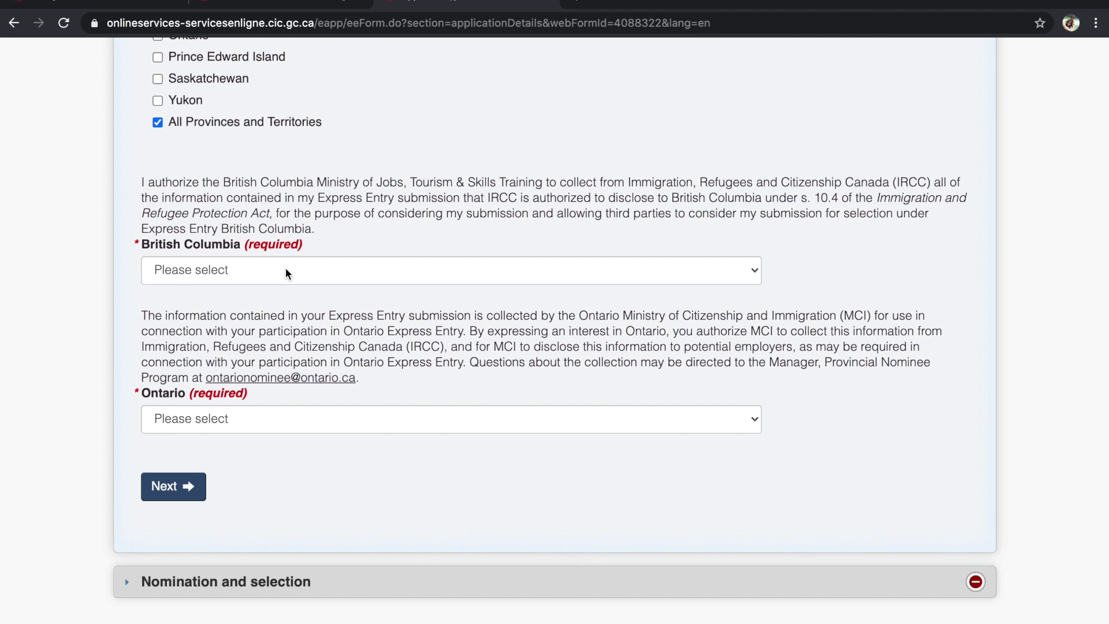
pyautogui.click(264, 269)
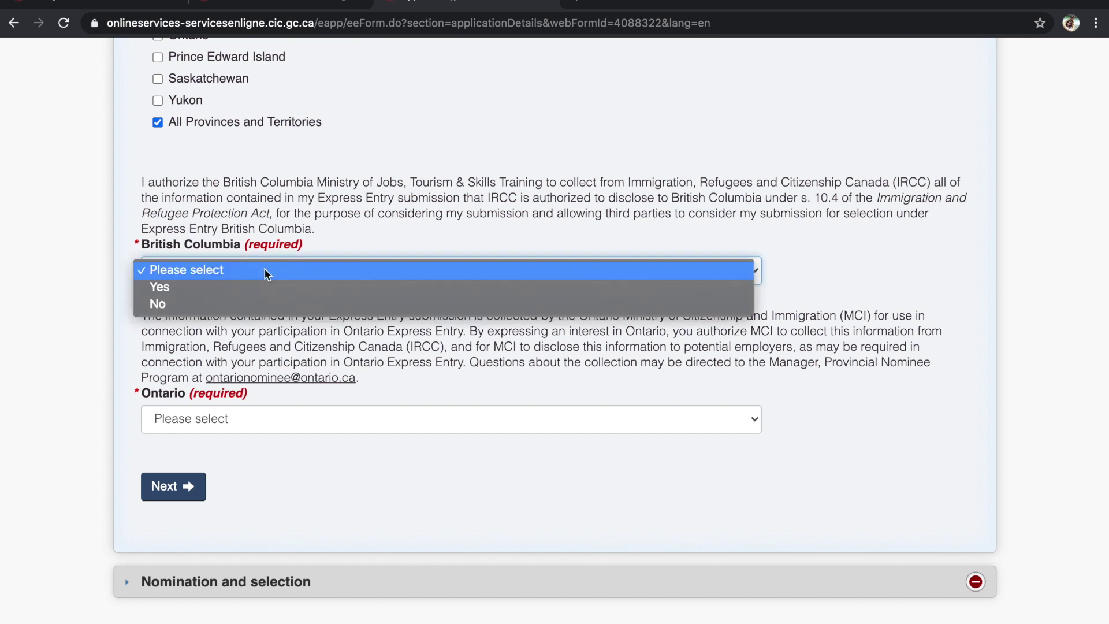
pyautogui.click(208, 286)
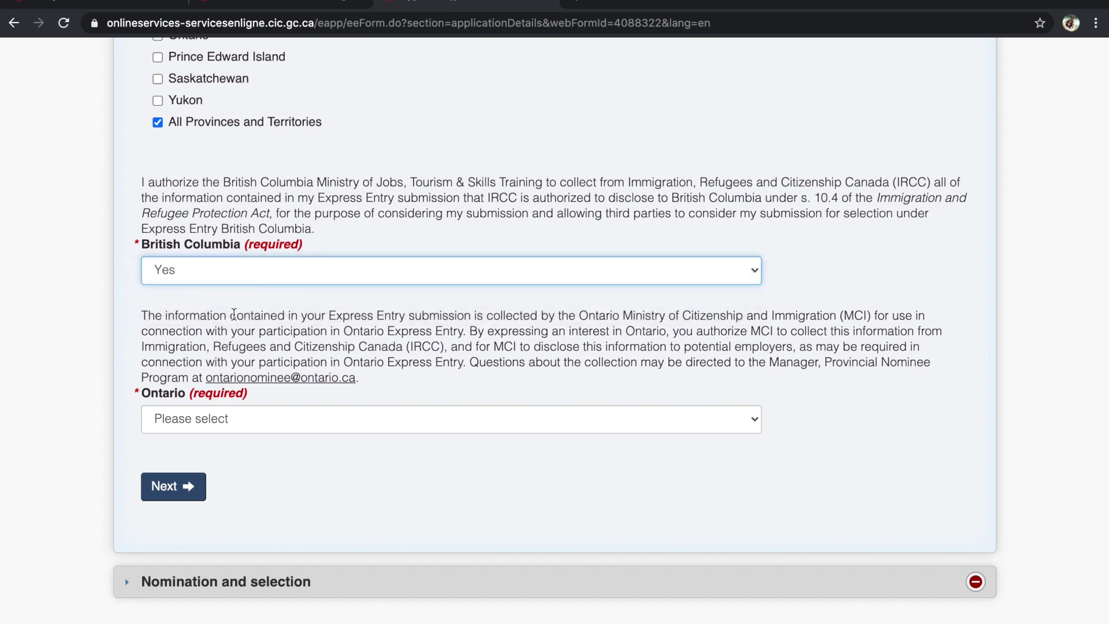
# Answer Yes to the Ontario authorization question.
pyautogui.click(168, 424)
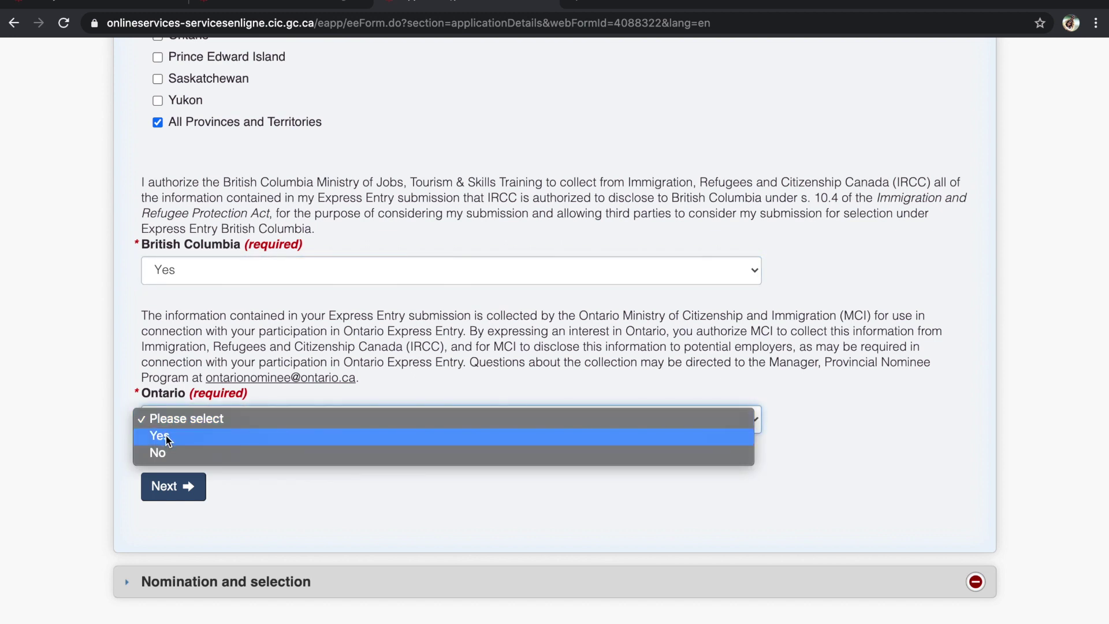
pyautogui.click(165, 435)
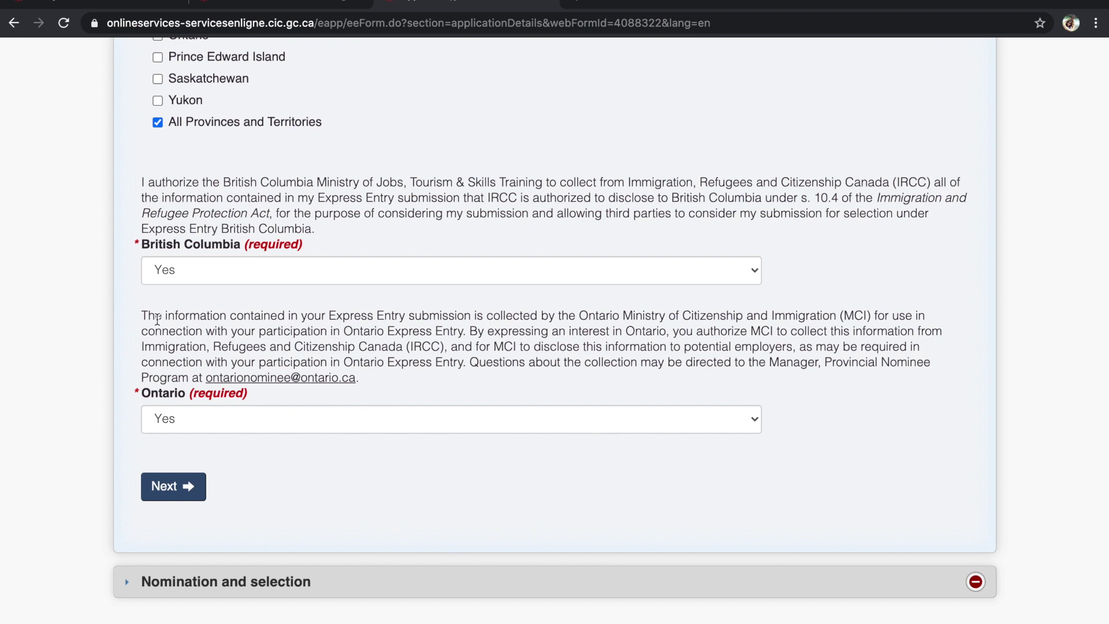
pyautogui.moveTo(142, 315); pyautogui.dragTo(368, 378)
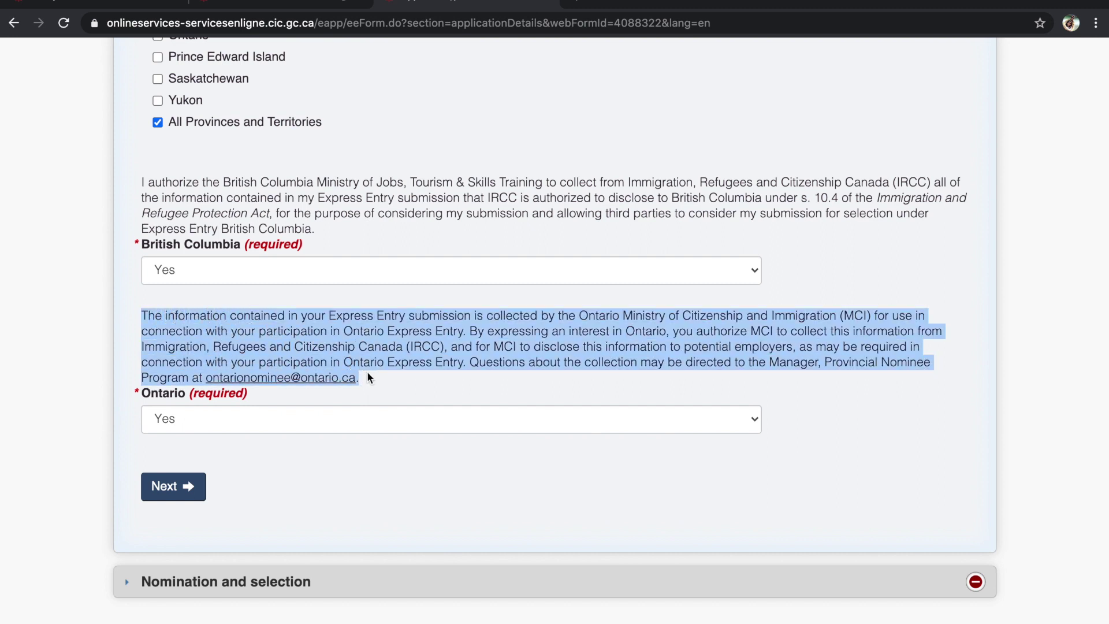
pyautogui.click(414, 380)
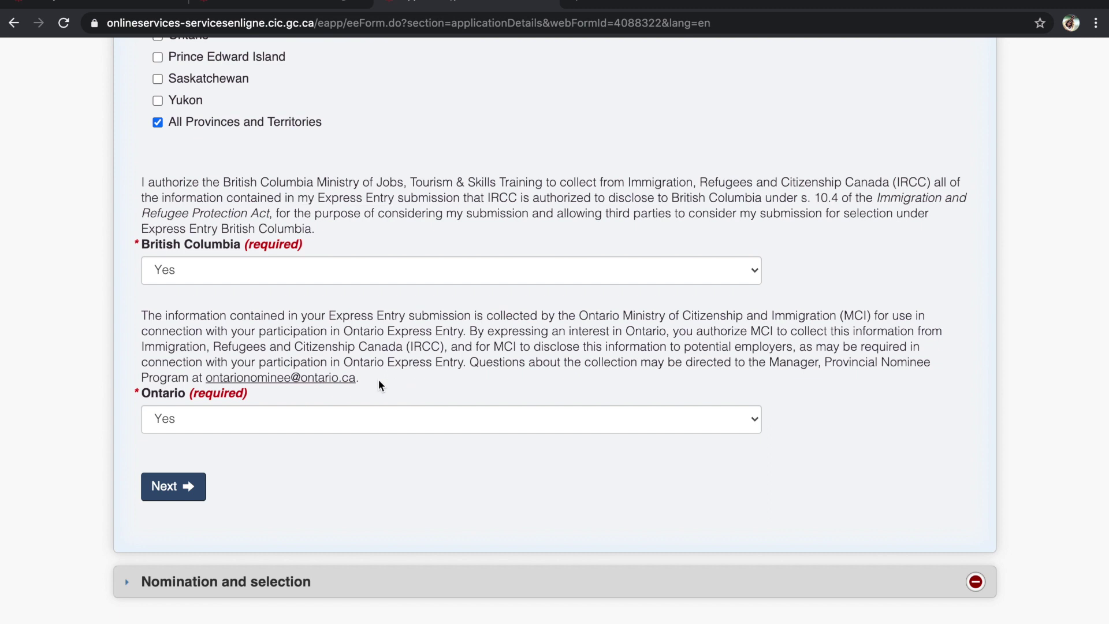
# Move to Nomination and selection and answer No to holding a nomination certificate.
pyautogui.click(172, 488)
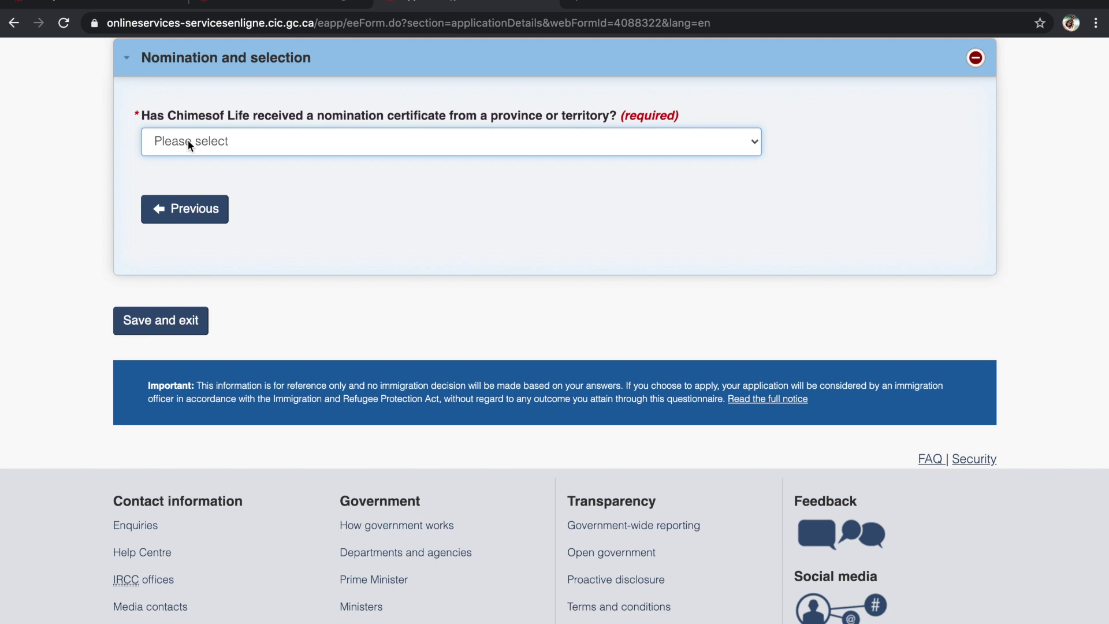
pyautogui.click(189, 141)
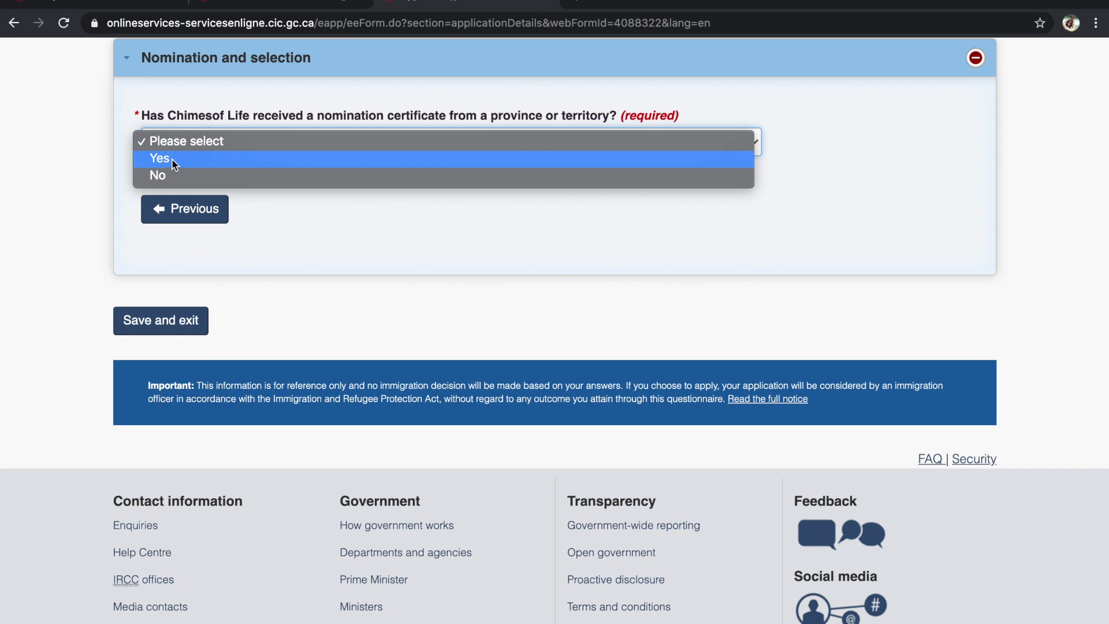
pyautogui.click(161, 176)
# Save Application details, confirm it shows Complete, and start the Representative form.
pyautogui.click(164, 321)
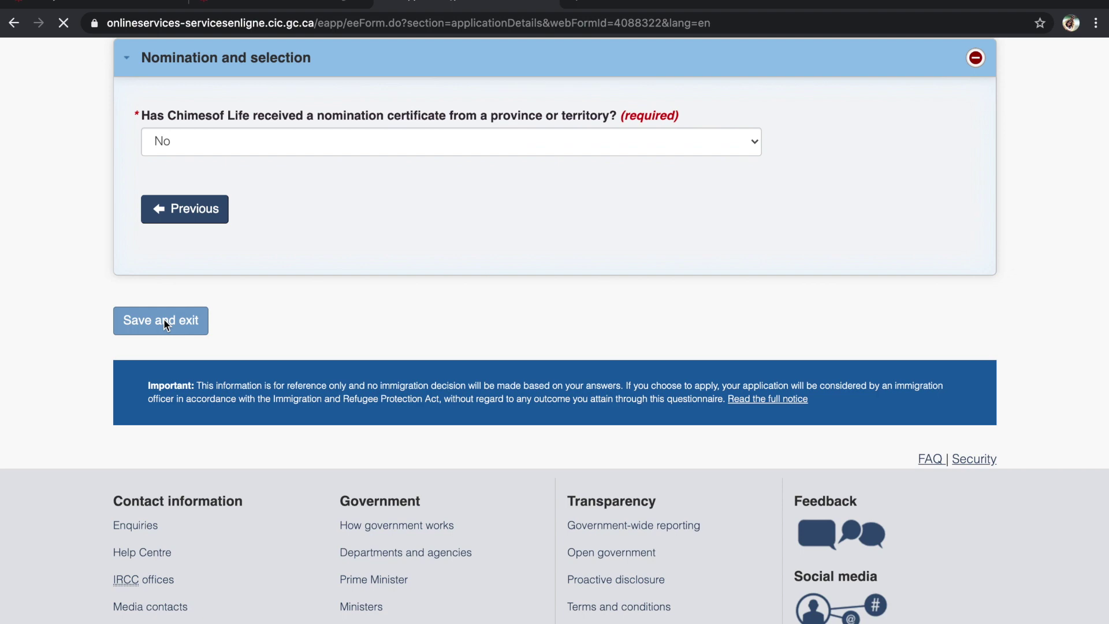
pyautogui.scroll(-5, 313, 400)
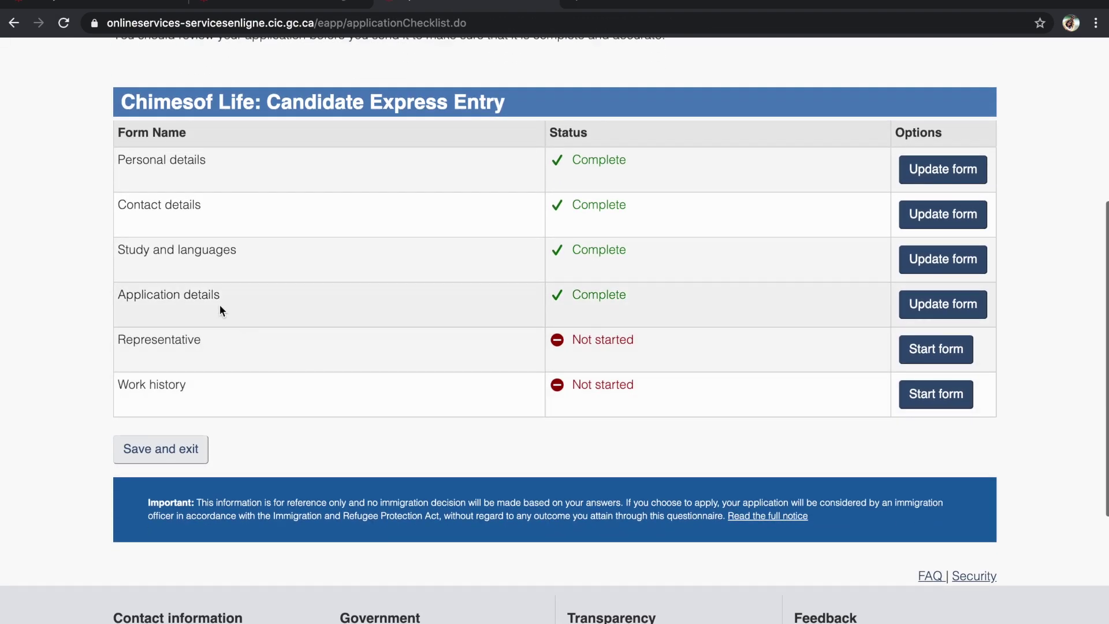
pyautogui.moveTo(127, 301); pyautogui.dragTo(225, 299)
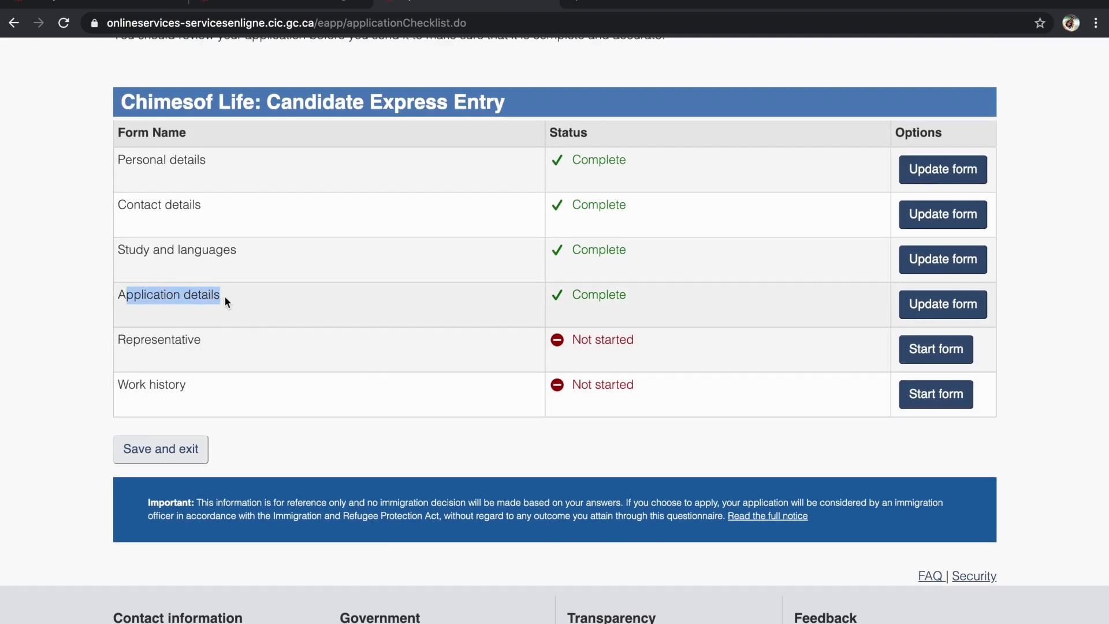
pyautogui.moveTo(116, 342)
pyautogui.mouseDown()
pyautogui.moveTo(212, 344)
pyautogui.moveTo(120, 339)
pyautogui.mouseUp()
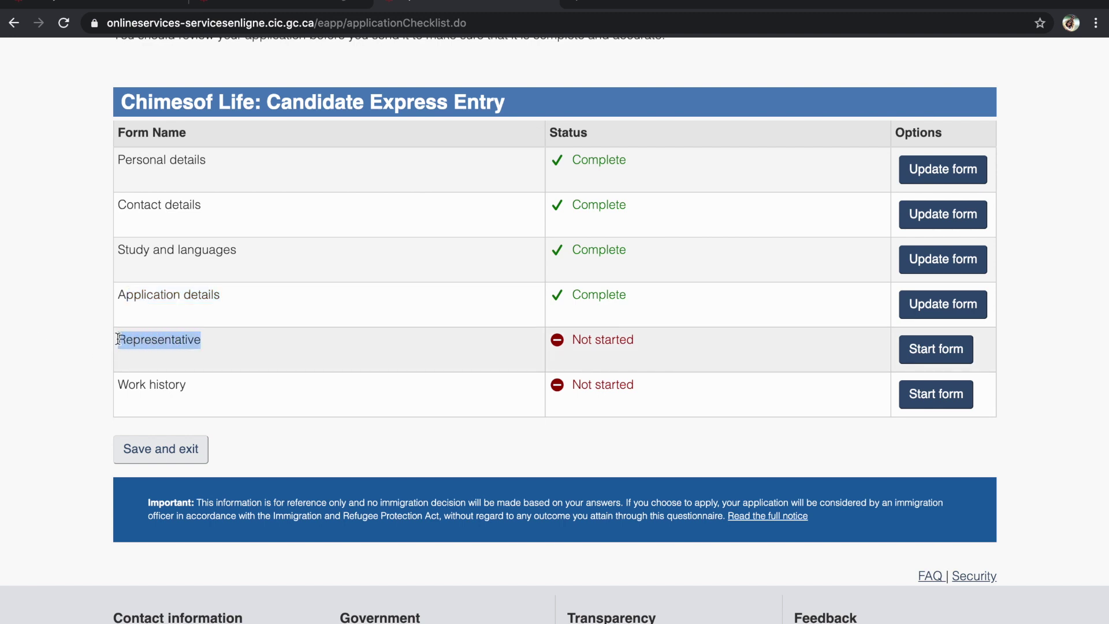
pyautogui.scroll(-1, 119, 342)
pyautogui.scroll(2, 118, 339)
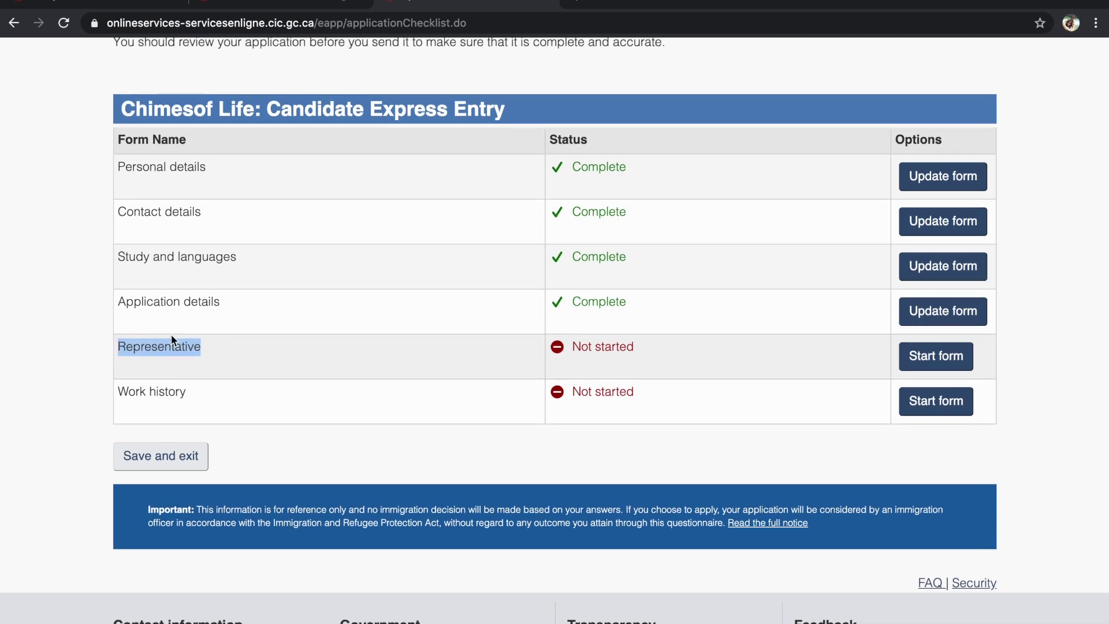
pyautogui.click(914, 359)
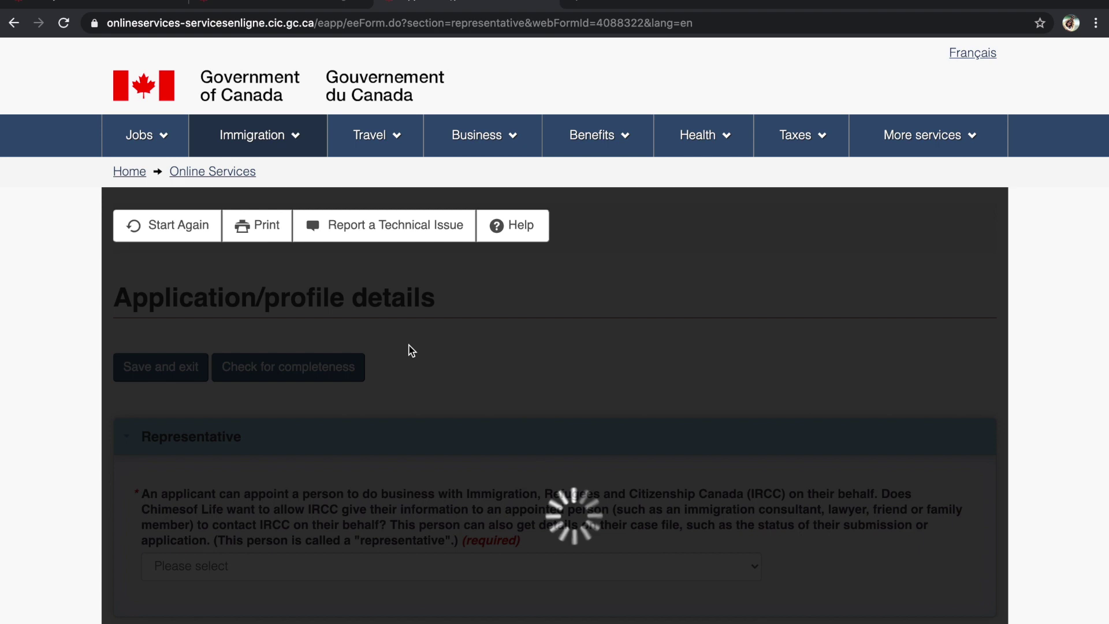
# Answer No to appointing a representative and save the Representative form.
pyautogui.scroll(-2, 404, 334)
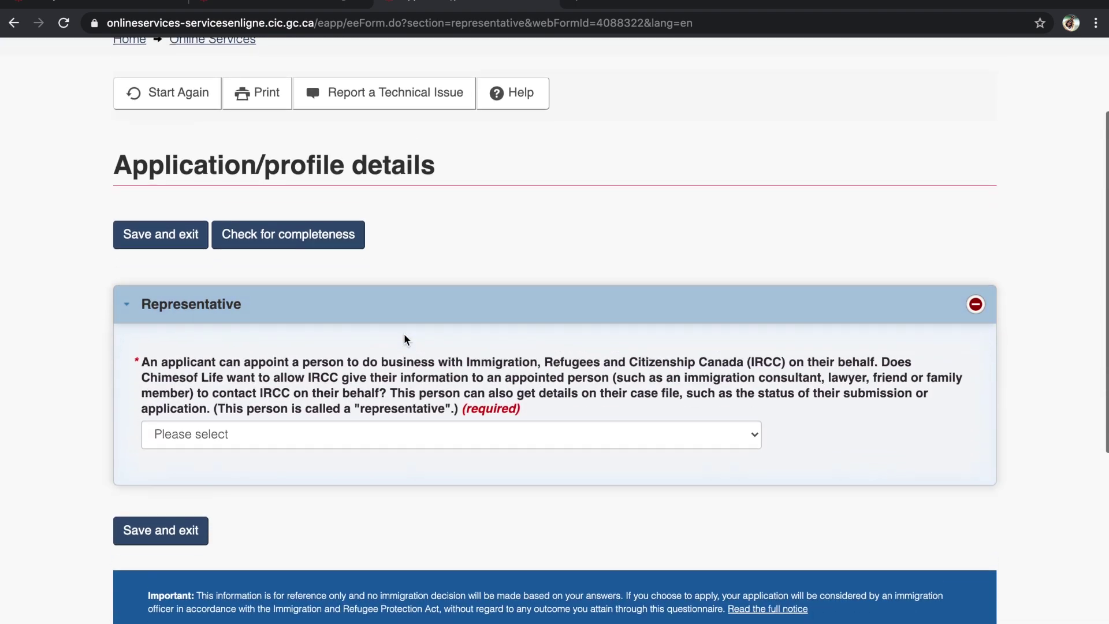
pyautogui.scroll(-2, 404, 335)
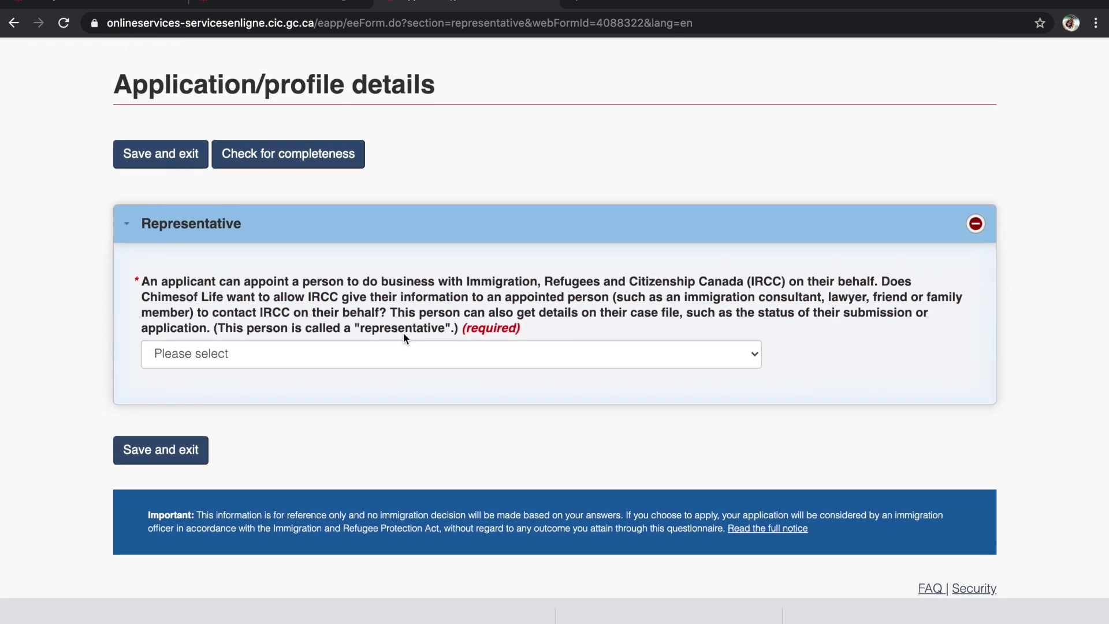
pyautogui.click(403, 350)
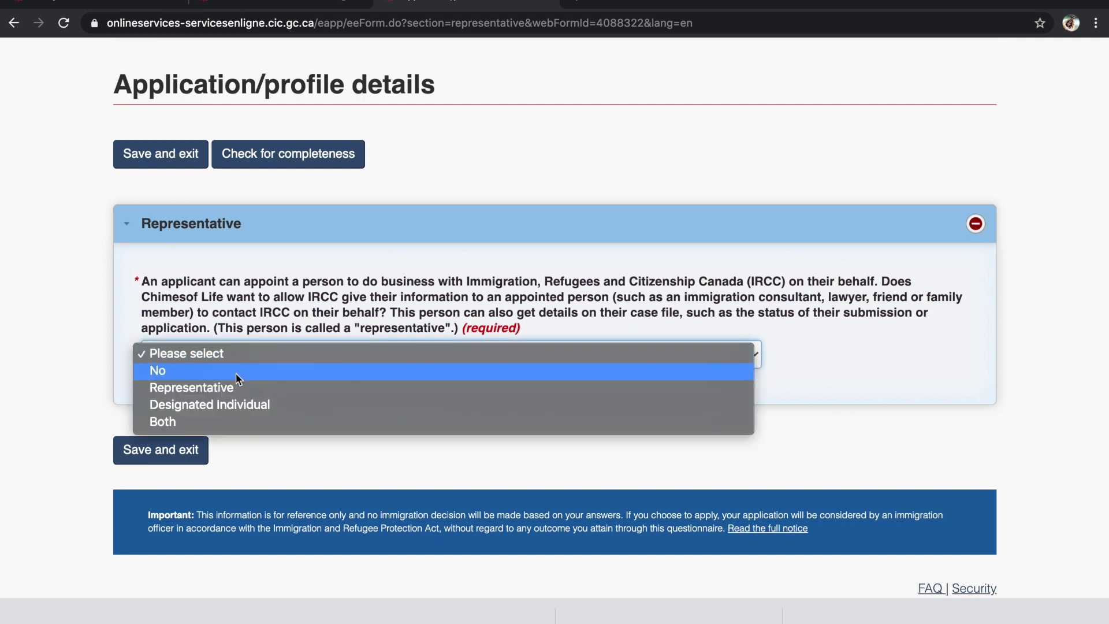
pyautogui.click(236, 375)
pyautogui.click(335, 415)
pyautogui.click(147, 454)
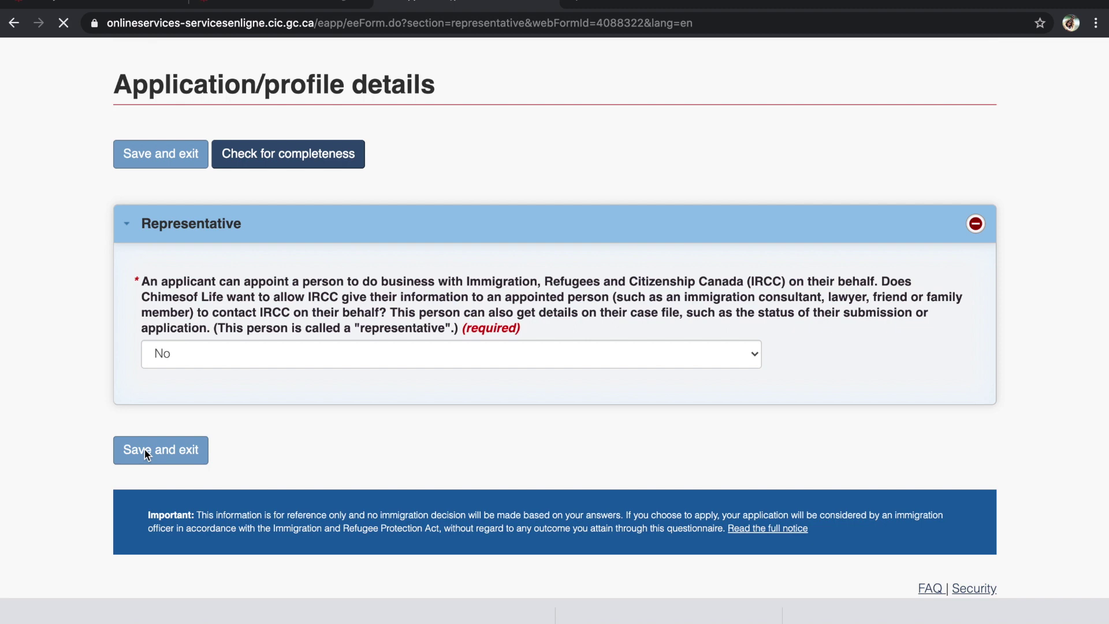
pyautogui.scroll(-4, 276, 366)
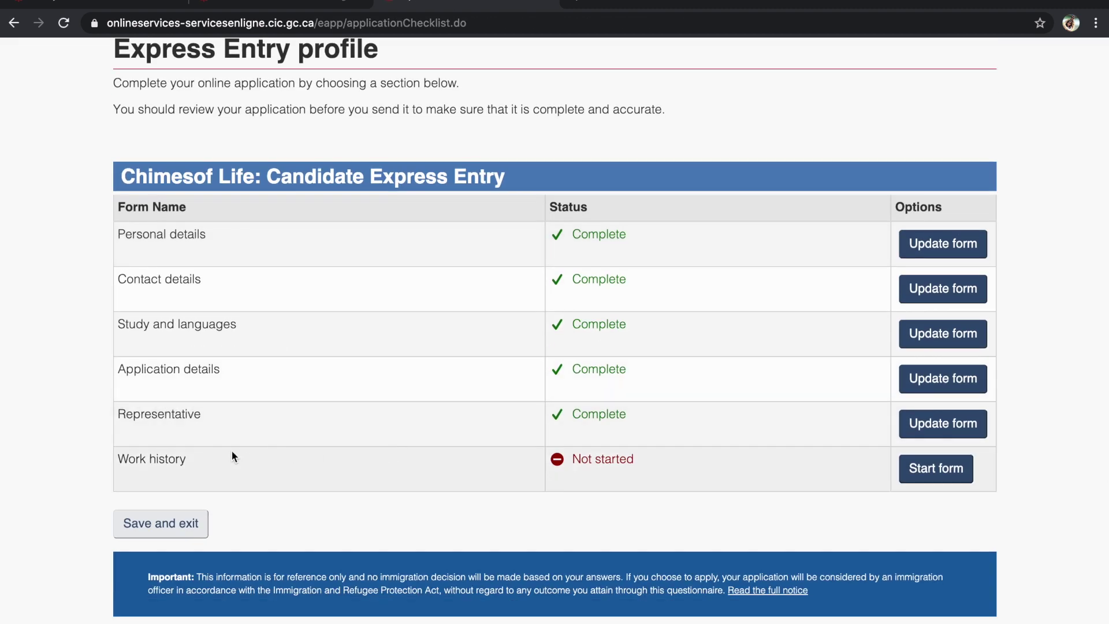
# Start the Work history form and scroll to the primary occupation NOC code field.
pyautogui.click(938, 468)
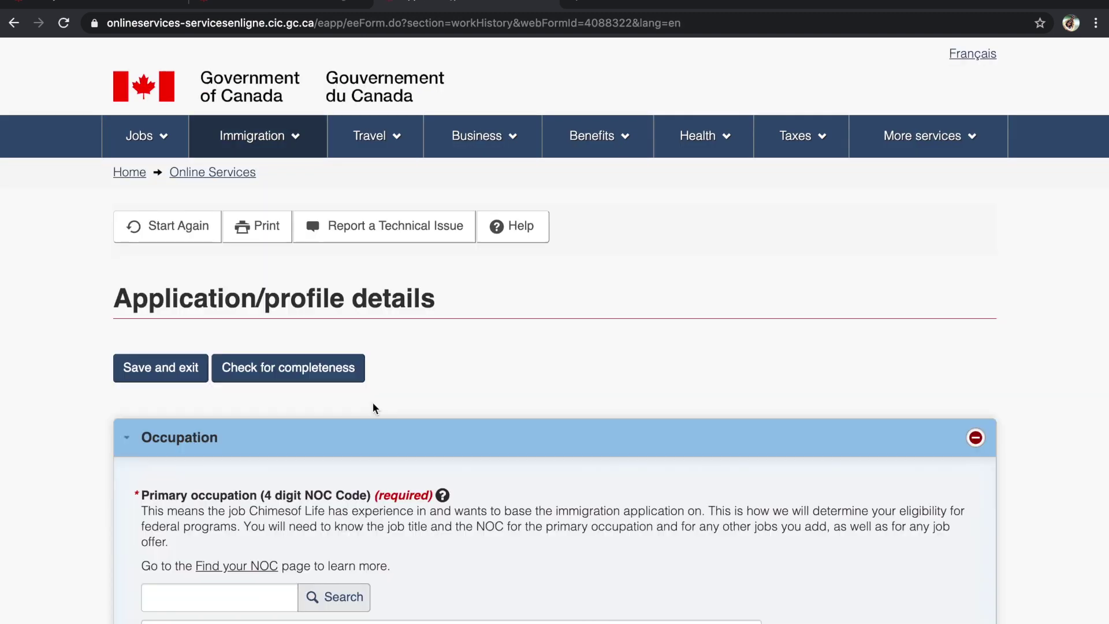
pyautogui.scroll(-5, 373, 401)
pyautogui.moveTo(142, 215); pyautogui.dragTo(300, 221)
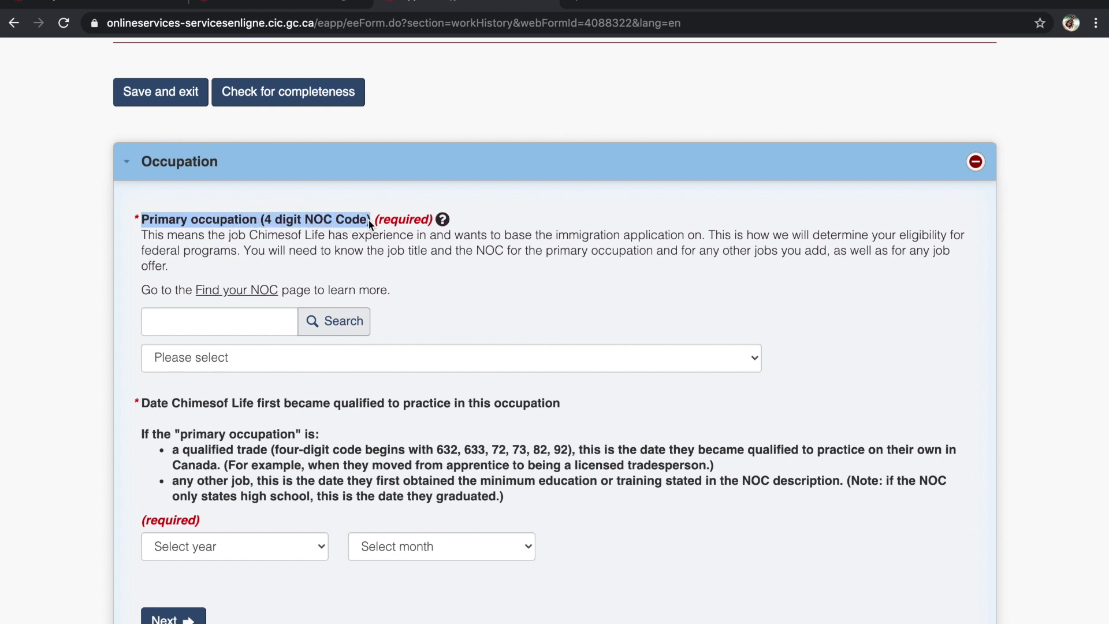
pyautogui.click(326, 244)
pyautogui.scroll(-1, 326, 245)
pyautogui.scroll(-1, 325, 245)
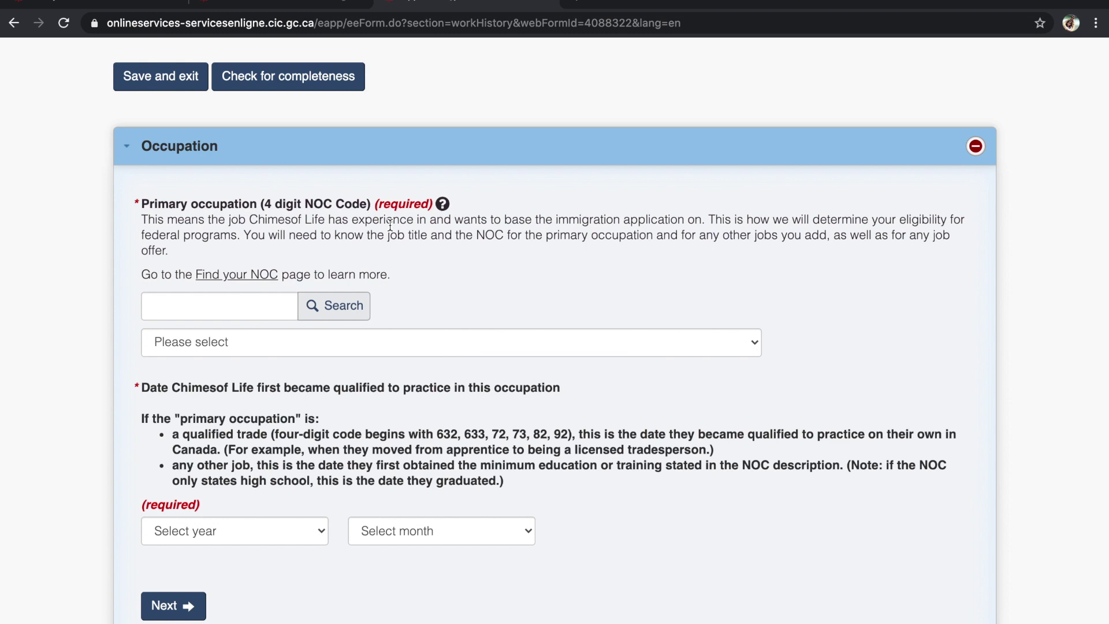
pyautogui.click(98, 3)
# Check NOC codes 0731 and 0811 in the Find your NOC table, then return to the form.
pyautogui.scroll(1, 559, 339)
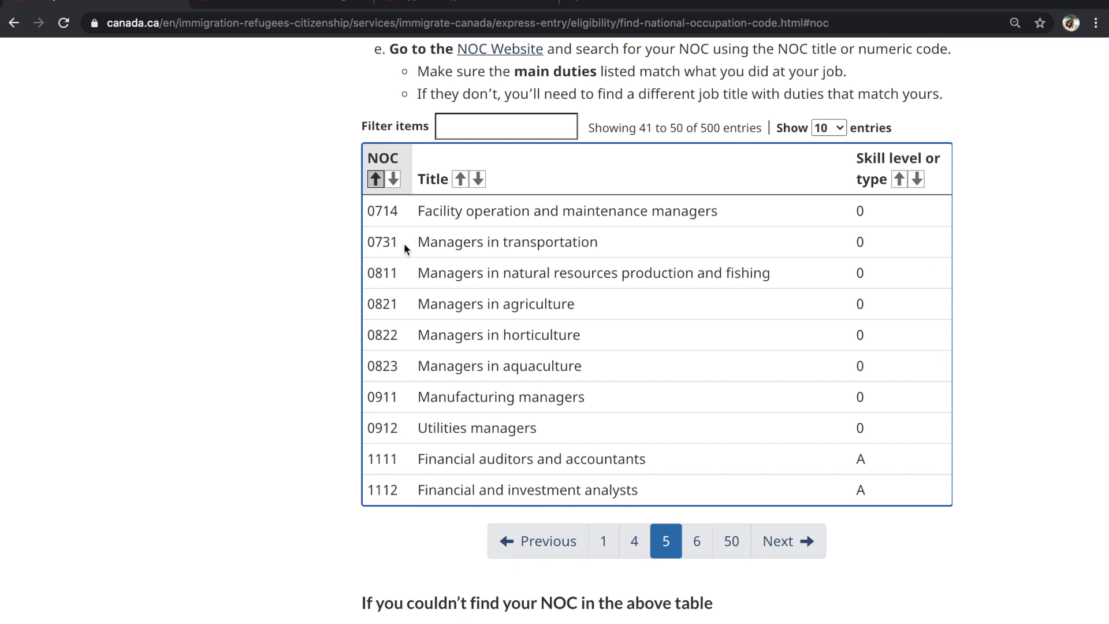
pyautogui.moveTo(398, 243); pyautogui.dragTo(366, 243)
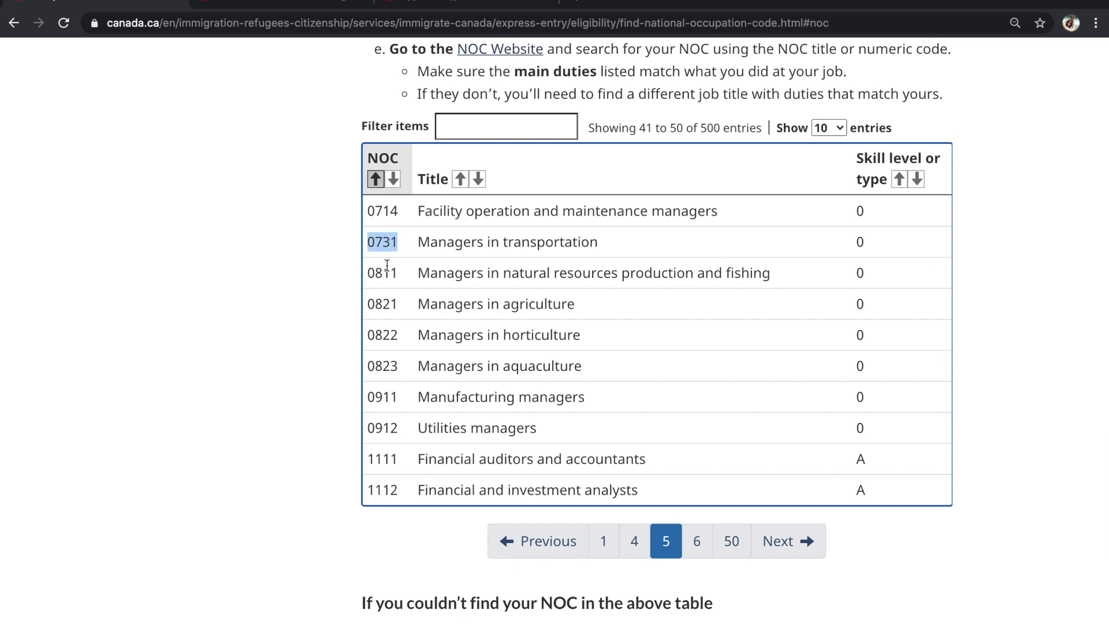
pyautogui.moveTo(416, 276); pyautogui.dragTo(604, 275)
pyautogui.moveTo(400, 276); pyautogui.dragTo(368, 276)
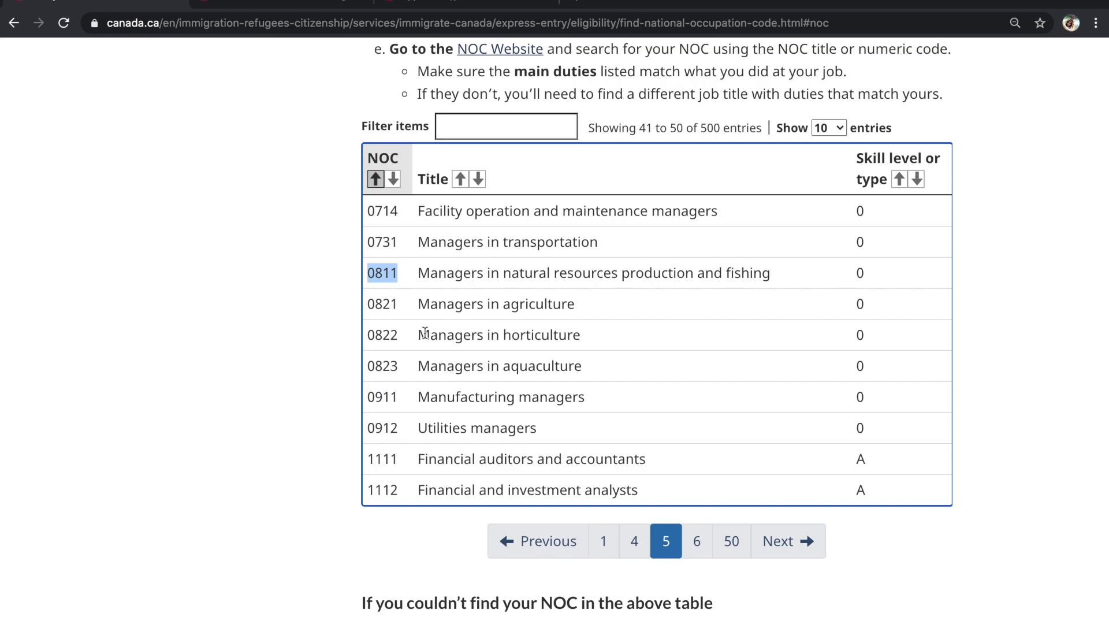
pyautogui.hotkey('ctrl', 'Tab')
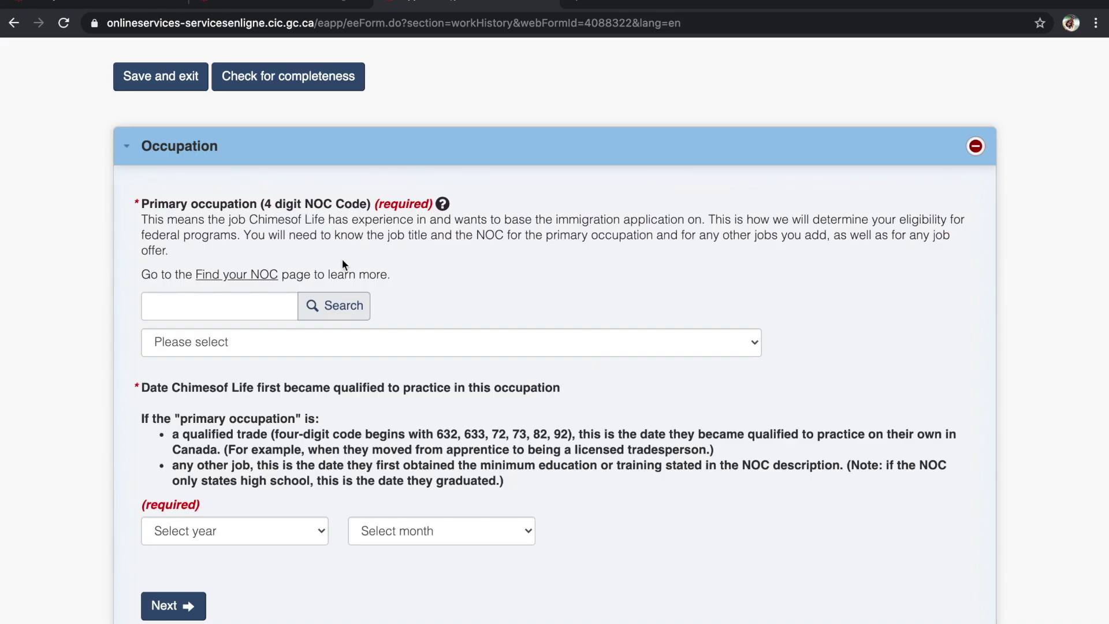
# Set the primary occupation to 2173 - Software Engineers.
pyautogui.click(174, 345)
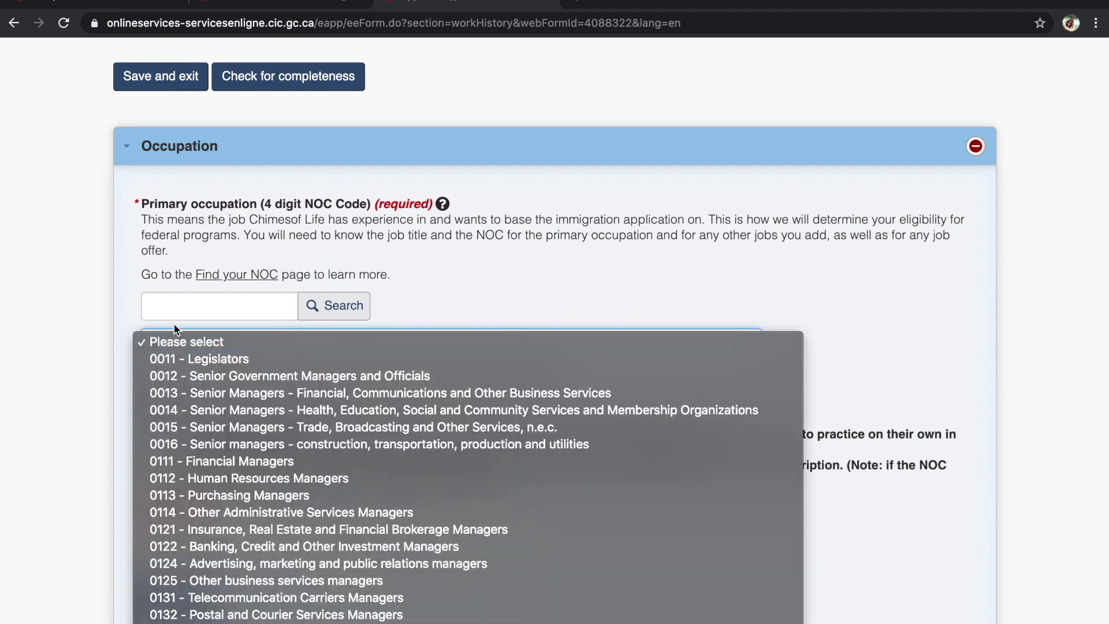
pyautogui.click(176, 303)
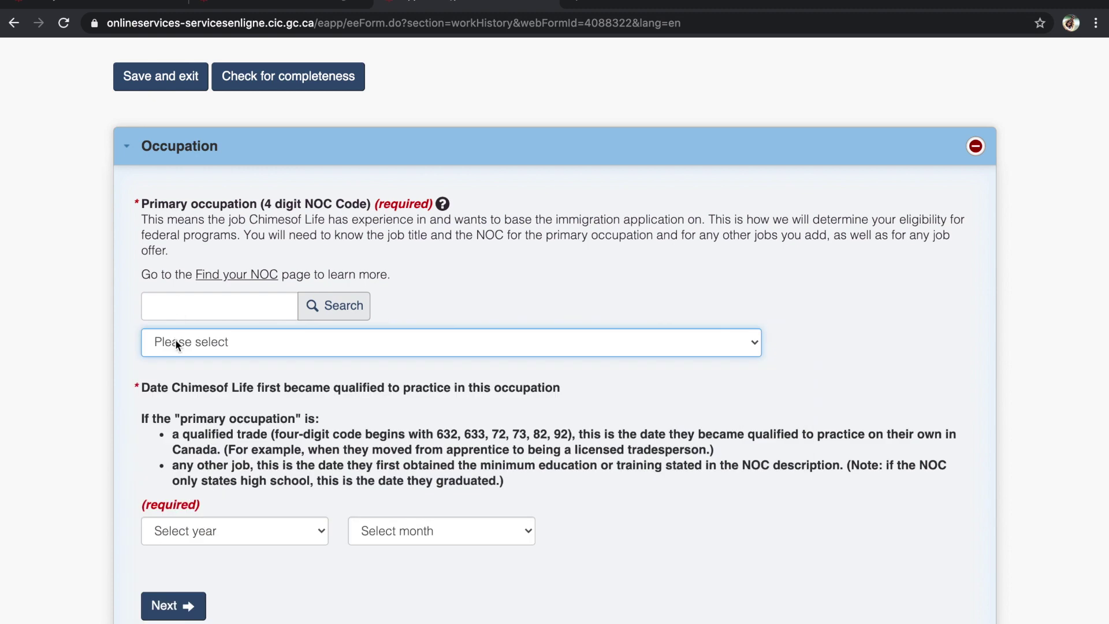
pyautogui.click(176, 345)
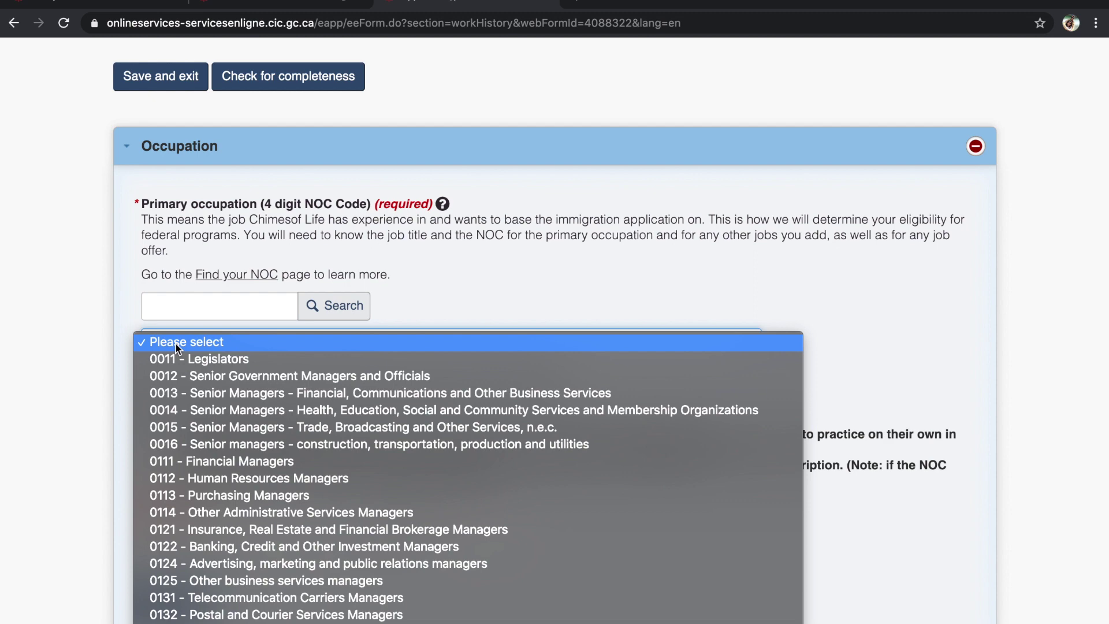
pyautogui.write('2173')
pyautogui.press('Return')
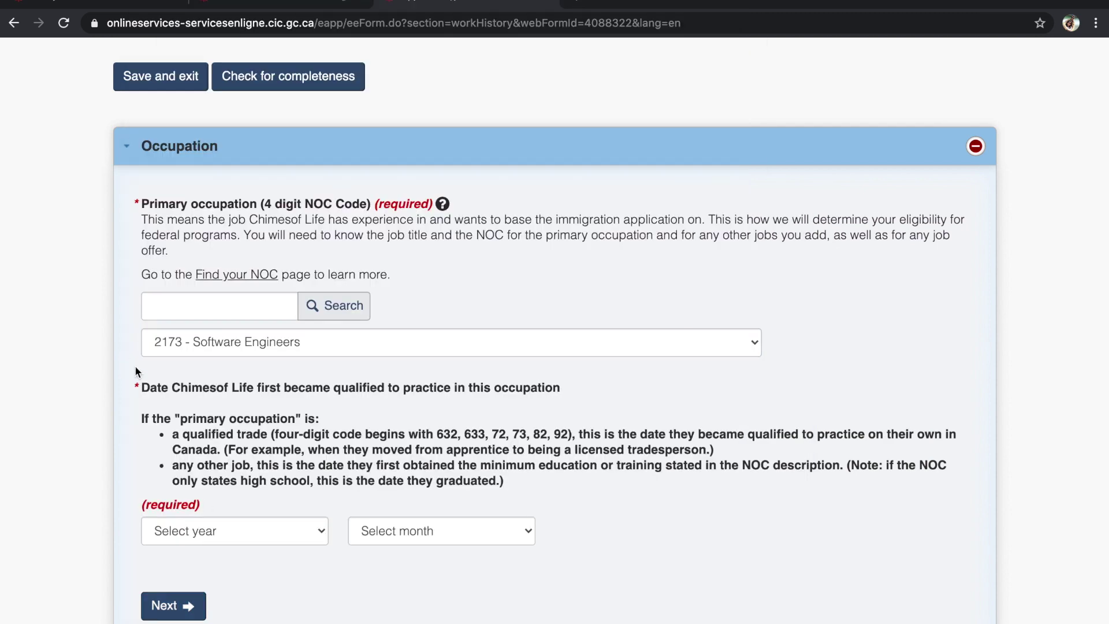
pyautogui.scroll(-3, 327, 456)
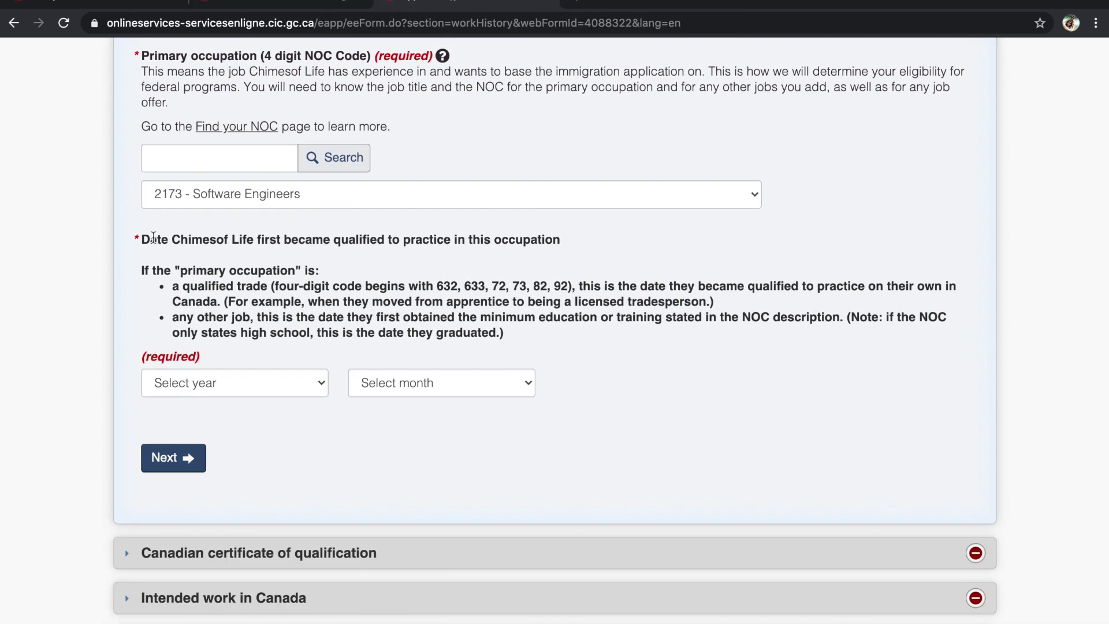
pyautogui.click(383, 239)
pyautogui.moveTo(383, 239); pyautogui.dragTo(559, 240)
pyautogui.click(816, 198)
# Pick the year of first qualification and answer the certificate of qualification question.
pyautogui.click(206, 387)
pyautogui.click(174, 458)
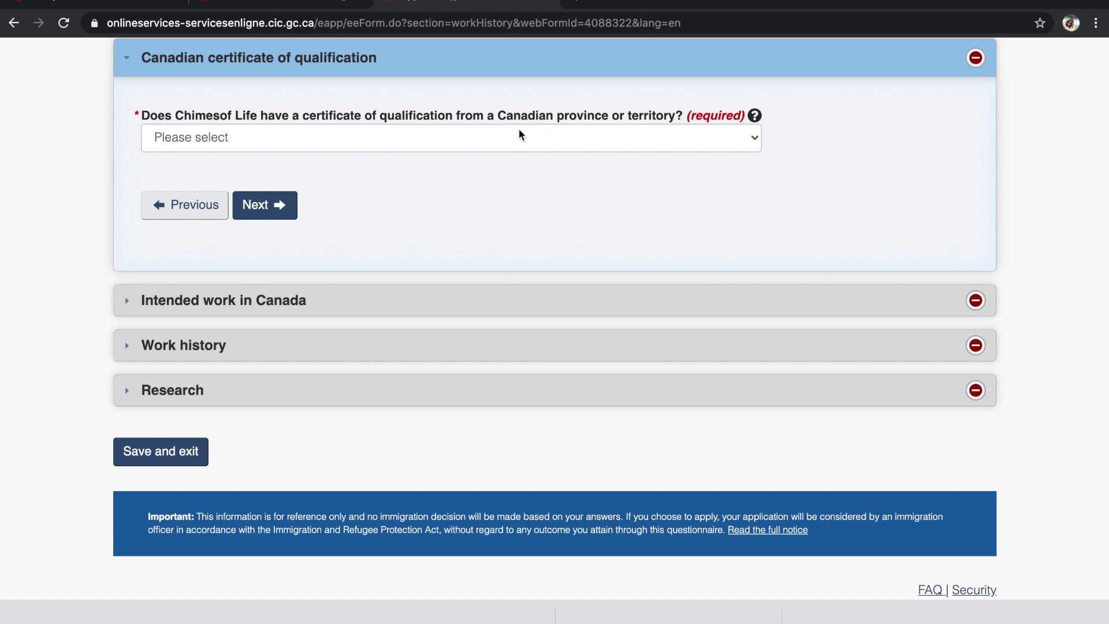
pyautogui.click(501, 136)
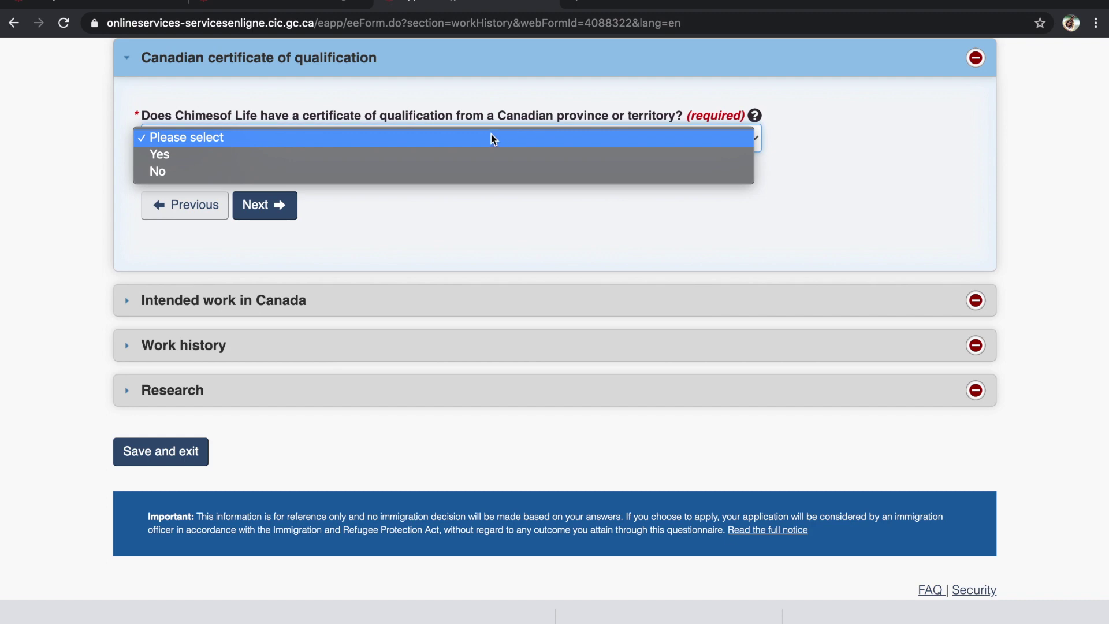
pyautogui.click(247, 209)
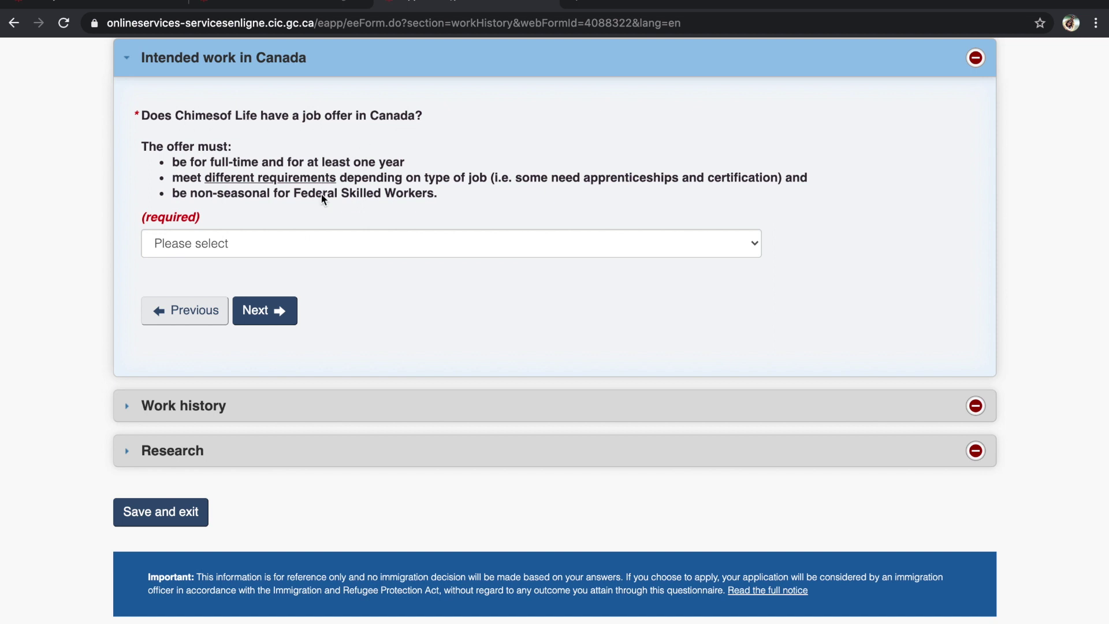
# Answer No to having a Canadian job offer and continue to Work history.
pyautogui.click(317, 245)
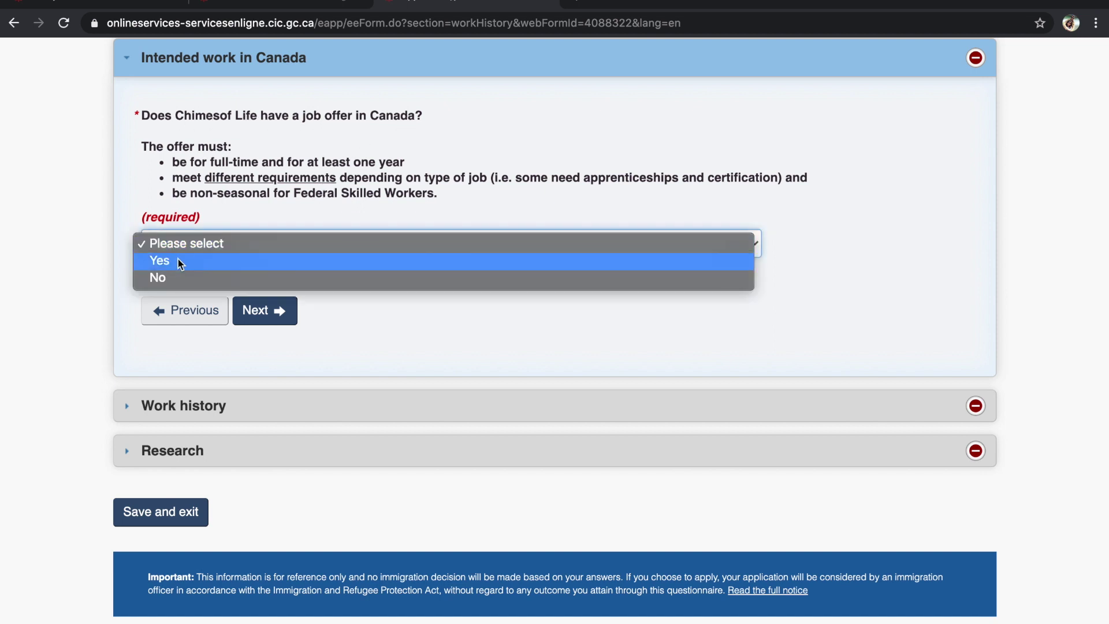
pyautogui.click(161, 280)
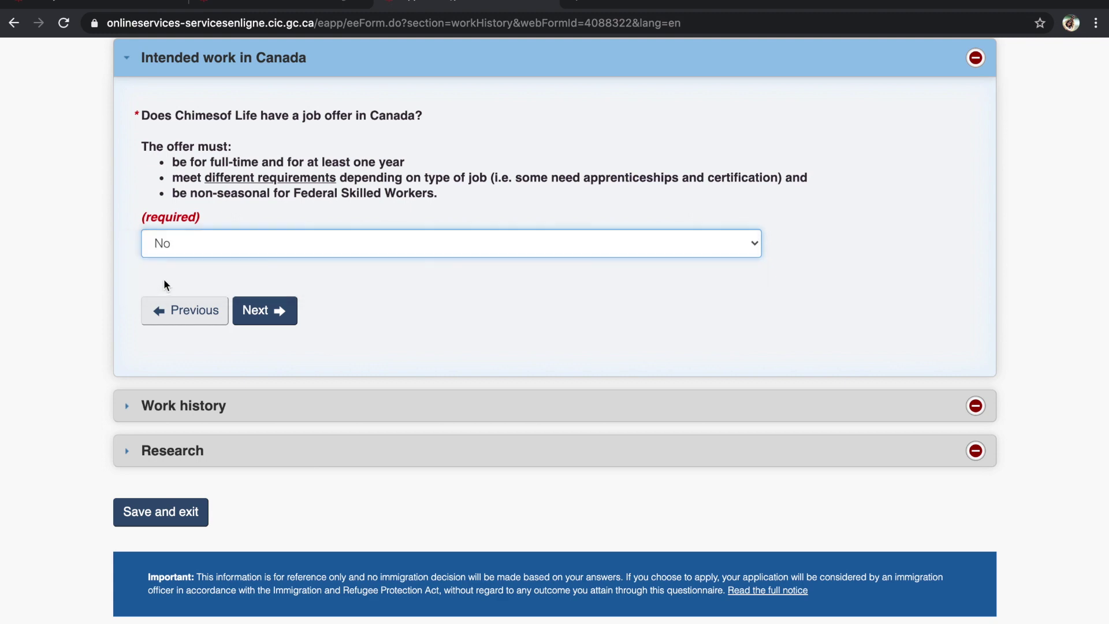
pyautogui.click(263, 321)
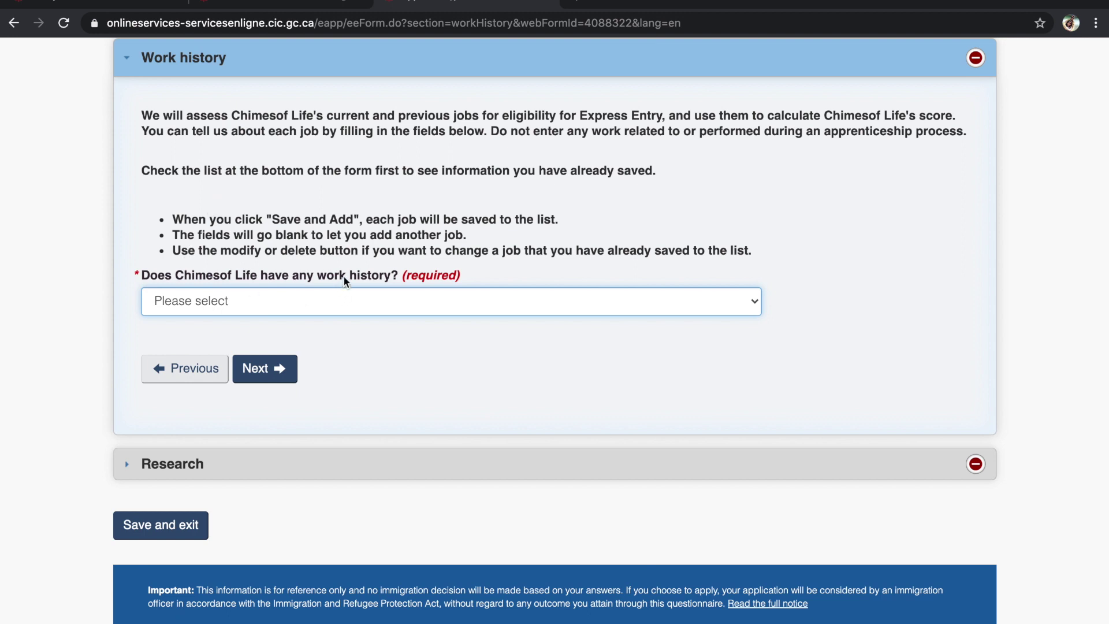
# Answer Yes to having work history and set the job start date to March 2012.
pyautogui.click(255, 310)
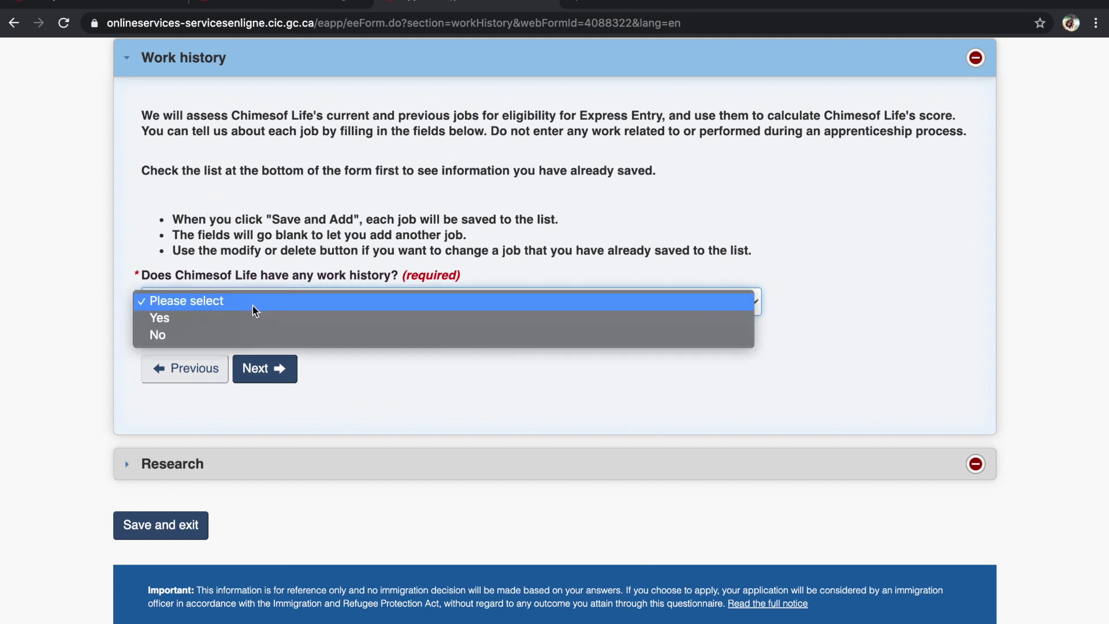
pyautogui.click(192, 317)
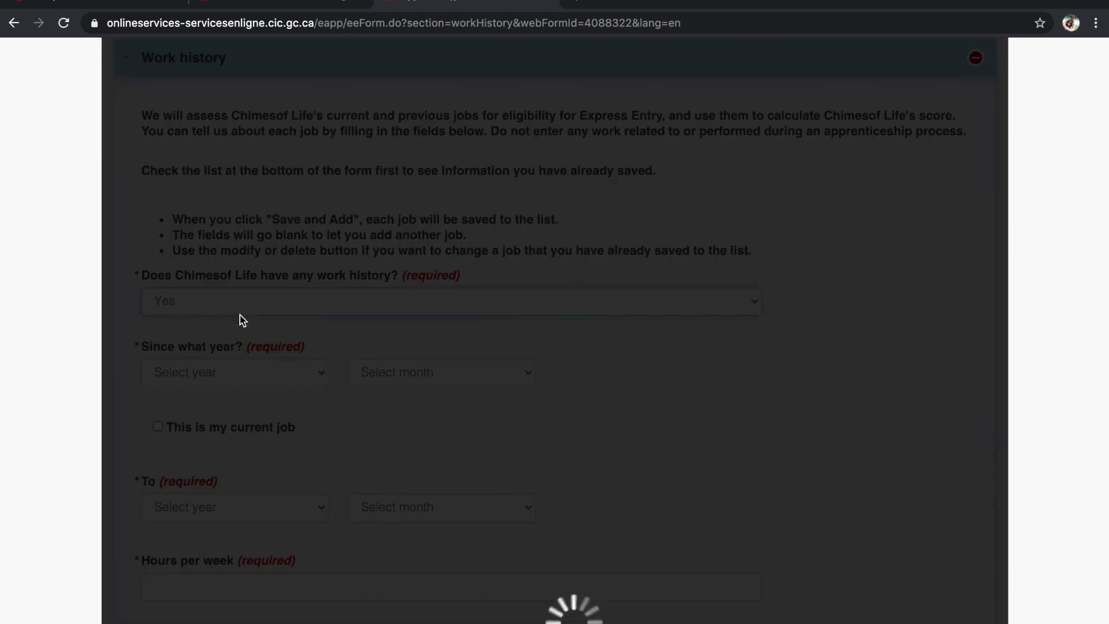
pyautogui.scroll(-3, 401, 354)
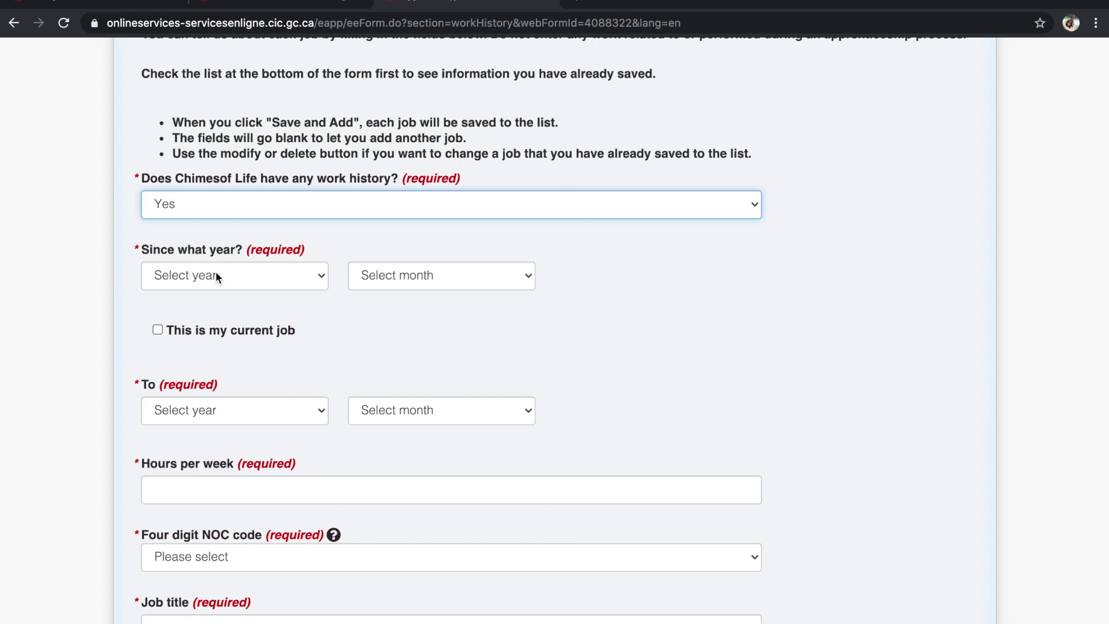
pyautogui.click(216, 278)
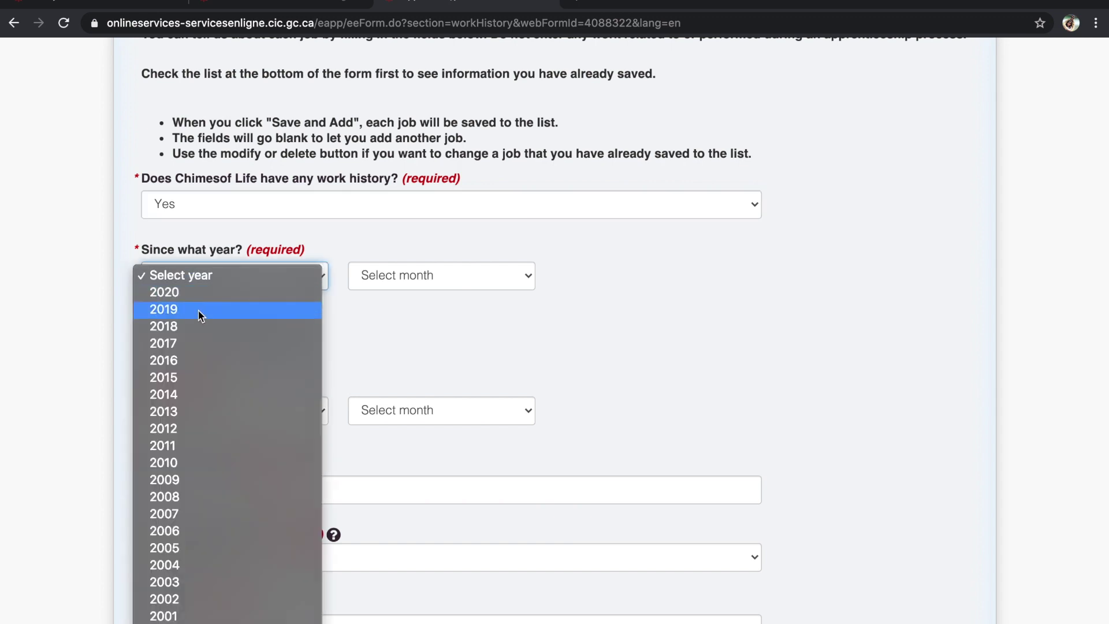
pyautogui.click(182, 429)
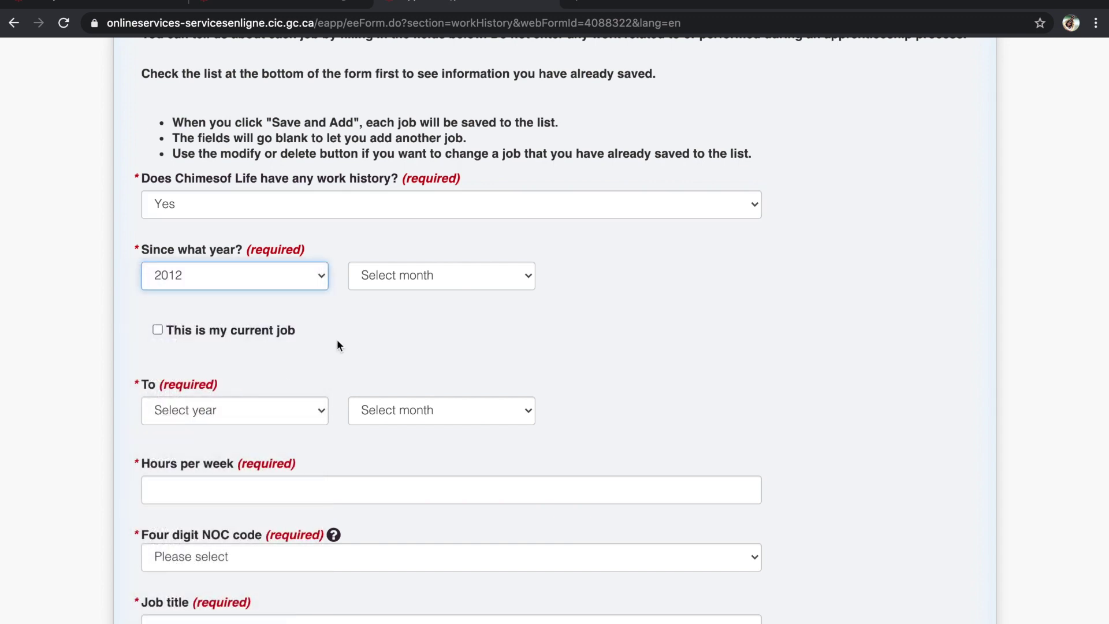
pyautogui.click(393, 276)
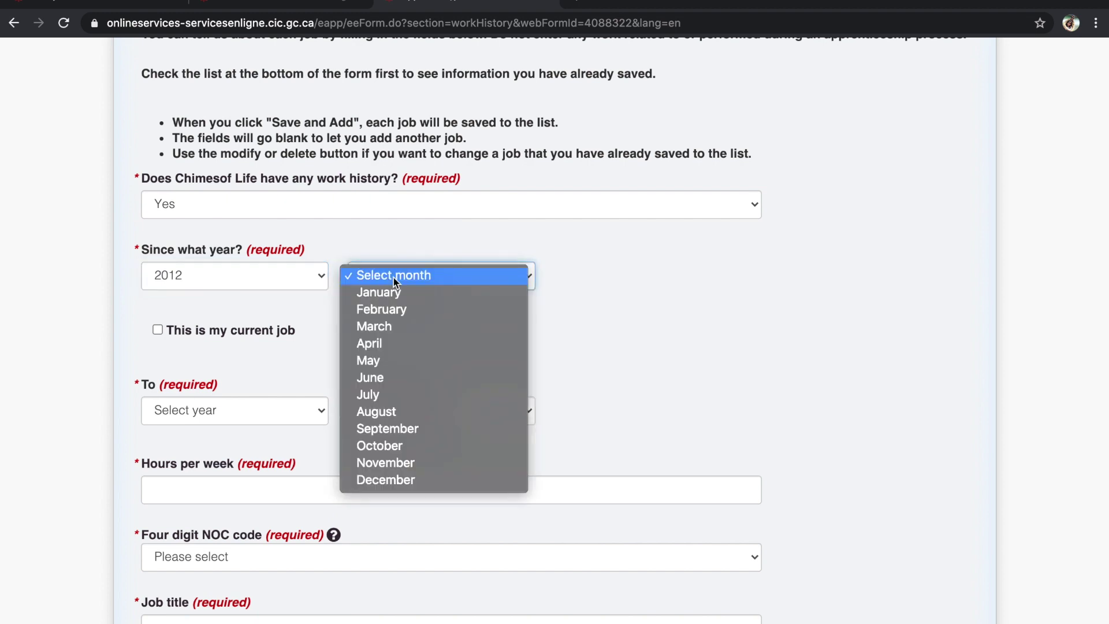
pyautogui.click(381, 327)
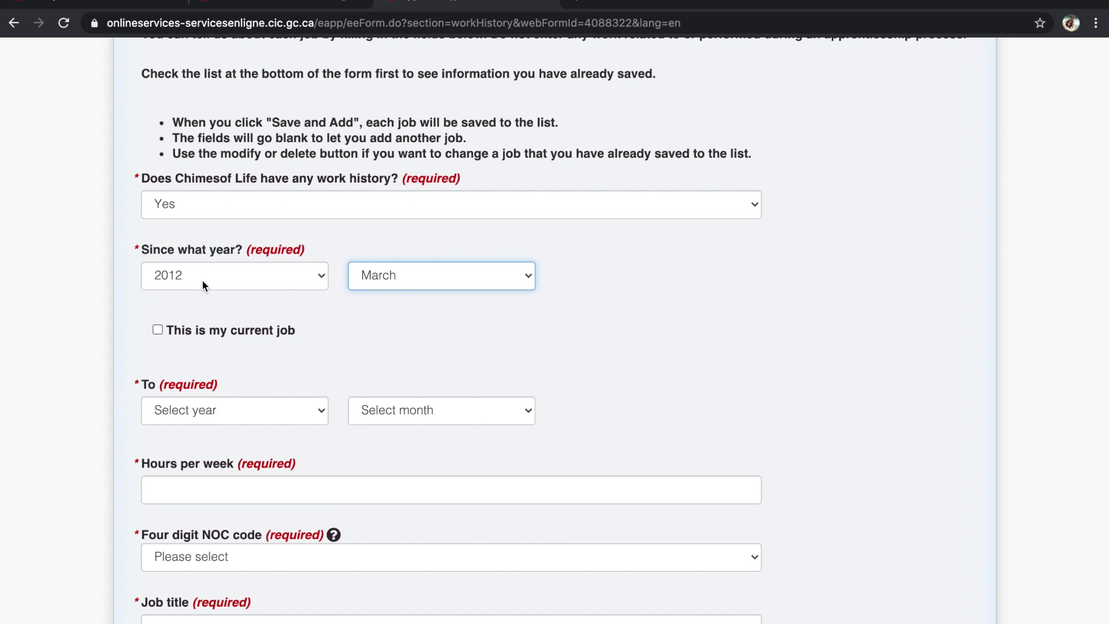
# Mark the job as current, at 40 hours weekly, with NOC 2173 Software Engineers.
pyautogui.scroll(-2, 173, 243)
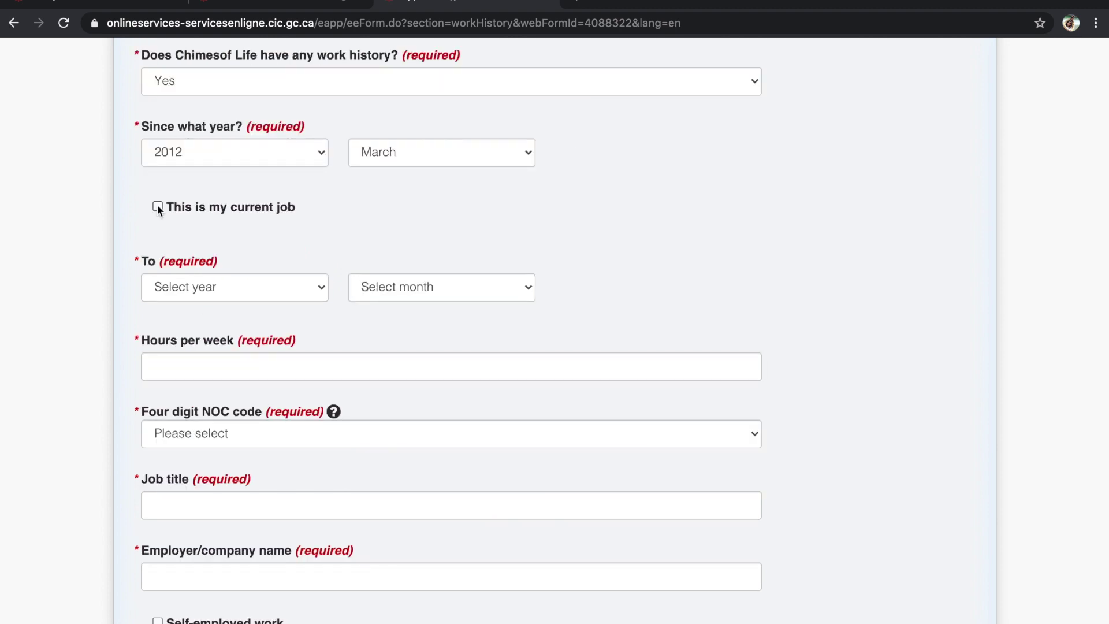
pyautogui.click(157, 206)
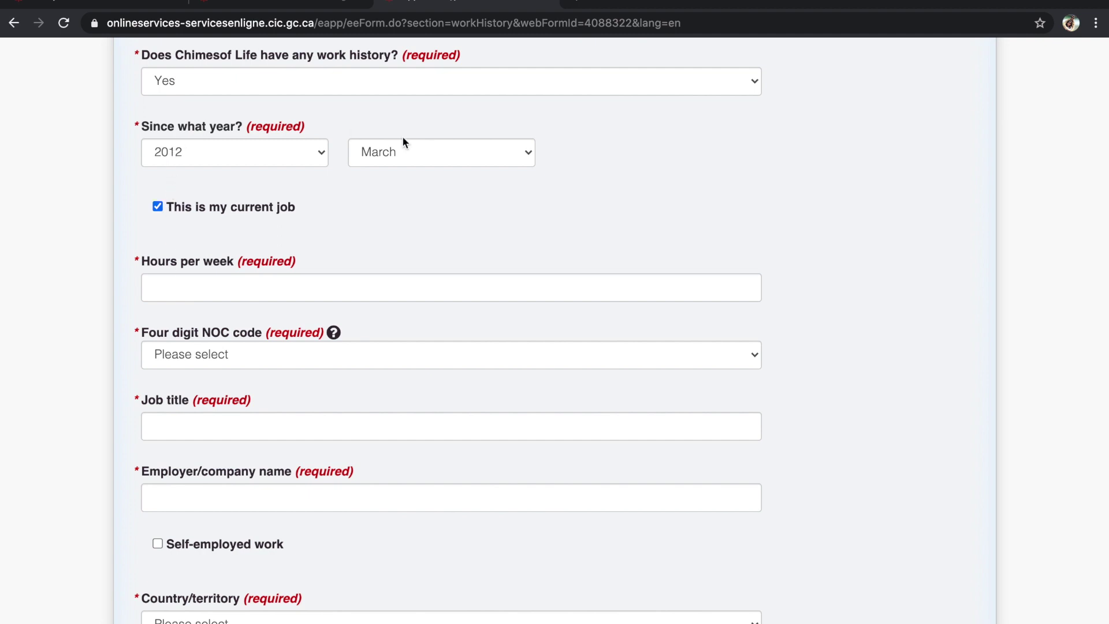
pyautogui.click(176, 290)
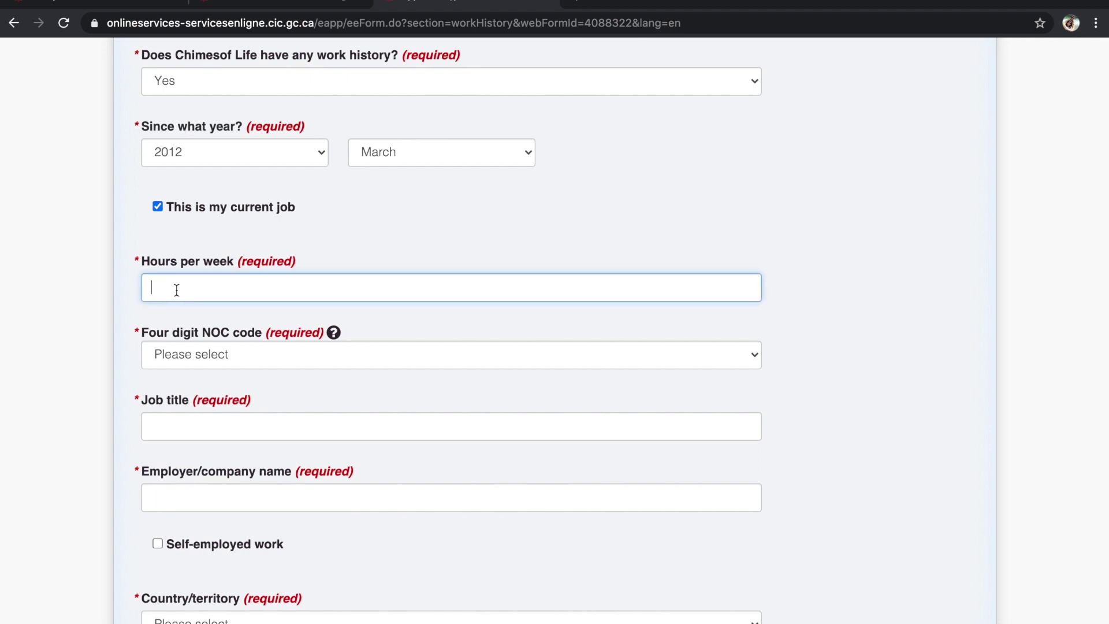
pyautogui.write('40')
pyautogui.click(448, 213)
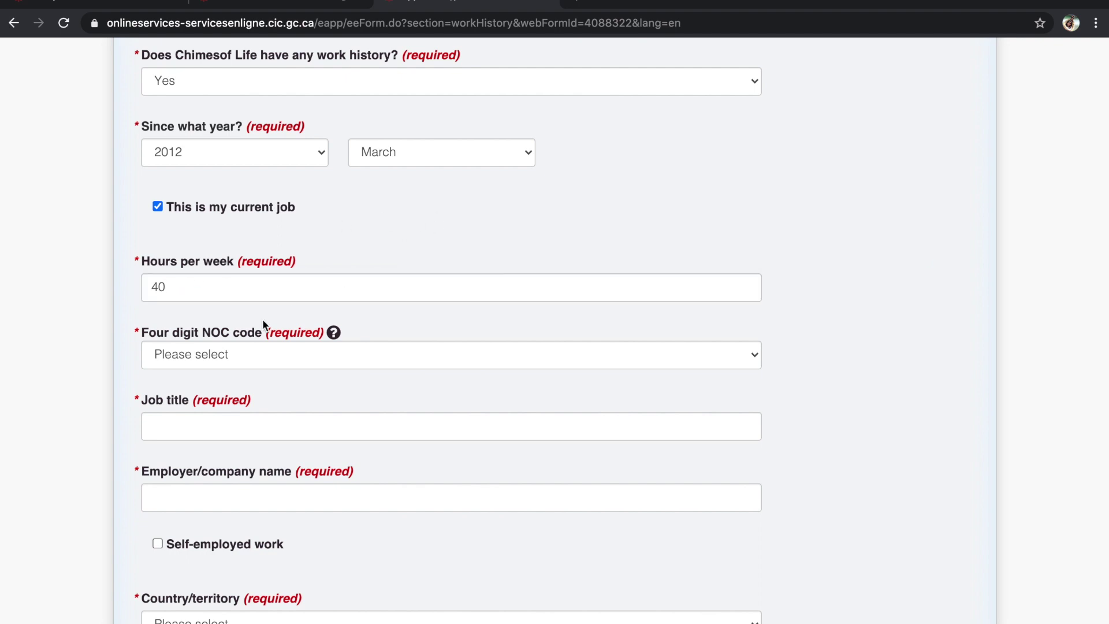
pyautogui.click(212, 354)
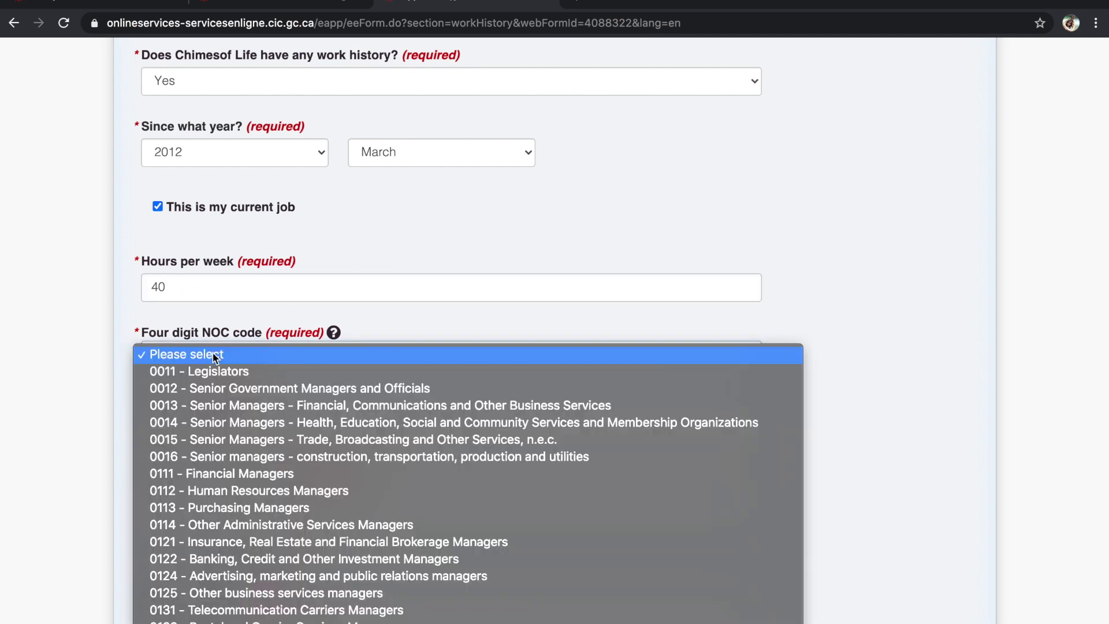
pyautogui.scroll(-20, 213, 356)
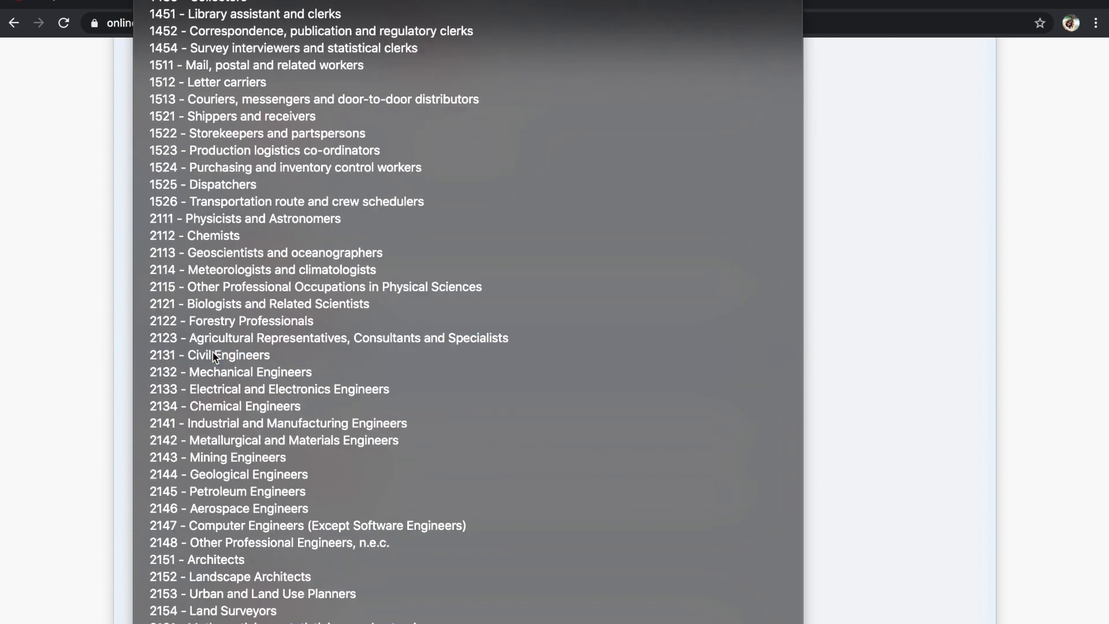
pyautogui.scroll(-3, 217, 591)
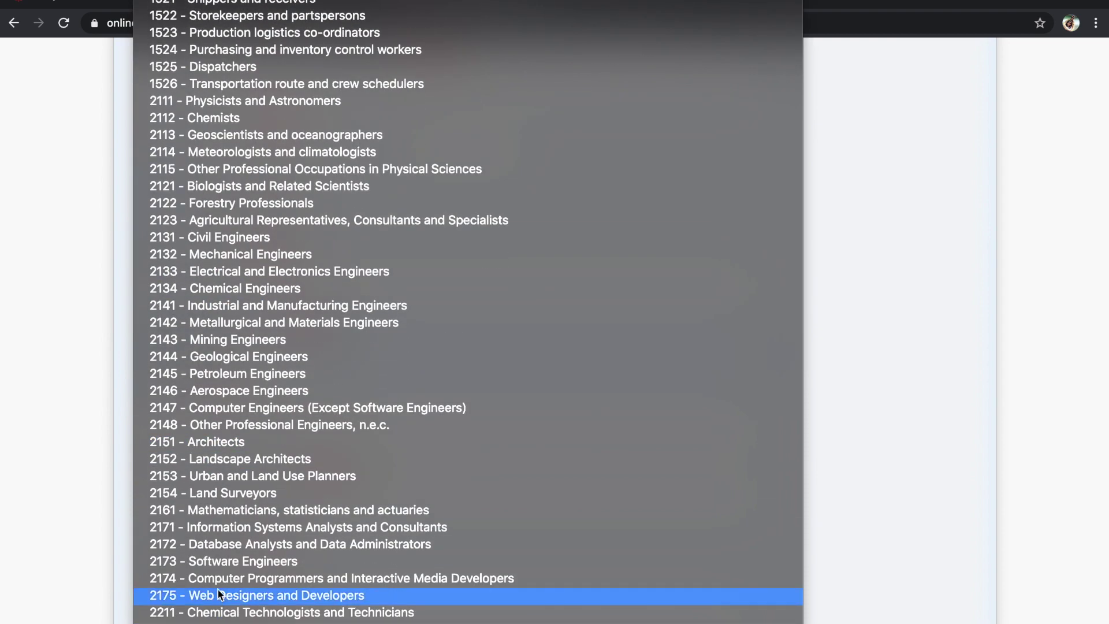
pyautogui.click(221, 561)
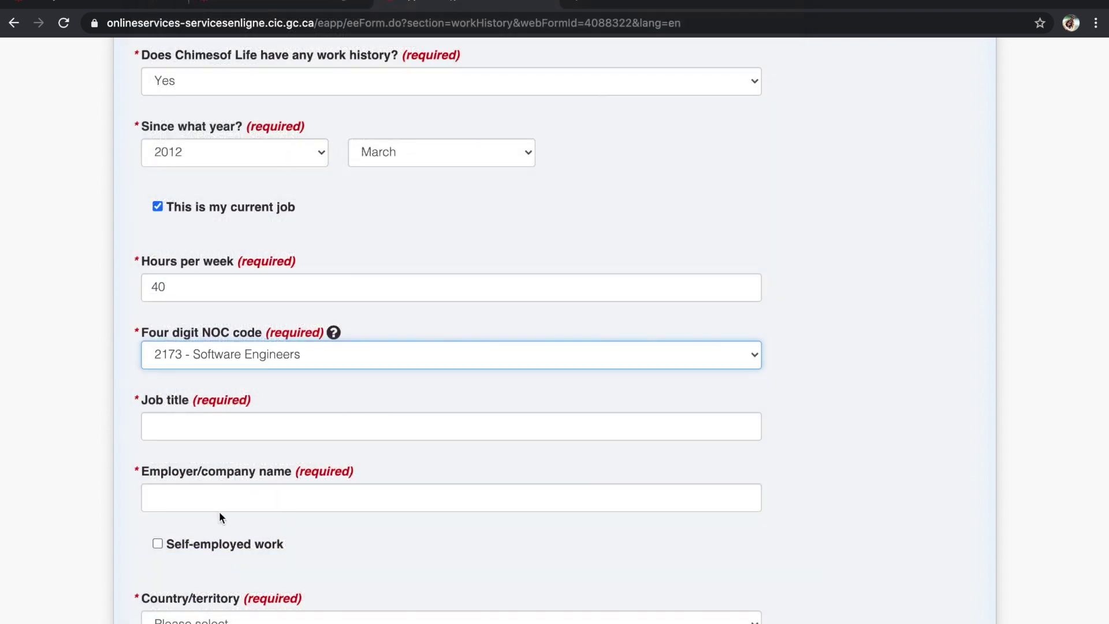
pyautogui.click(295, 401)
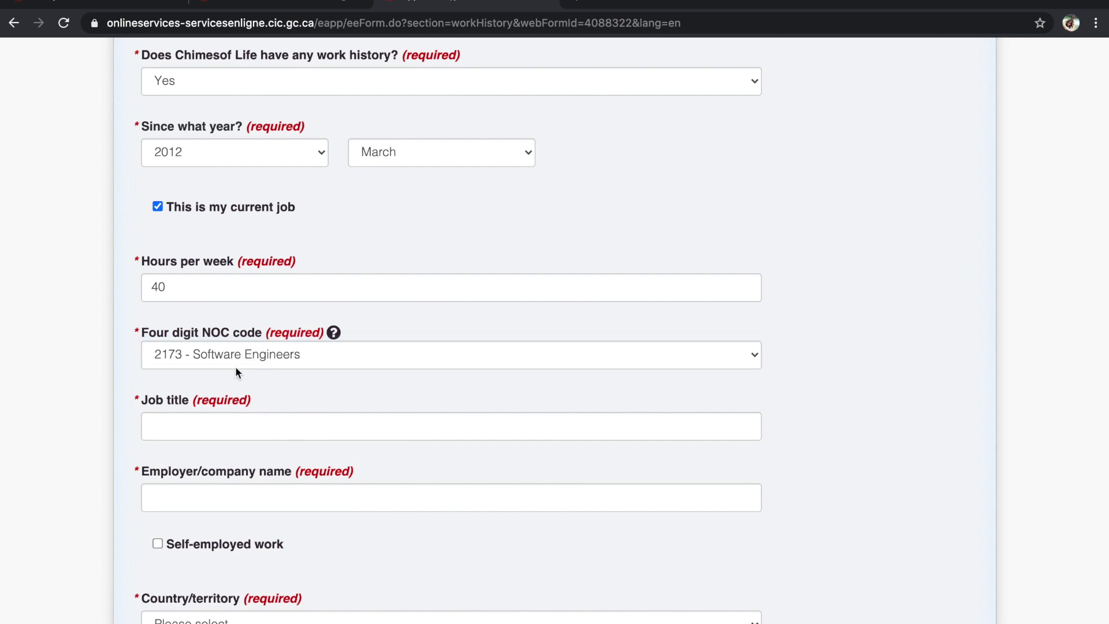
# Enter title Software Engineer, employer ABCD, country India and city Delhi, then save the job.
pyautogui.click(241, 426)
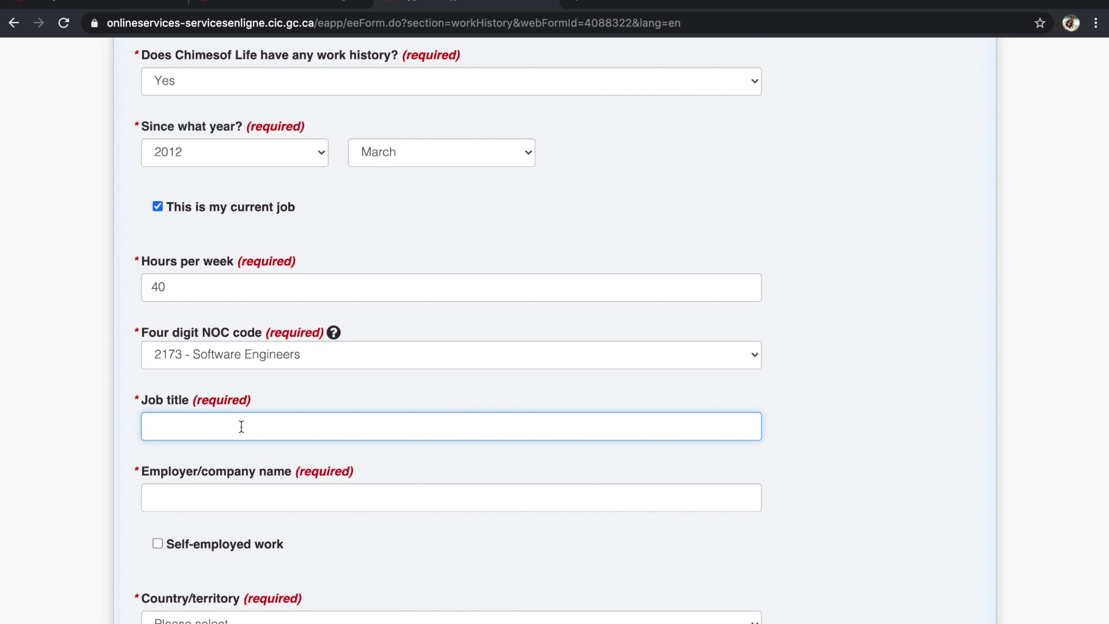
pyautogui.write('Software Engineer')
pyautogui.click(225, 493)
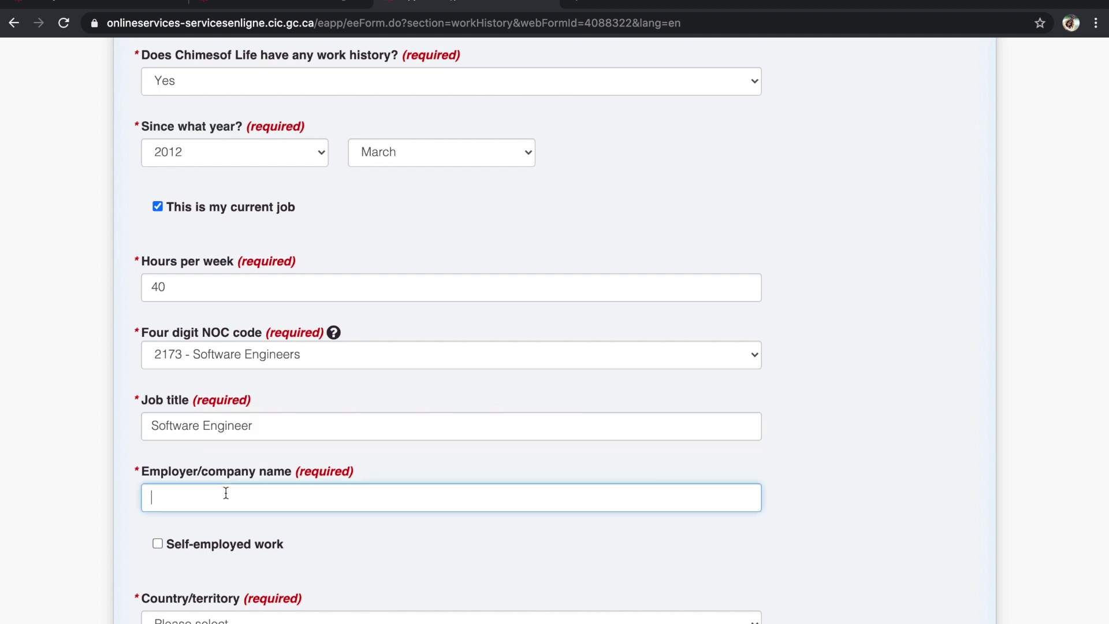
pyautogui.write('ABCD')
pyautogui.scroll(-4, 322, 503)
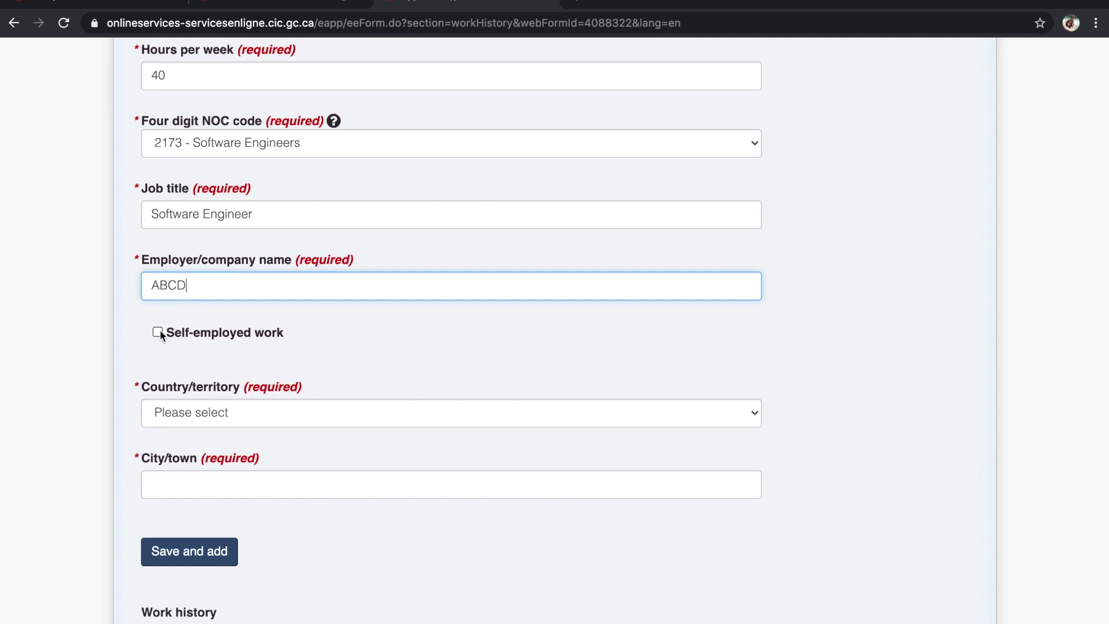
pyautogui.click(192, 408)
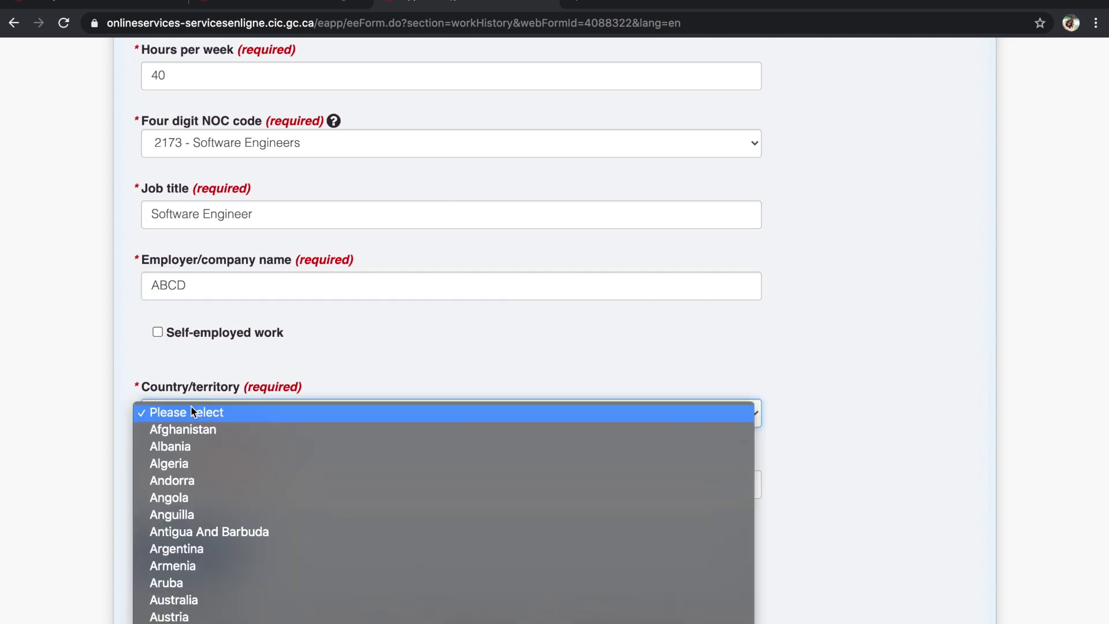
pyautogui.scroll(-10, 191, 409)
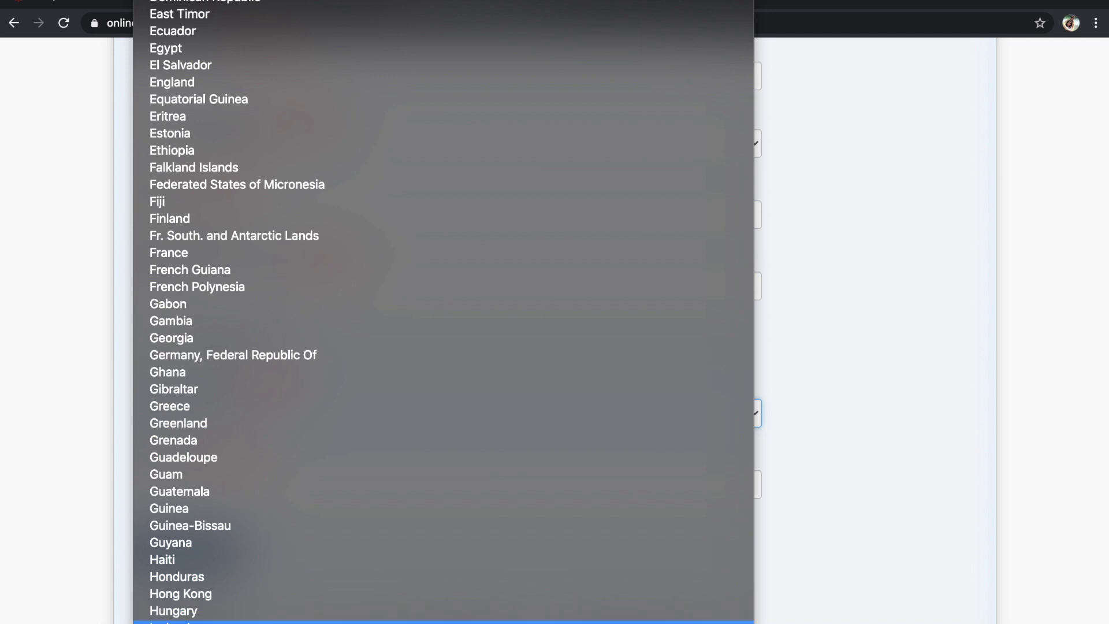
pyautogui.press('Escape')
pyautogui.click(180, 491)
pyautogui.write('Delhi')
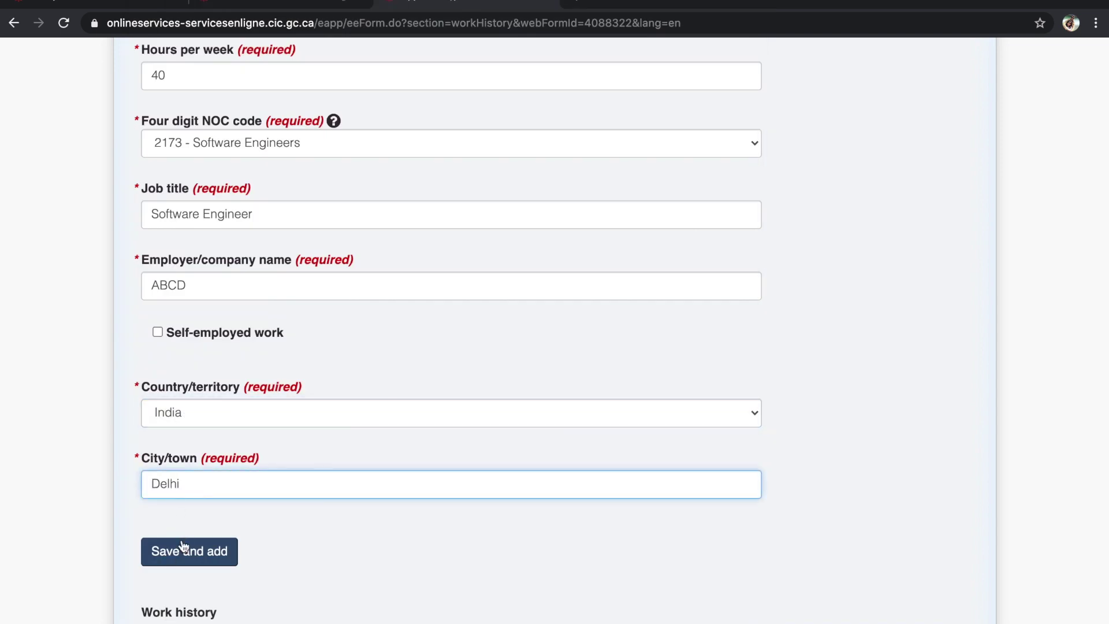
pyautogui.click(183, 555)
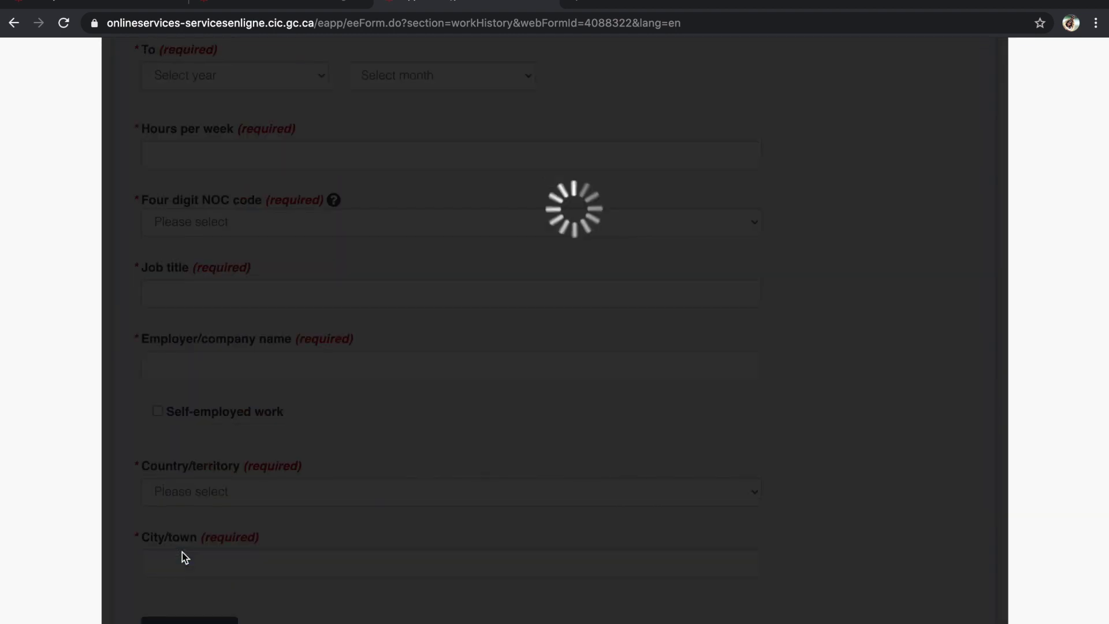
# Review the saved Software Engineer job at ABCD in the work history table, then continue.
pyautogui.scroll(-9, 203, 532)
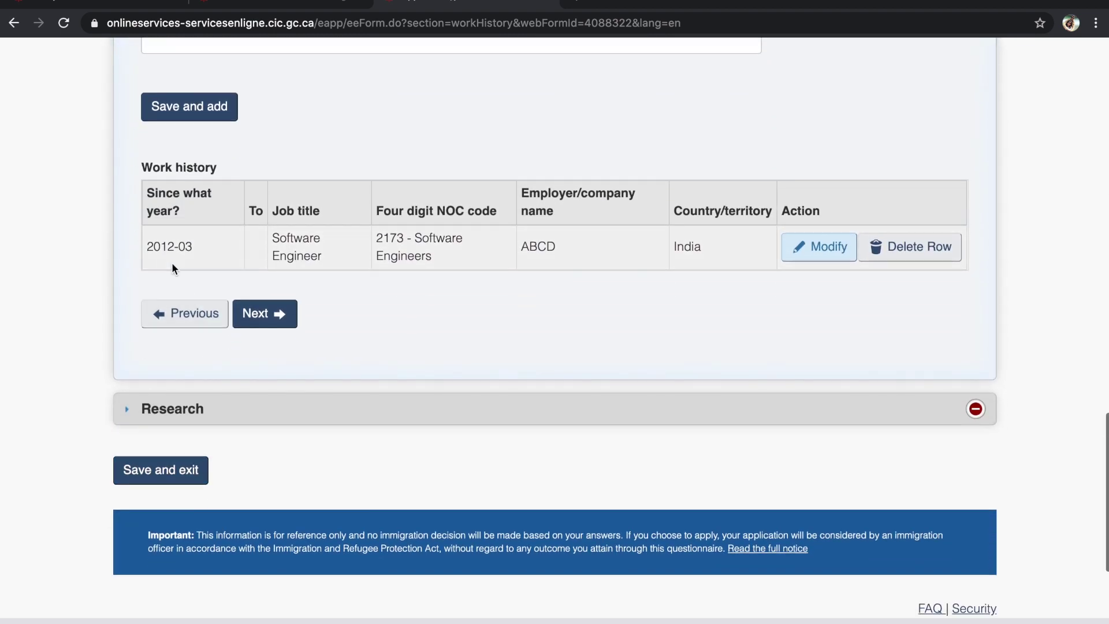
pyautogui.moveTo(146, 247); pyautogui.dragTo(735, 250)
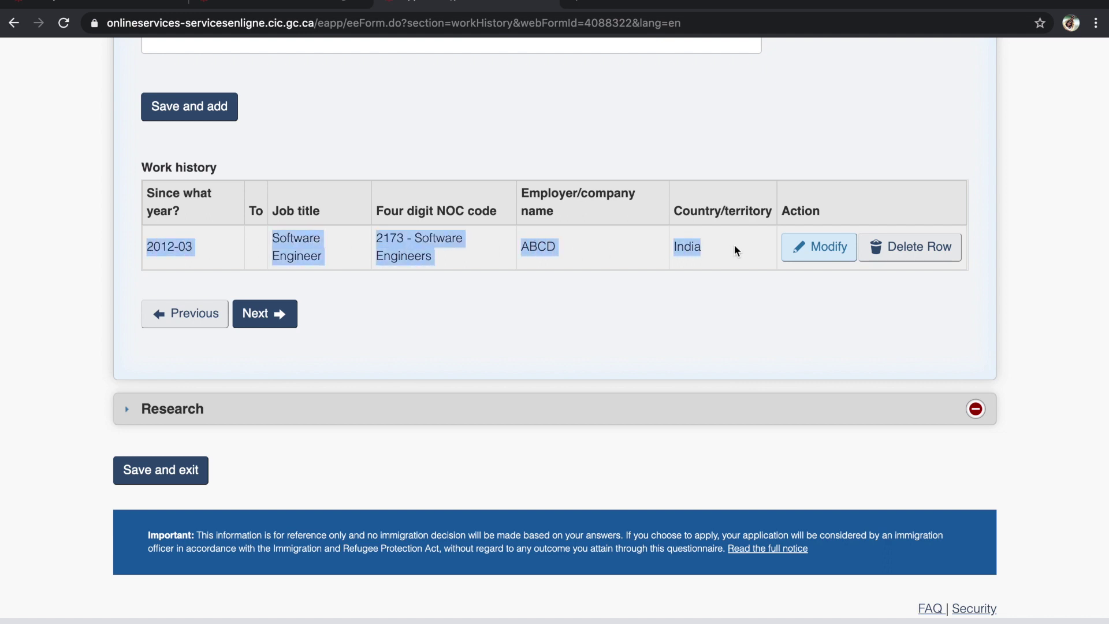
pyautogui.click(481, 294)
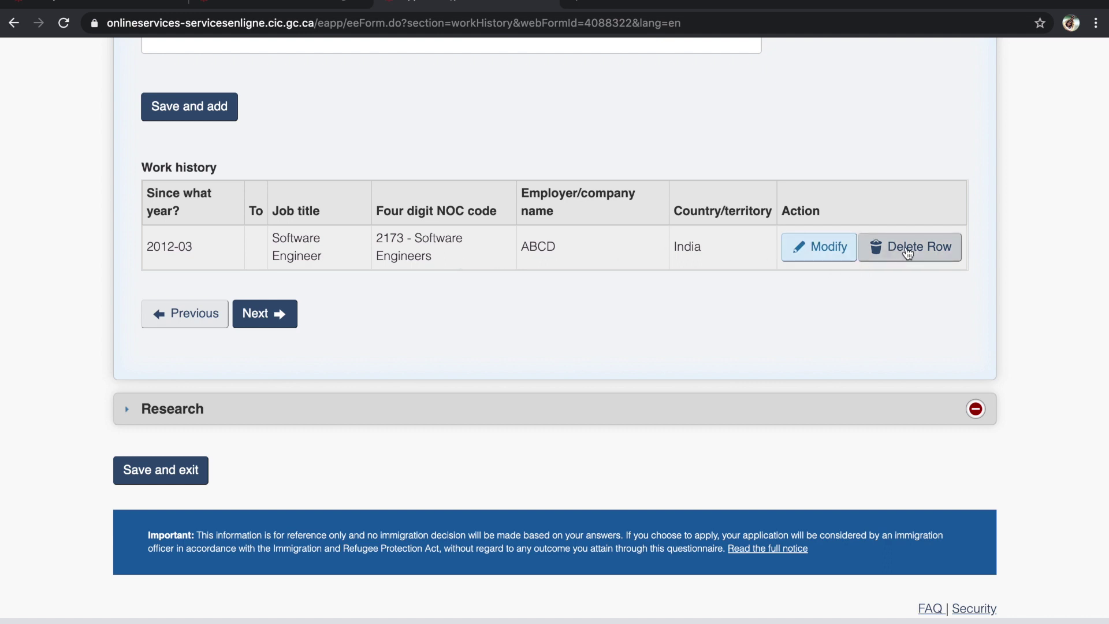
pyautogui.click(267, 316)
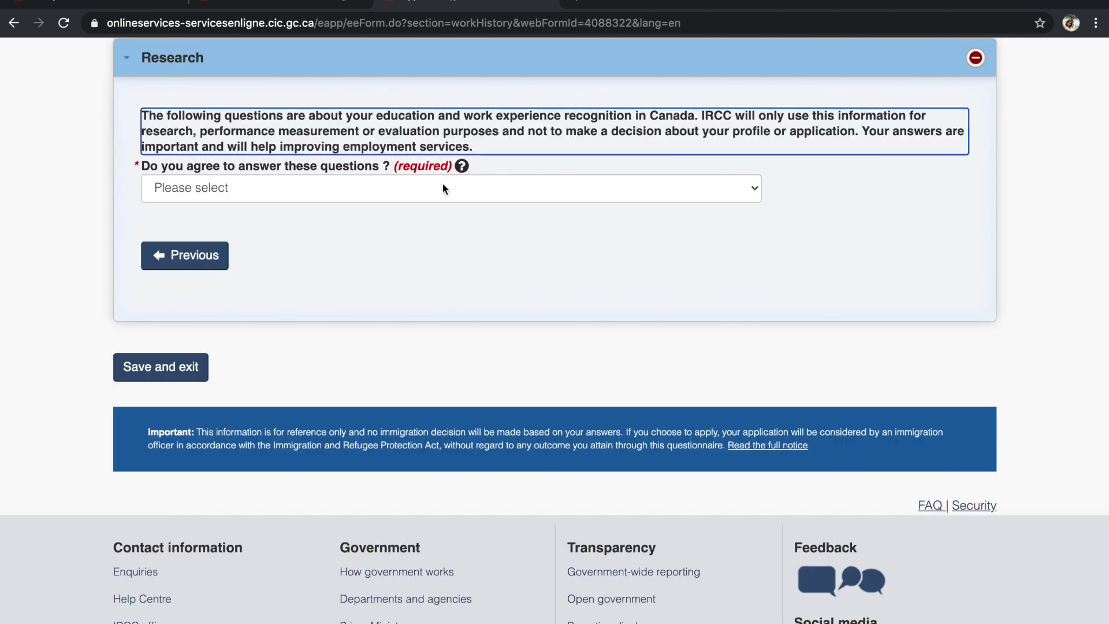
# Answer the Research questions: agree to answer, some job research done, Yes on credential acceptance.
pyautogui.click(415, 189)
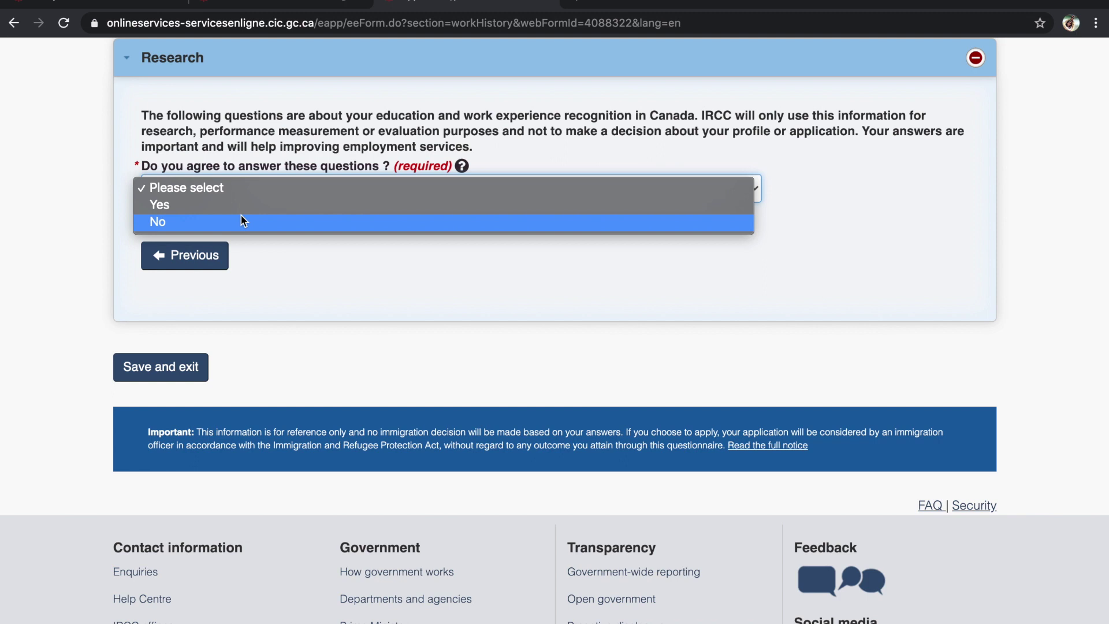
pyautogui.click(200, 206)
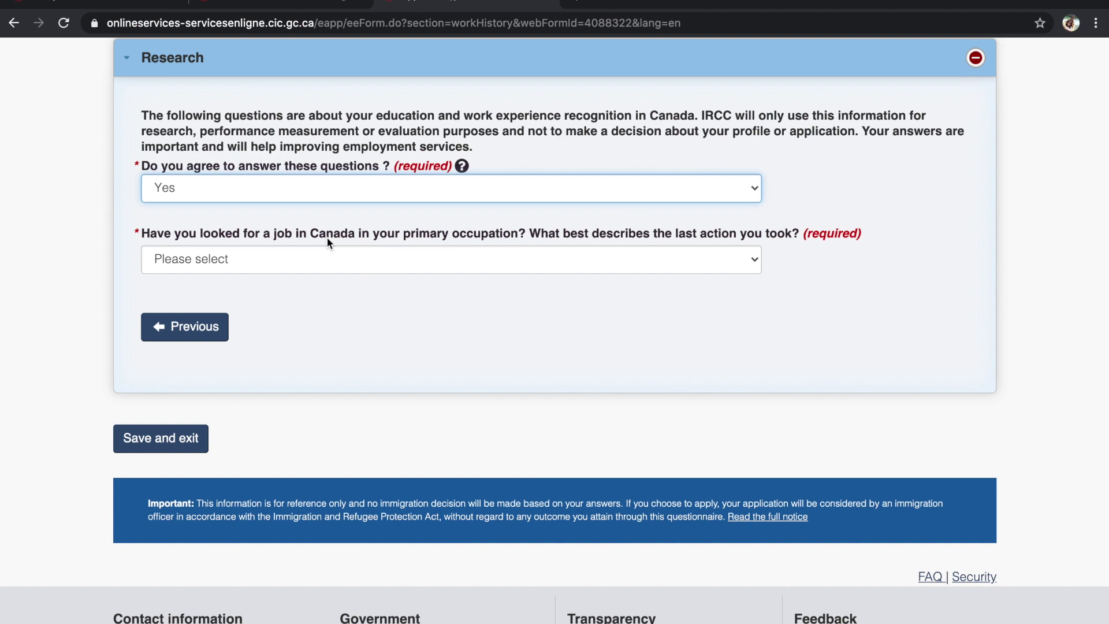
pyautogui.click(311, 258)
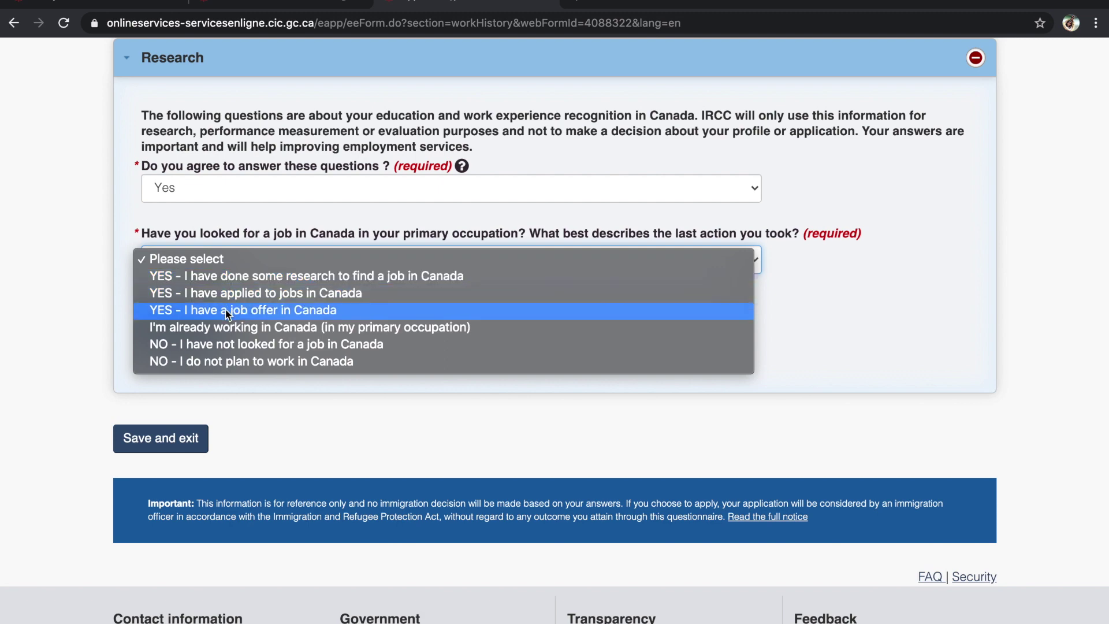
pyautogui.click(224, 276)
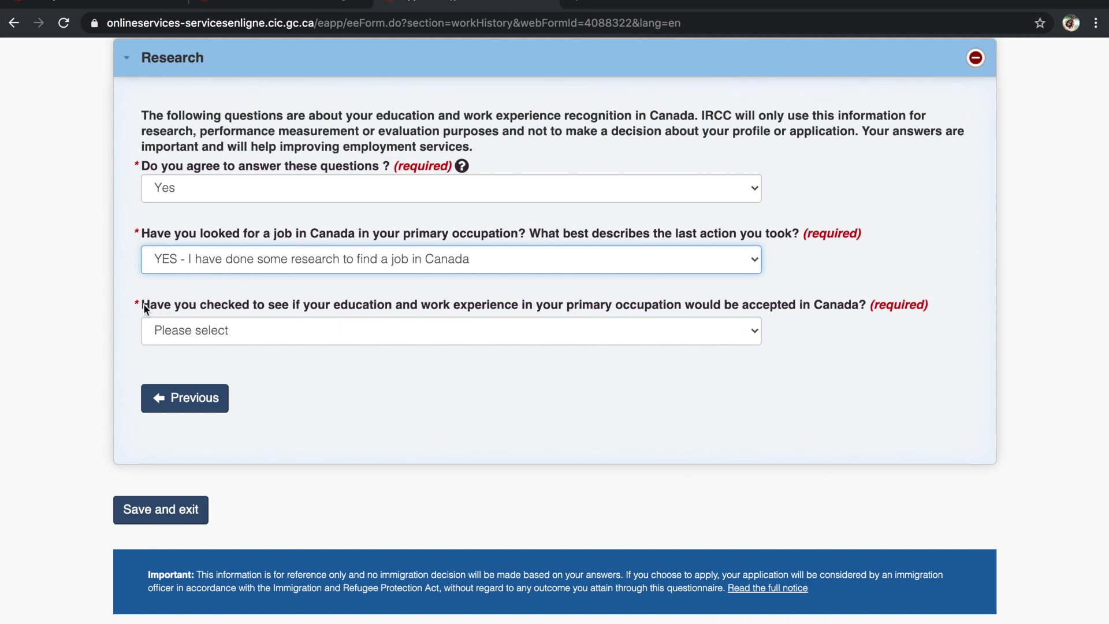
pyautogui.moveTo(145, 308); pyautogui.dragTo(206, 310)
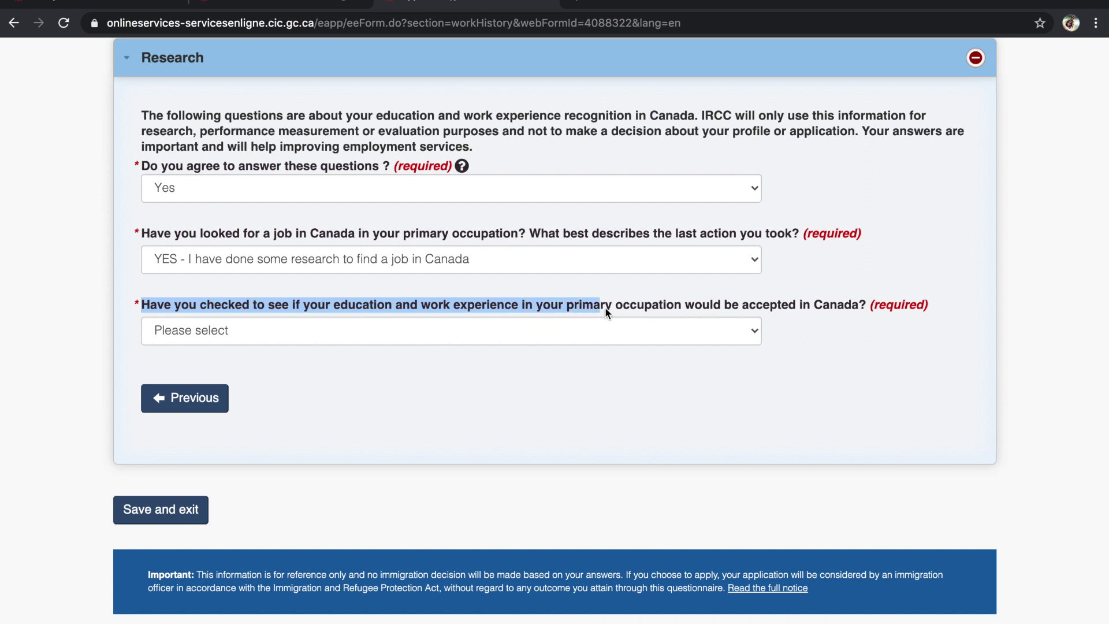
pyautogui.moveTo(666, 310); pyautogui.dragTo(765, 309)
pyautogui.click(399, 334)
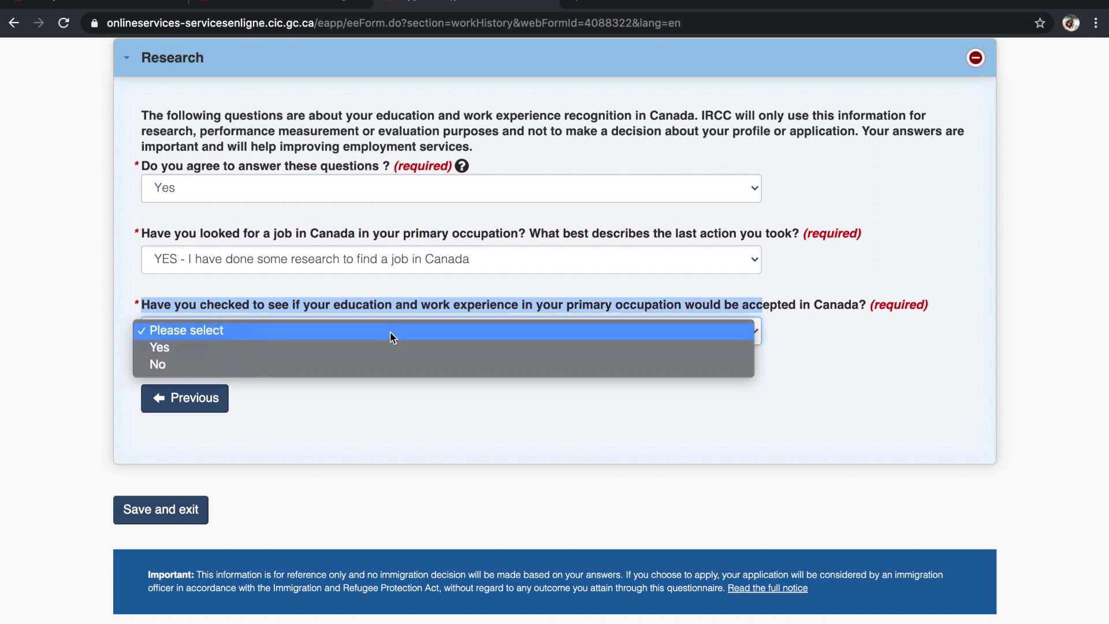
pyautogui.click(159, 348)
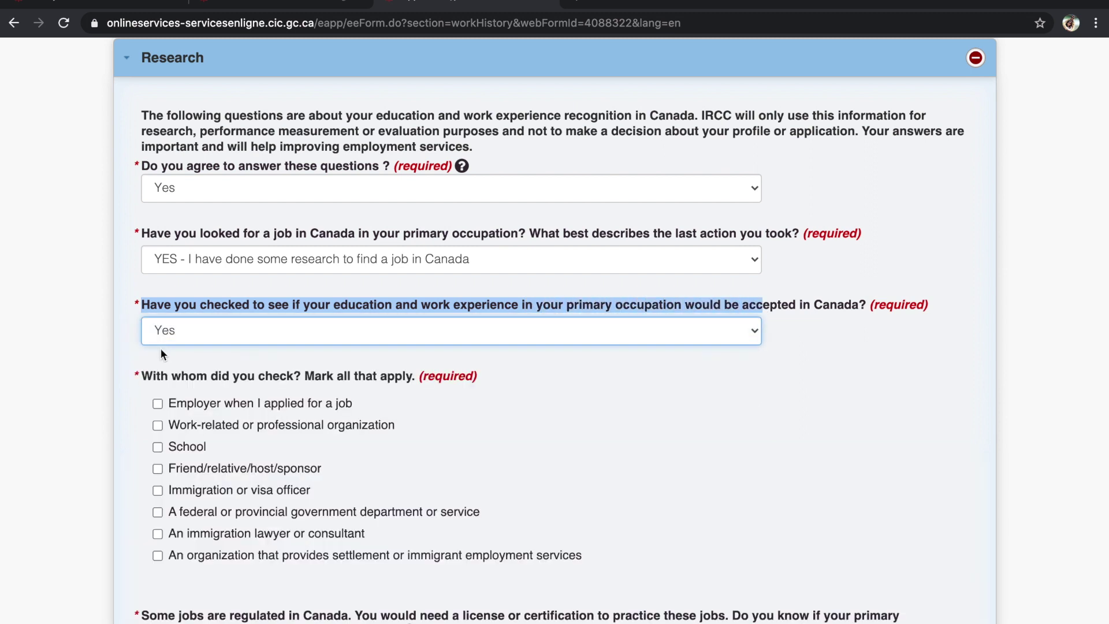
# Tick Friend/relative/host/sponsor as the contact checked with about credential recognition.
pyautogui.scroll(-5, 202, 347)
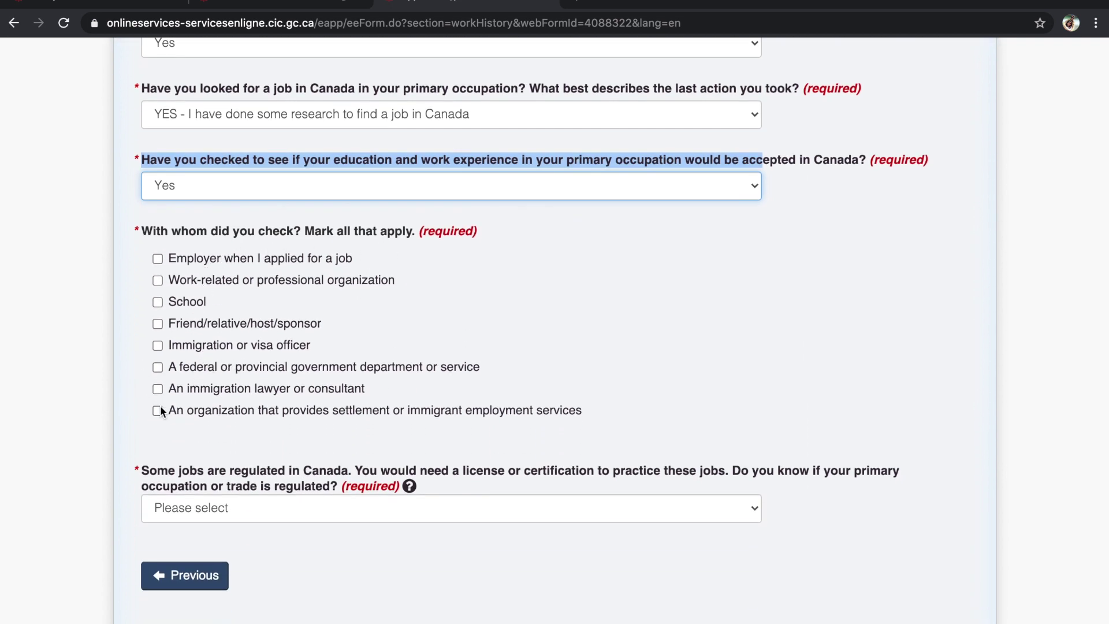
pyautogui.click(157, 323)
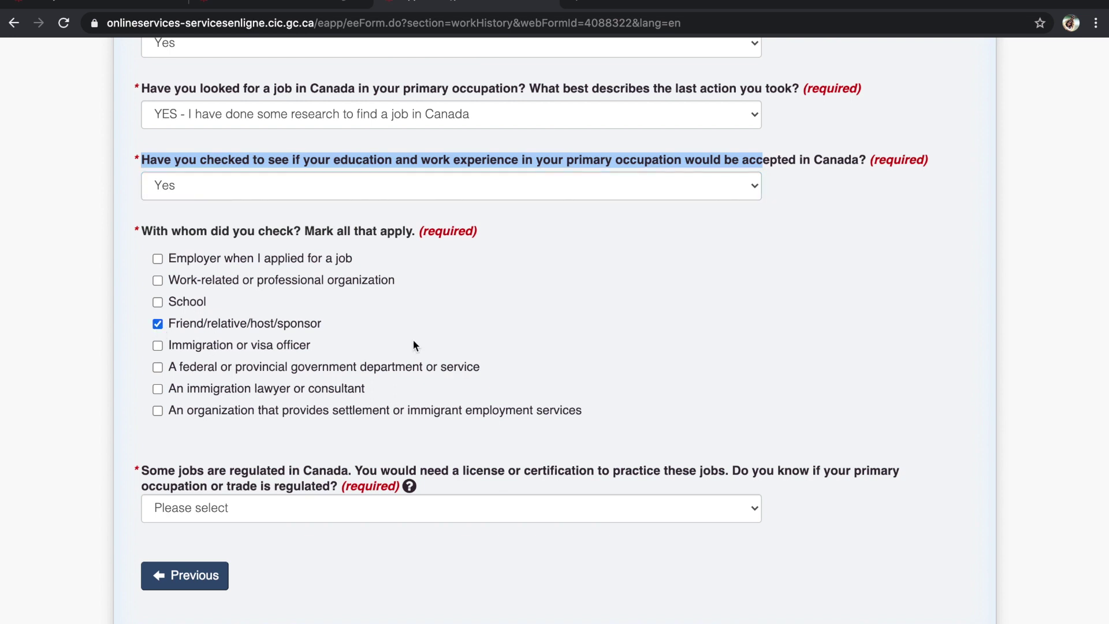
pyautogui.scroll(-5, 386, 344)
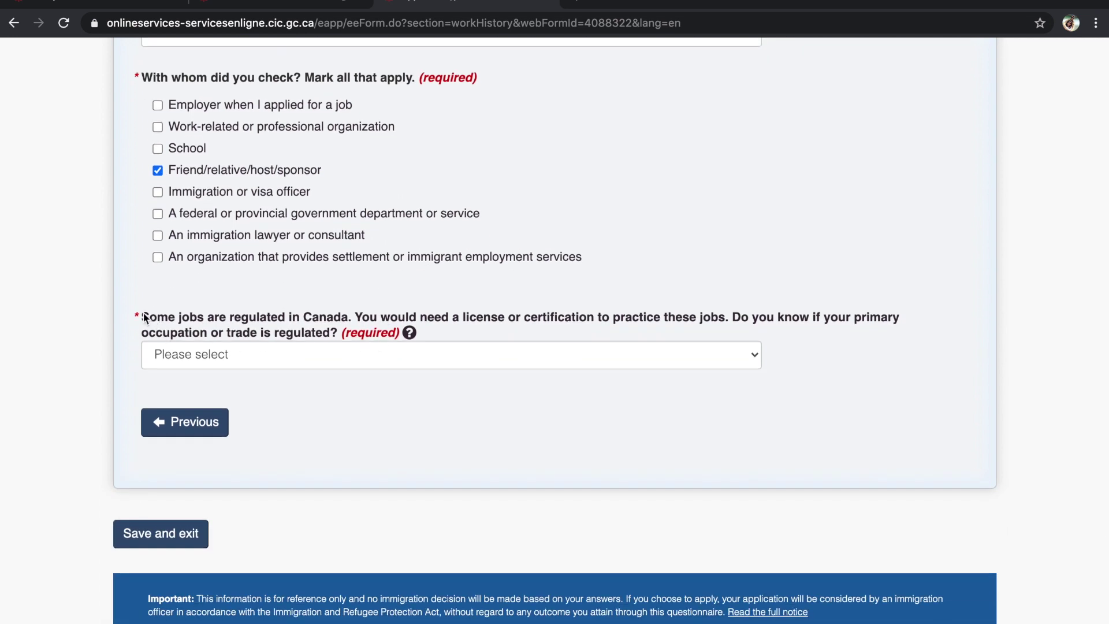
pyautogui.moveTo(144, 315); pyautogui.dragTo(335, 330)
pyautogui.click(472, 318)
# Answer No to the regulated-occupation question and save and exit the form.
pyautogui.scroll(-1, 471, 320)
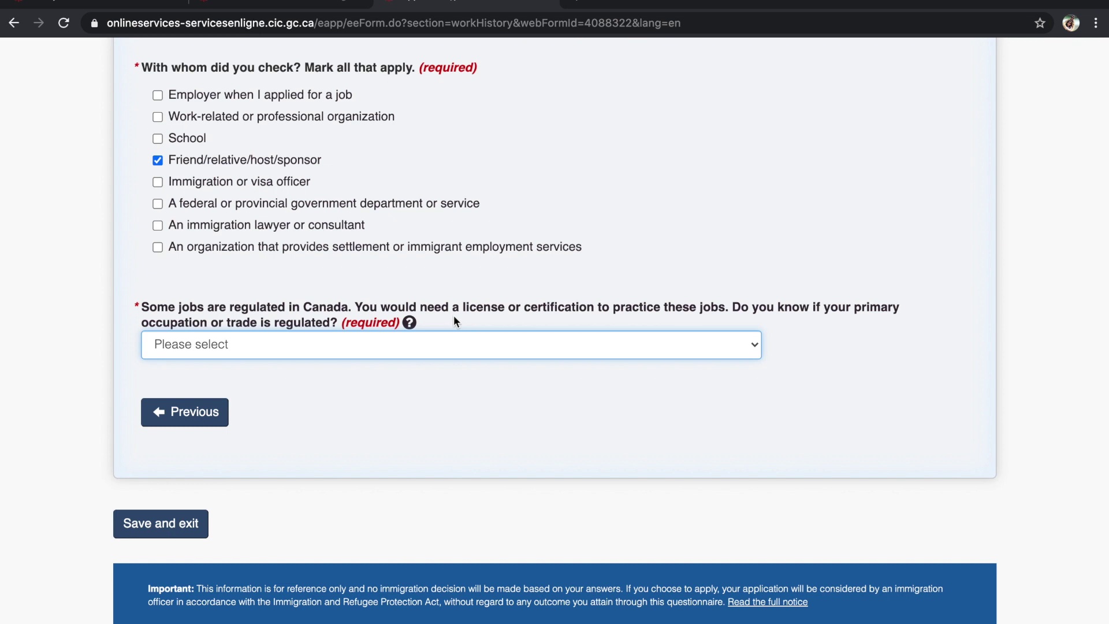
pyautogui.moveTo(460, 307); pyautogui.dragTo(487, 310)
pyautogui.moveTo(598, 310); pyautogui.dragTo(699, 310)
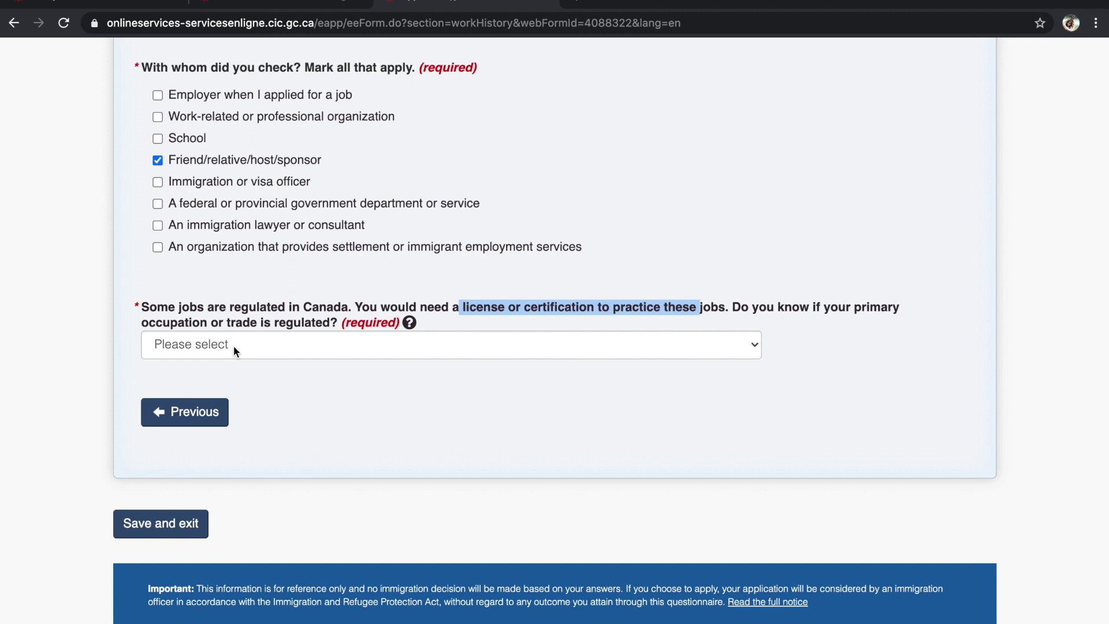
pyautogui.click(737, 312)
pyautogui.moveTo(833, 306); pyautogui.dragTo(368, 321)
pyautogui.click(324, 345)
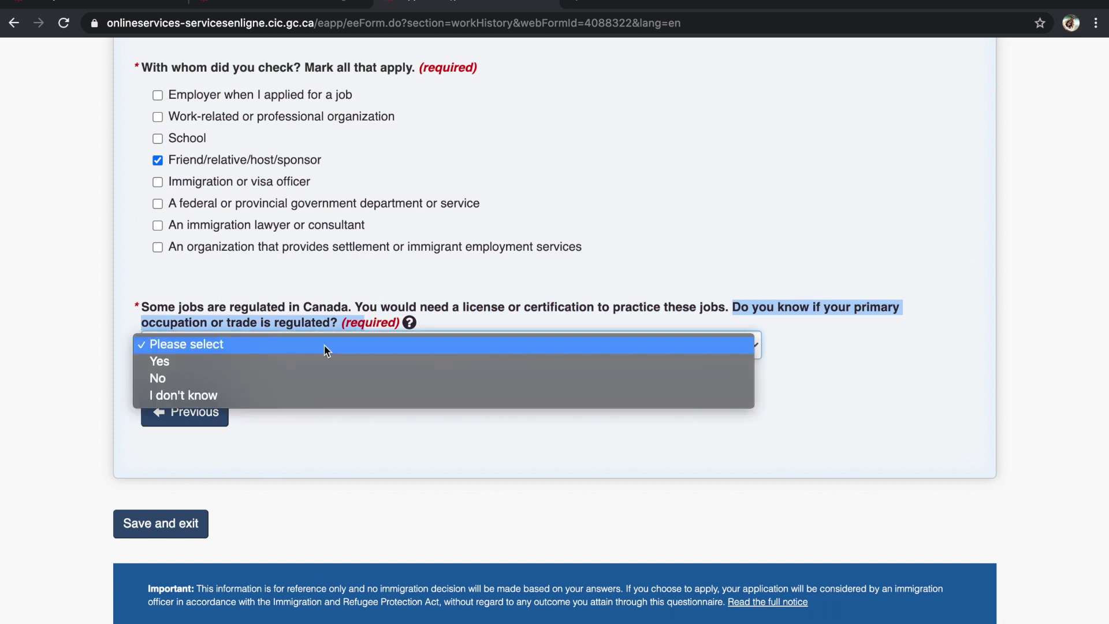
pyautogui.click(214, 380)
pyautogui.click(381, 408)
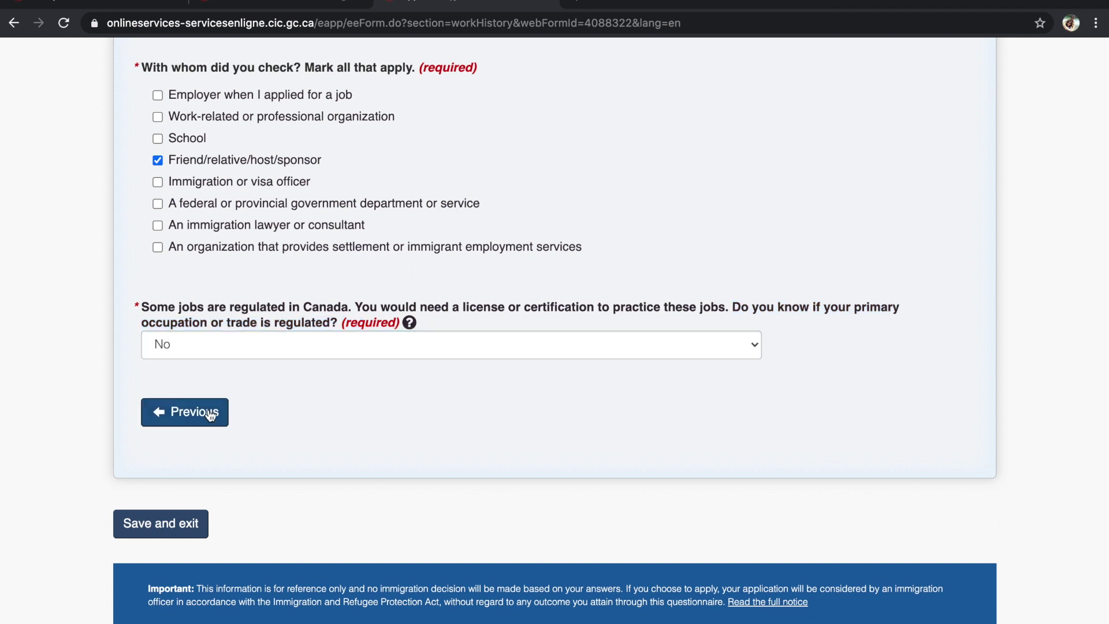
pyautogui.click(160, 533)
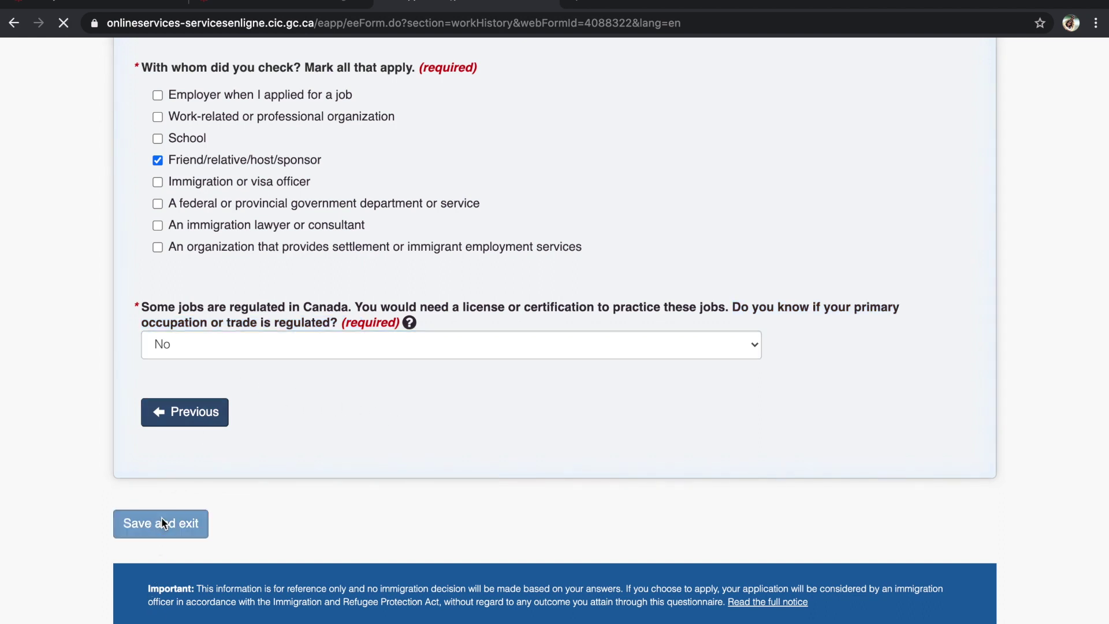
# With all six profile forms marked Complete, proceed to the declaration and signature page.
pyautogui.scroll(-5, 354, 399)
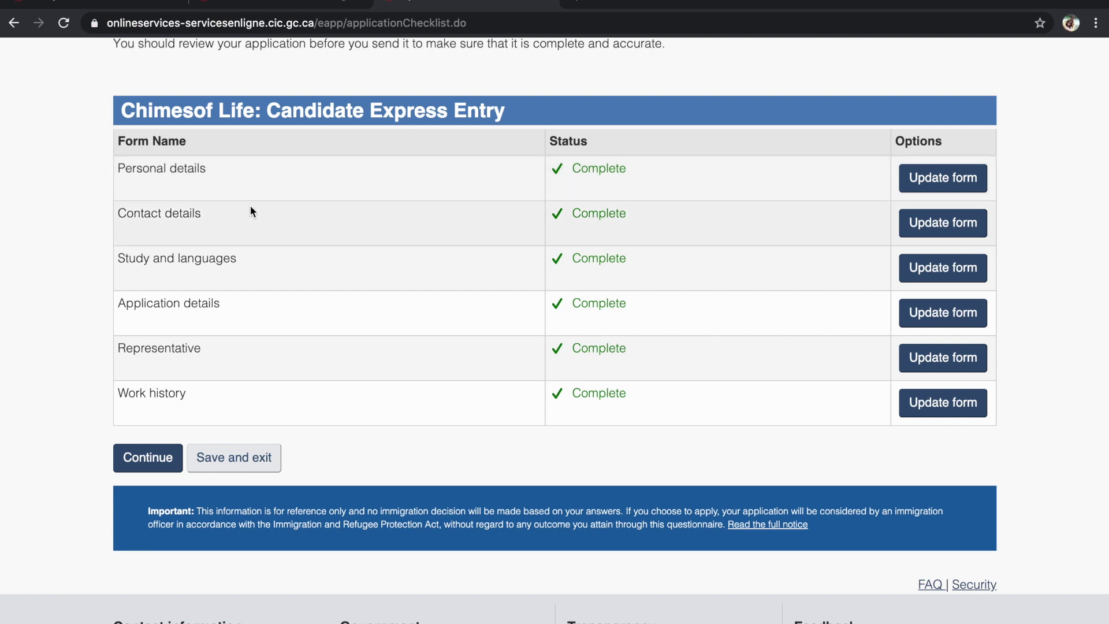
pyautogui.click(149, 459)
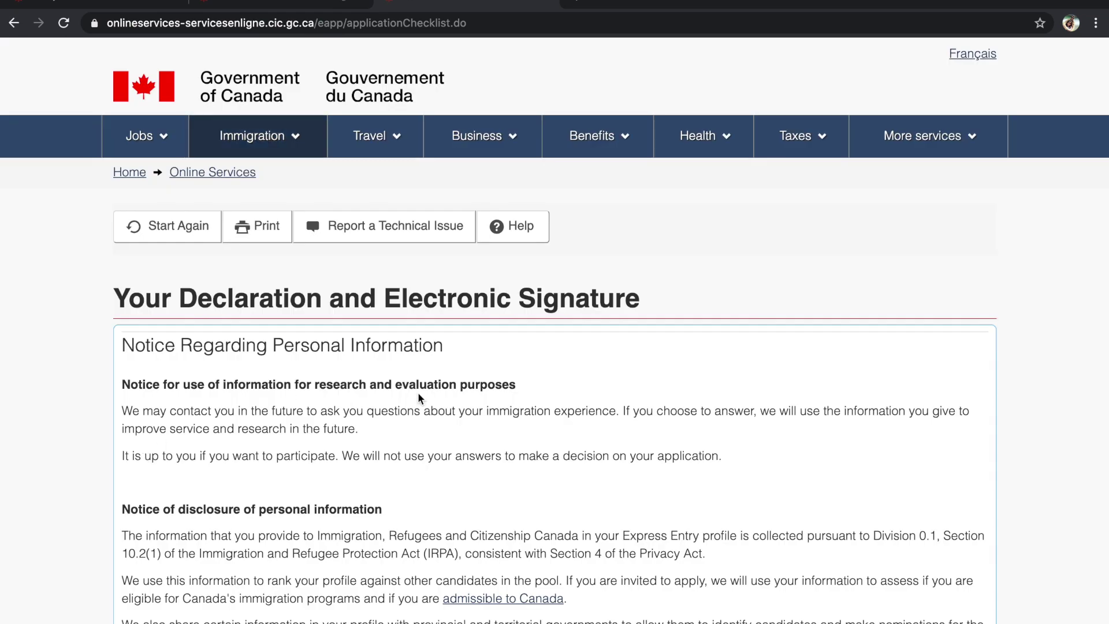
pyautogui.scroll(-2, 418, 393)
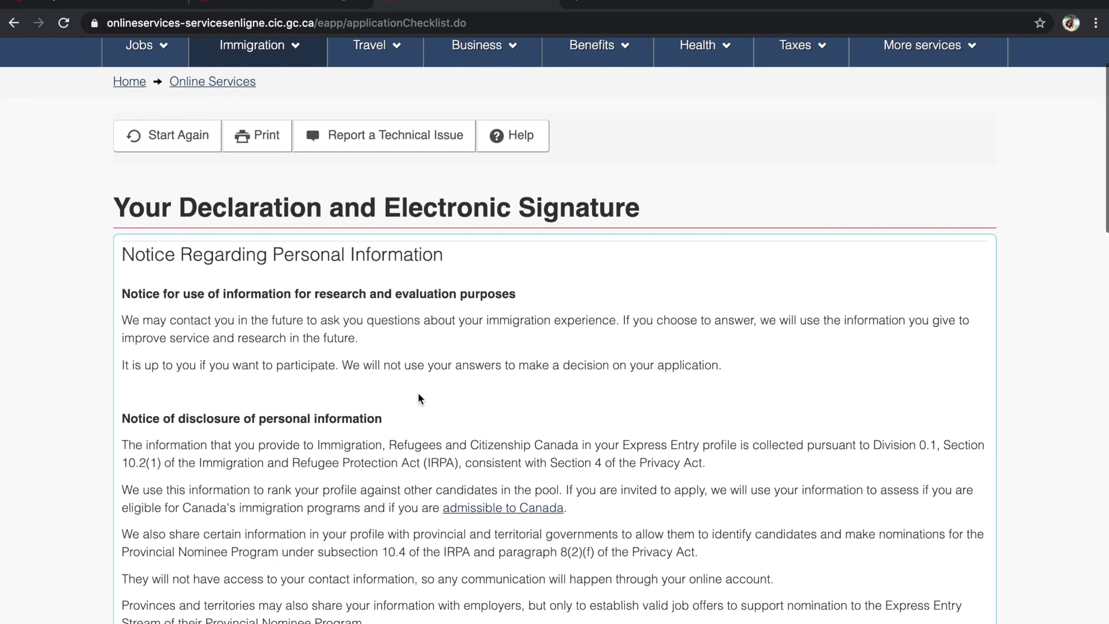
pyautogui.scroll(-1, 418, 392)
pyautogui.scroll(-3, 419, 399)
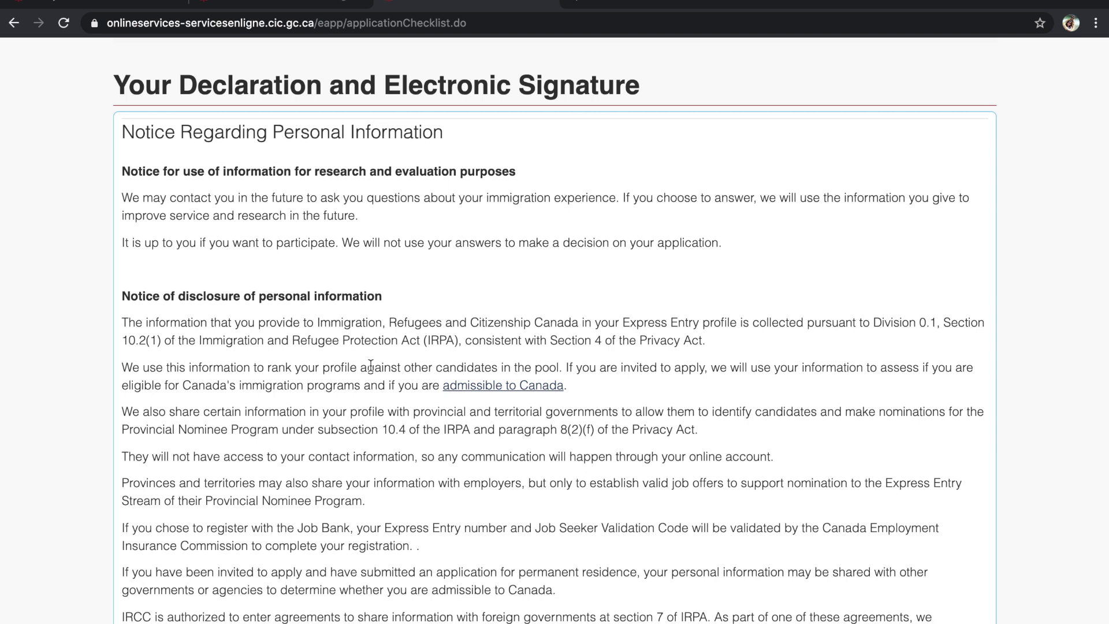
pyautogui.moveTo(260, 325); pyautogui.dragTo(299, 323)
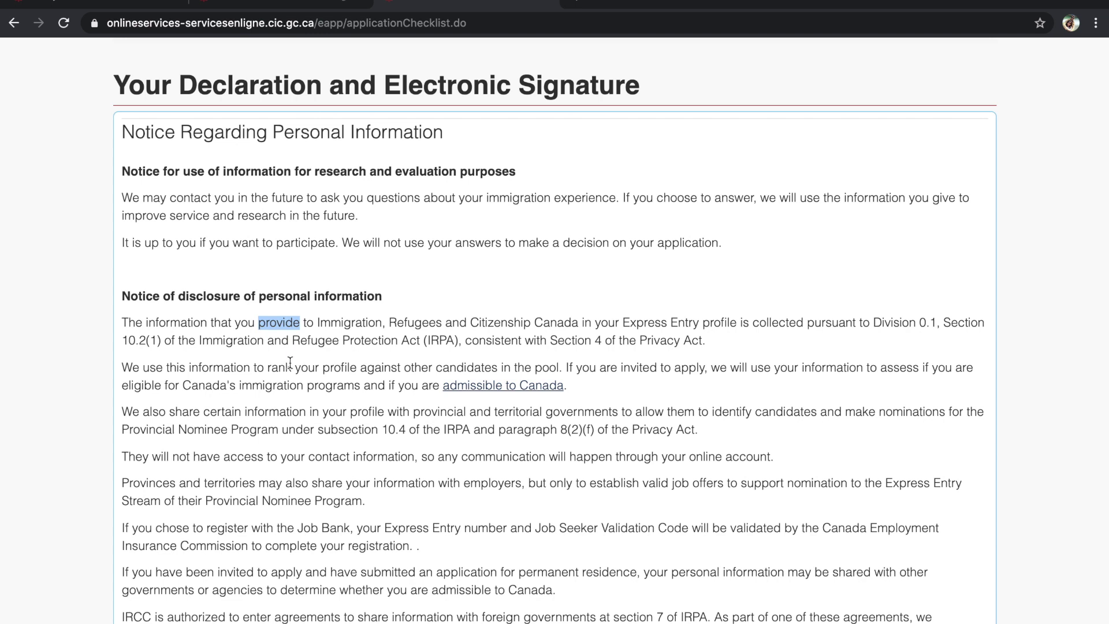
pyautogui.click(284, 363)
pyautogui.scroll(-15, 285, 363)
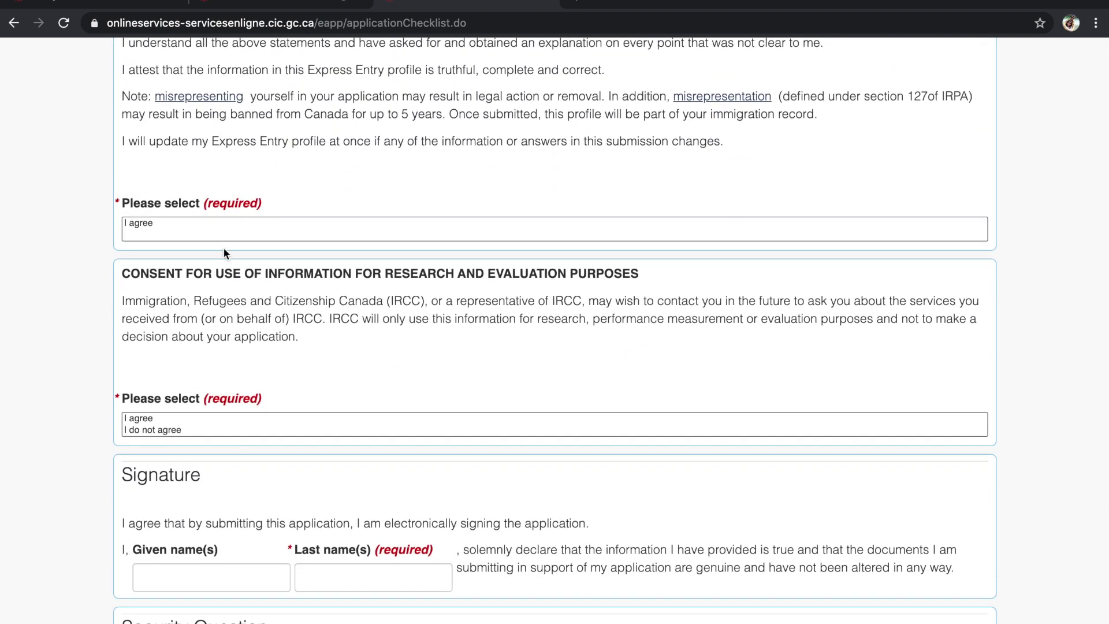
# Agree to the declaration and research consent, and enter the applicant's given and last names.
pyautogui.click(216, 234)
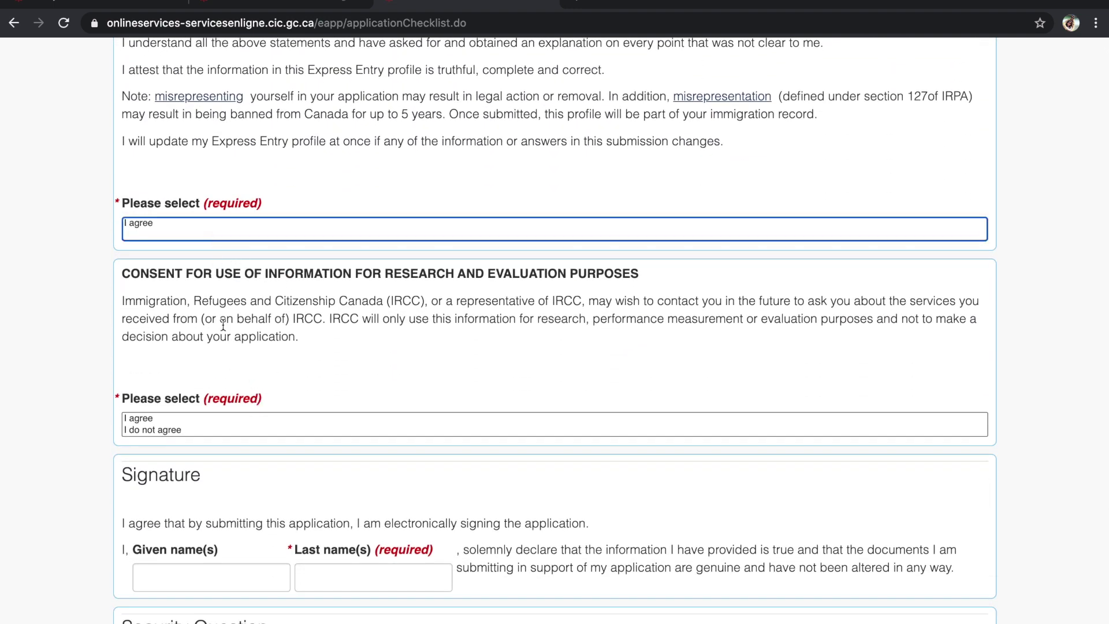
pyautogui.click(141, 418)
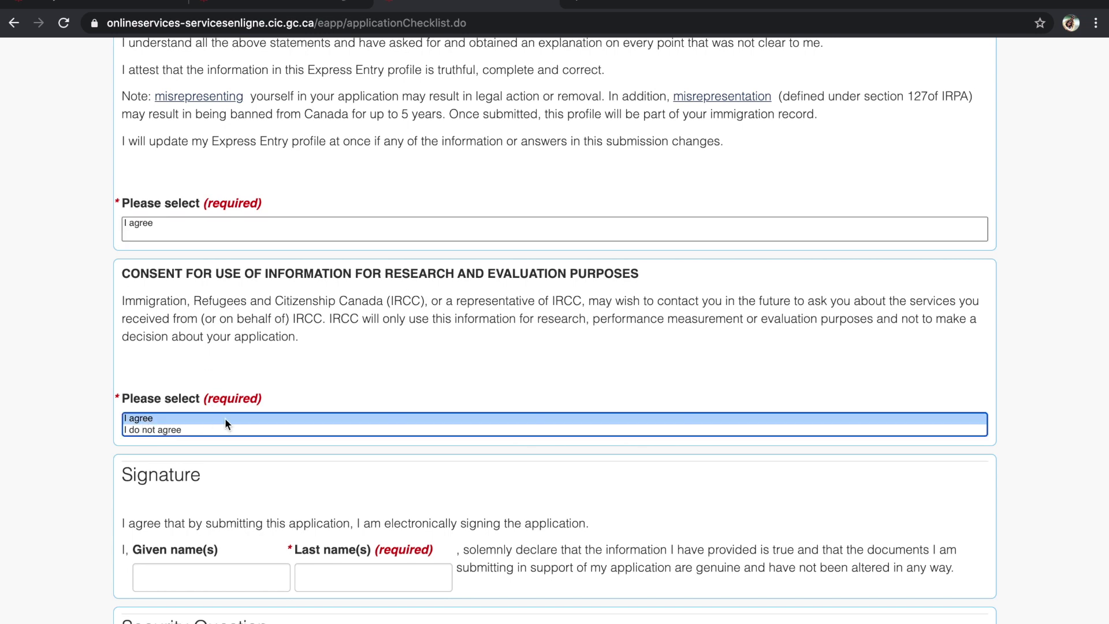
pyautogui.scroll(-4, 305, 414)
pyautogui.click(208, 362)
pyautogui.write('Chimesof')
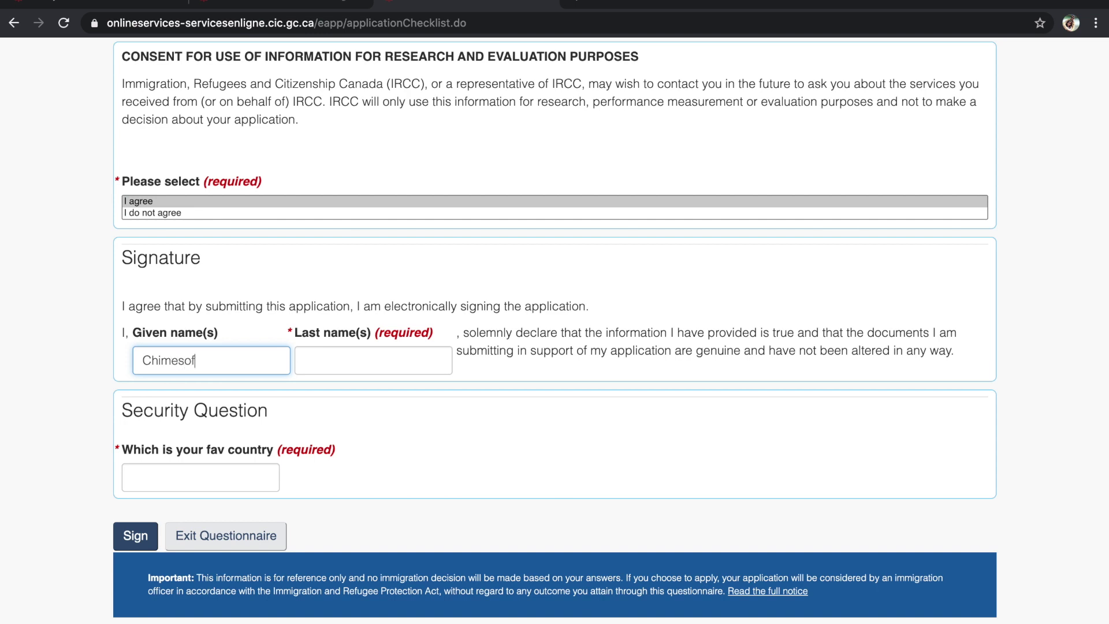
pyautogui.press('Tab')
pyautogui.write('Life')
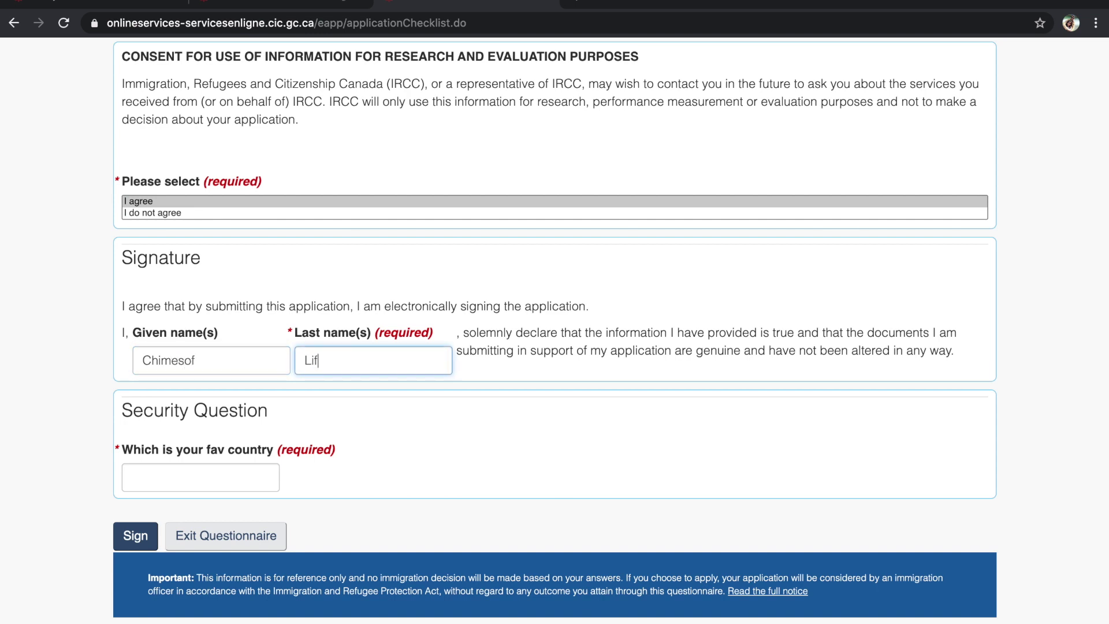
# Enter the security question answer and sign the declaration.
pyautogui.click(174, 476)
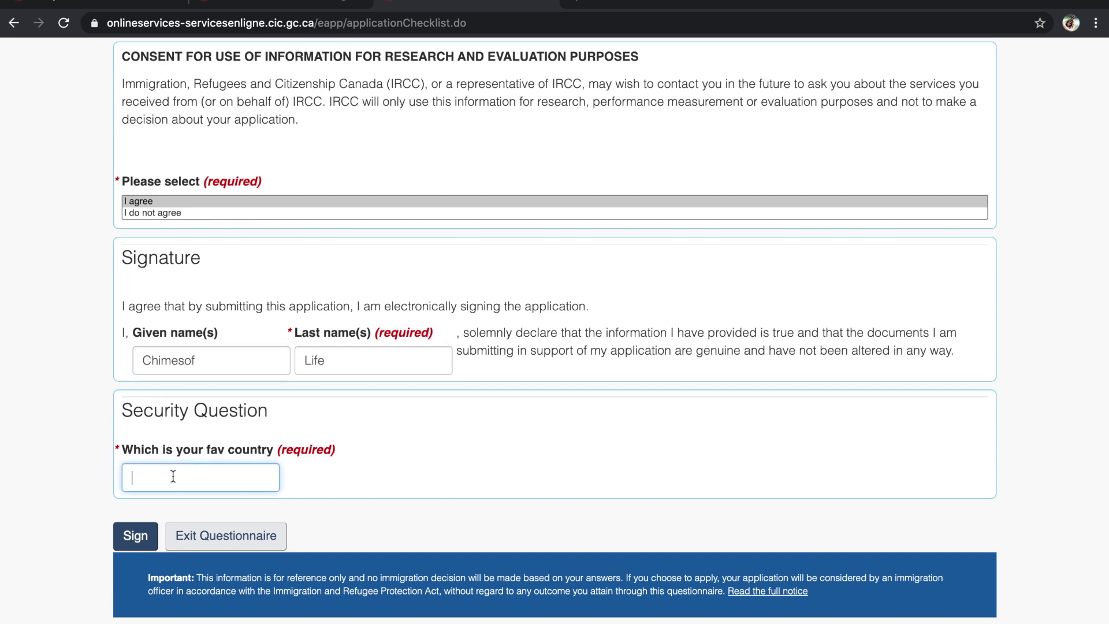
pyautogui.scroll(-2, 173, 476)
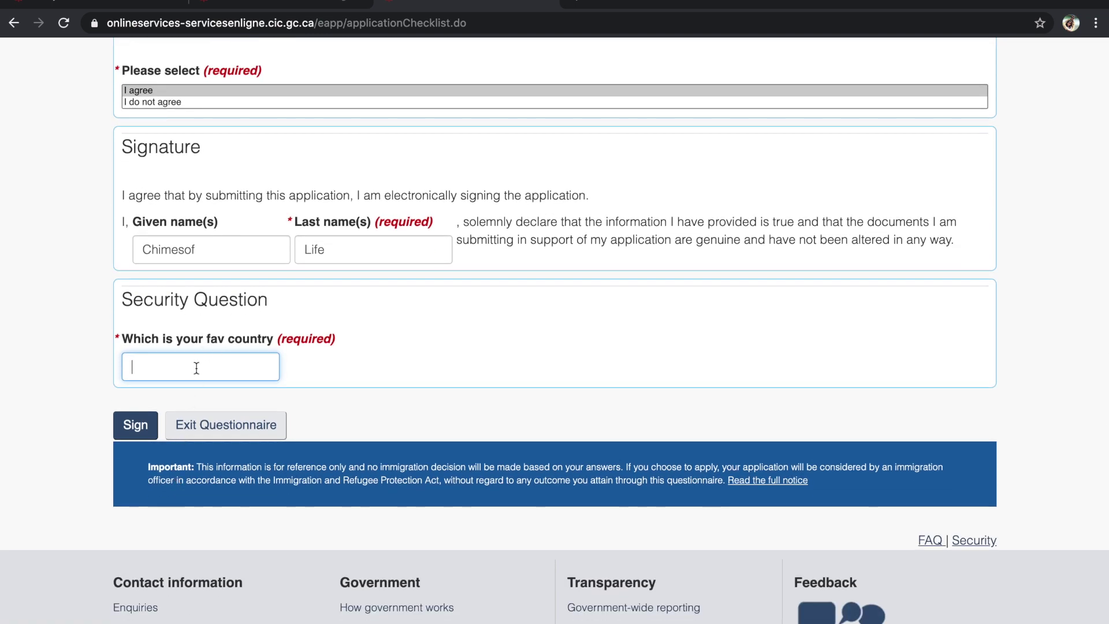
pyautogui.doubleClick(158, 369)
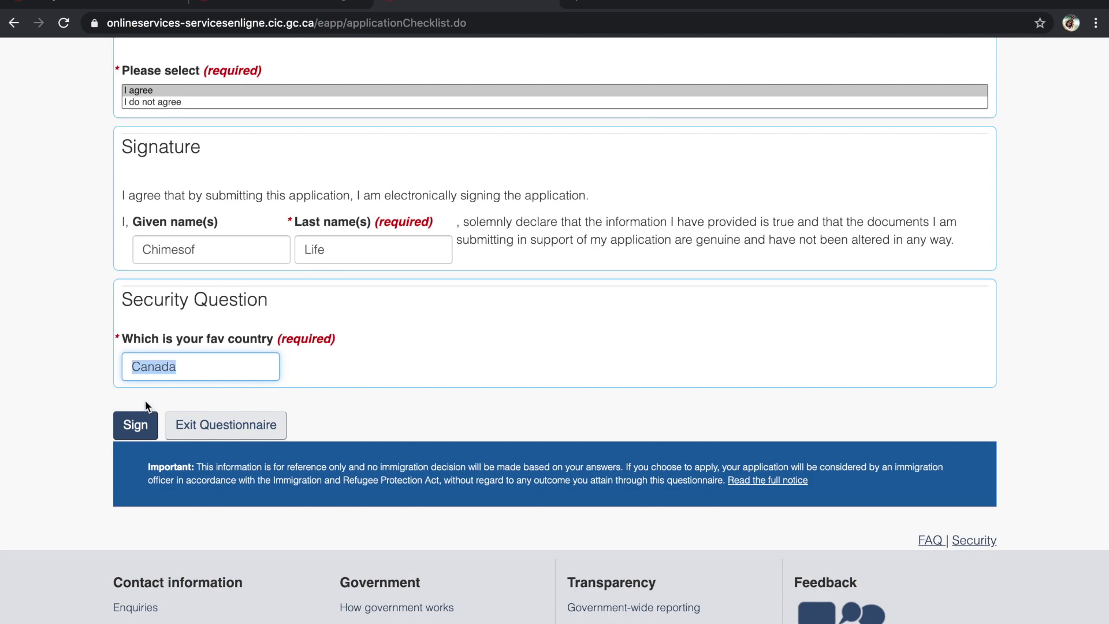
pyautogui.click(137, 424)
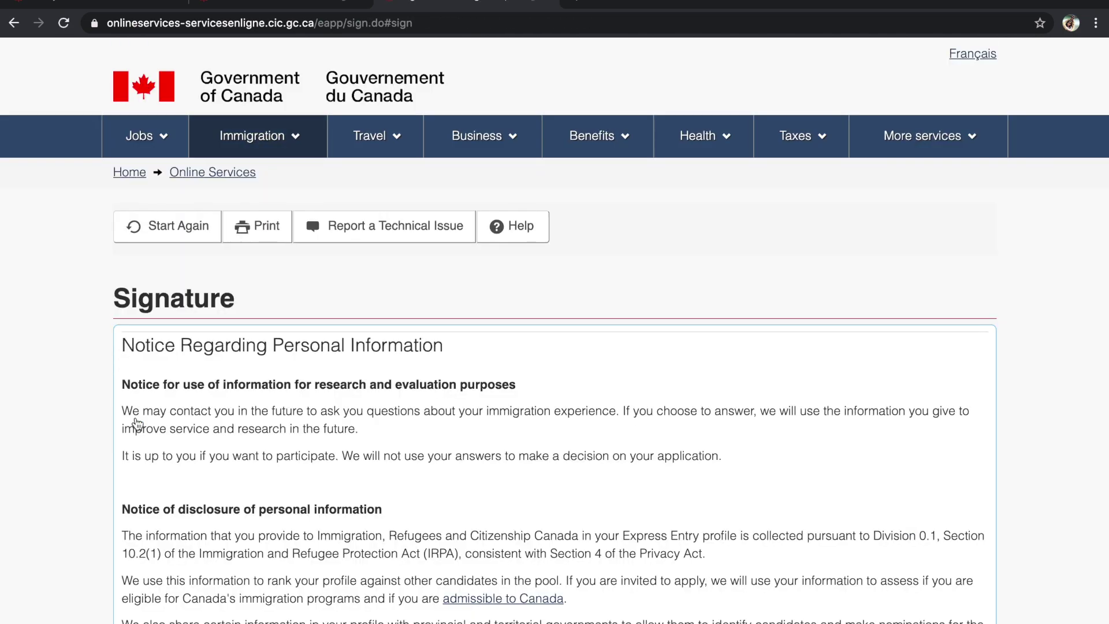
pyautogui.scroll(-15, 217, 393)
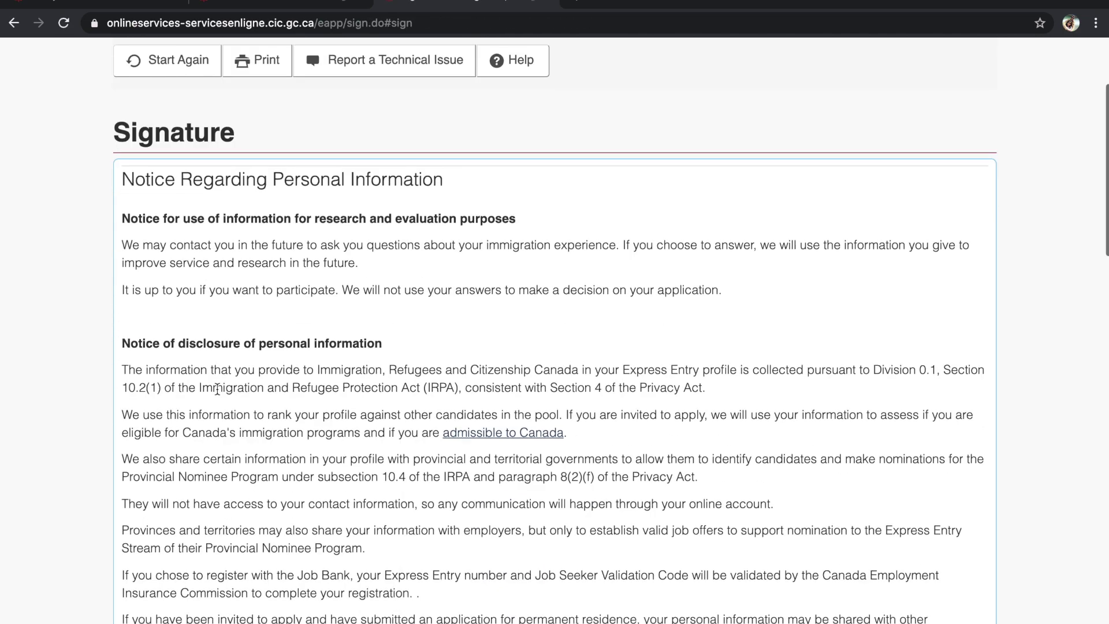
pyautogui.scroll(-2, 218, 394)
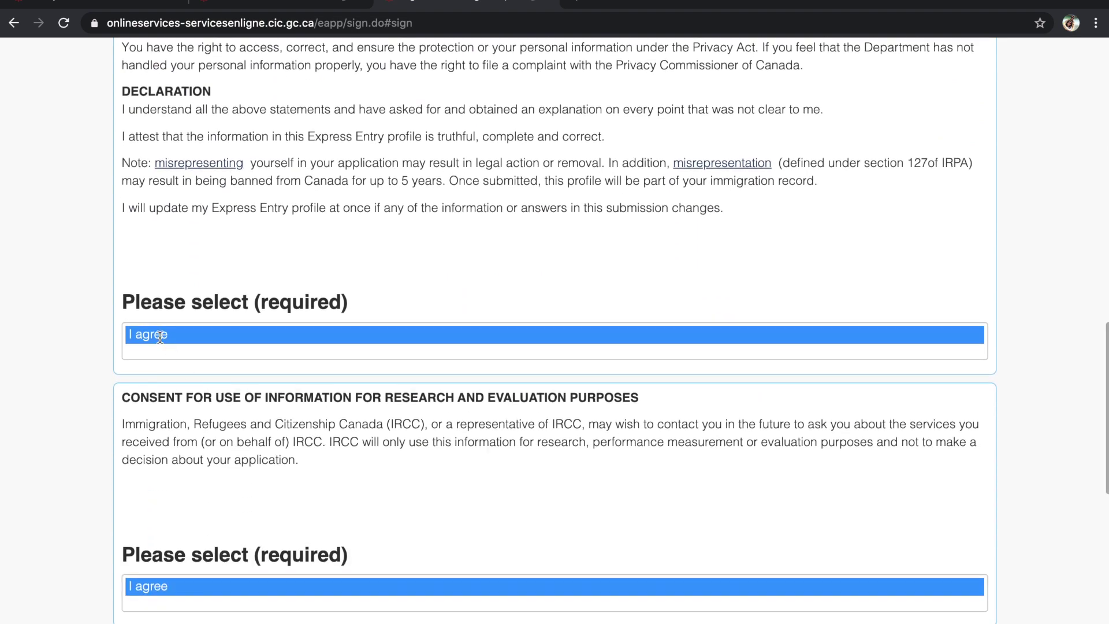
pyautogui.scroll(-10, 192, 416)
pyautogui.scroll(1, 191, 416)
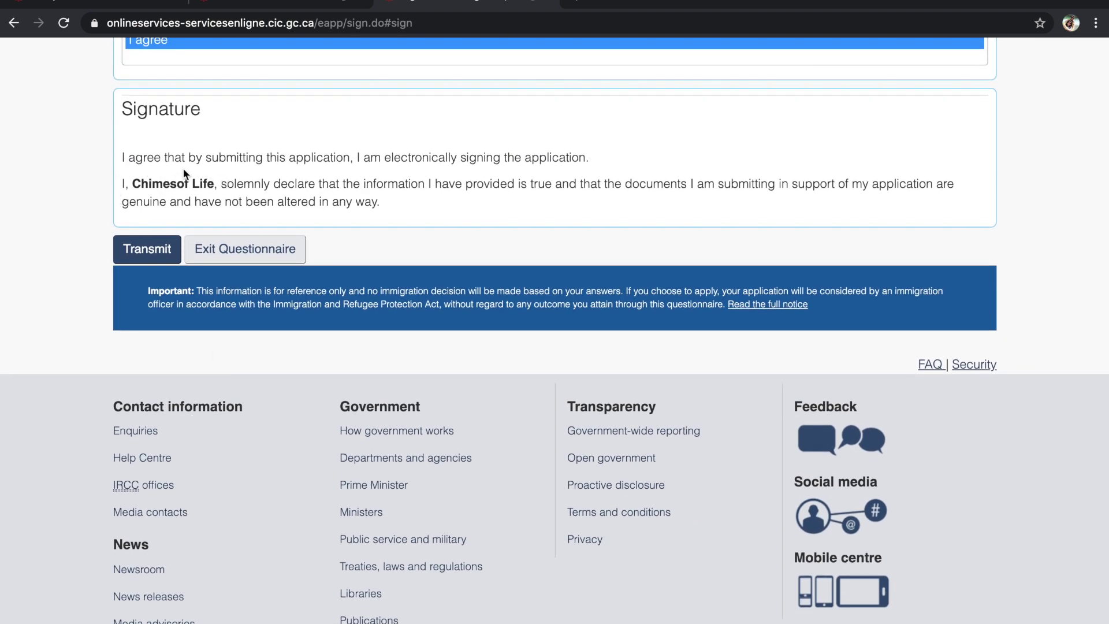
pyautogui.click(132, 256)
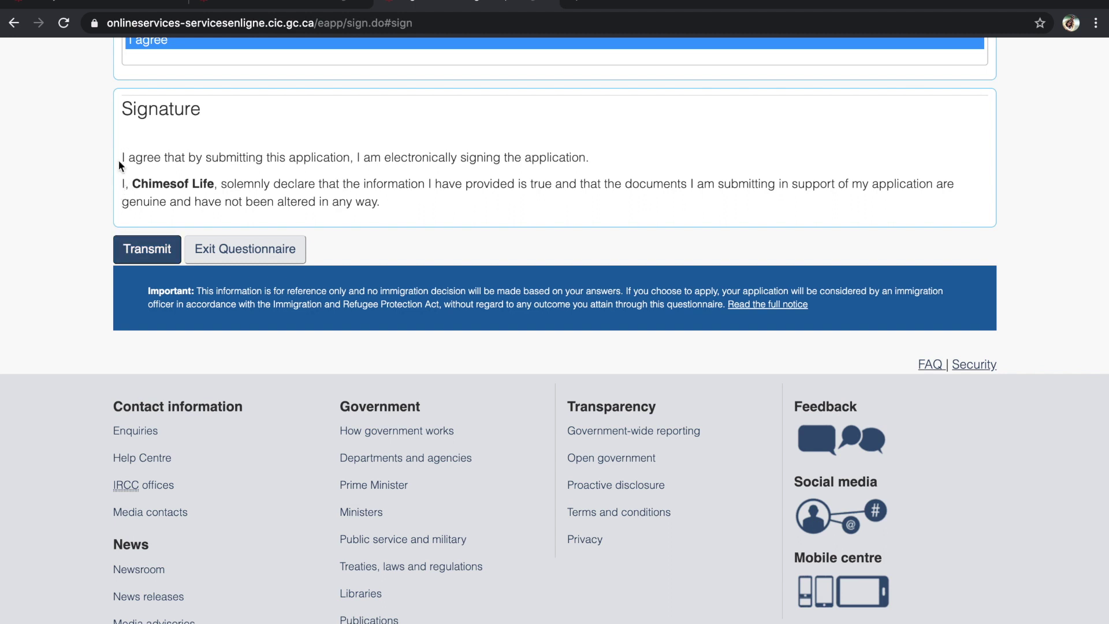